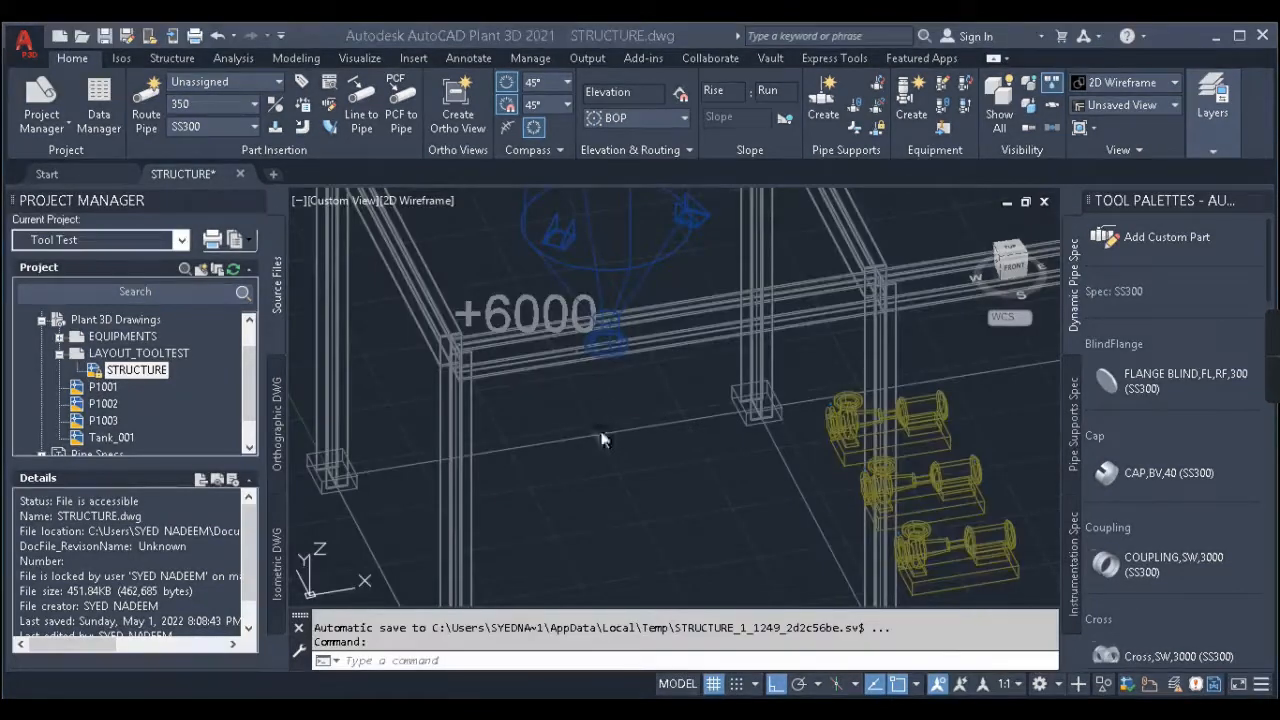
Step: Examine the steel structure, the vessel at the +6000 level and the three pumps in the 3D model
click(603, 434)
scroll(610, 415, down, 10)
scroll(611, 388, up, 4)
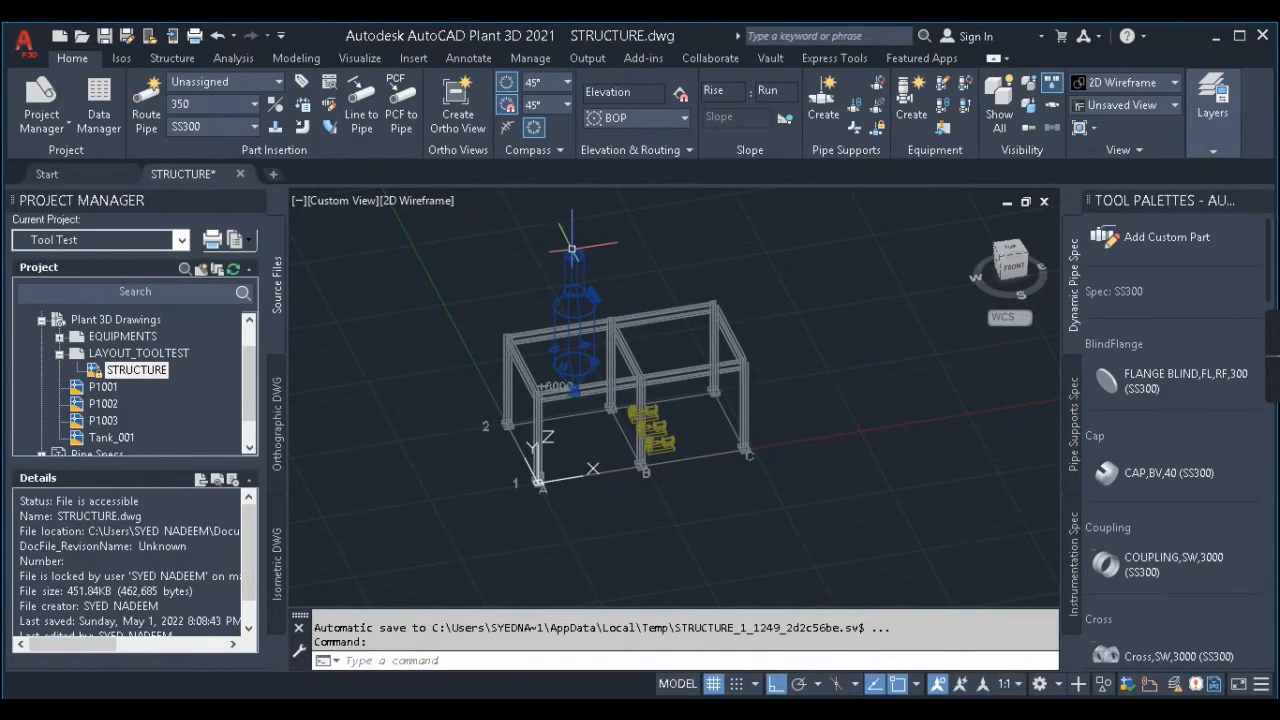
scroll(568, 258, up, 2)
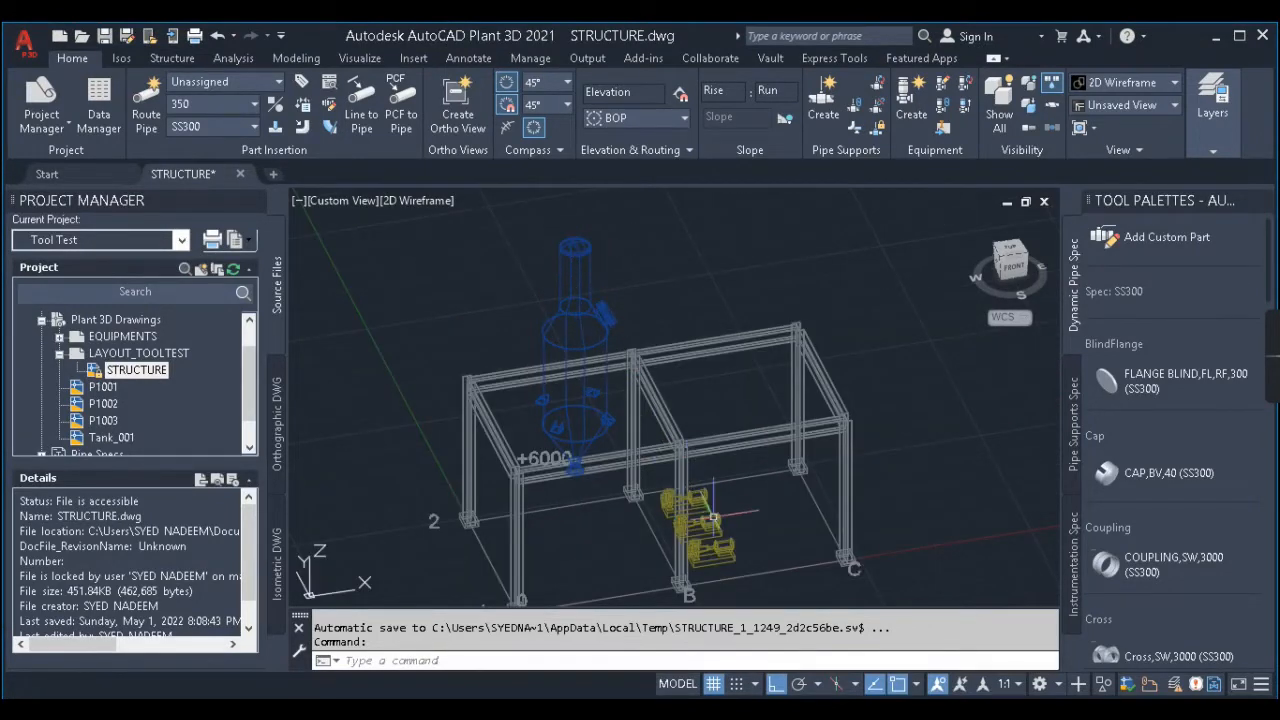
scroll(565, 503, up, 2)
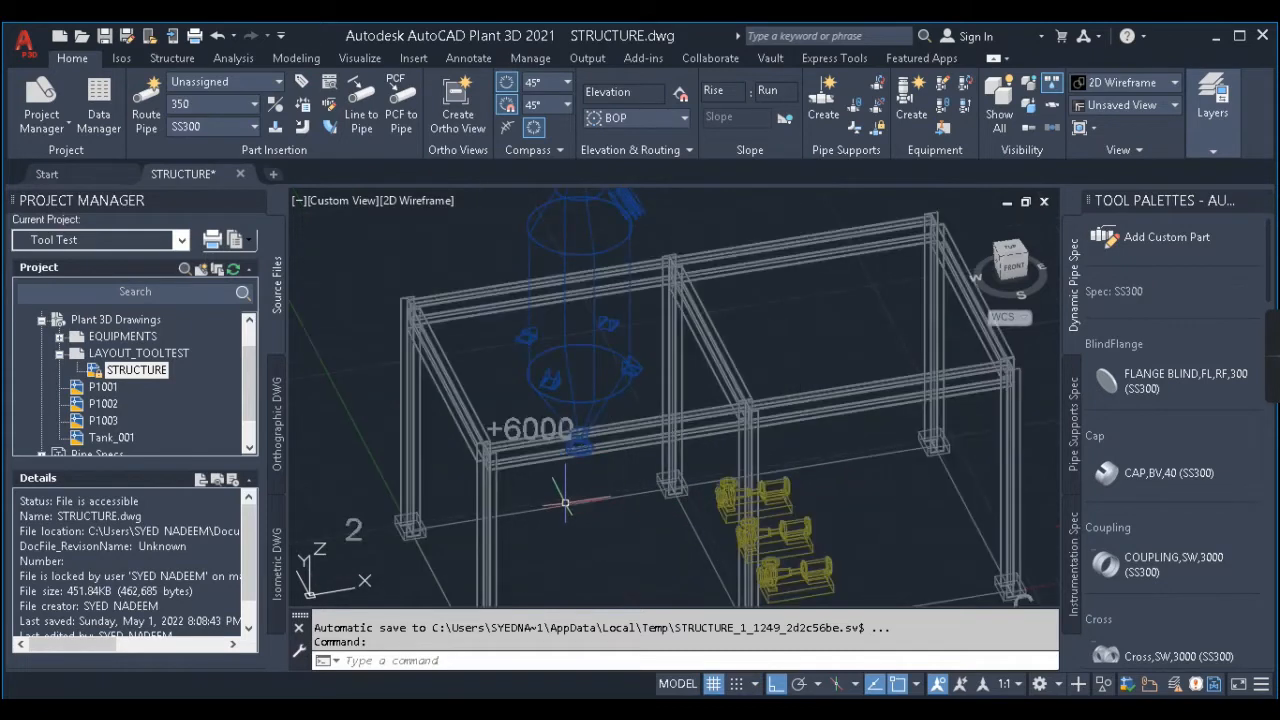
scroll(565, 503, down, 3)
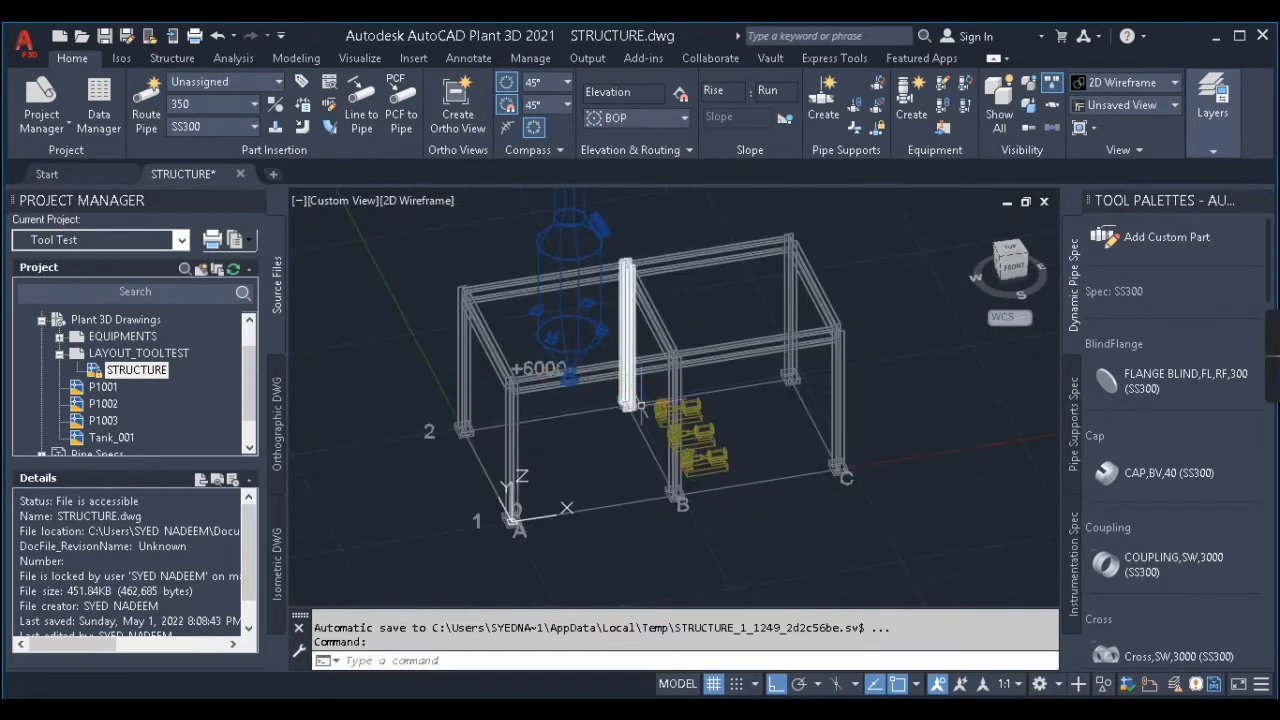
scroll(591, 392, up, 4)
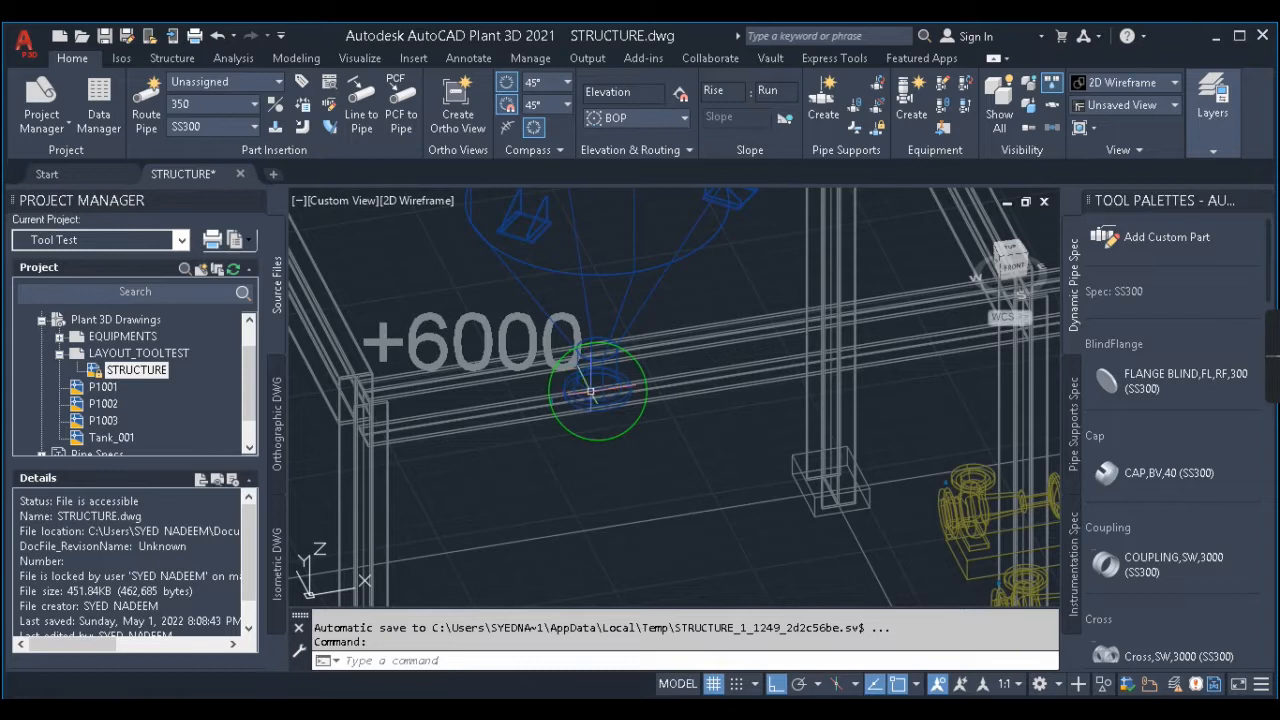
scroll(596, 368, down, 4)
scroll(675, 390, up, 2)
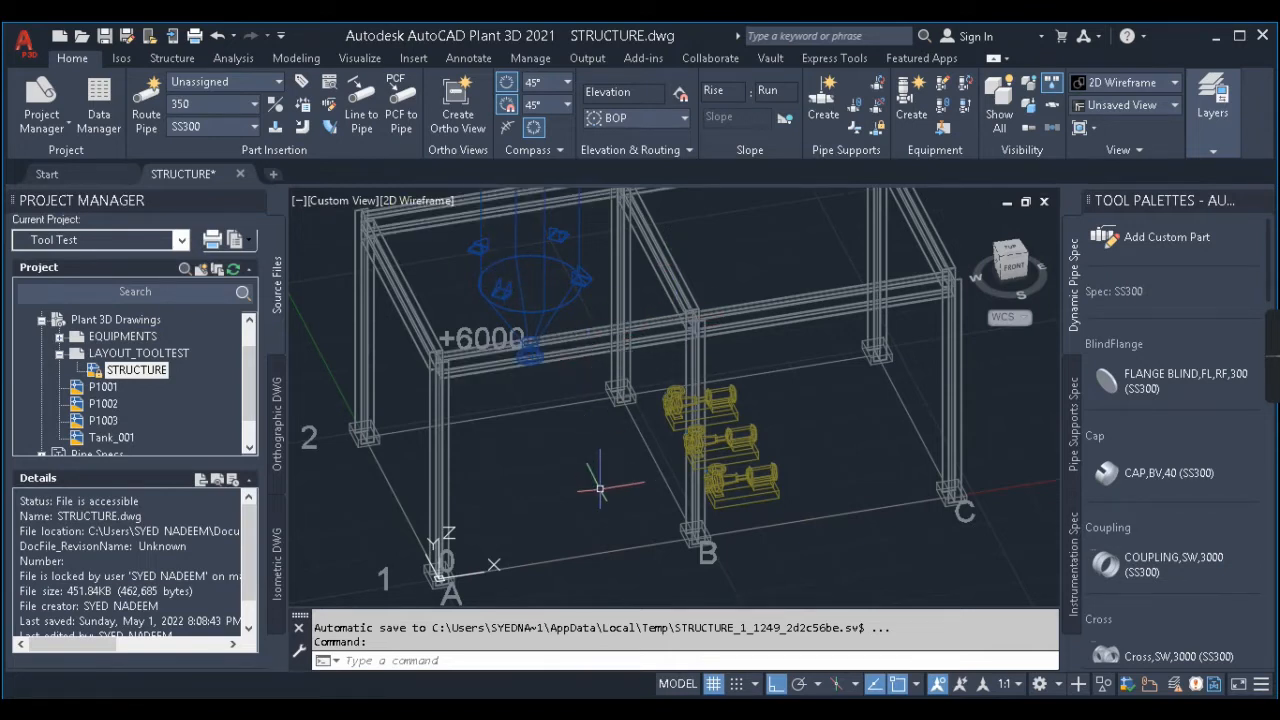
scroll(600, 488, down, 2)
shift+middle_drag(694, 300, 620, 380)
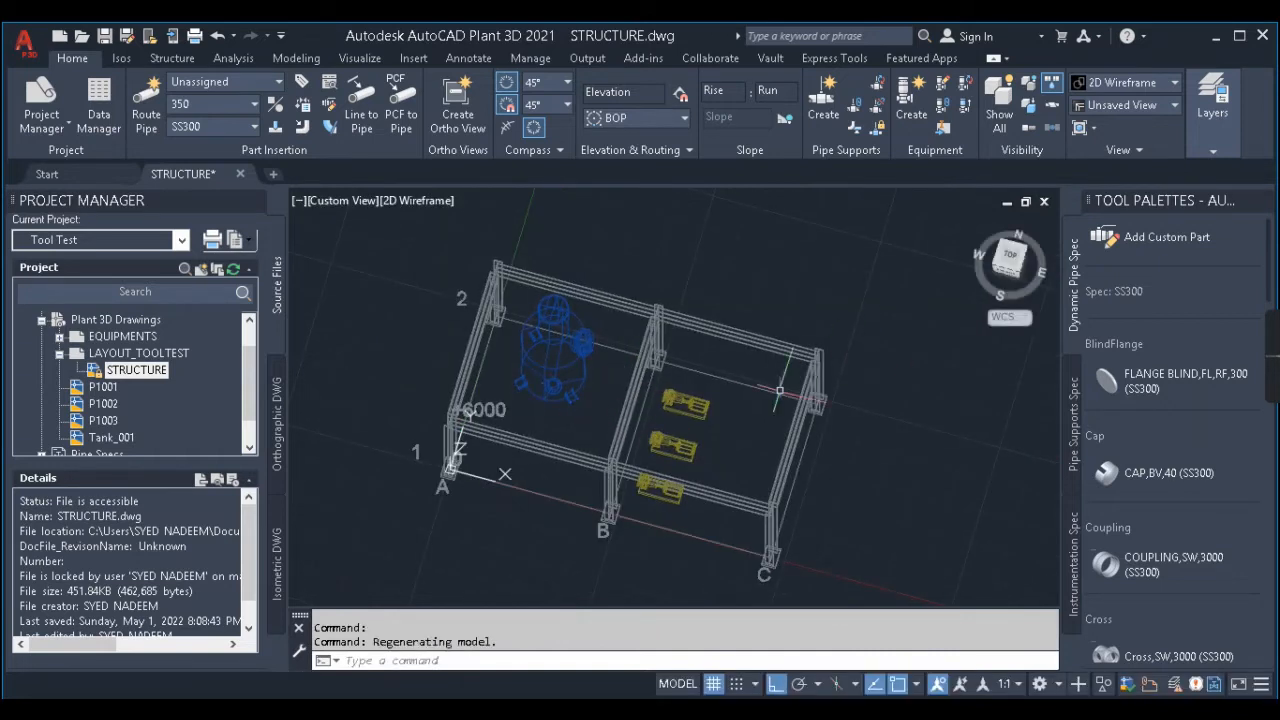
click(993, 264)
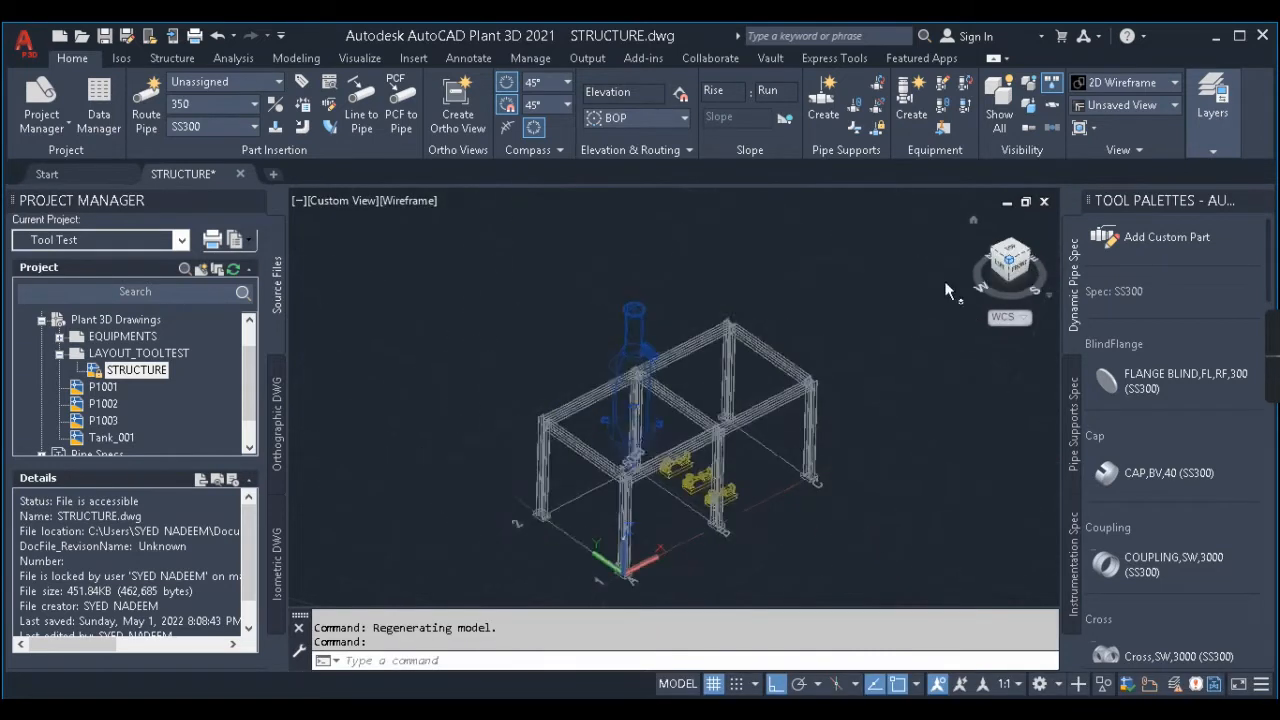
scroll(718, 515, up, 5)
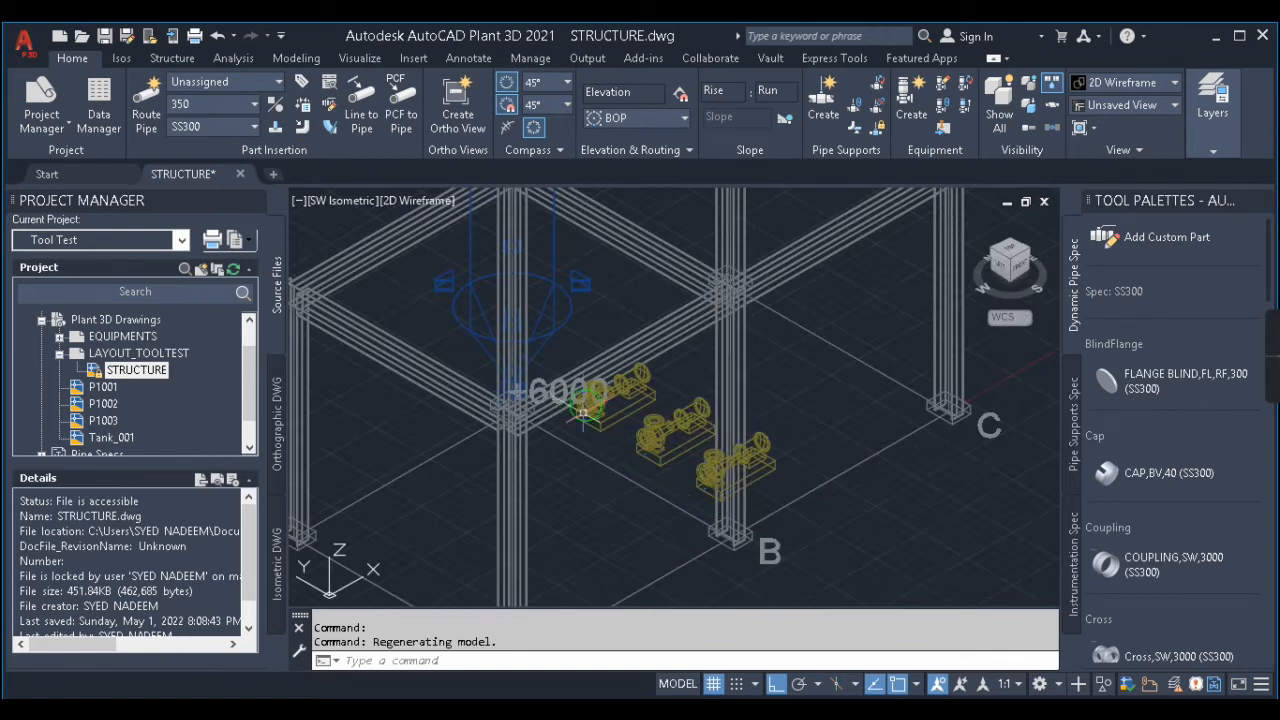
scroll(420, 320, down, 2)
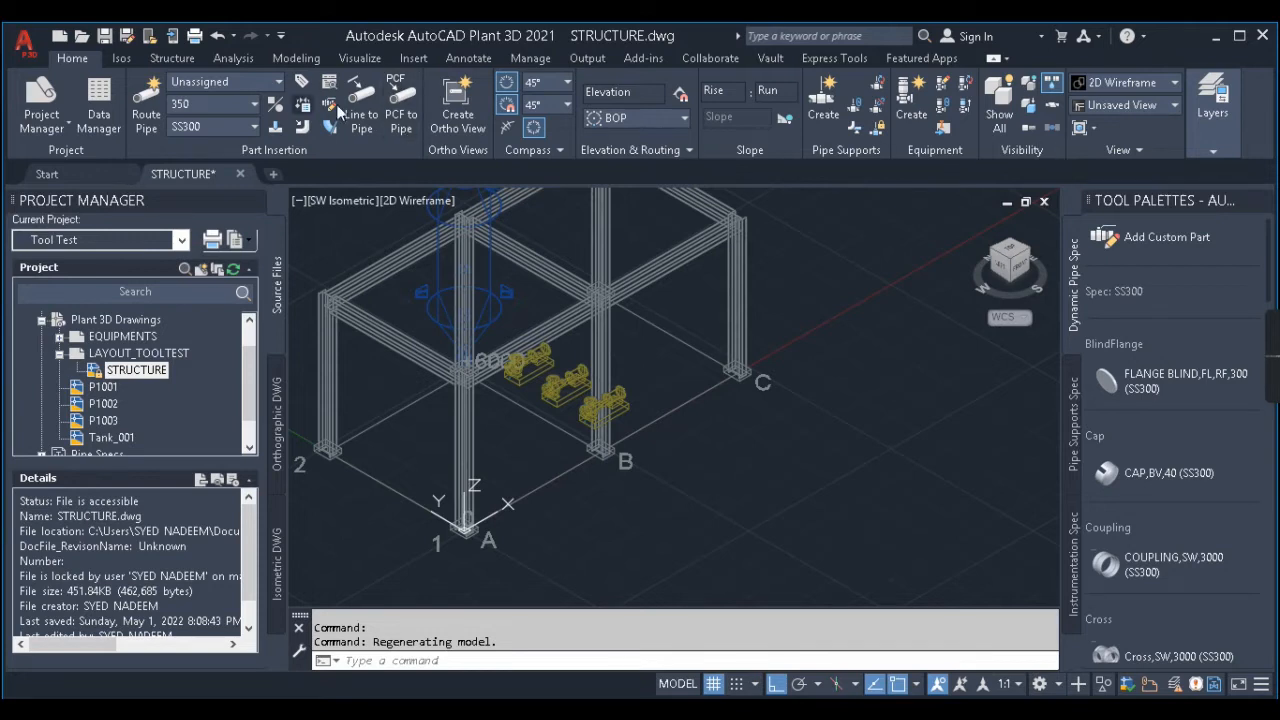
click(118, 58)
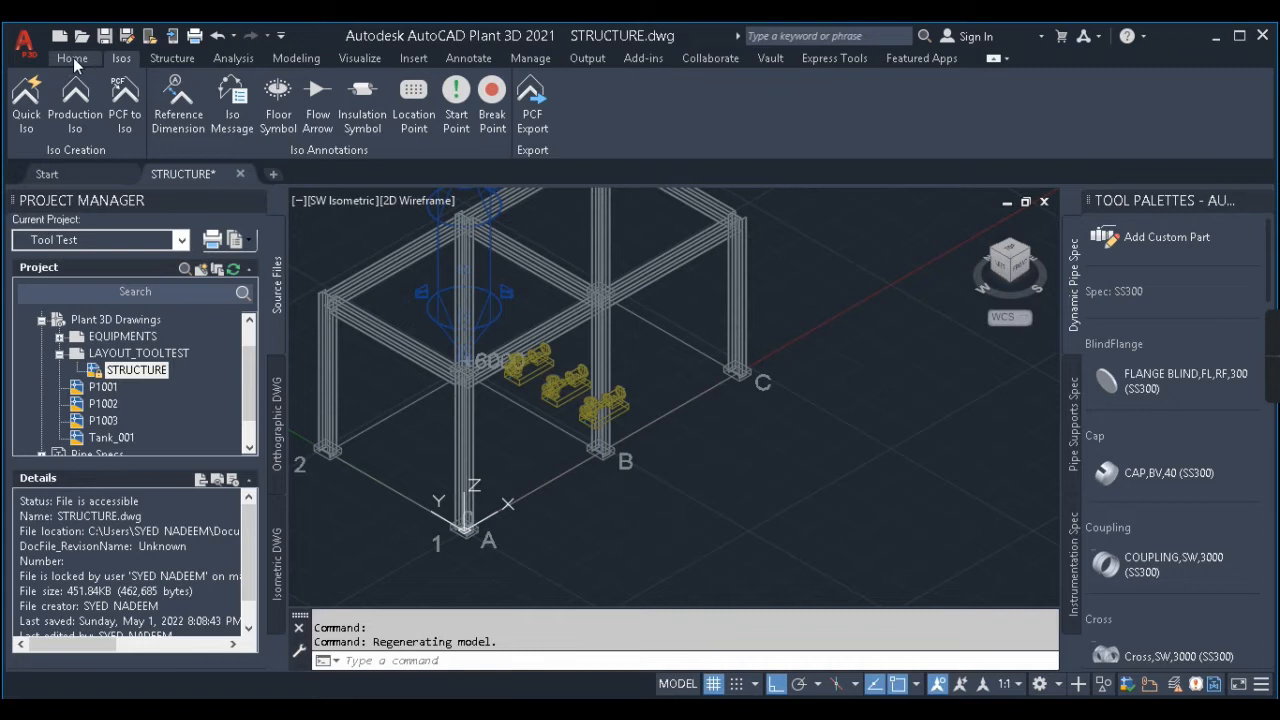
click(73, 59)
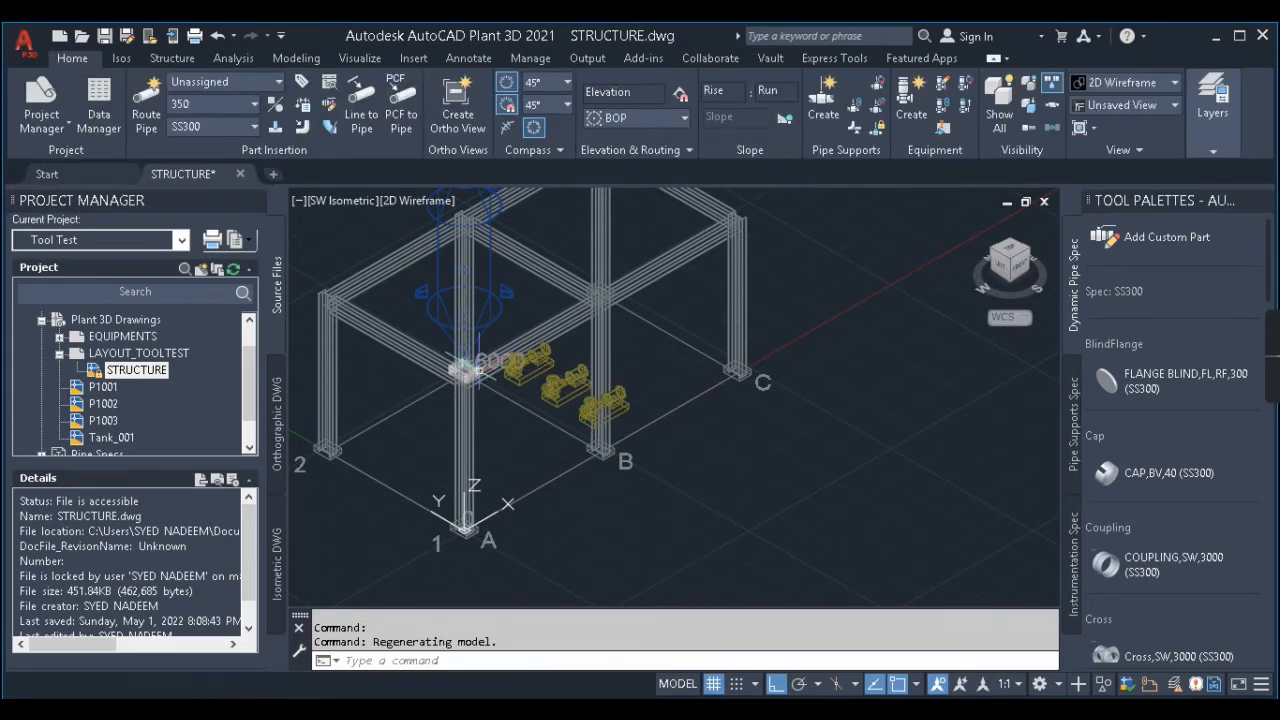
scroll(479, 370, up, 2)
shift+middle_drag(690, 432, 524, 440)
shift+middle_drag(524, 440, 512, 442)
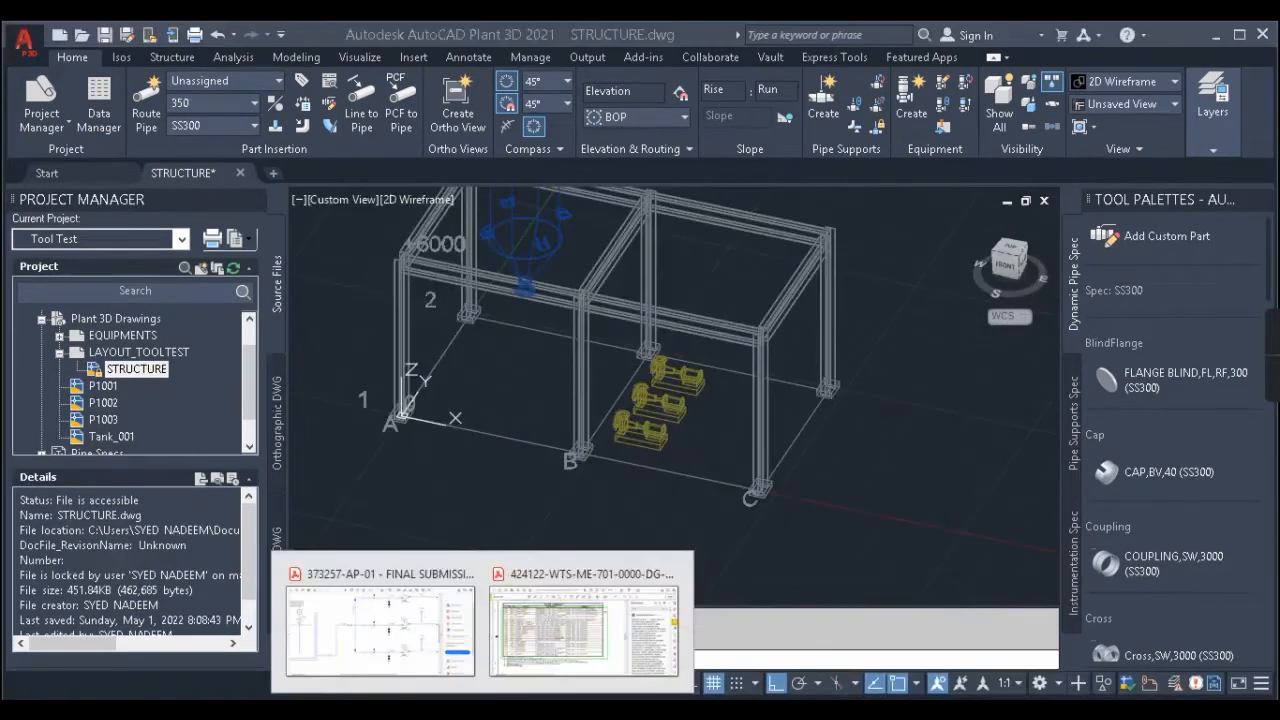
Step: Switch to the 373257-AP-01 PDF in Acrobat Reader and examine the piping from the tank to the three pumps, including line sizes and fittings
click(376, 630)
ctrl+scroll(731, 360, down, 1)
ctrl+scroll(731, 360, down, 3)
ctrl+scroll(551, 391, up, 3)
drag(551, 391, 711, 391)
ctrl+scroll(766, 311, down, 2)
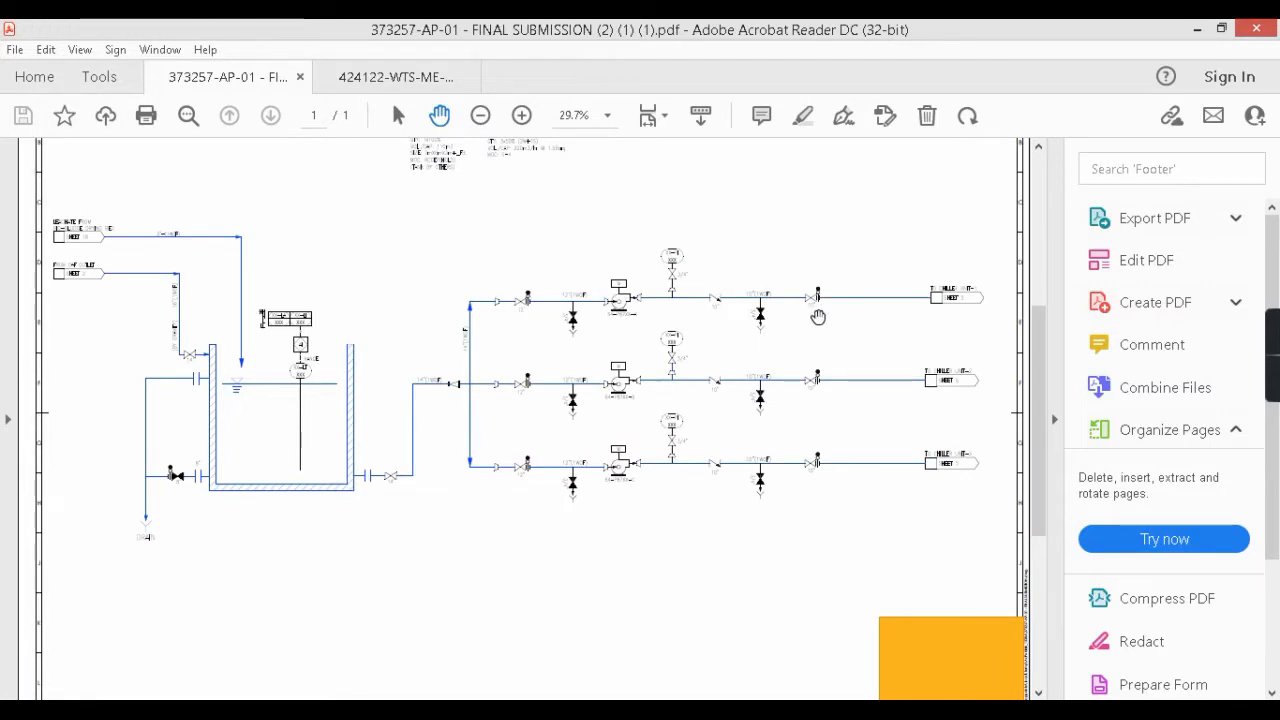
ctrl+scroll(440, 420, up, 2)
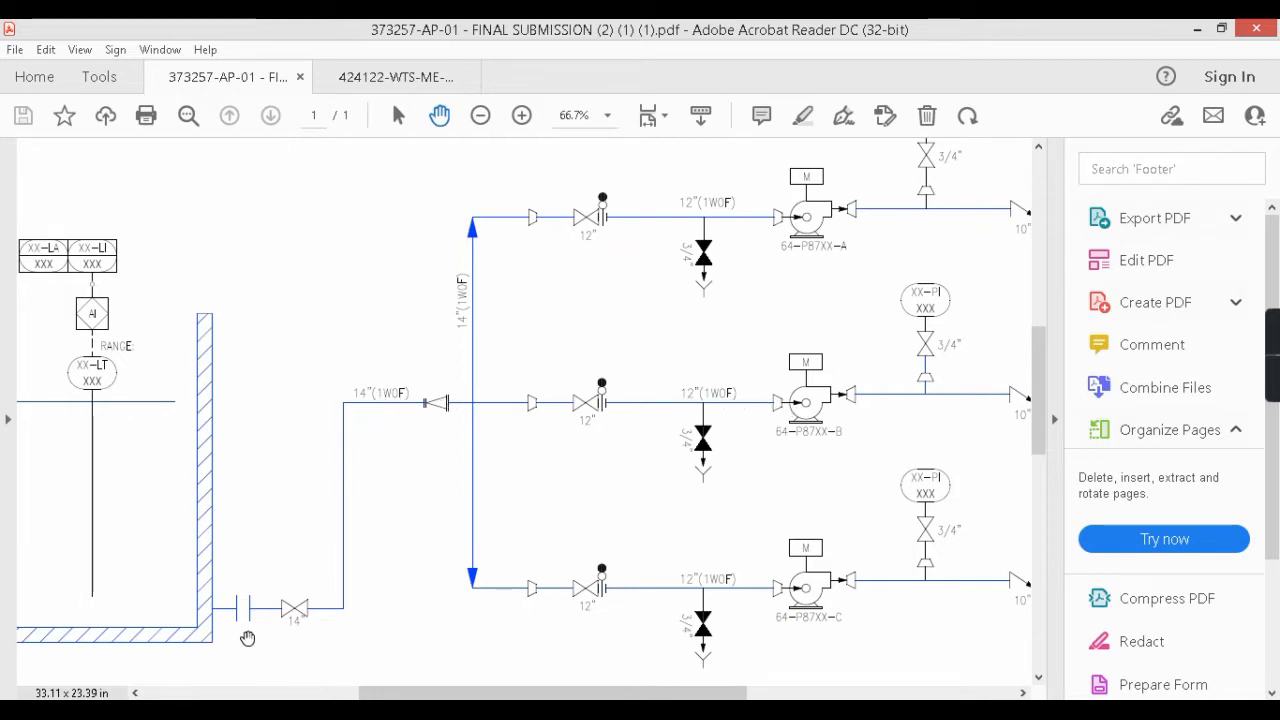
ctrl+scroll(517, 350, down, 1)
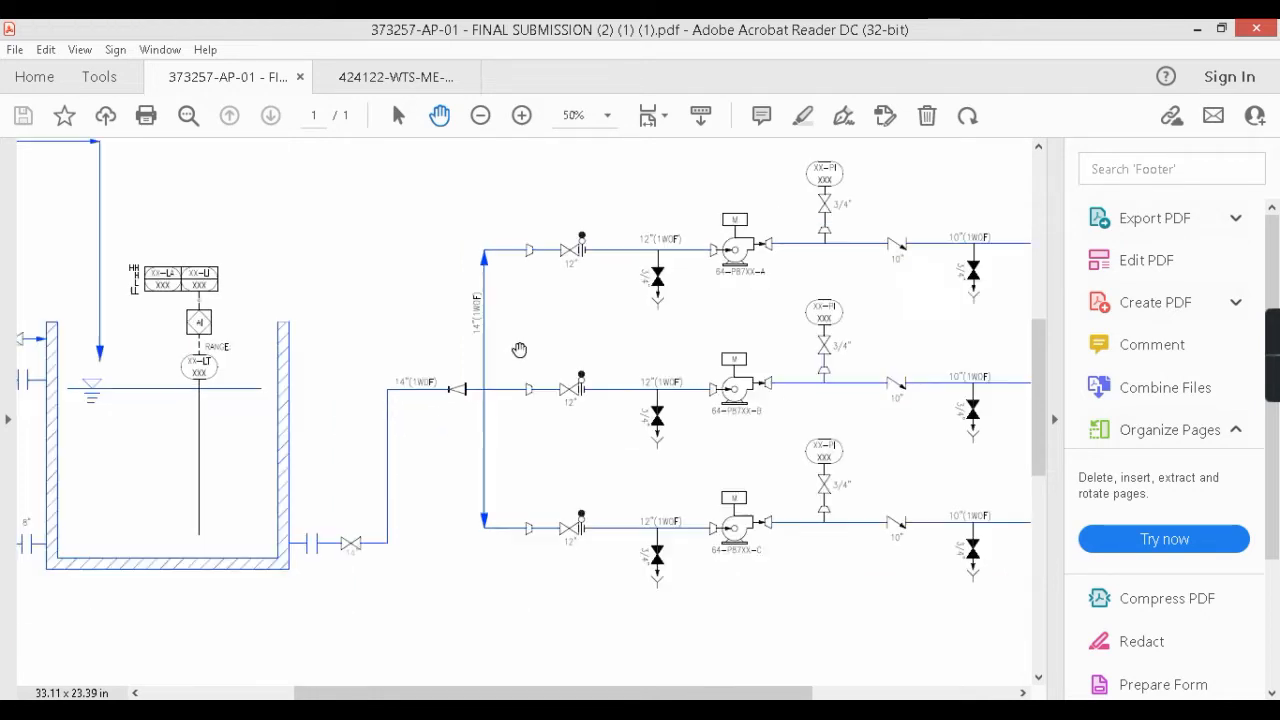
ctrl+scroll(730, 390, up, 3)
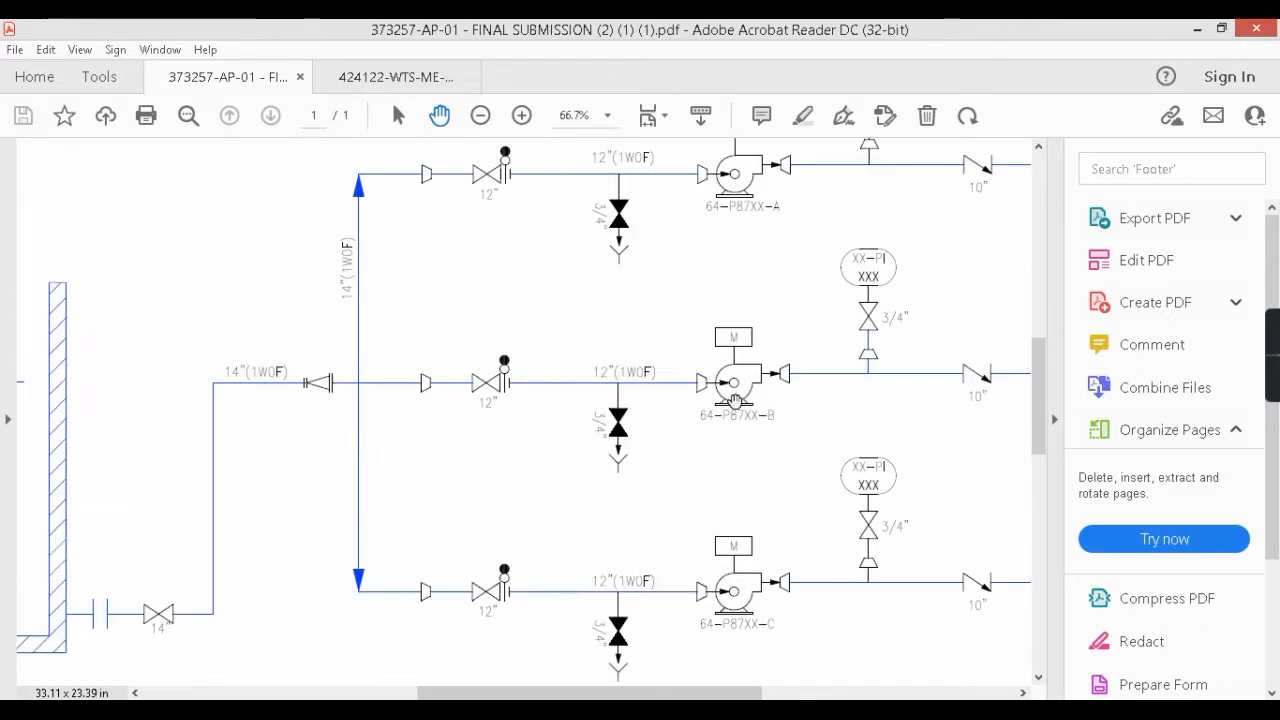
ctrl+scroll(663, 362, down, 1)
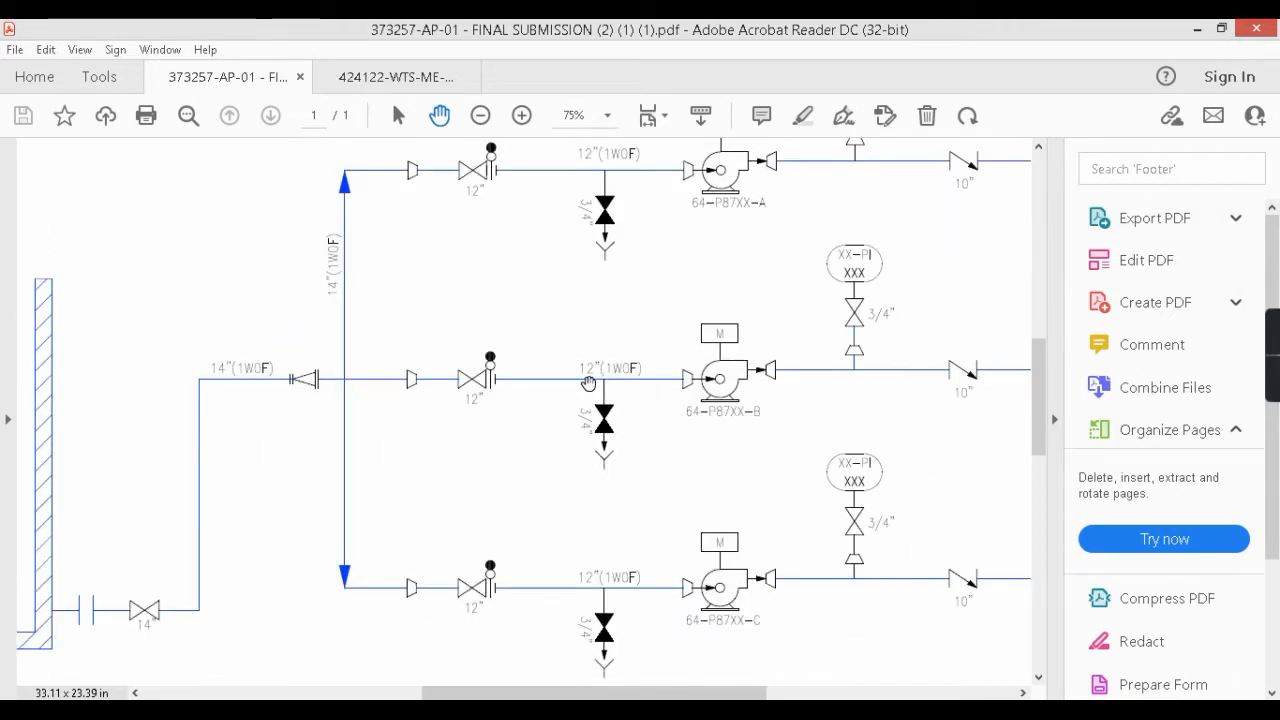
ctrl+scroll(660, 376, up, 2)
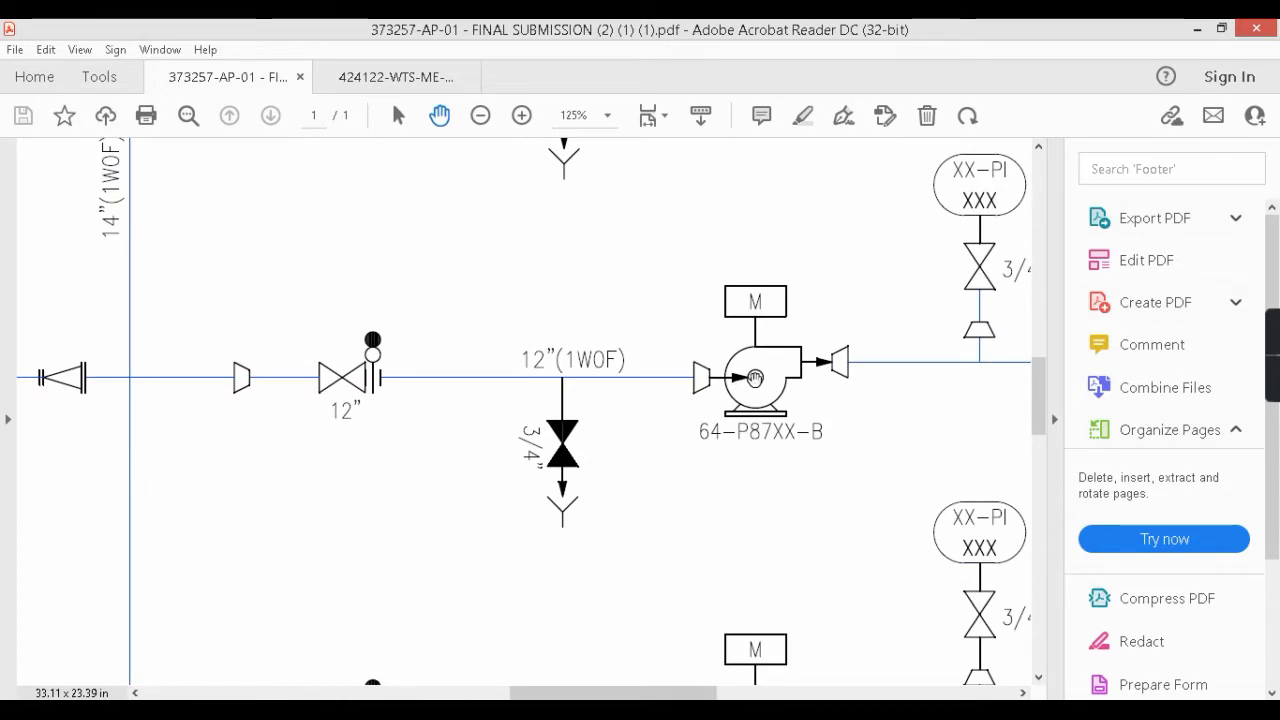
Step: Switch back to AutoCAD Plant 3D and check the size and rating of the middle pump's front nozzle N-1
click(1197, 31)
scroll(605, 395, up, 5)
shift+middle_drag(630, 415, 722, 448)
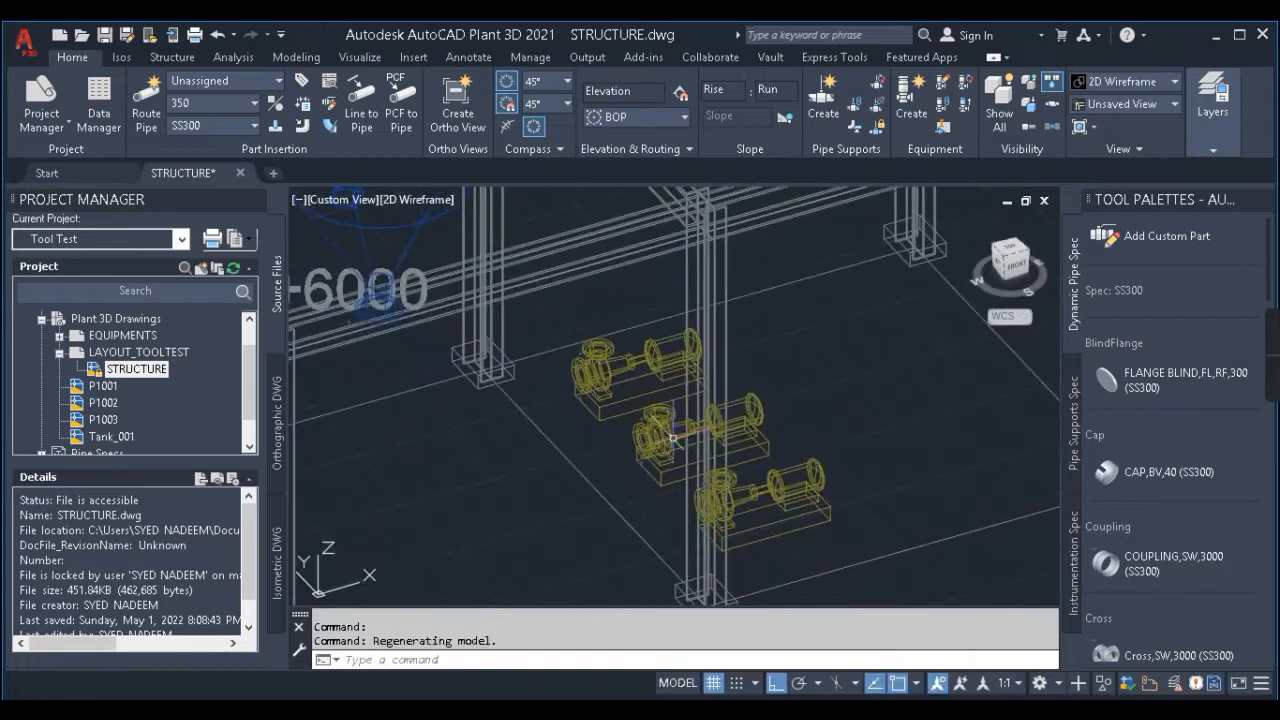
scroll(636, 430, up, 3)
mouse_move(632, 427)
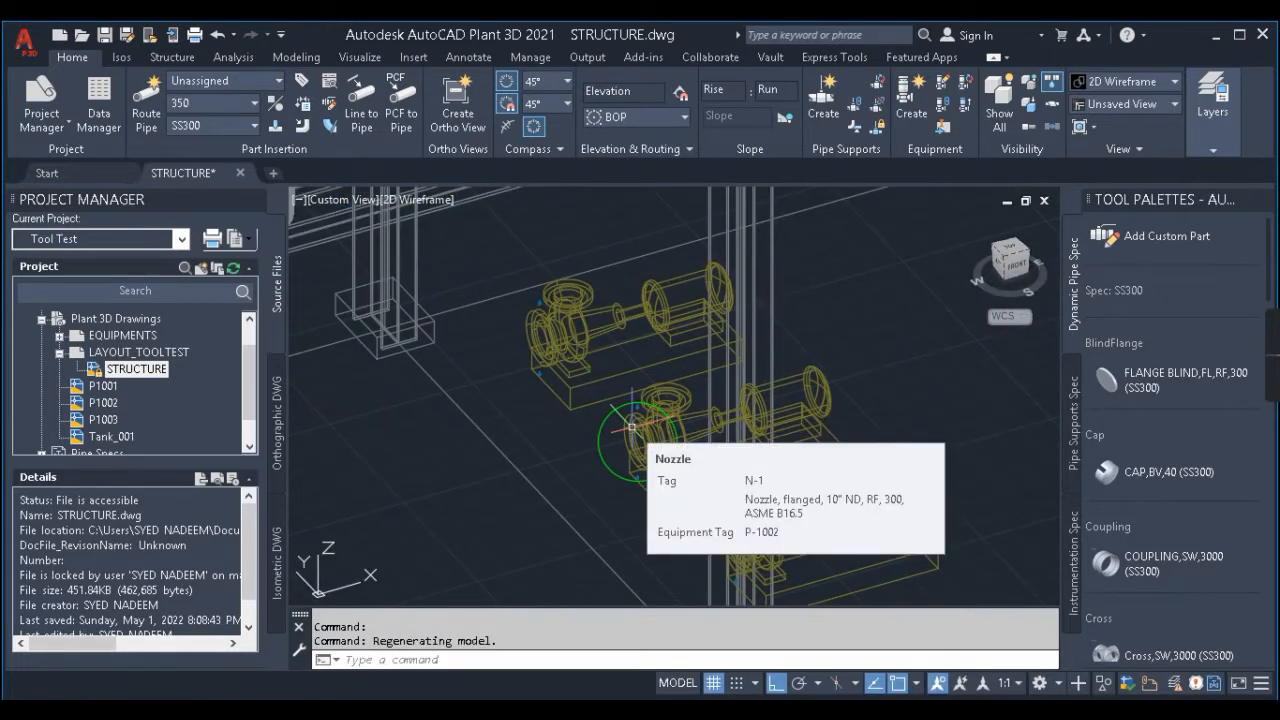
Step: Set the current pipe spec to CS150
click(238, 126)
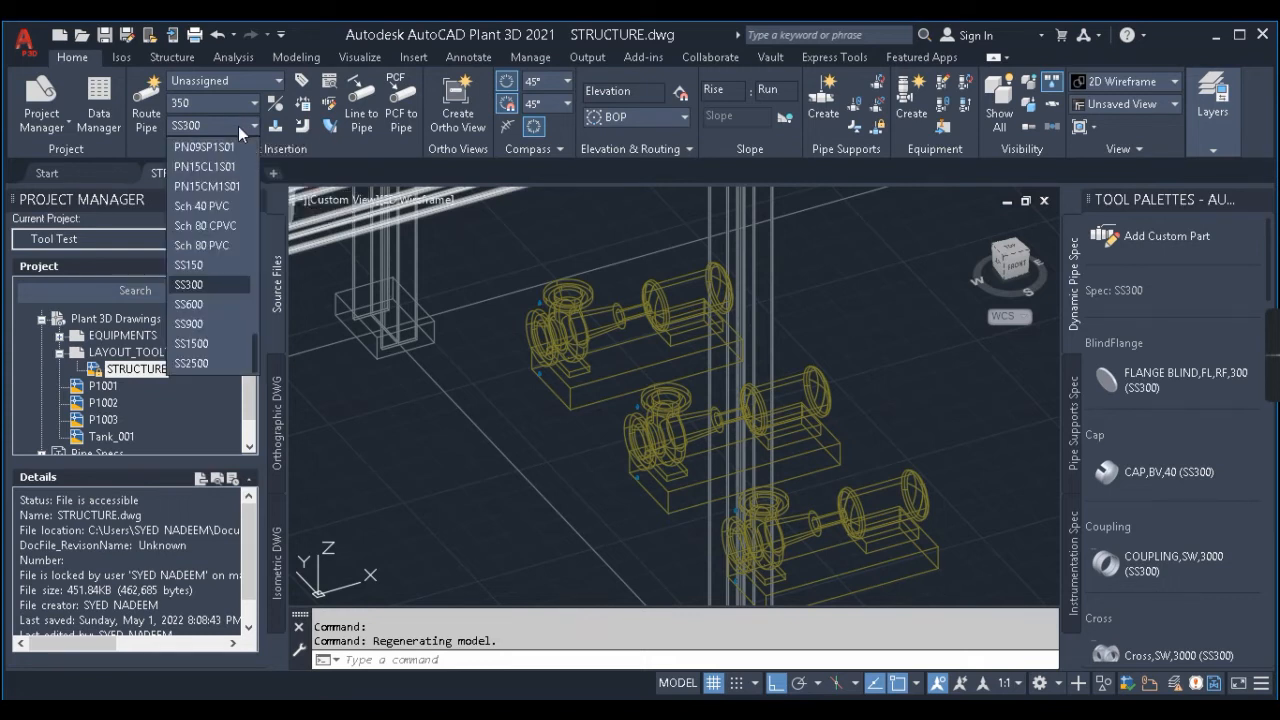
scroll(212, 228, up, 10)
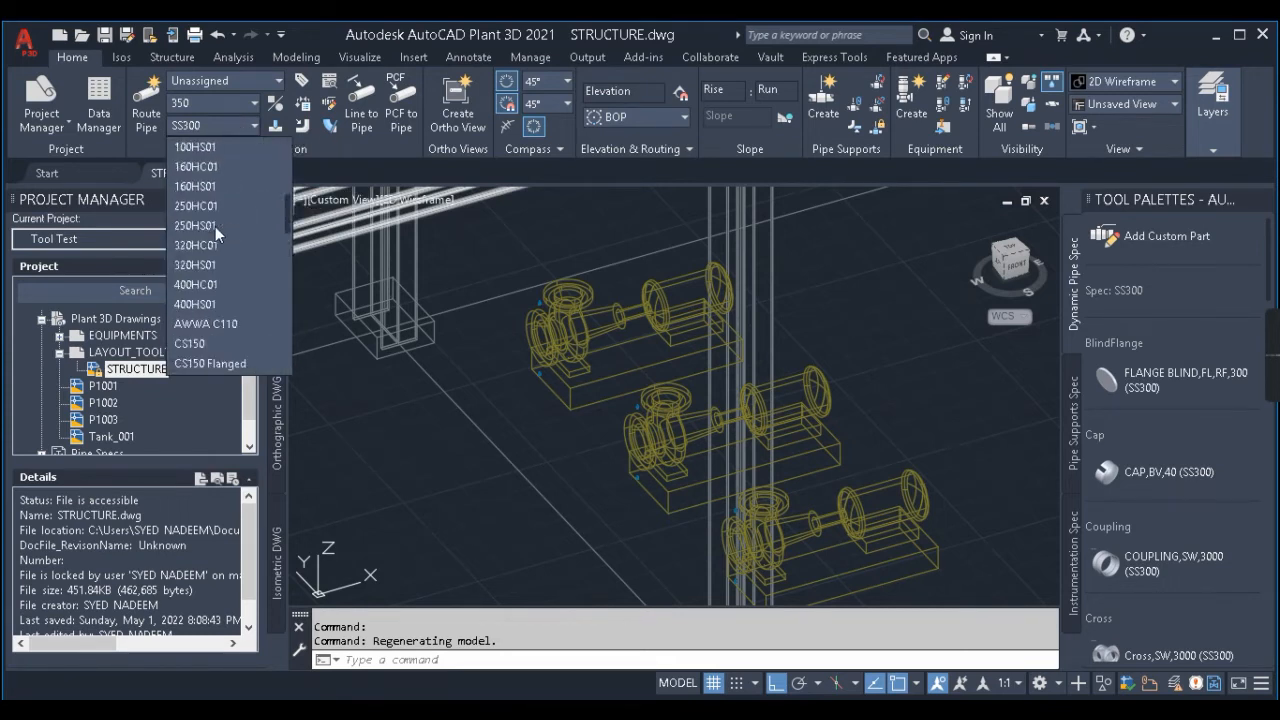
scroll(215, 225, up, 3)
scroll(213, 205, down, 2)
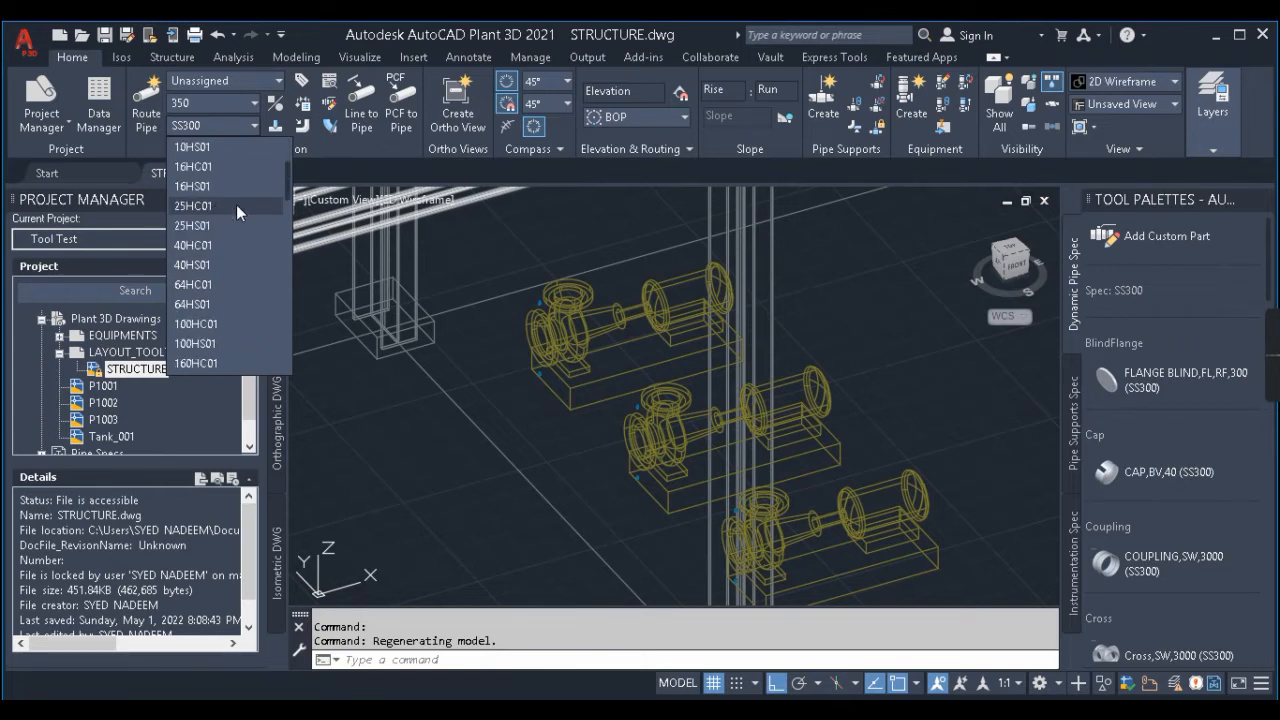
scroll(240, 275, down, 5)
scroll(240, 275, down, 2)
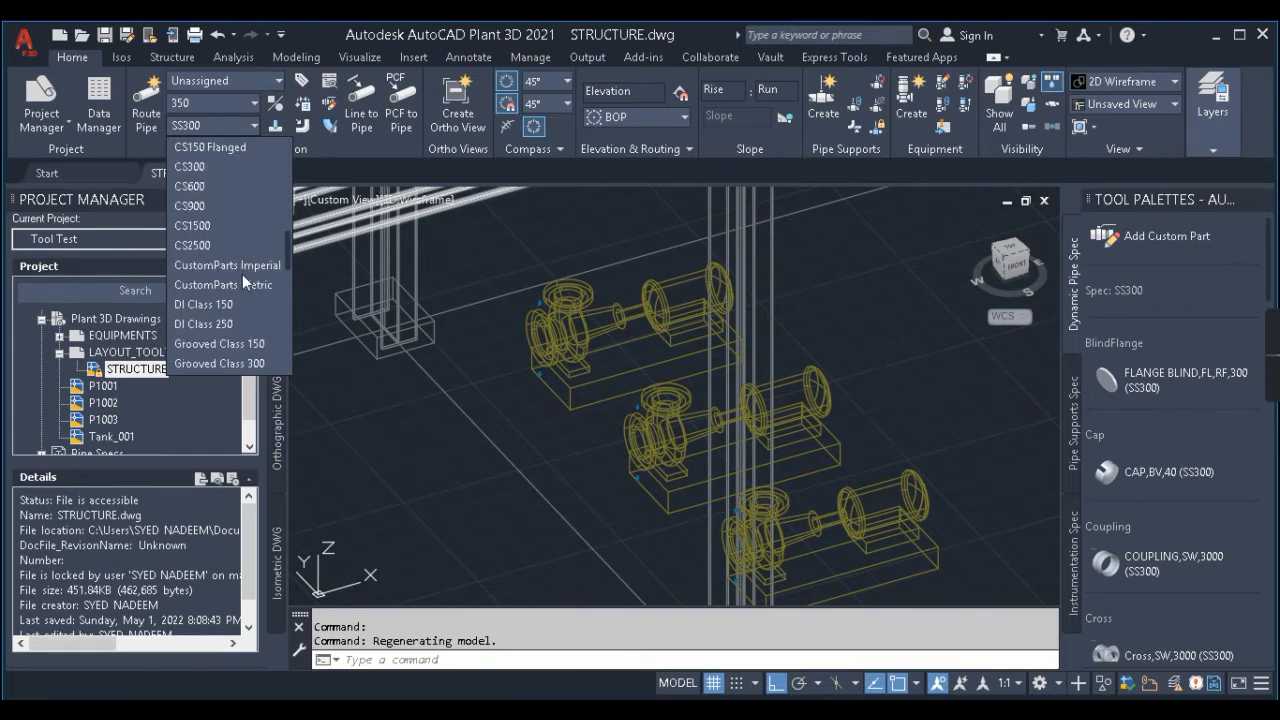
scroll(242, 244, up, 2)
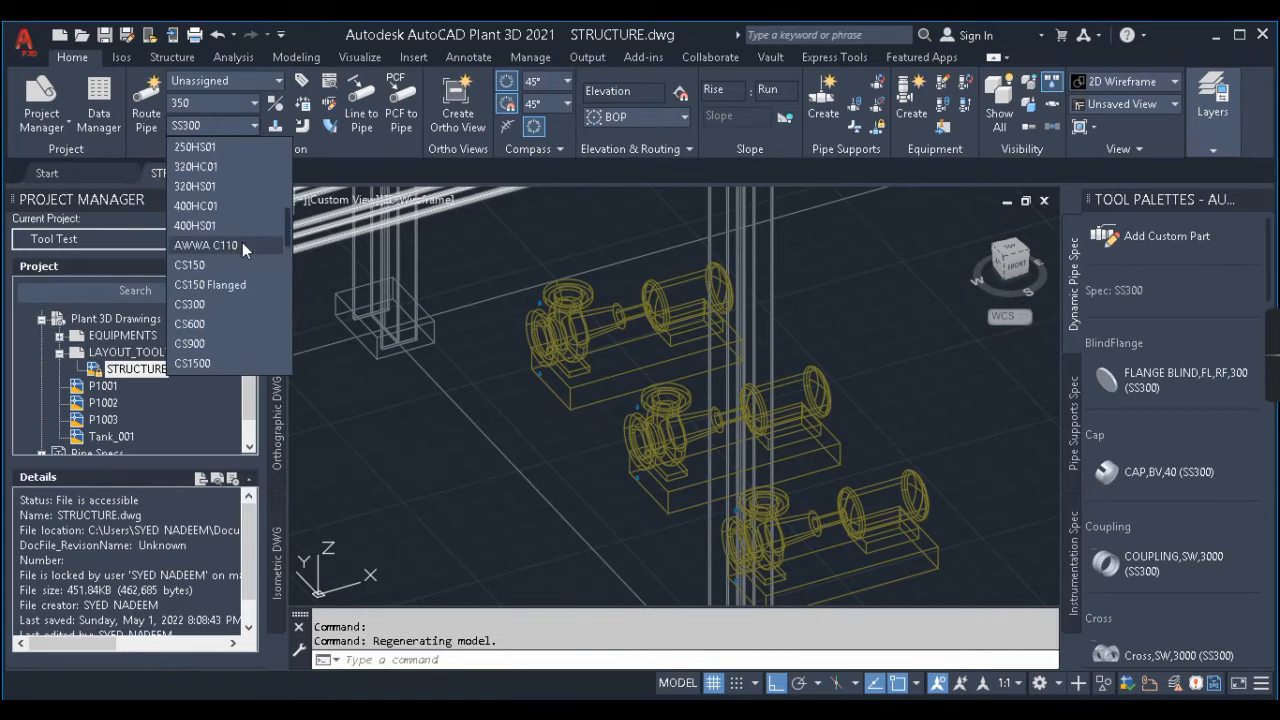
scroll(242, 242, down, 2)
scroll(244, 241, up, 2)
click(195, 264)
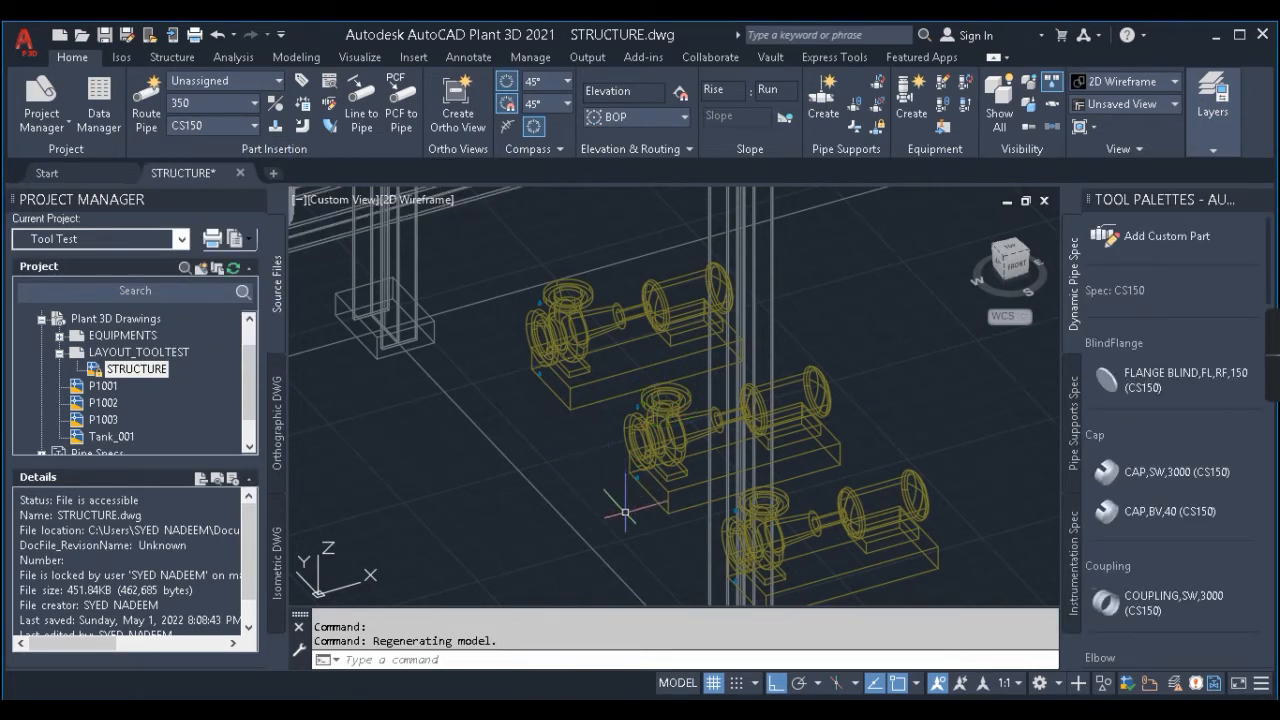
Step: Set the pipe size for routing to 250
click(647, 449)
key(Escape)
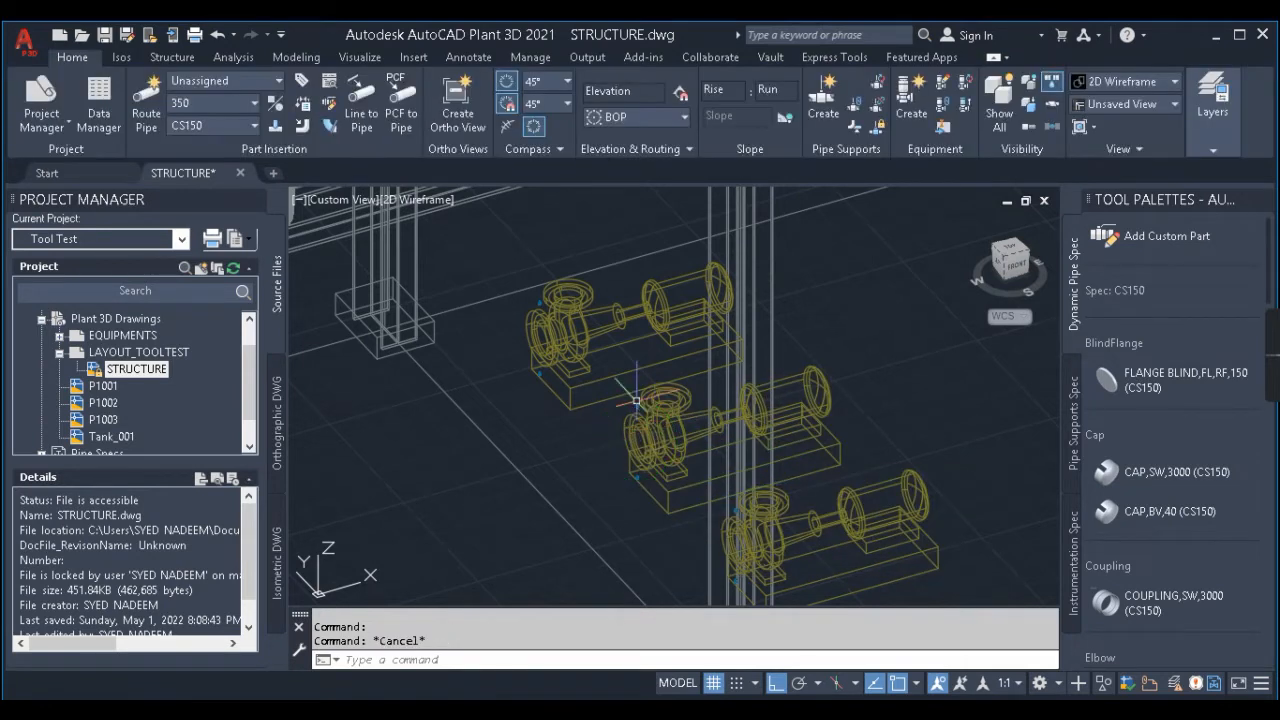
click(202, 100)
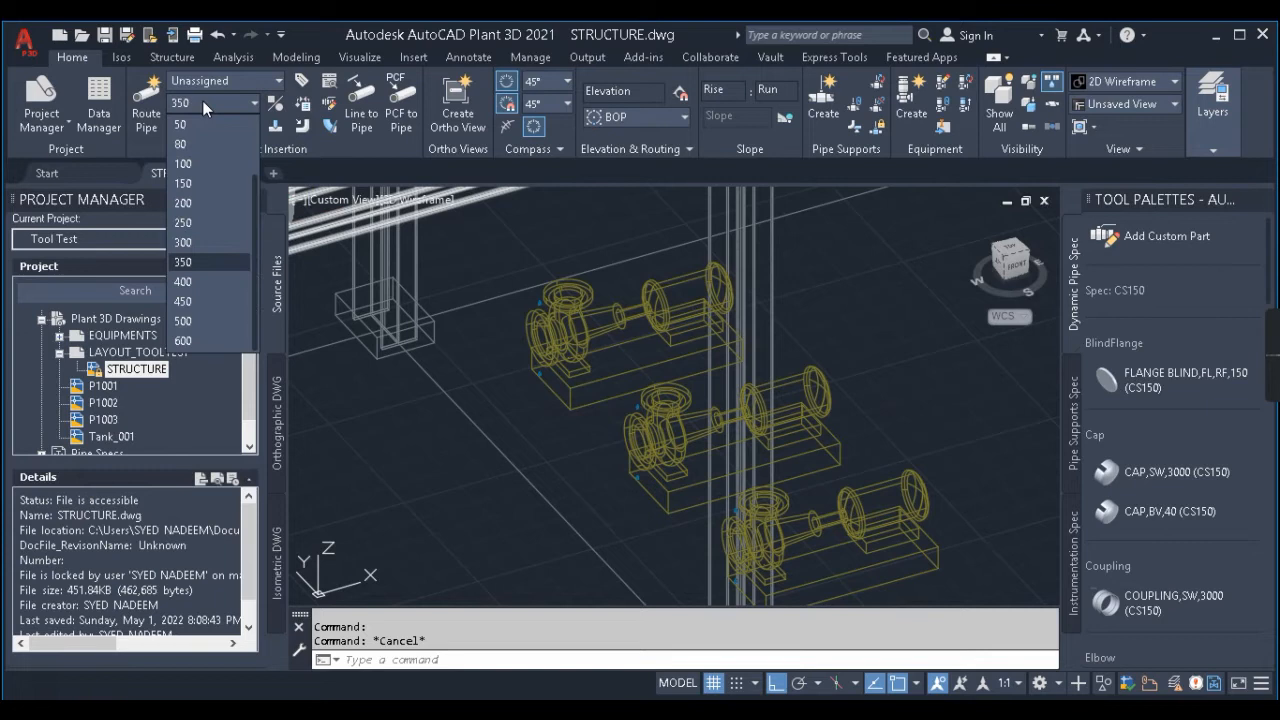
click(210, 221)
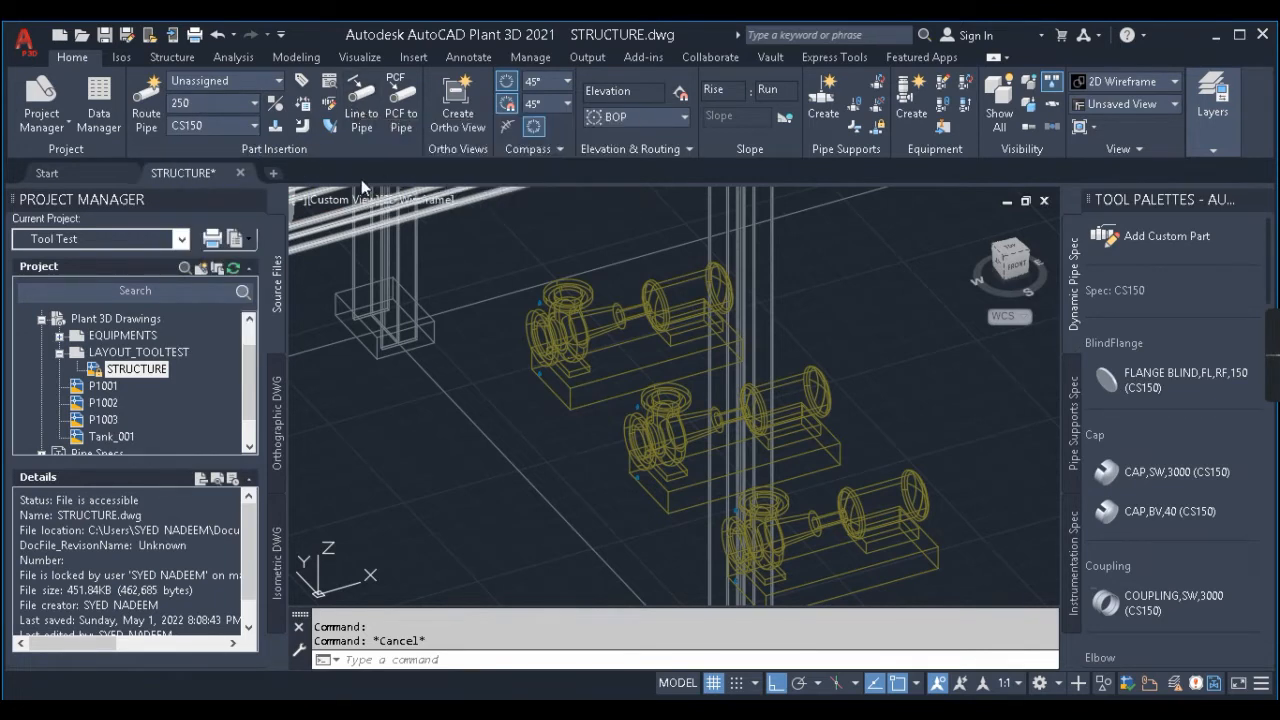
Step: Try to route a 250 pipe in spec CS150 from the node of nozzle N-1 on the middle pump
click(146, 100)
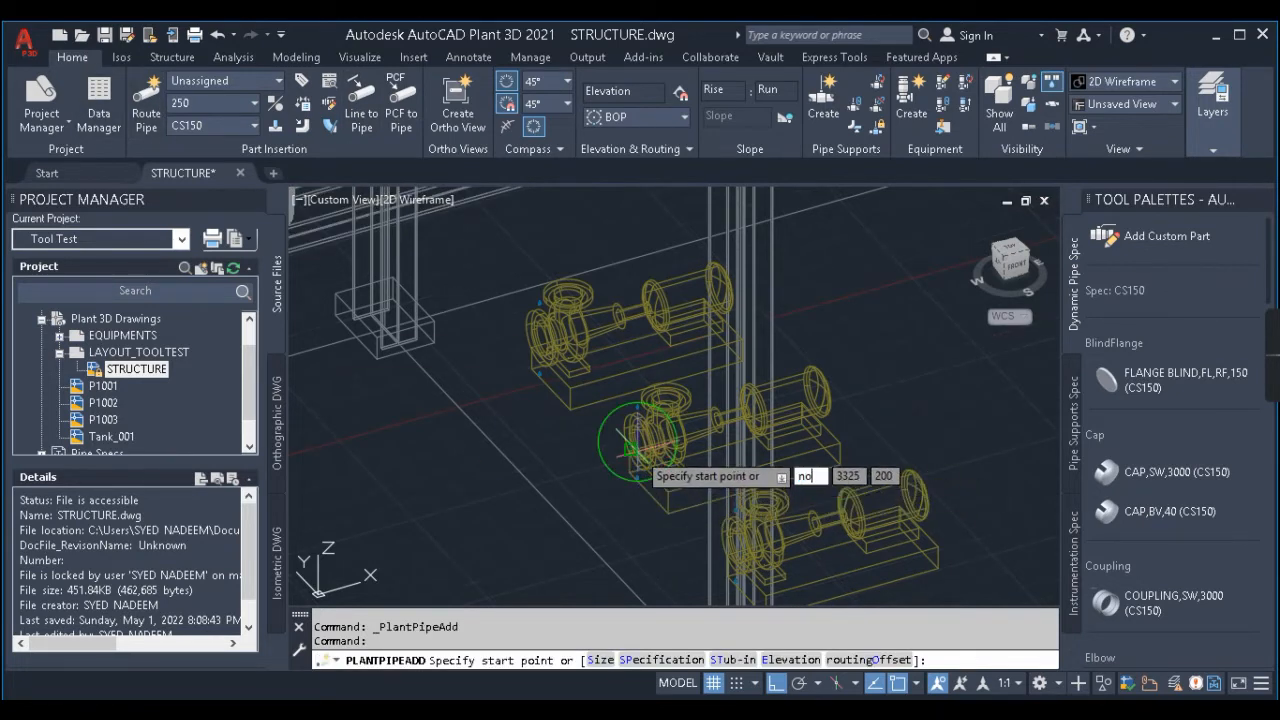
text(nod)
key(Return)
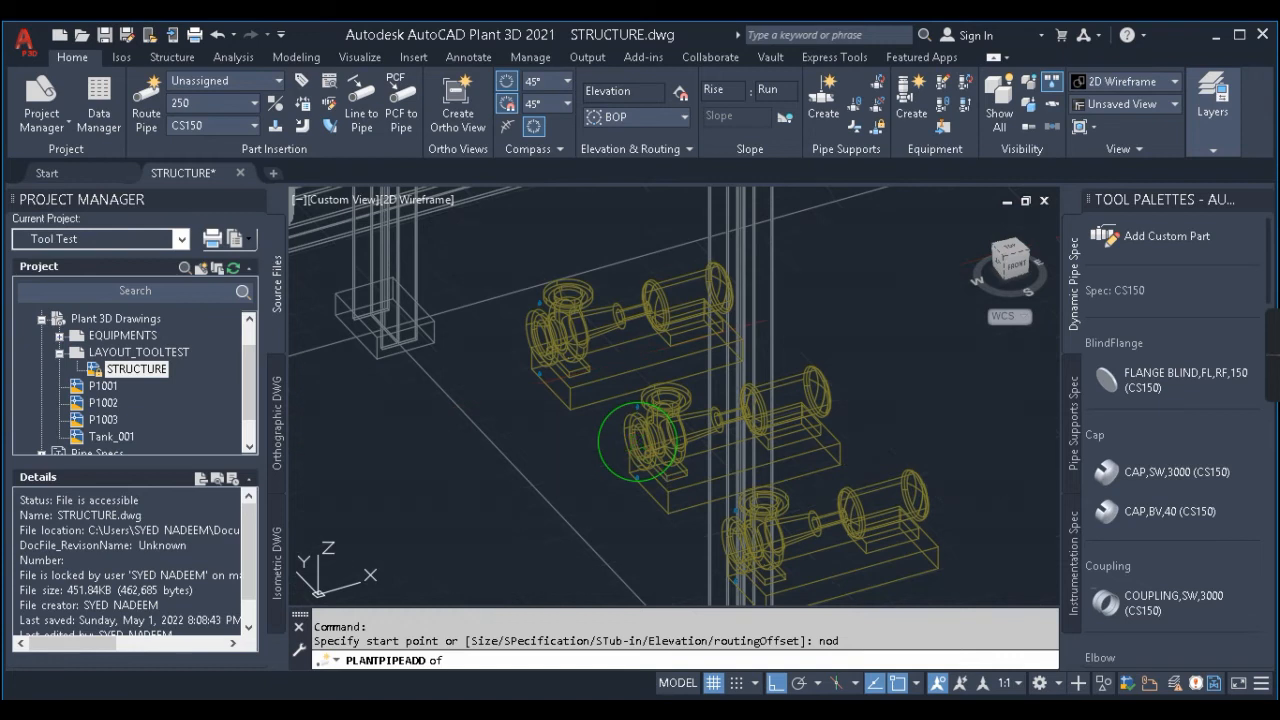
click(640, 440)
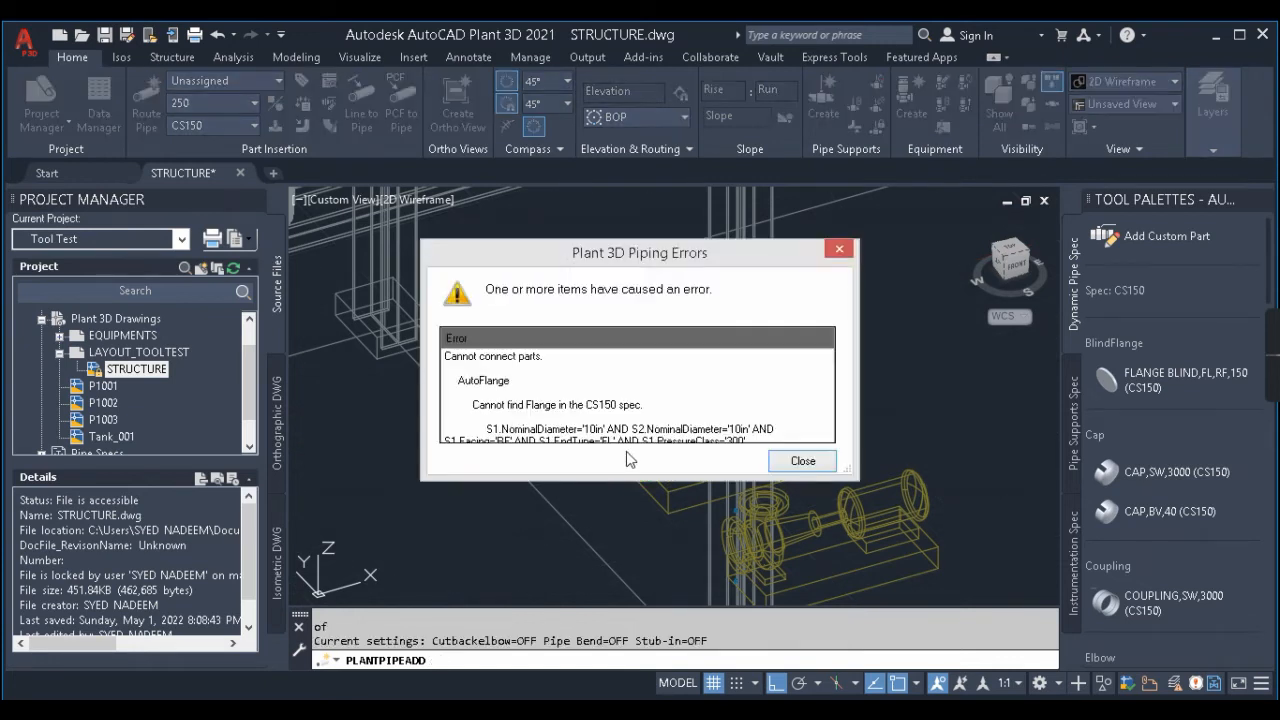
click(803, 461)
key(Escape)
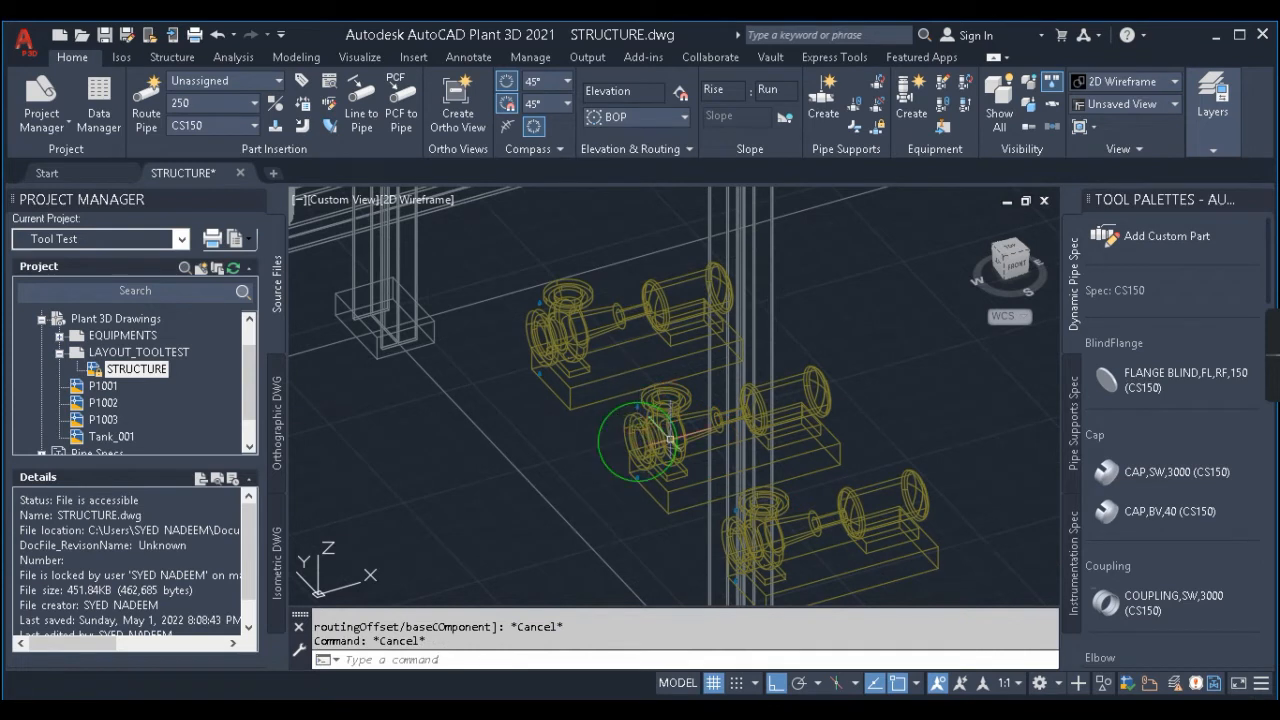
Step: Retry starting the 250 pipe at the node of the middle pump's nozzle N-1 with spec CS150
key(Return)
text(nod)
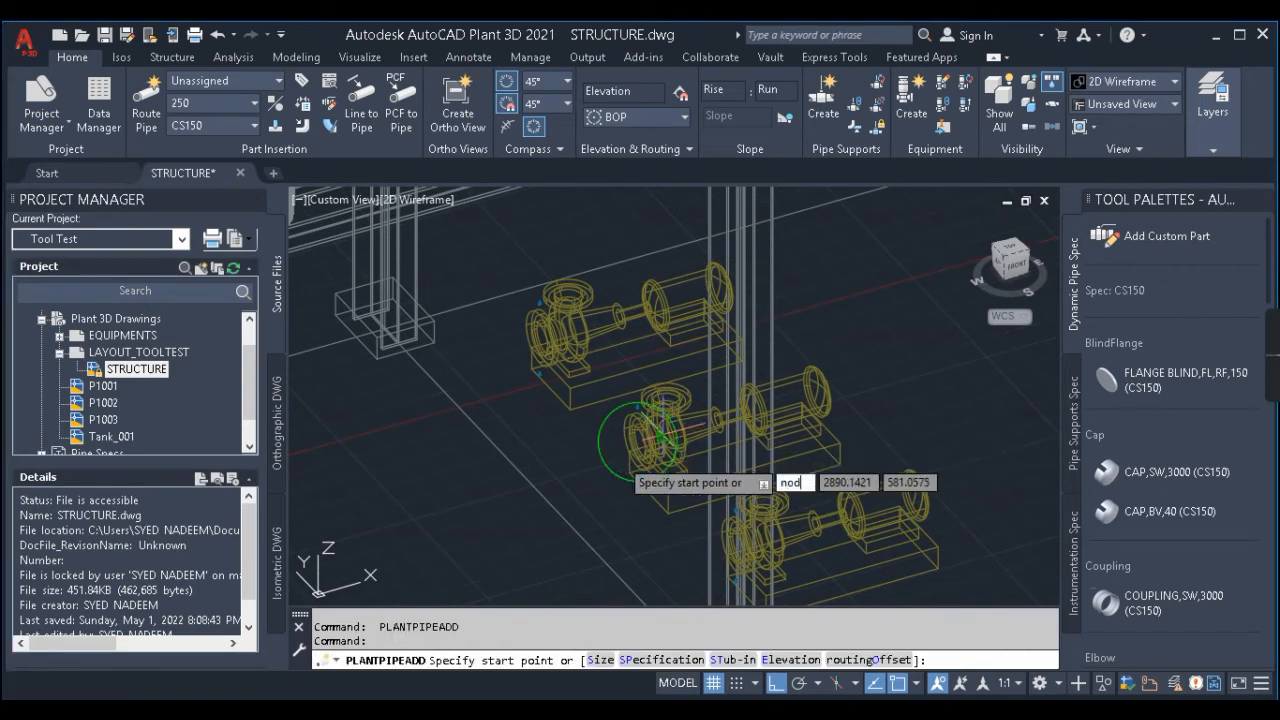
key(Return)
click(633, 452)
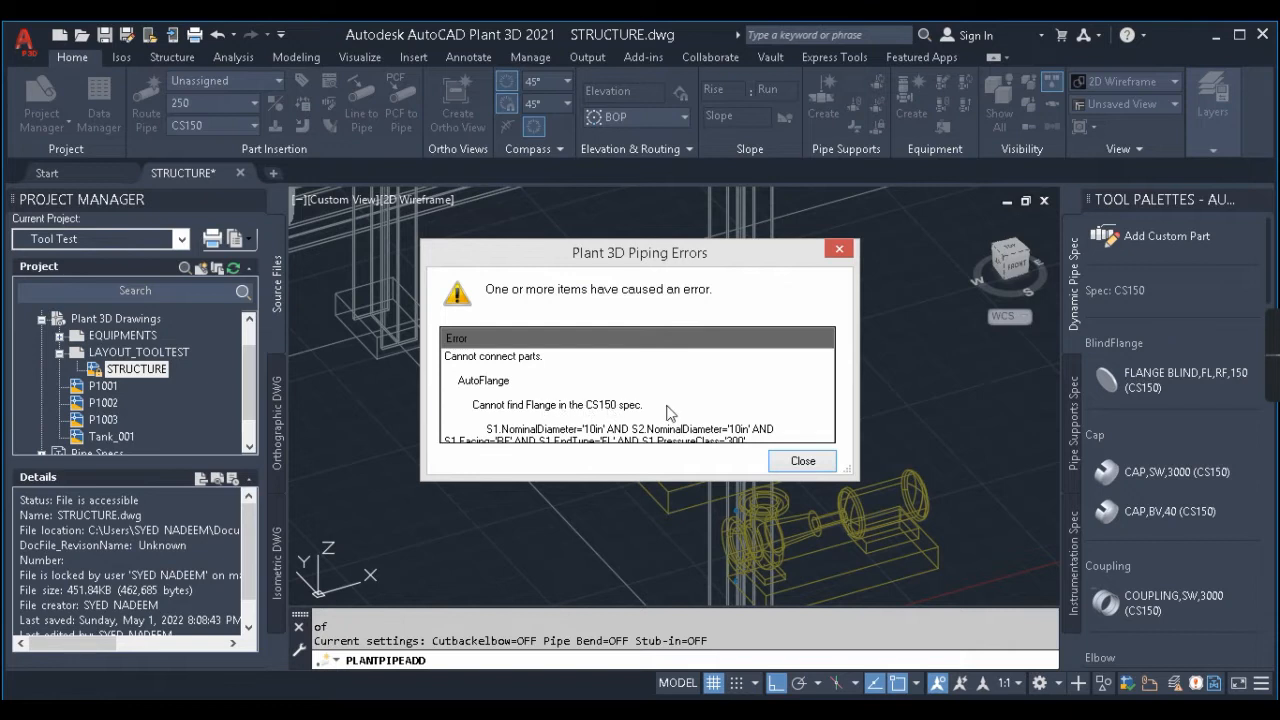
click(846, 255)
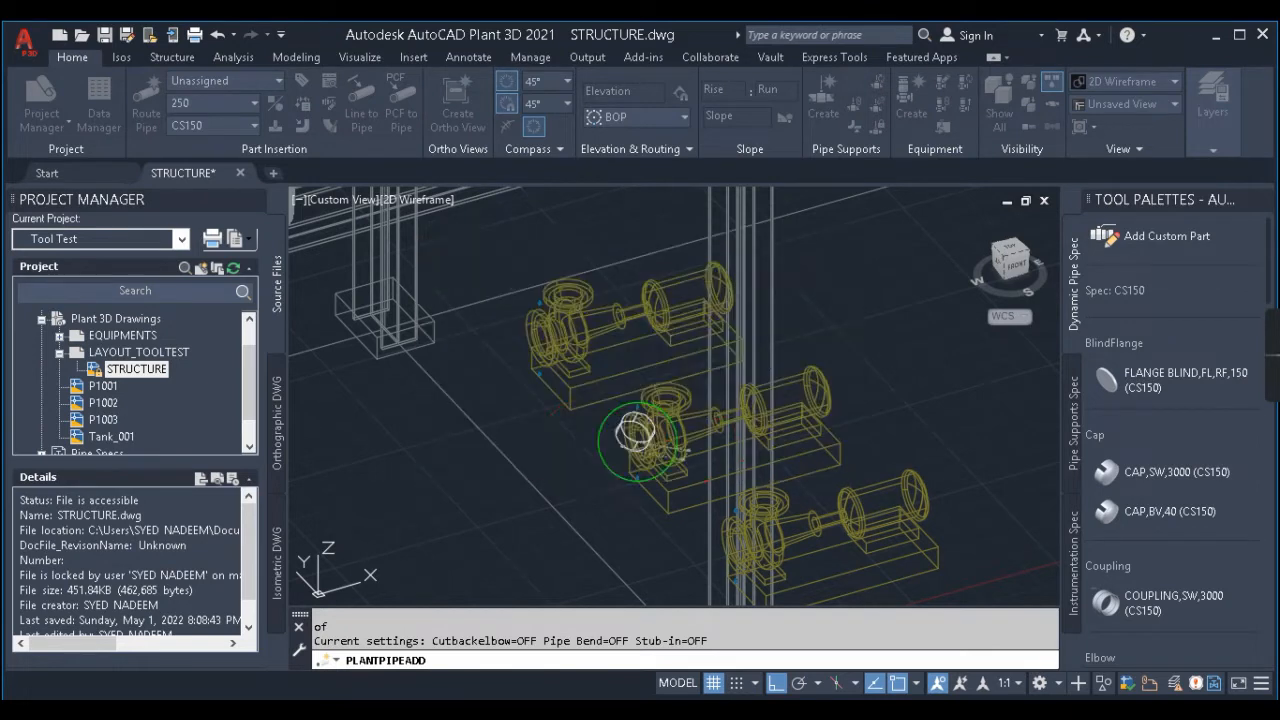
Step: Set the current pipe spec to SS150 and cancel the running pipe routing
click(206, 125)
scroll(222, 217, down, 10)
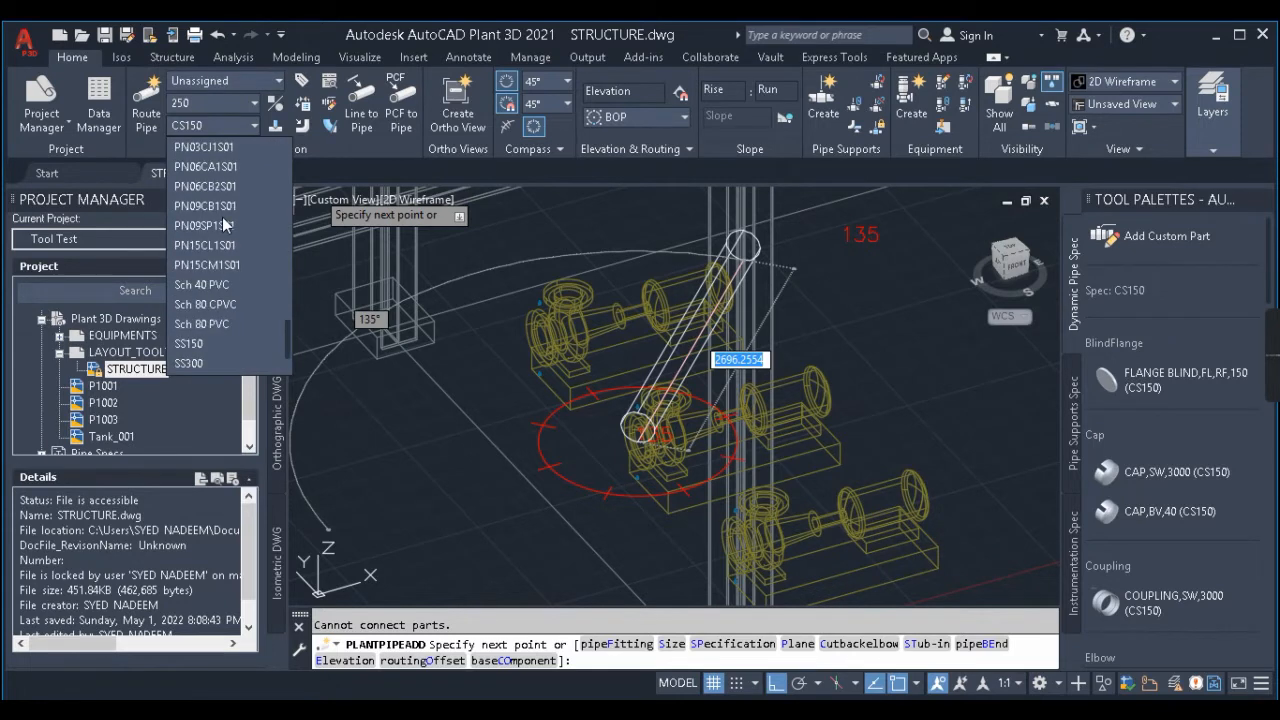
click(202, 341)
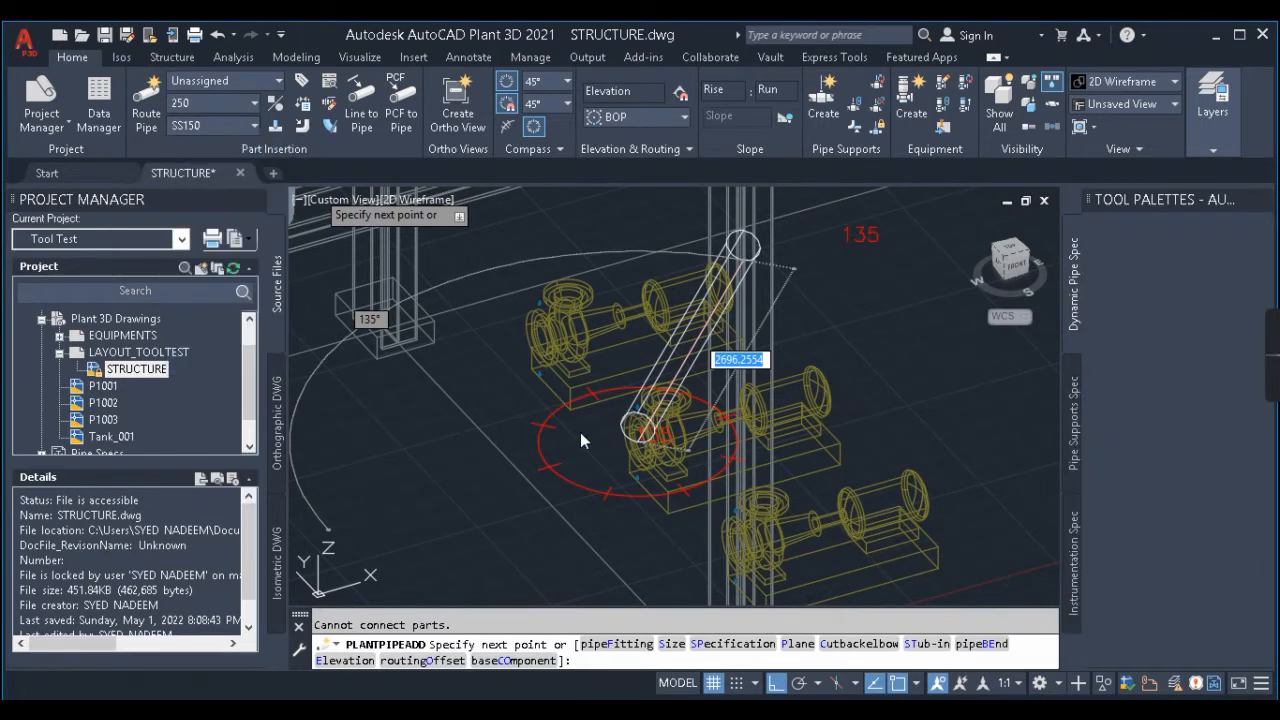
key(Escape)
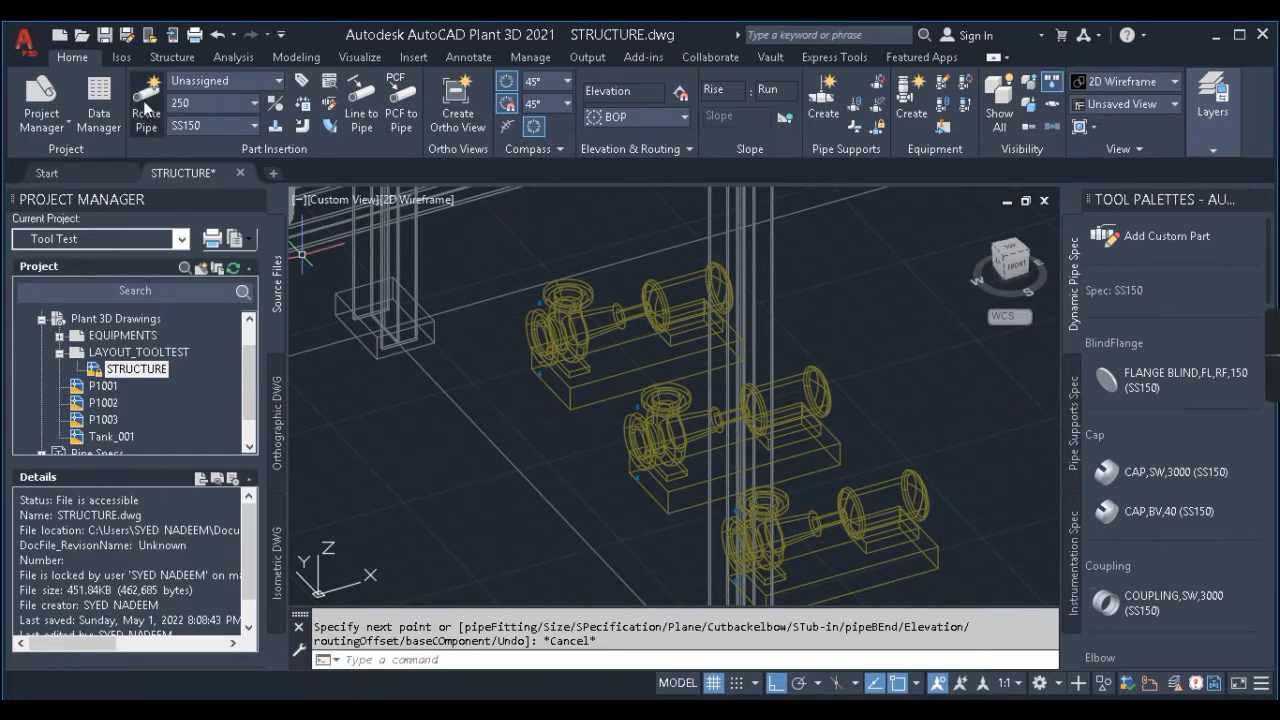
Step: Try to route a 250 pipe in spec SS150 from the node of the middle pump's nozzle N-1
key(Return)
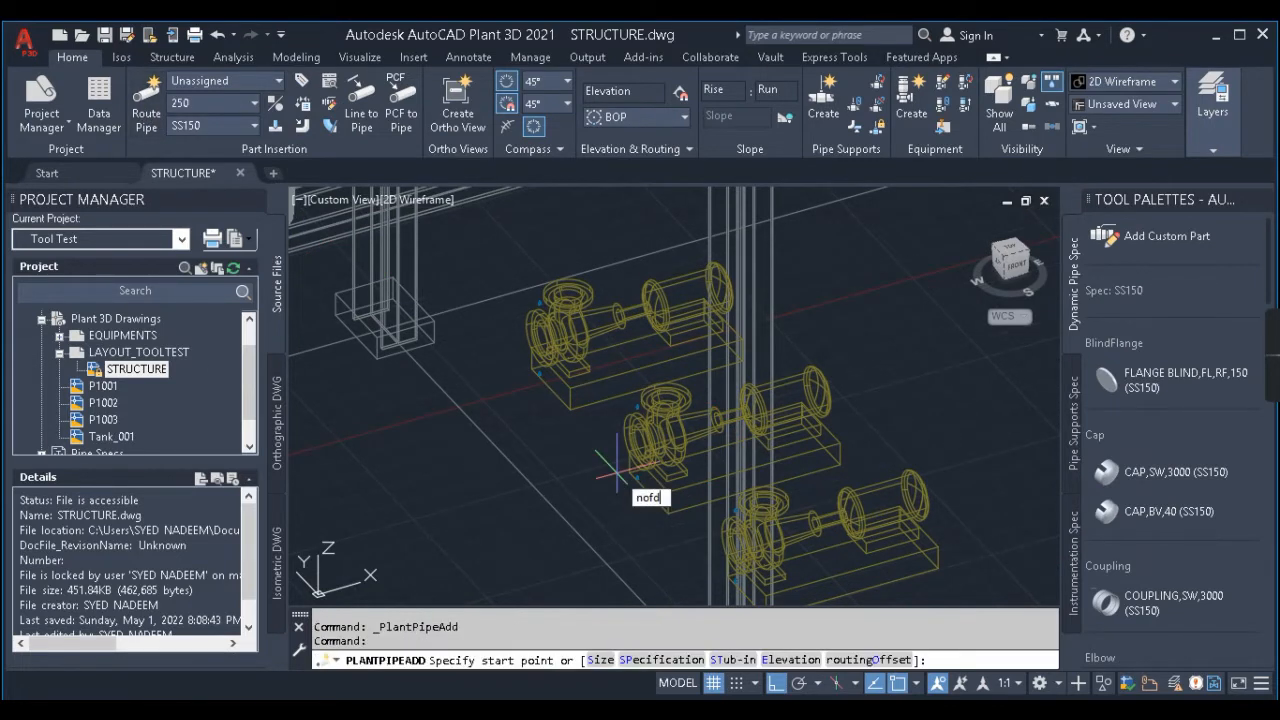
key(Escape)
key(Return)
text(nod)
key(Return)
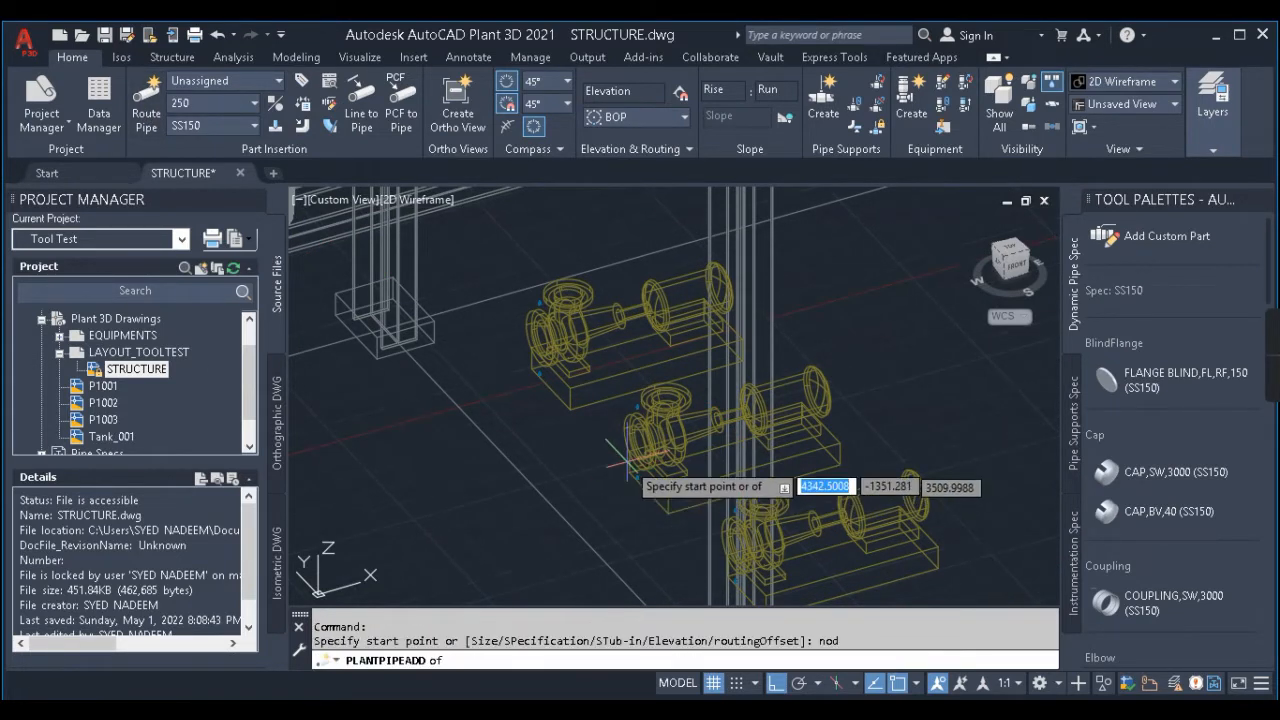
click(640, 440)
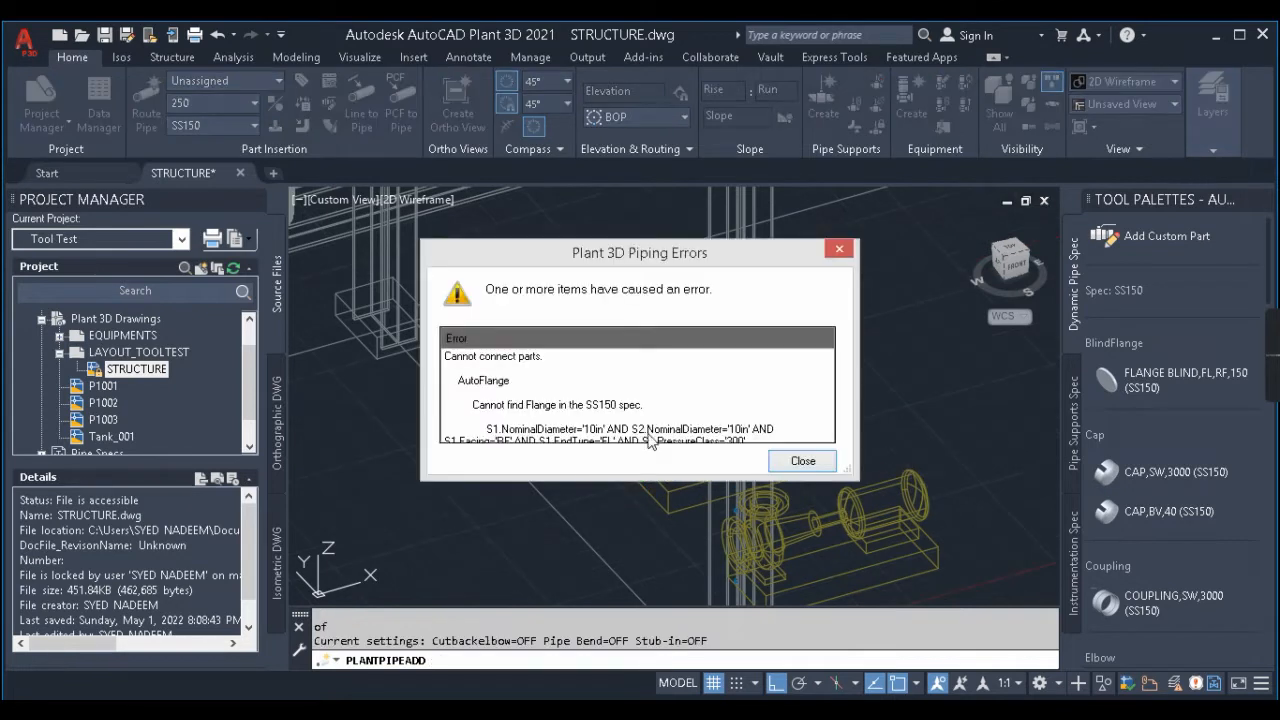
click(800, 460)
Step: Check the rating of the middle pump's nozzle N-1 and set the current pipe spec to SS300
click(232, 125)
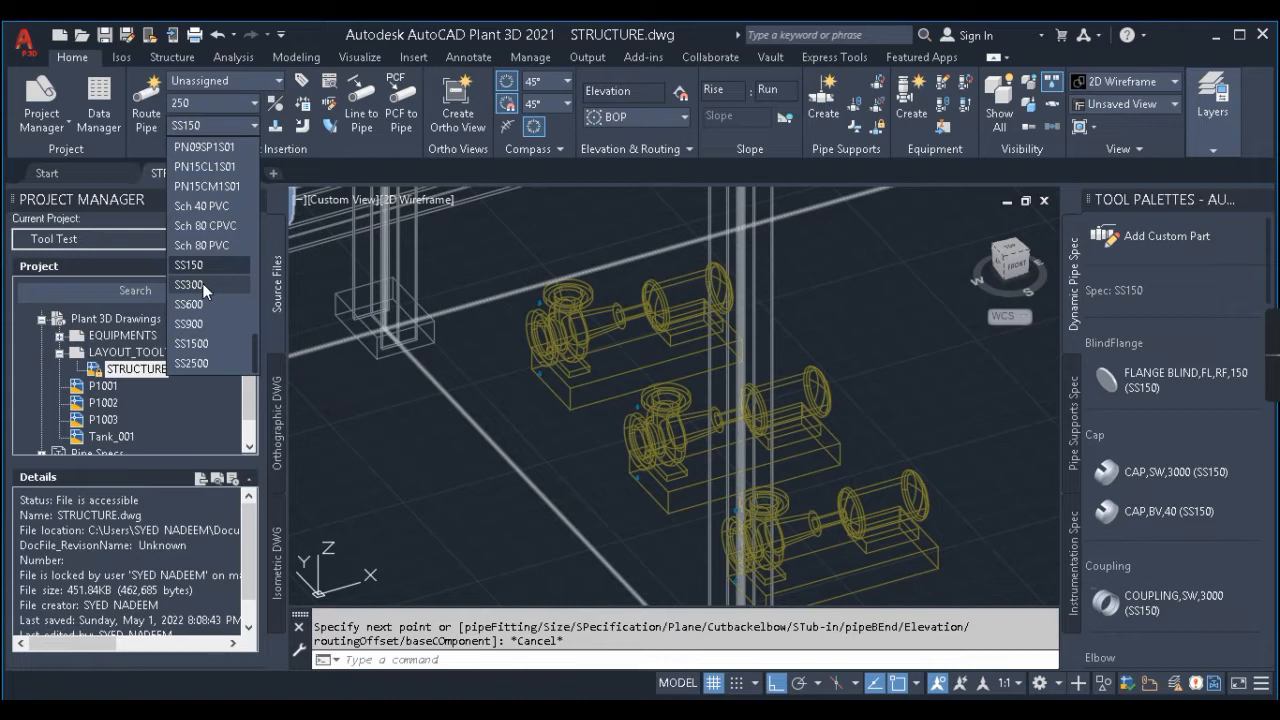
click(636, 461)
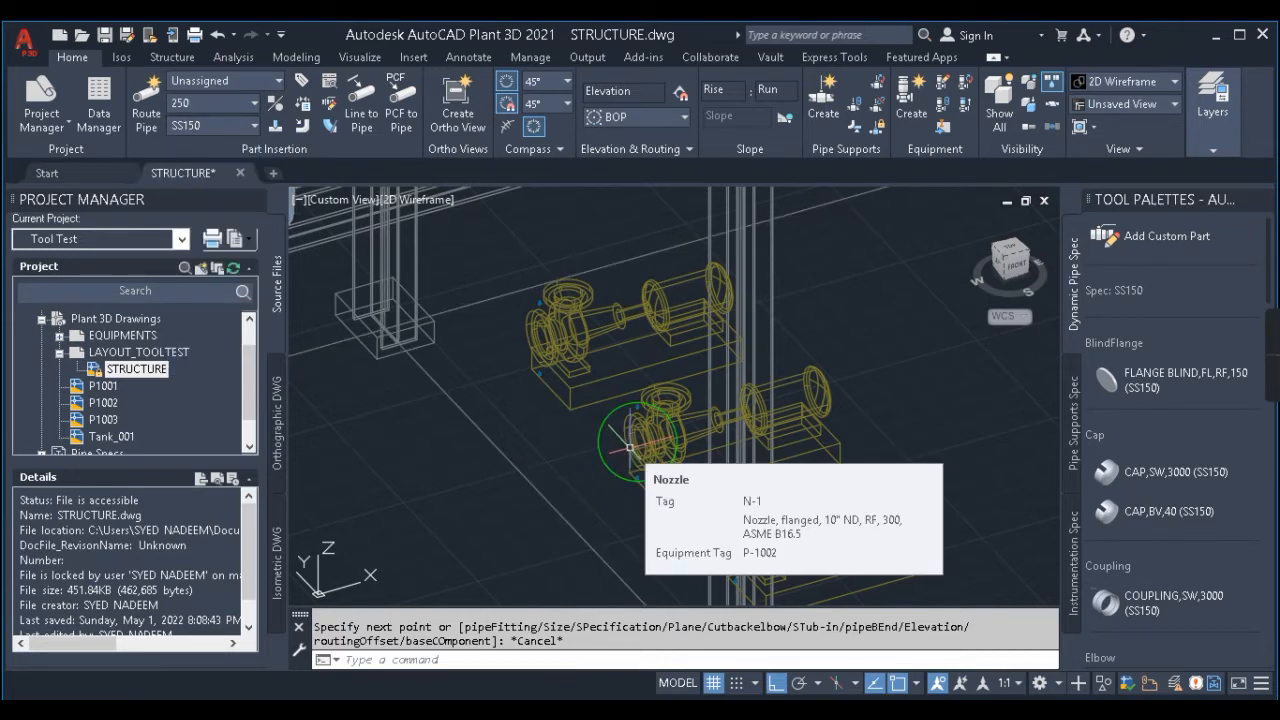
click(221, 124)
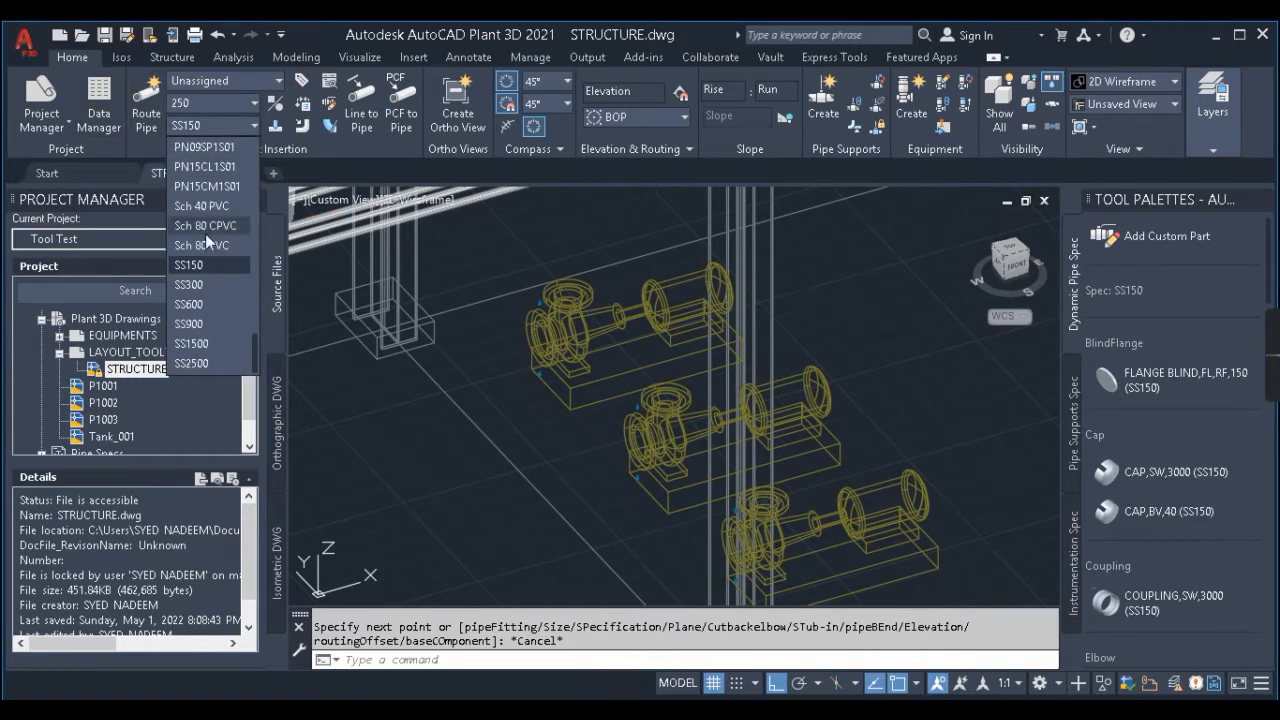
click(204, 284)
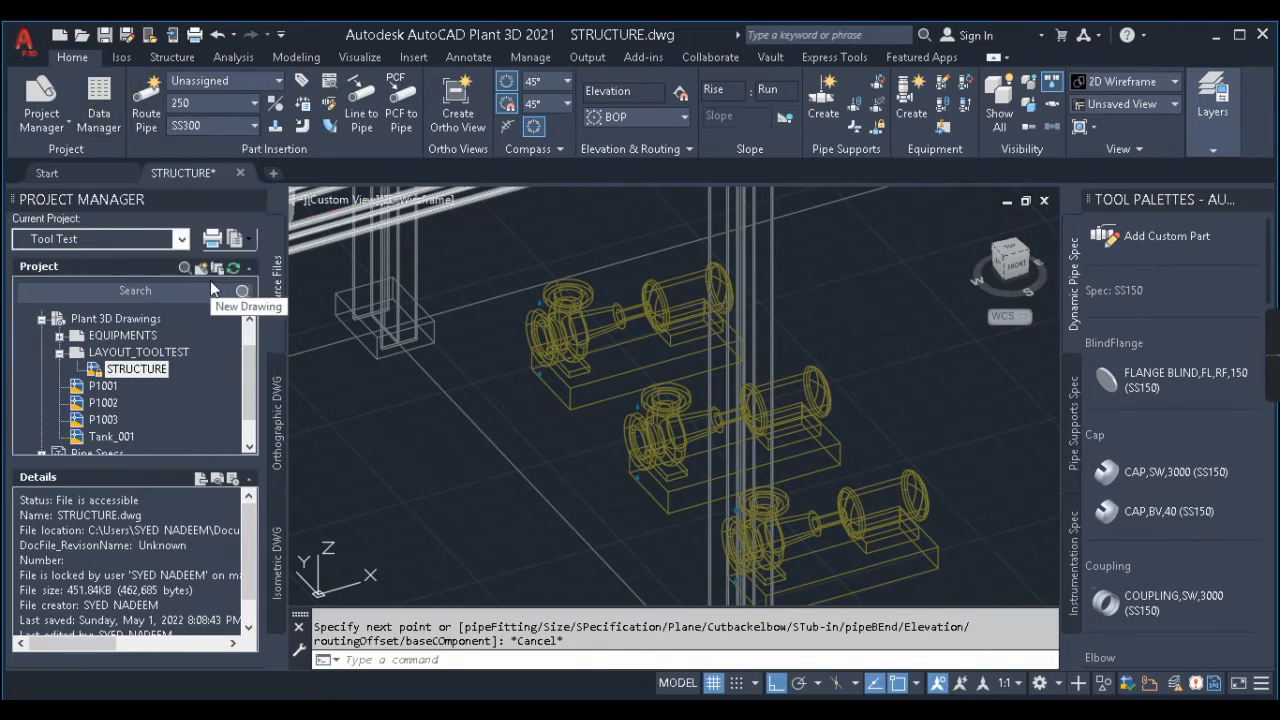
Step: Route a 250-size pipe in spec SS300 from the node of the middle pump's nozzle N-1, entering a distance of 250 straight outward
click(148, 112)
text(nod)
key(Return)
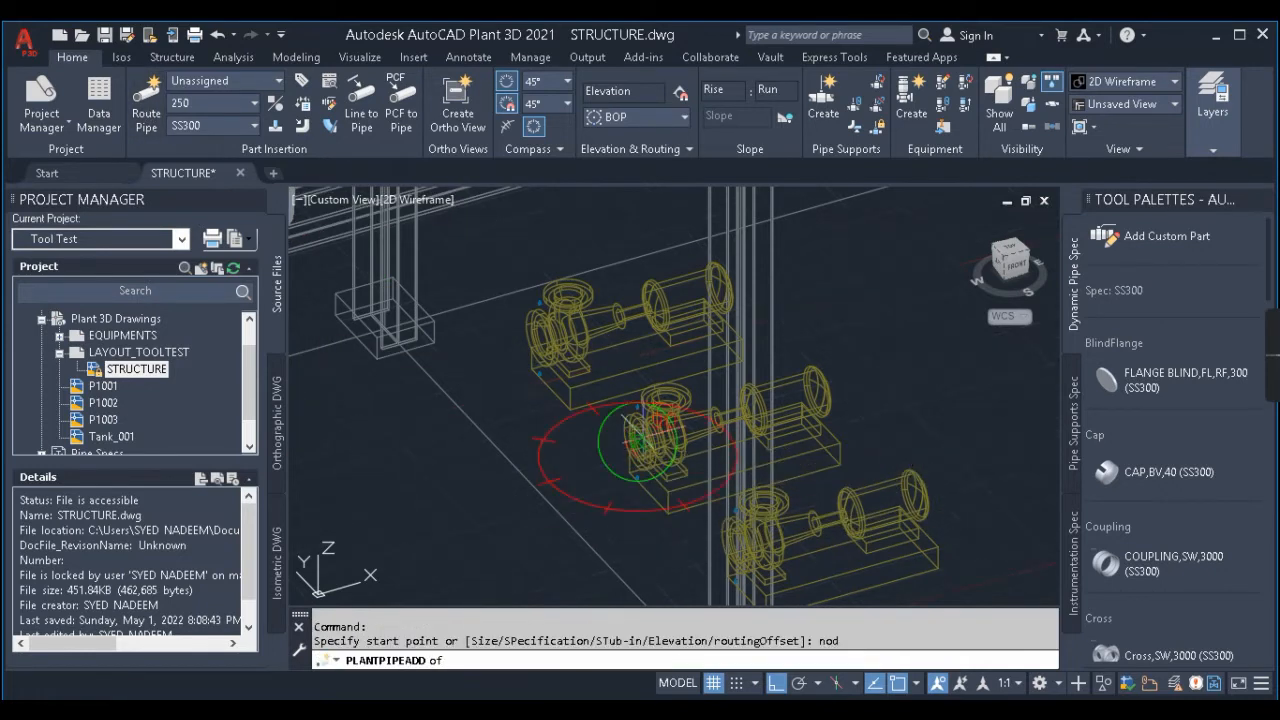
click(637, 440)
scroll(660, 425, up, 5)
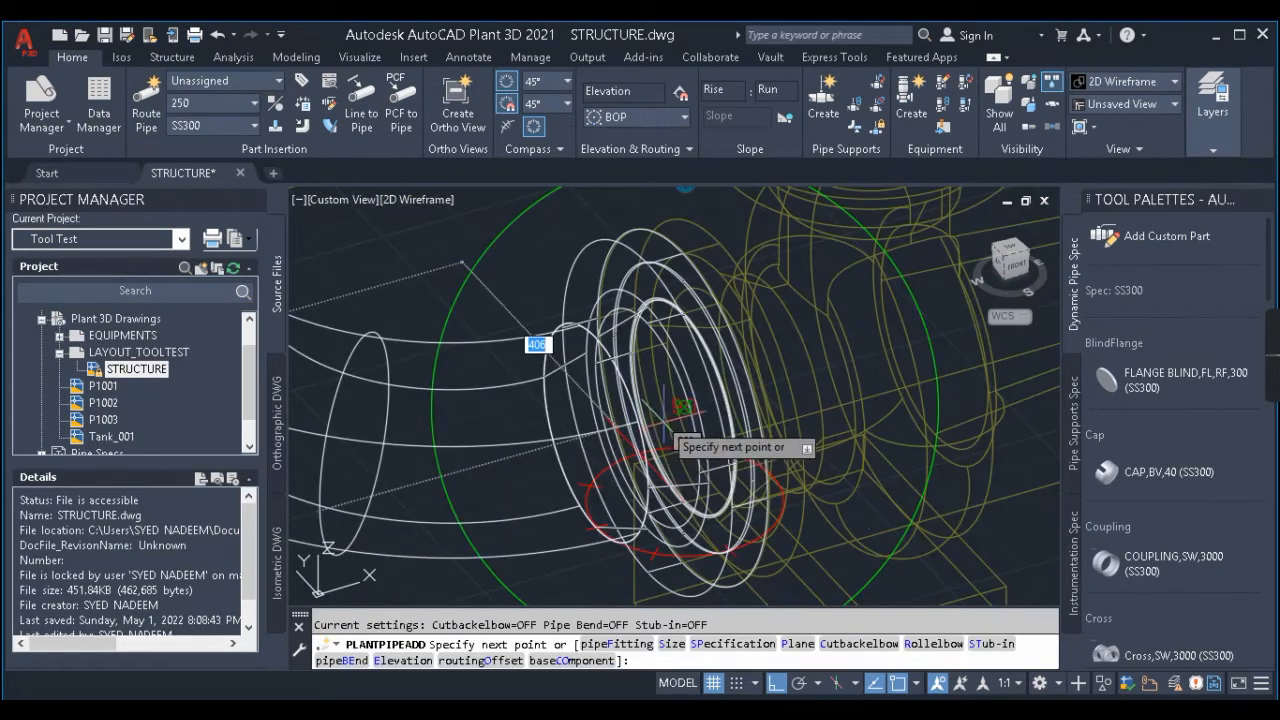
scroll(598, 437, down, 5)
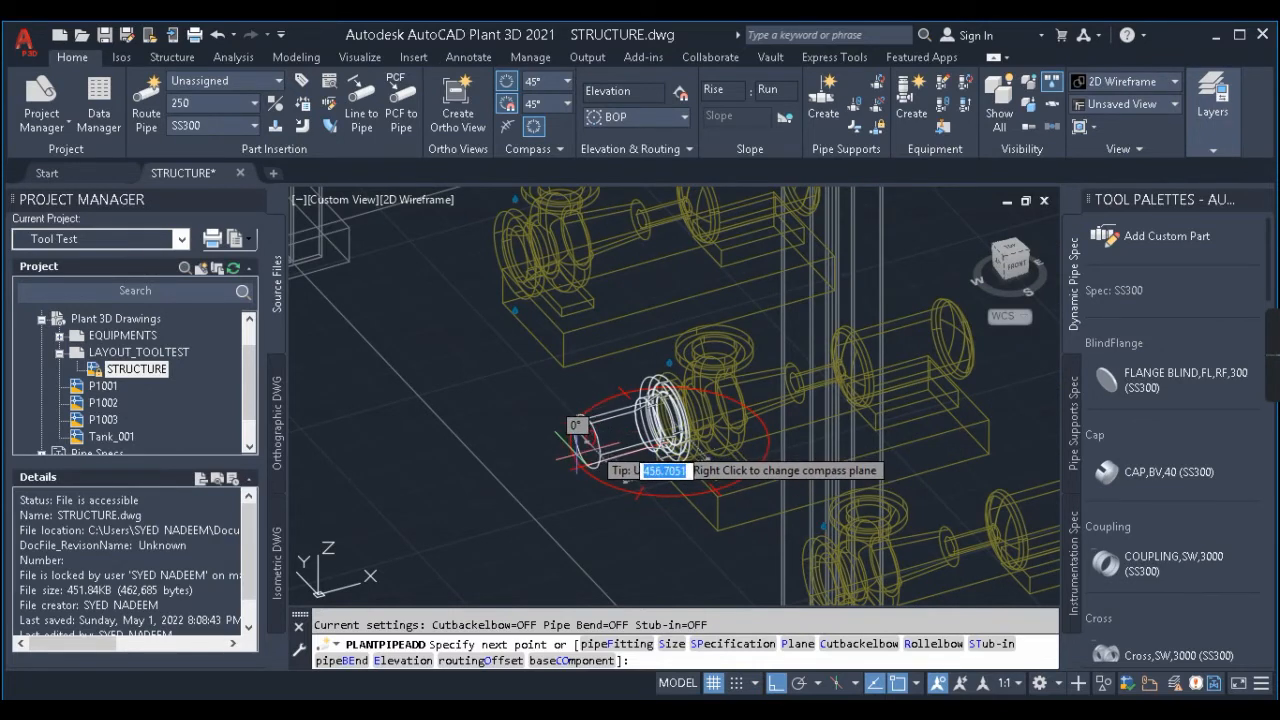
text(2)
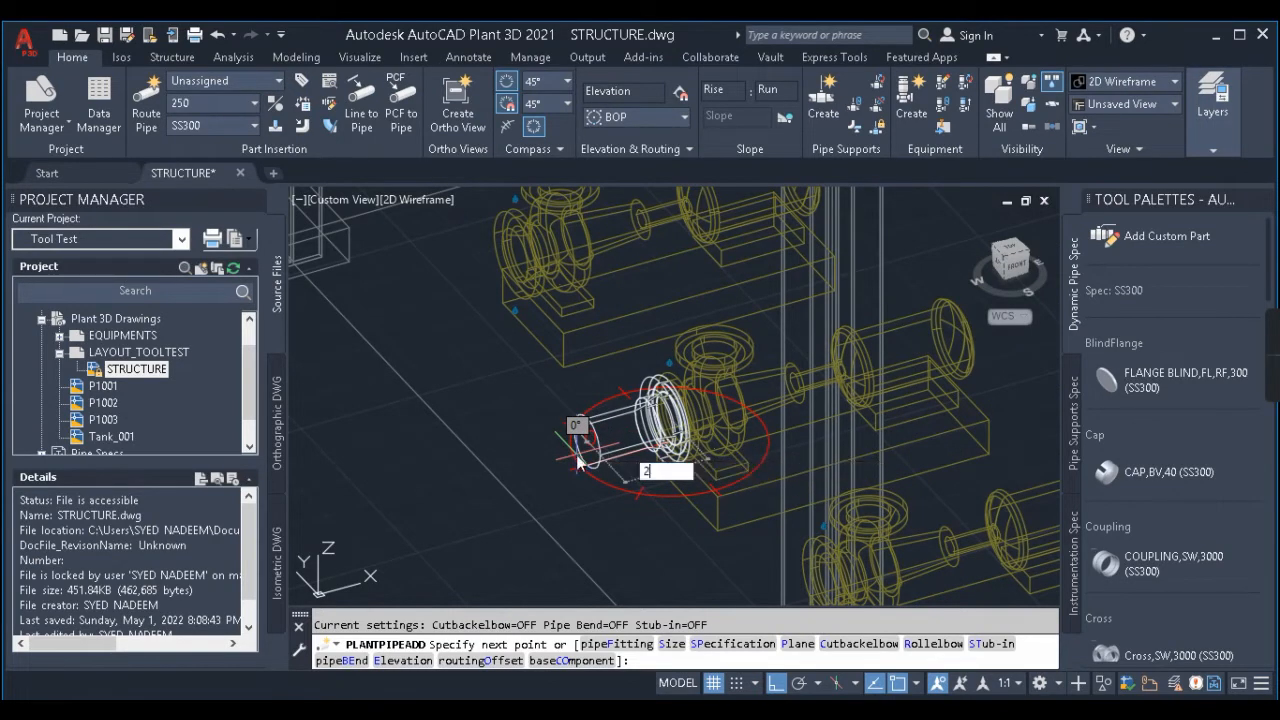
text(50)
key(Escape)
scroll(633, 408, up, 2)
scroll(600, 379, down, 2)
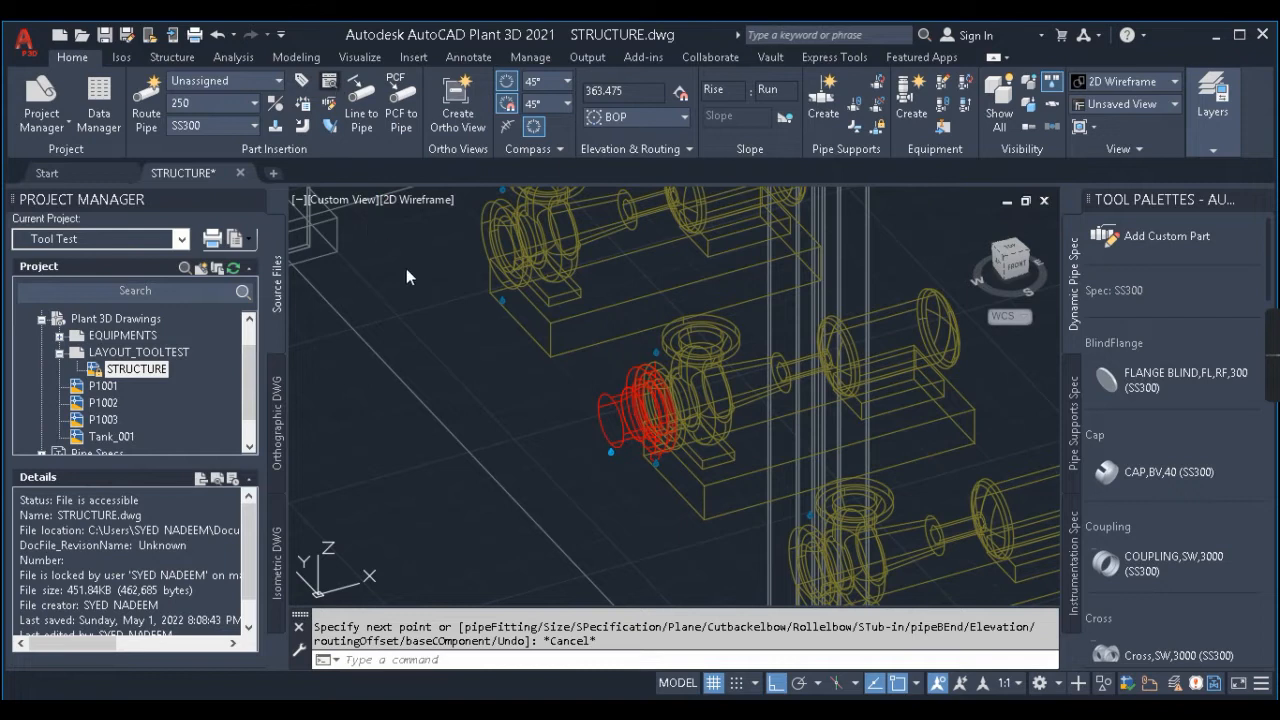
Step: Open the SS300 pipe spec viewer and check the middle pump's suction reducer and line size in the P&ID in Acrobat Reader
click(329, 81)
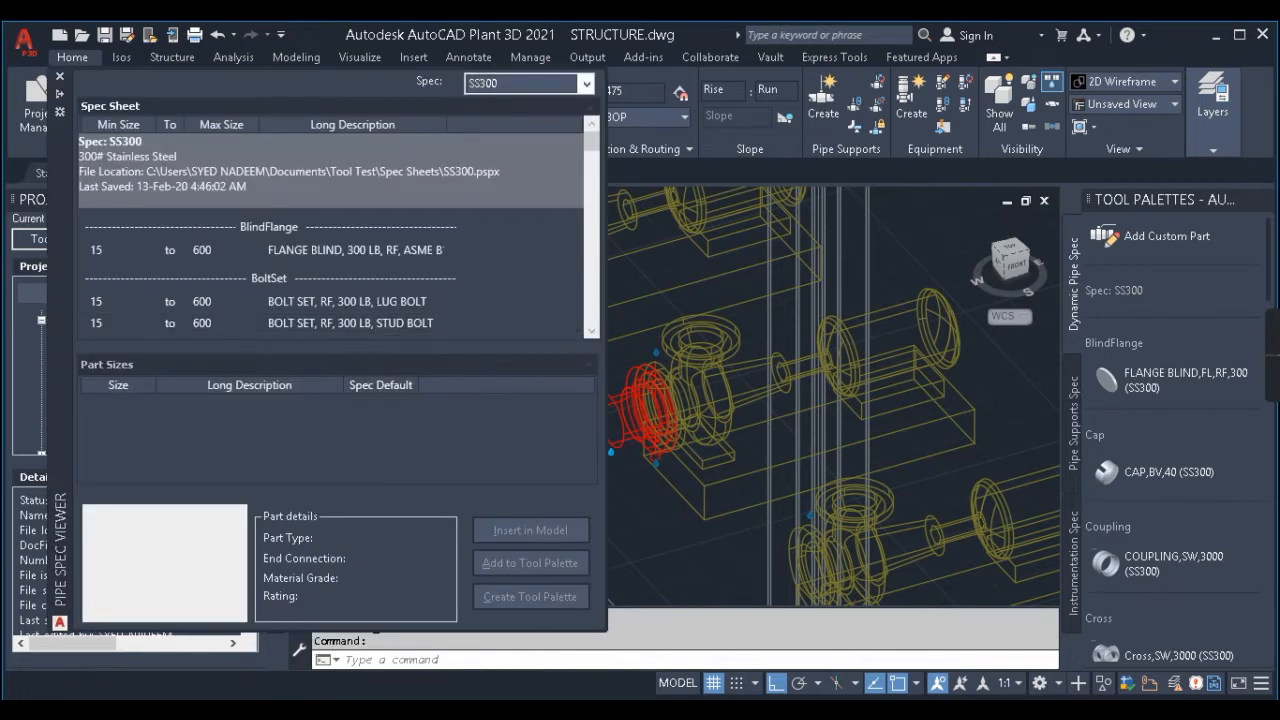
mouse_move(480, 698)
click(408, 642)
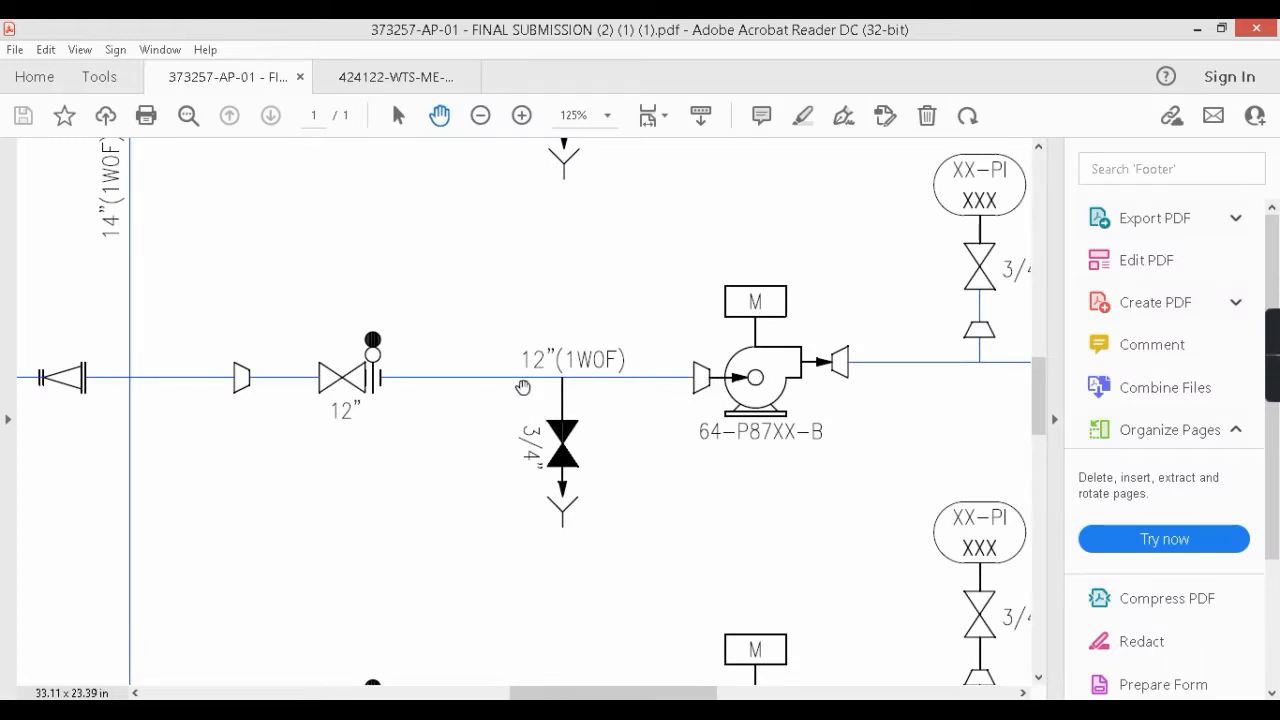
click(1195, 30)
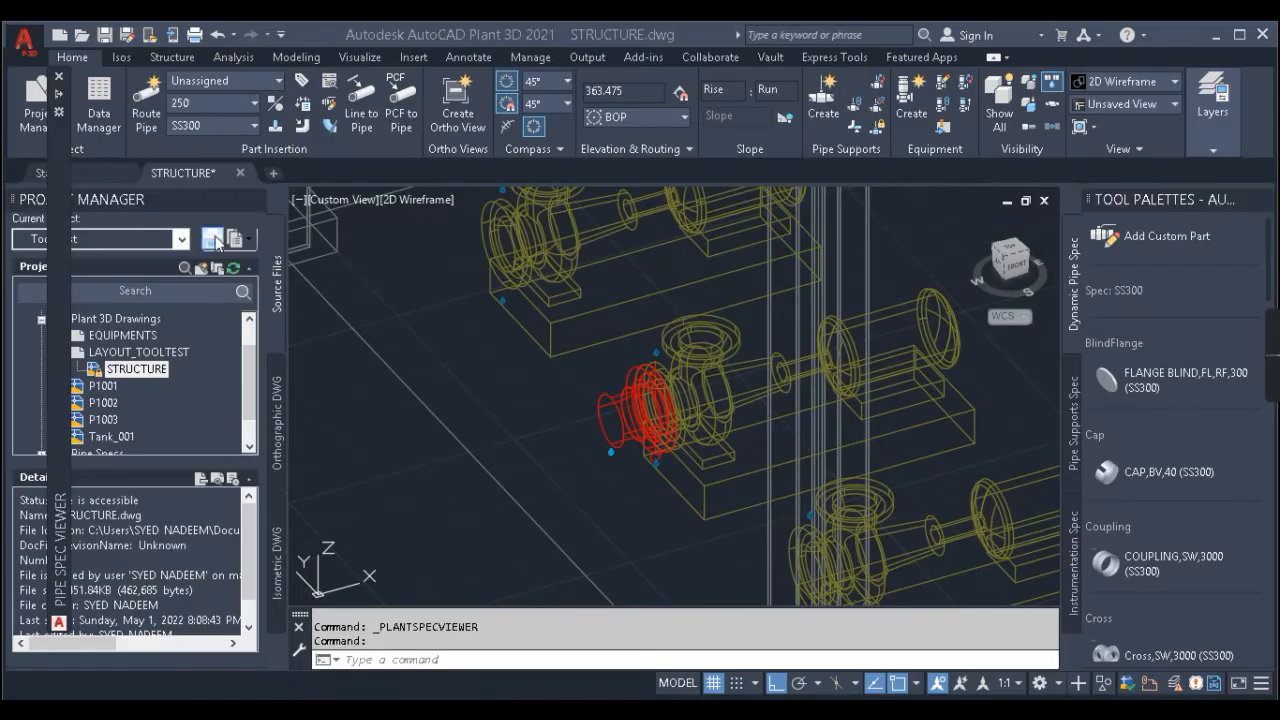
mouse_move(55, 252)
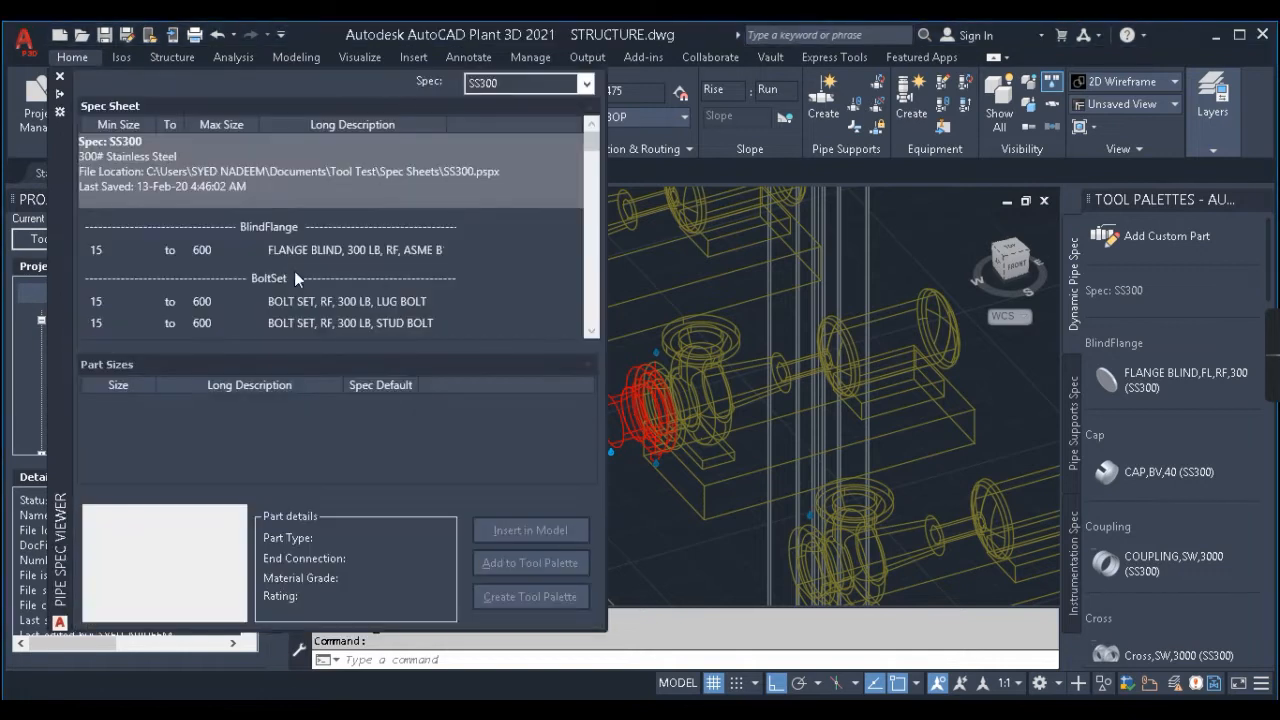
Step: Pick the 300x250 eccentric butt-weld reducer from the SS300 spec sheet for insertion into the model
drag(590, 155, 593, 243)
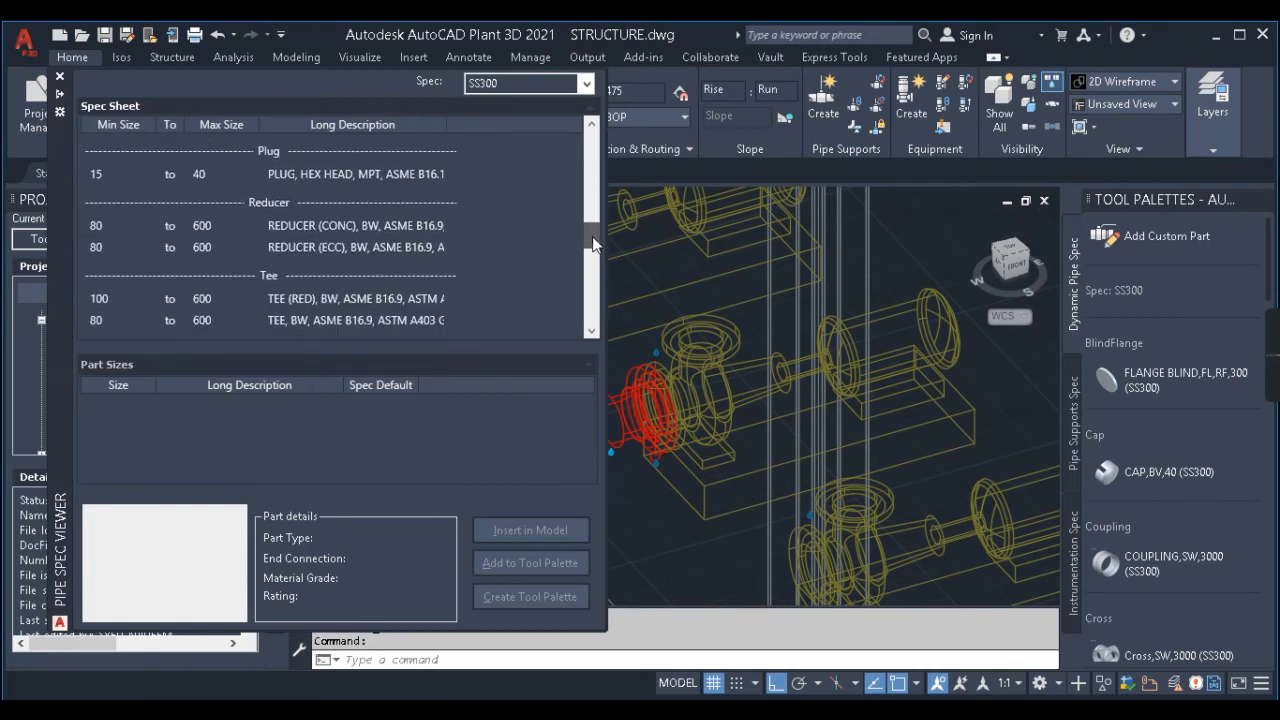
click(327, 251)
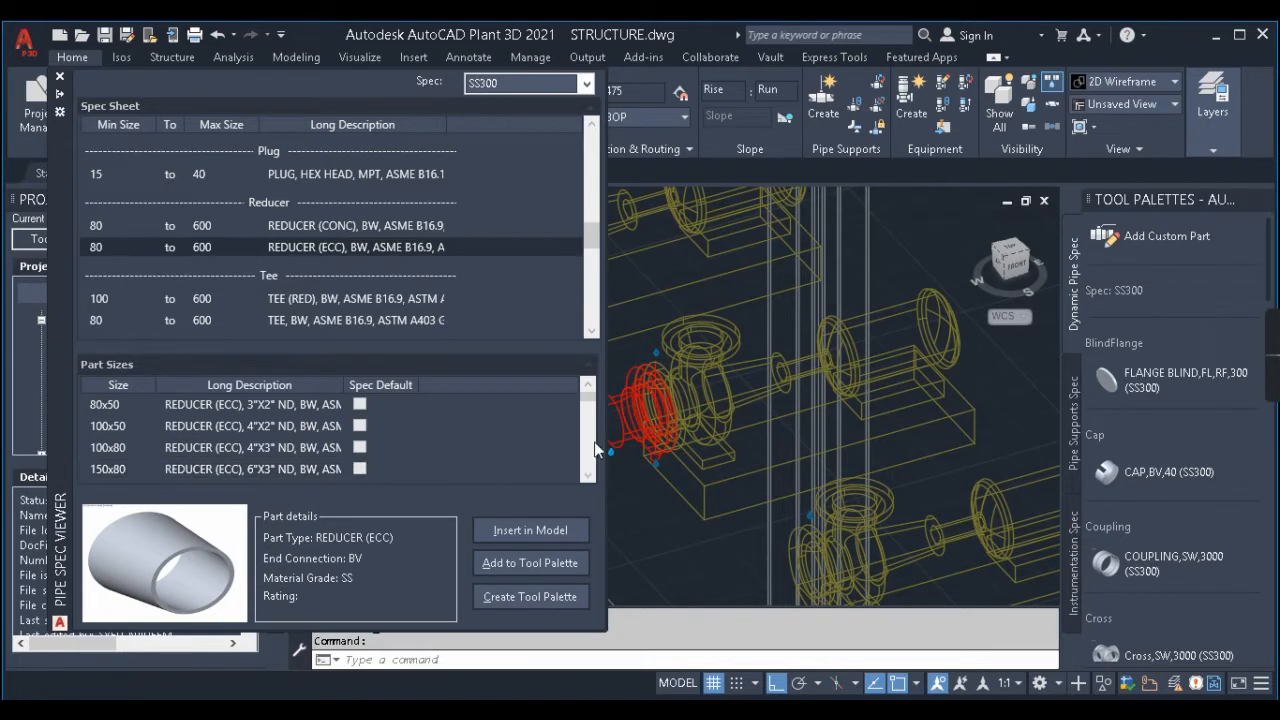
click(588, 477)
click(587, 477)
click(586, 477)
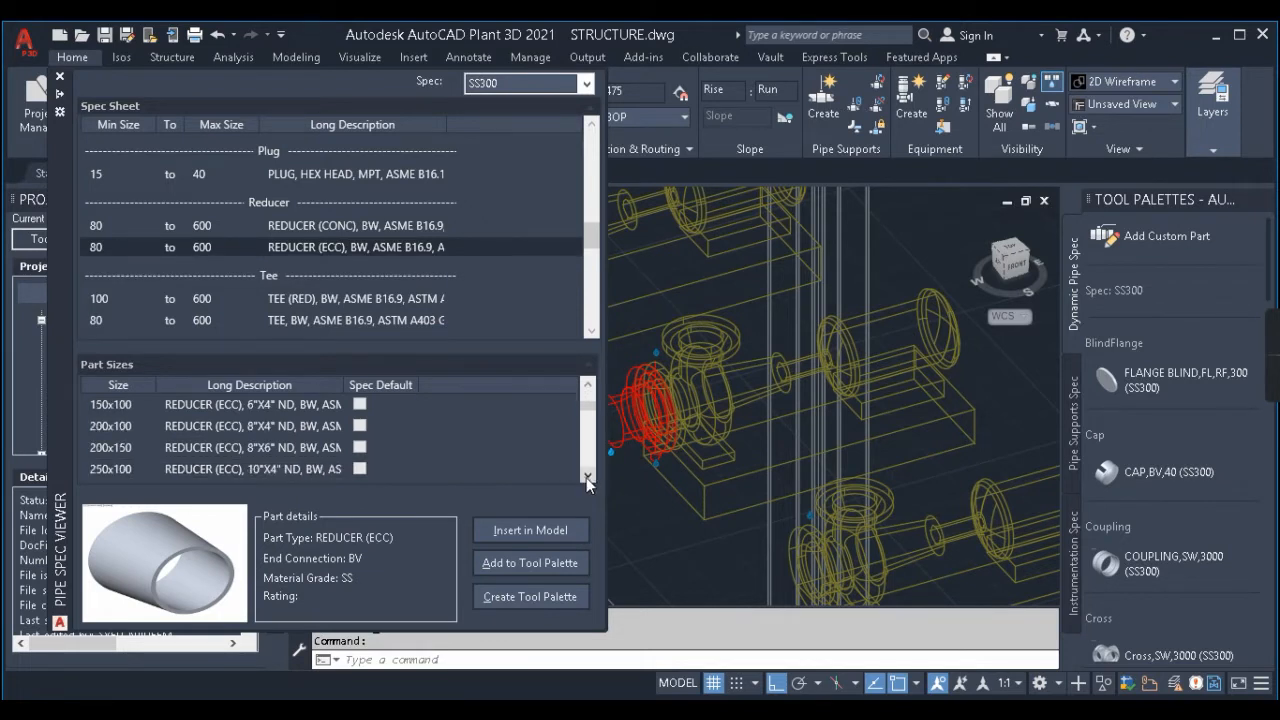
click(586, 477)
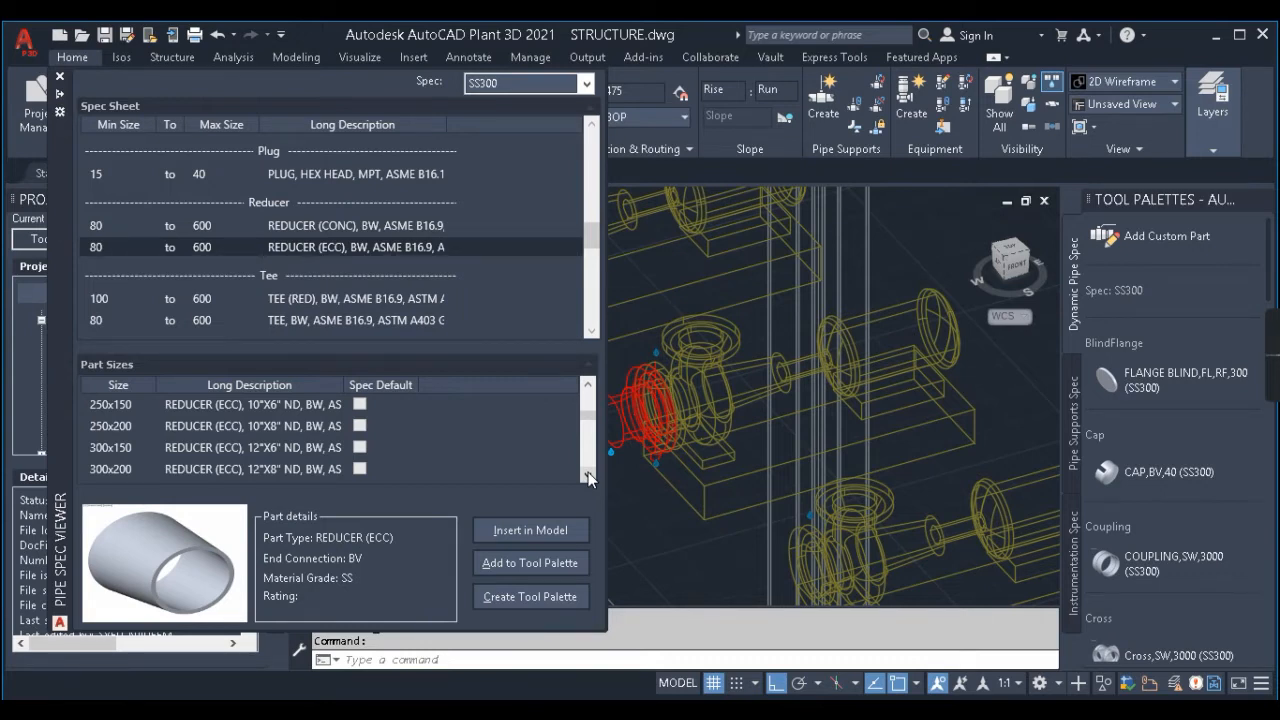
click(588, 476)
click(588, 476)
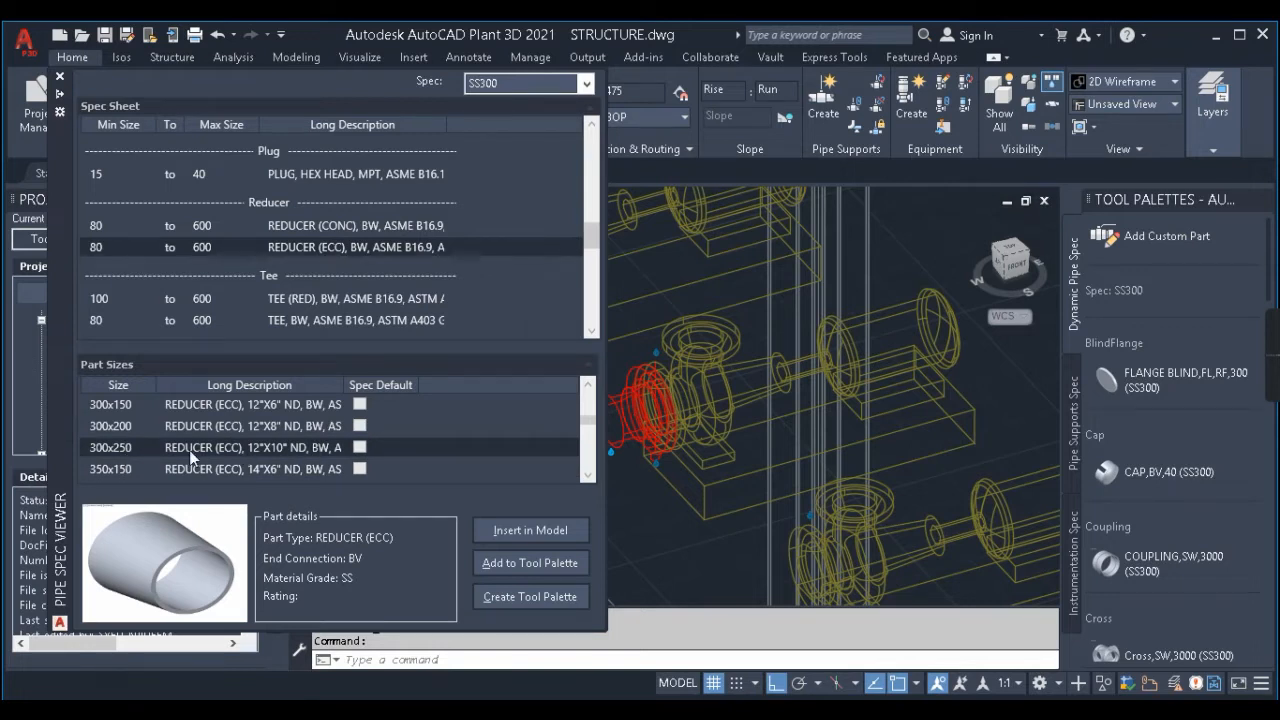
double_click(121, 447)
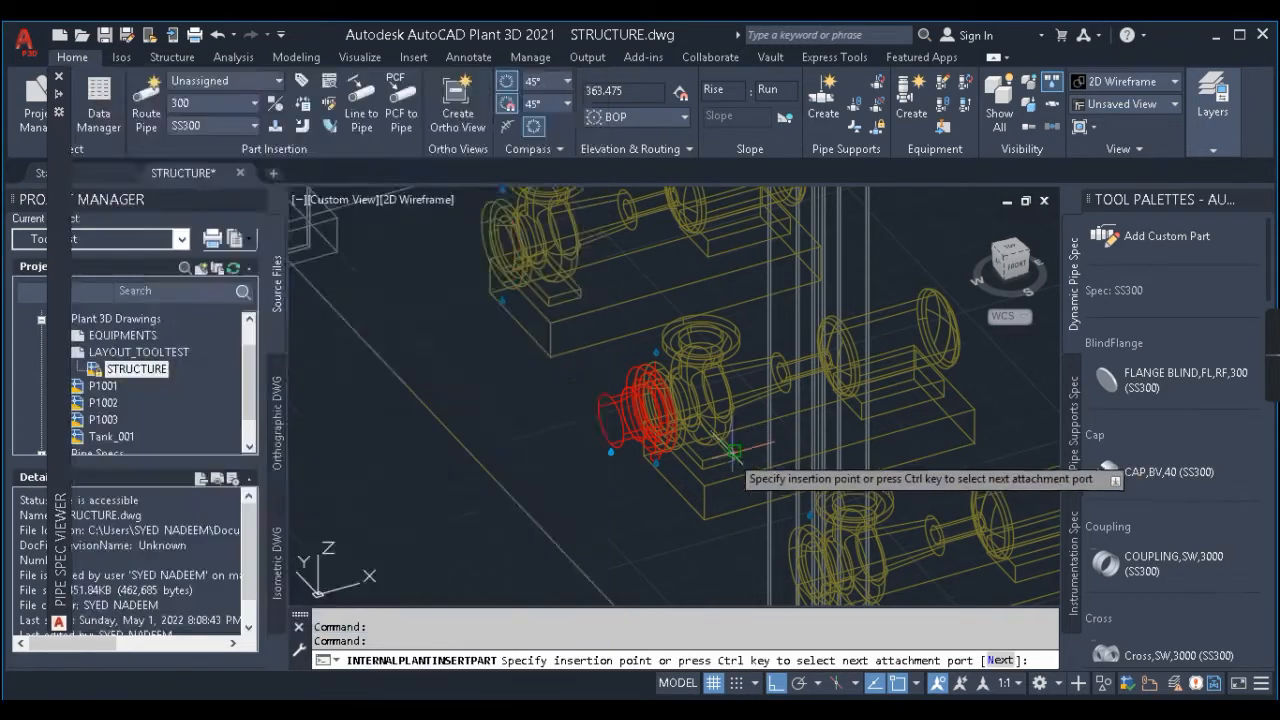
Step: Switch the reducer to its smaller port and attach it to the open end of the middle pump's pipe stub, rotated 180°
scroll(638, 455, up, 3)
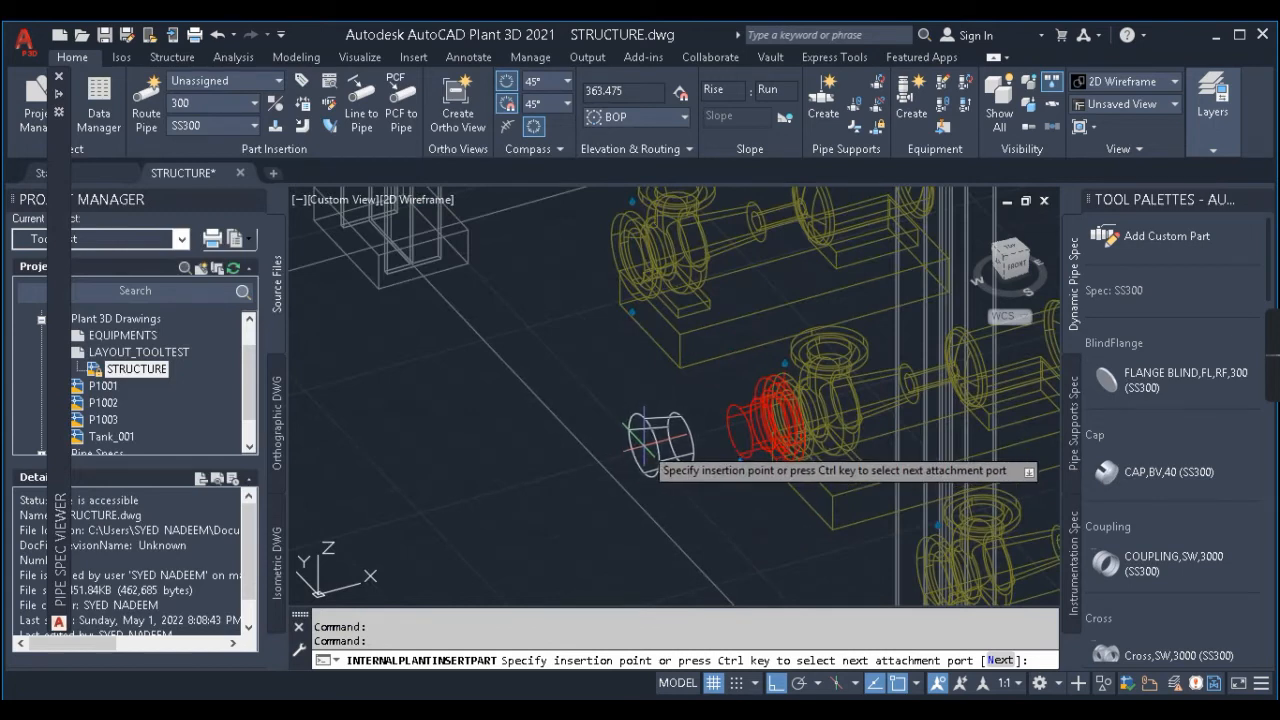
key(ctrl)
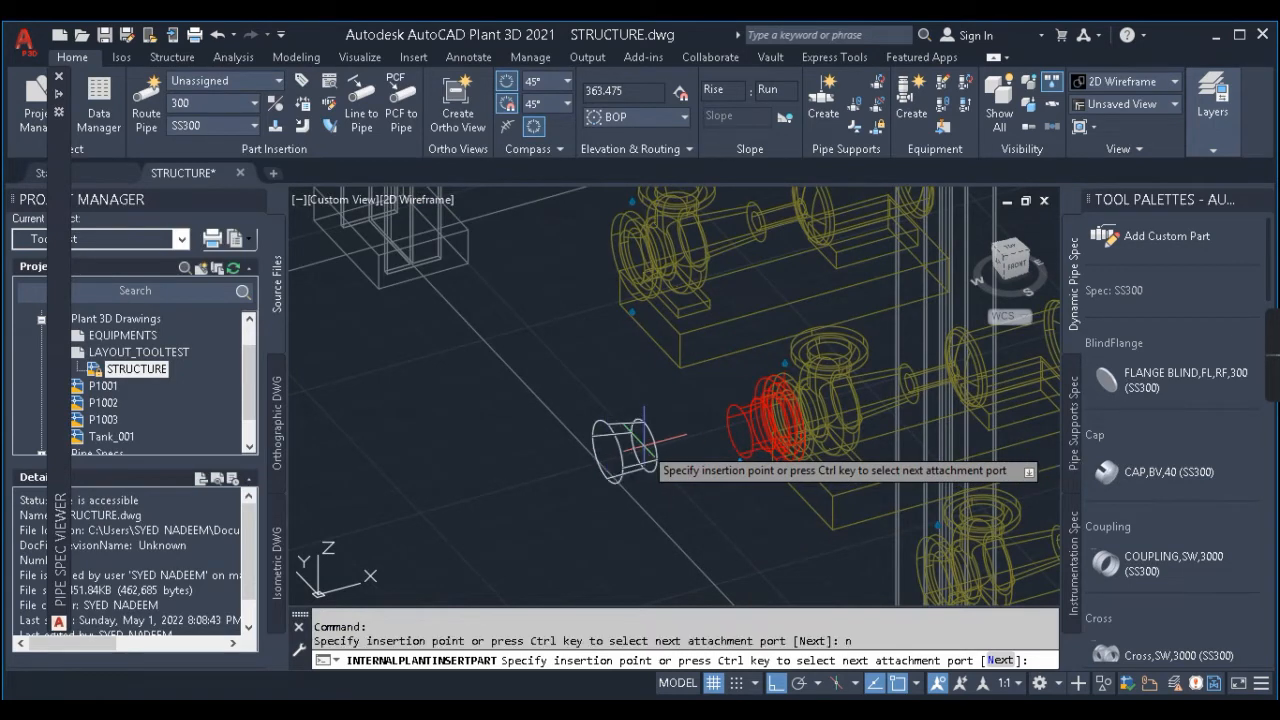
click(738, 433)
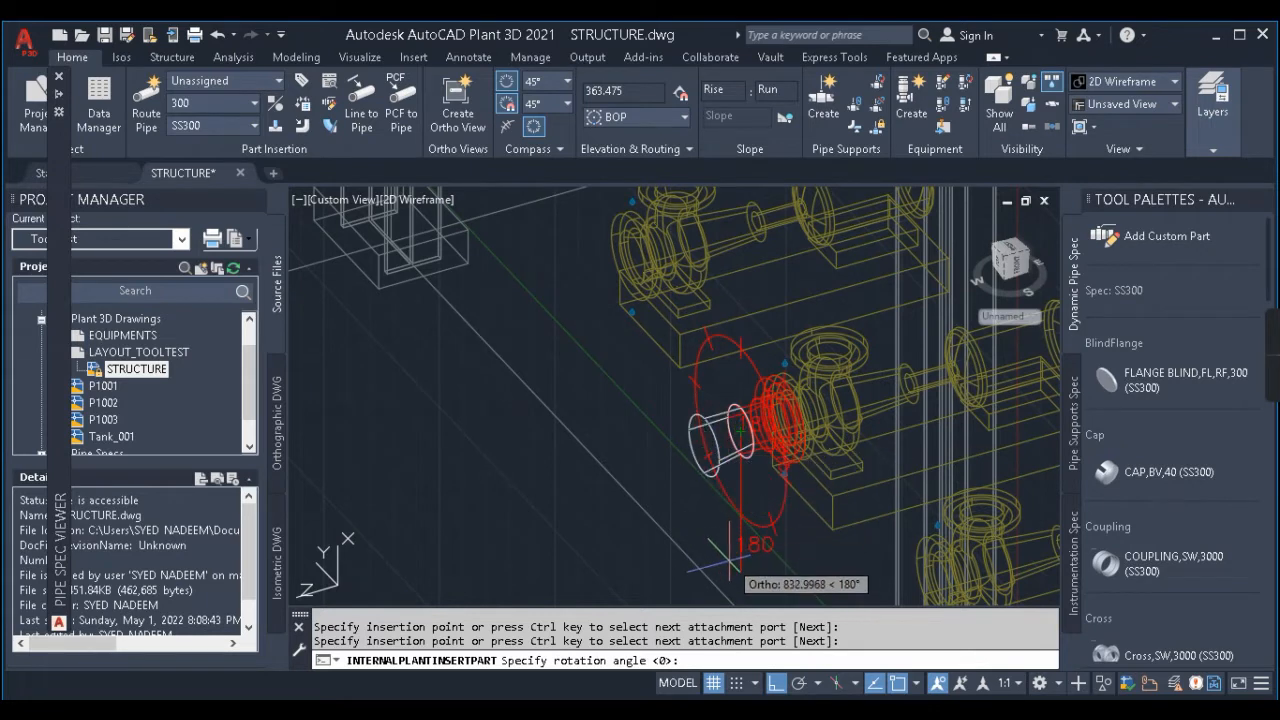
scroll(723, 540, up, 3)
click(740, 530)
key(Escape)
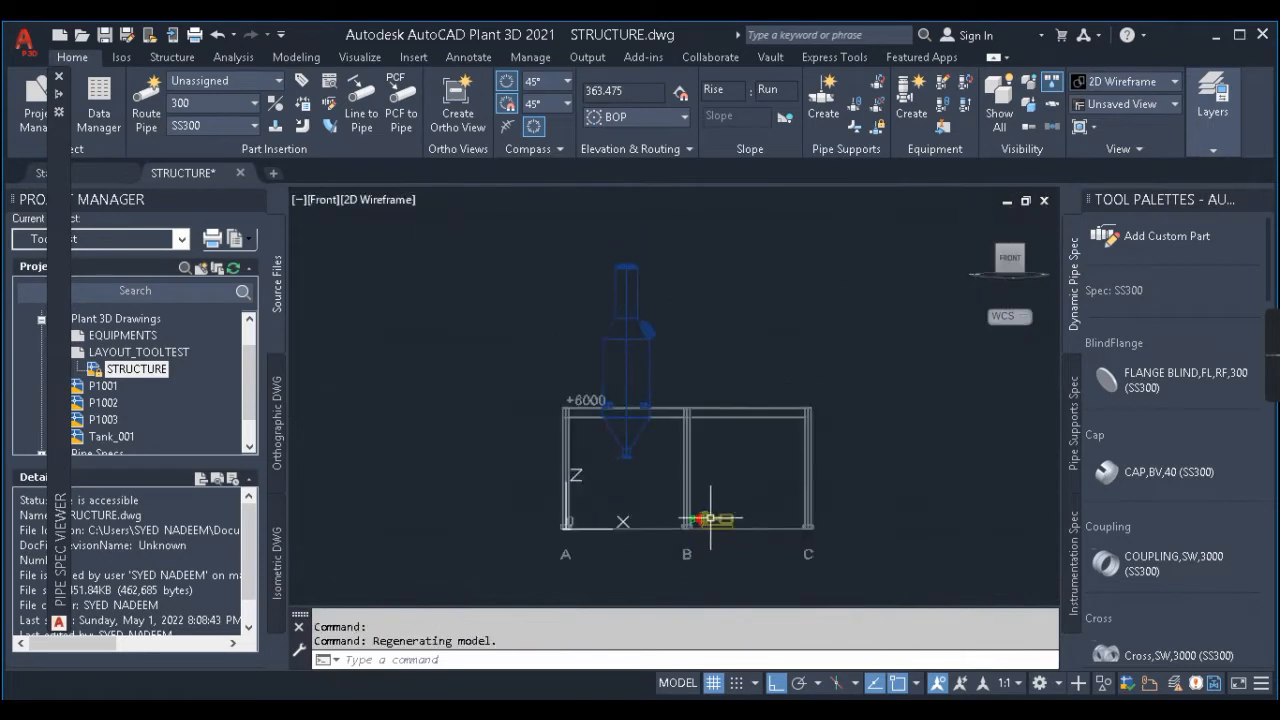
Step: Route a 300-size pipe straight outward from the reducer's open end at the middle pump, entering a distance of 300
scroll(653, 423, down, 7)
shift+middle_drag(655, 428, 712, 500)
scroll(653, 423, up, 7)
key(Escape)
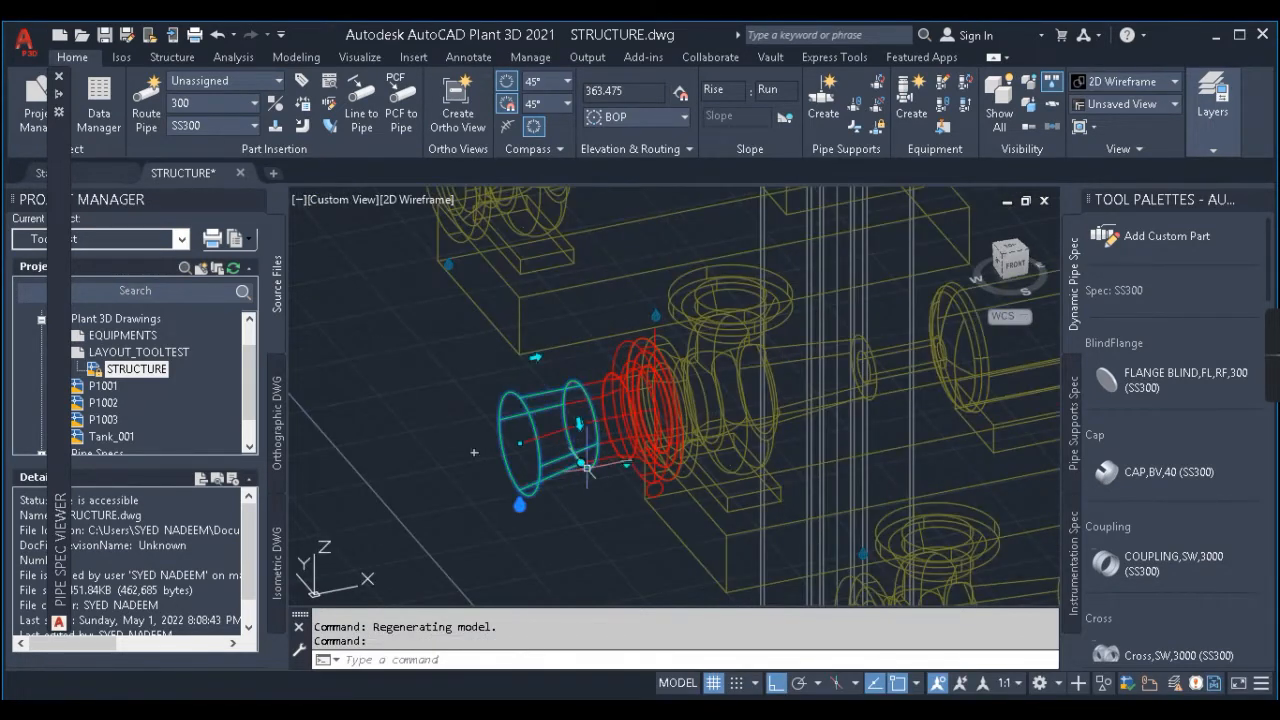
scroll(560, 480, down, 2)
click(568, 476)
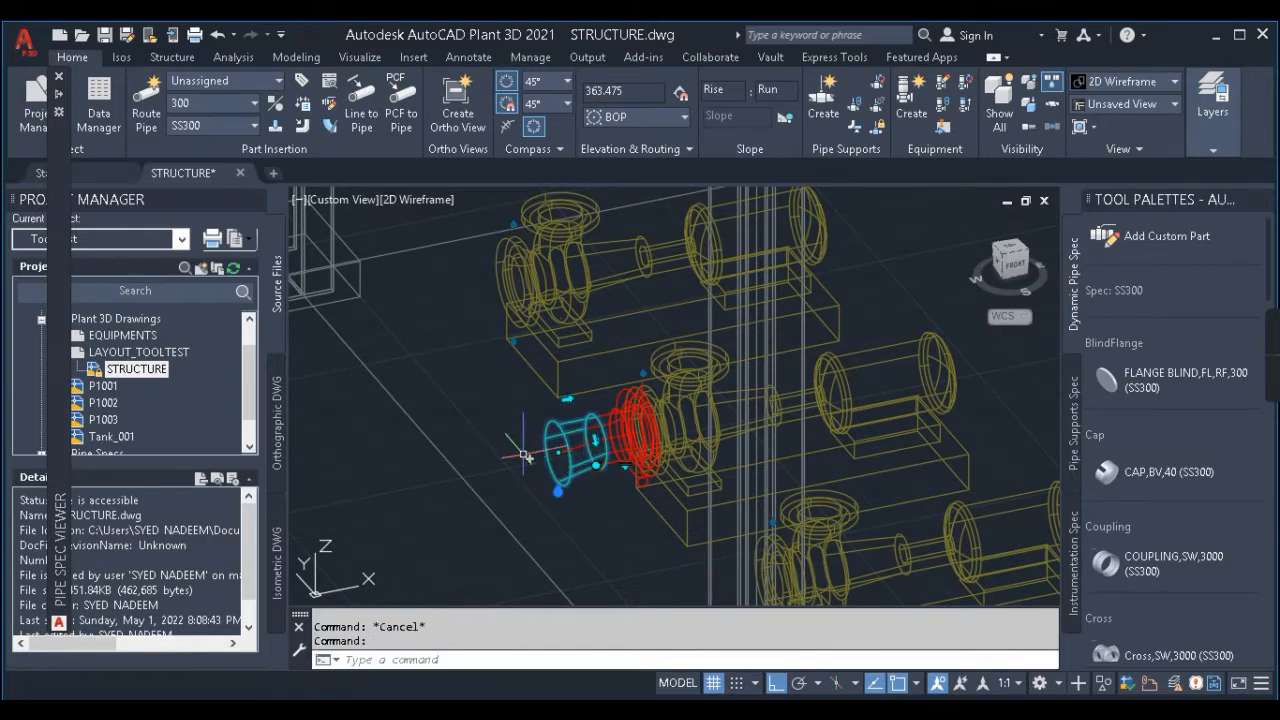
click(558, 491)
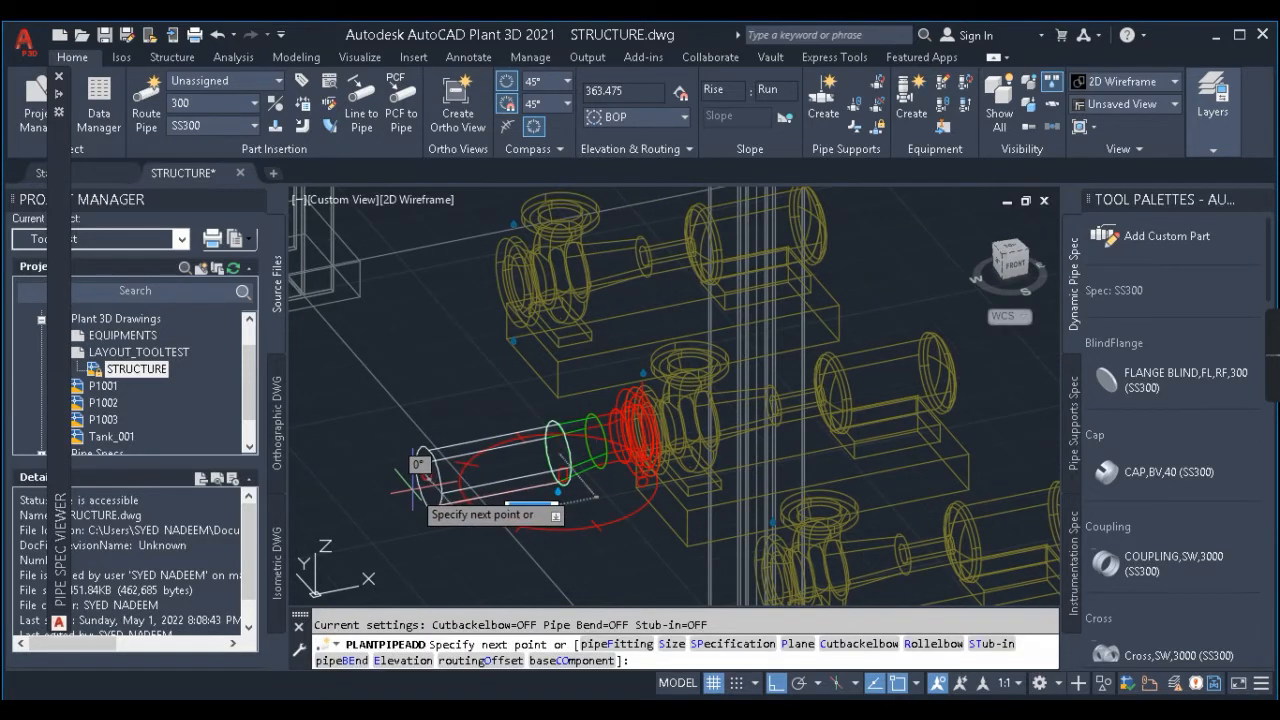
text(300)
key(Return)
key(Escape)
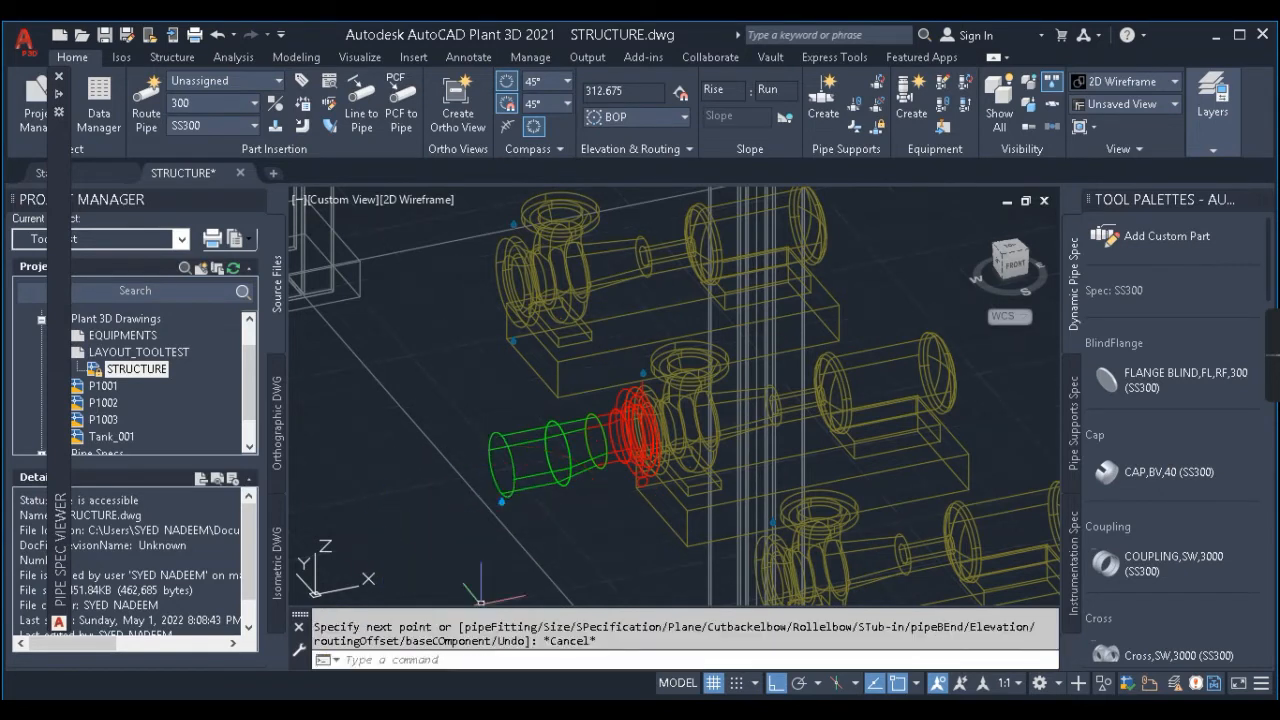
Step: Check the middle pump's suction line in the P&ID in Acrobat Reader and lengthen the 300-size pipe to 500 at its open end
mouse_move(483, 705)
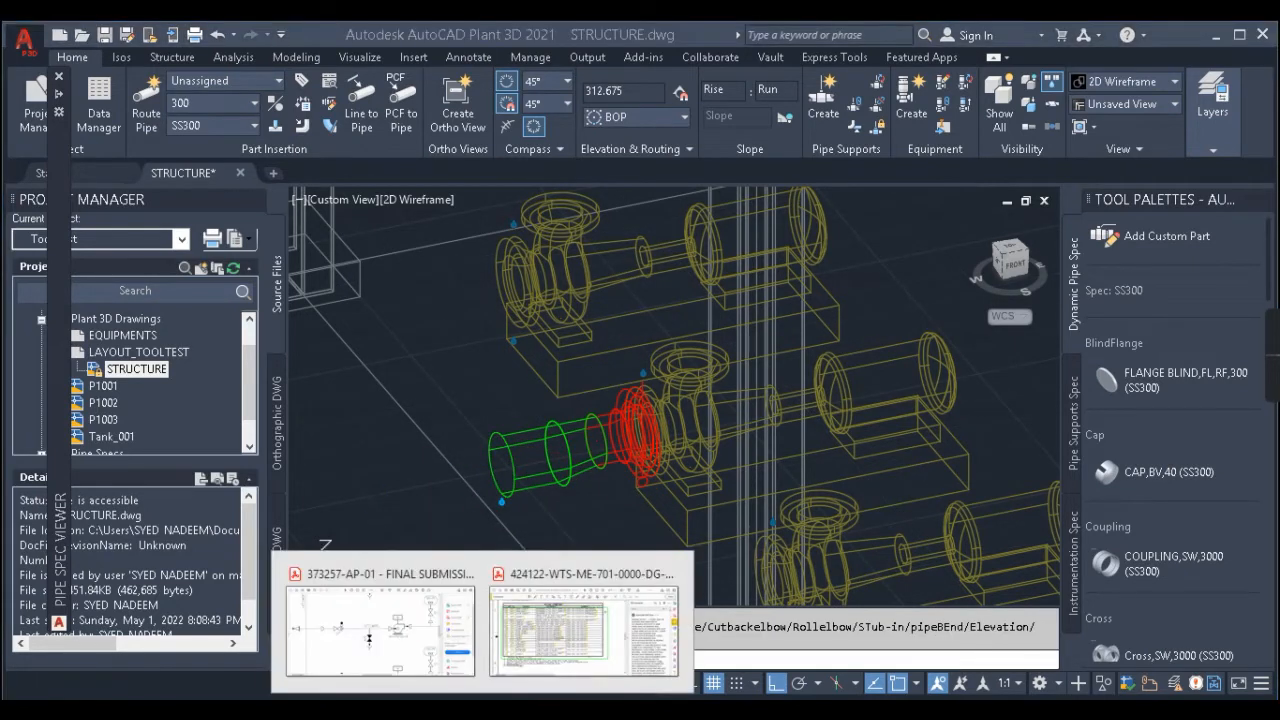
click(465, 570)
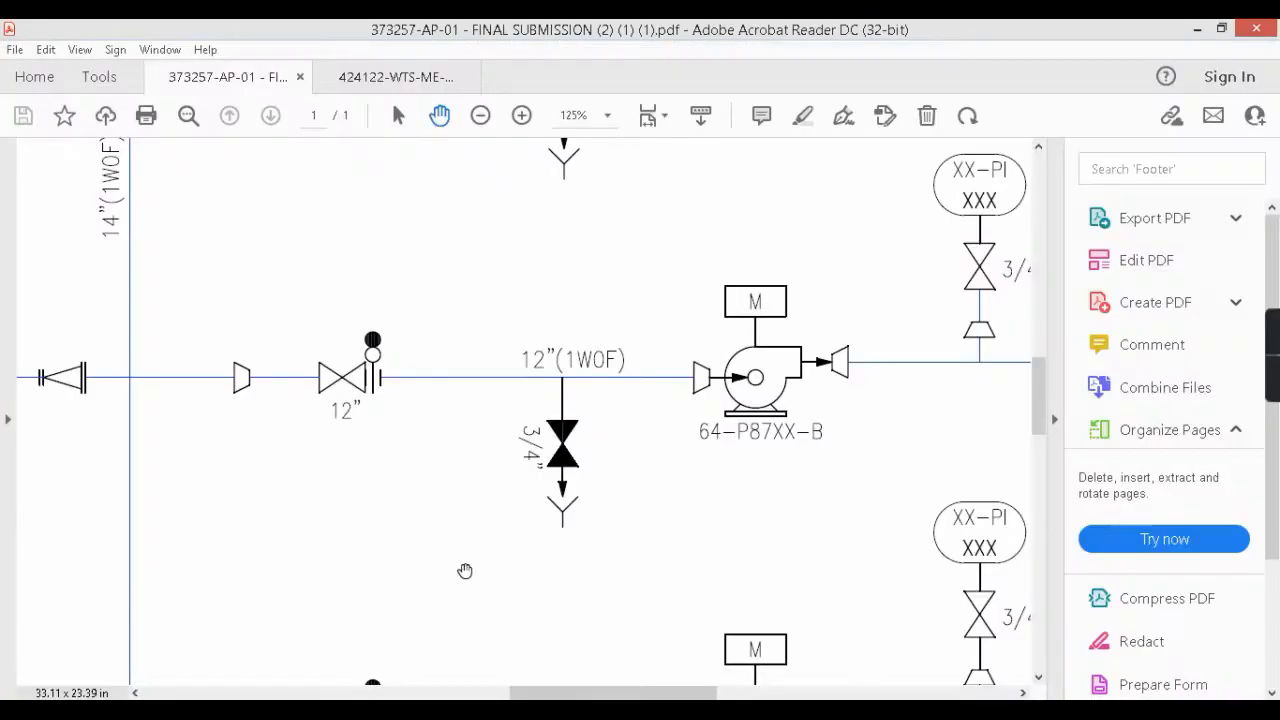
click(1197, 29)
key(Escape)
click(522, 480)
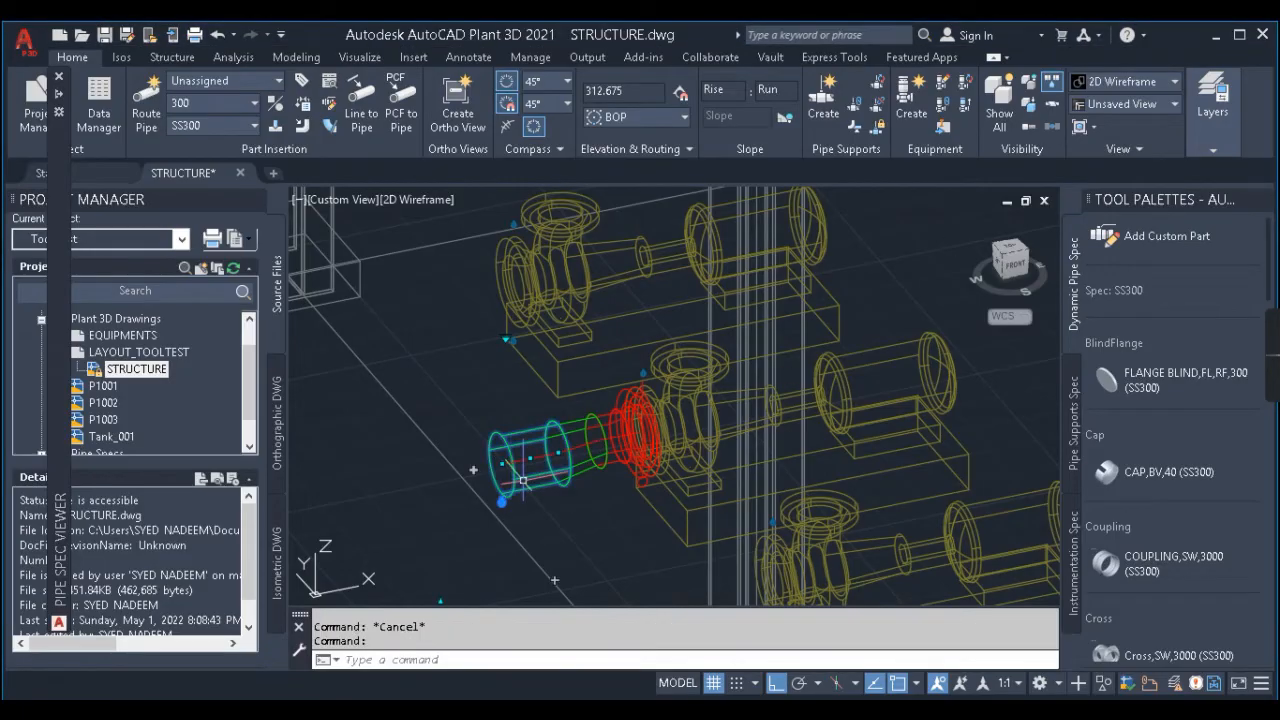
click(474, 469)
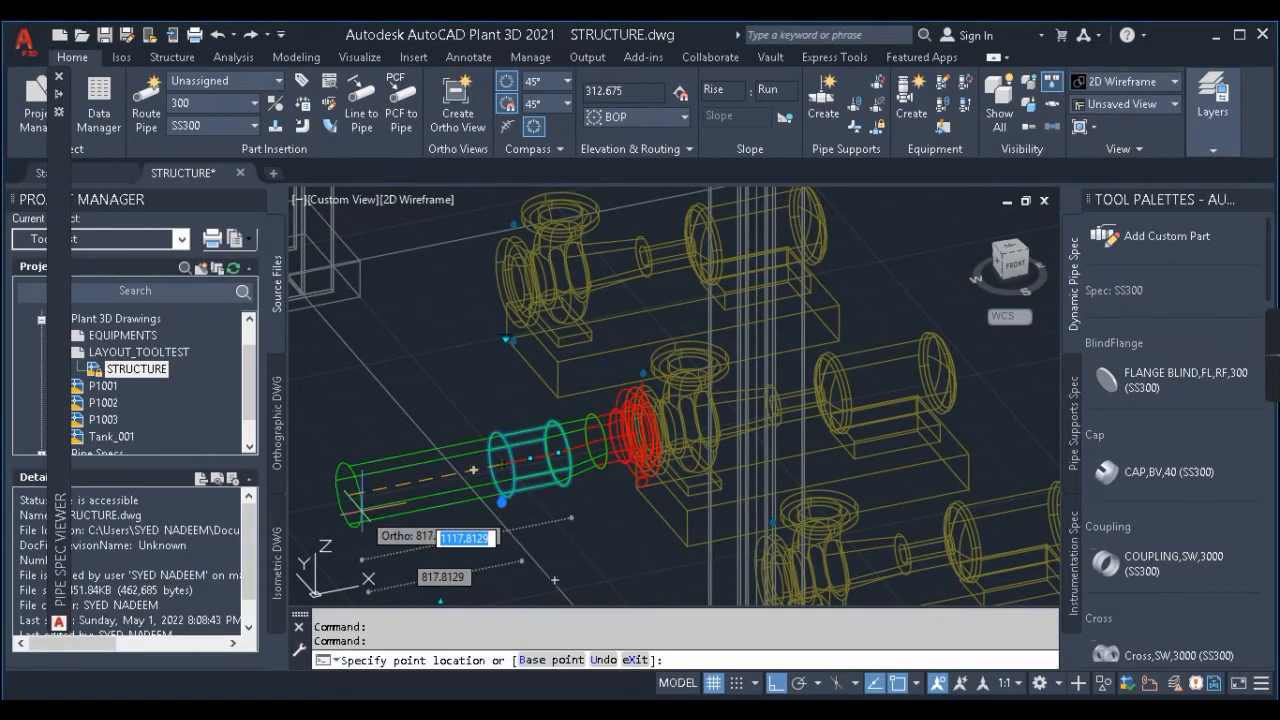
text(500)
key(Return)
key(Escape)
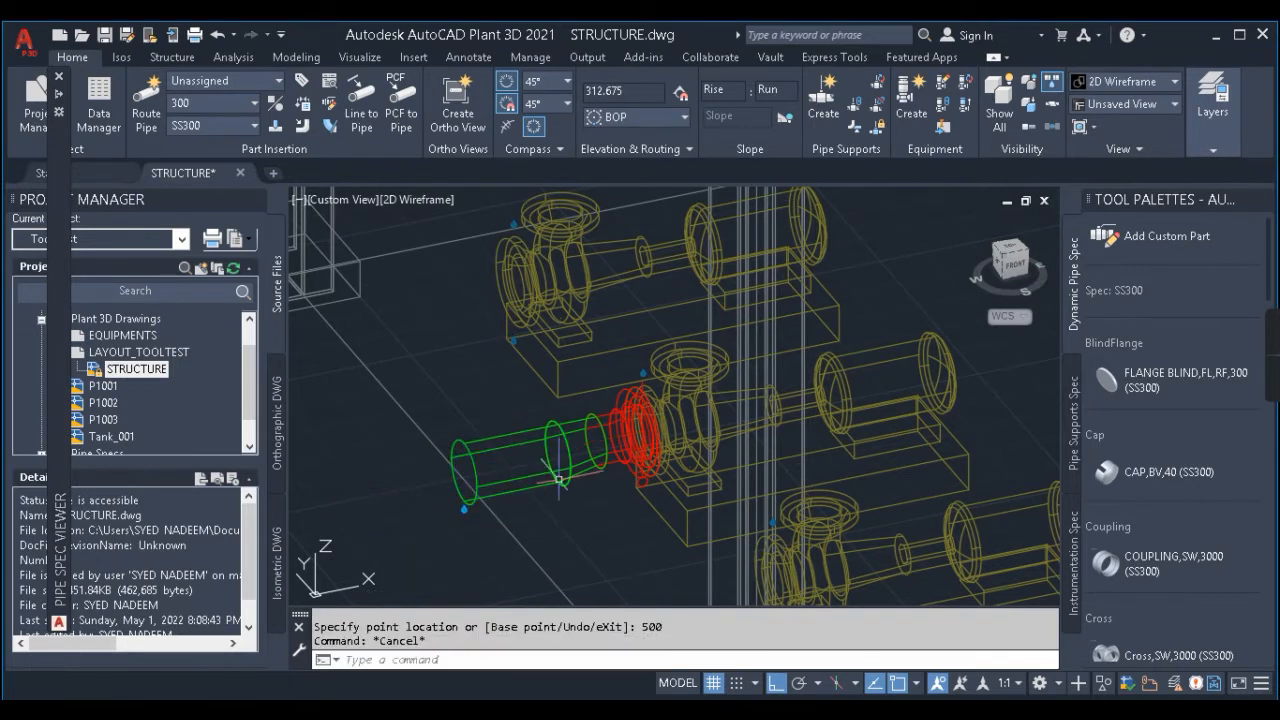
Step: Check the 3/4" drain branch in the P&ID in Acrobat Reader and start a 20-size SS300 branch at the midpoint of the 300-size pipe
click(522, 473)
click(510, 468)
key(Escape)
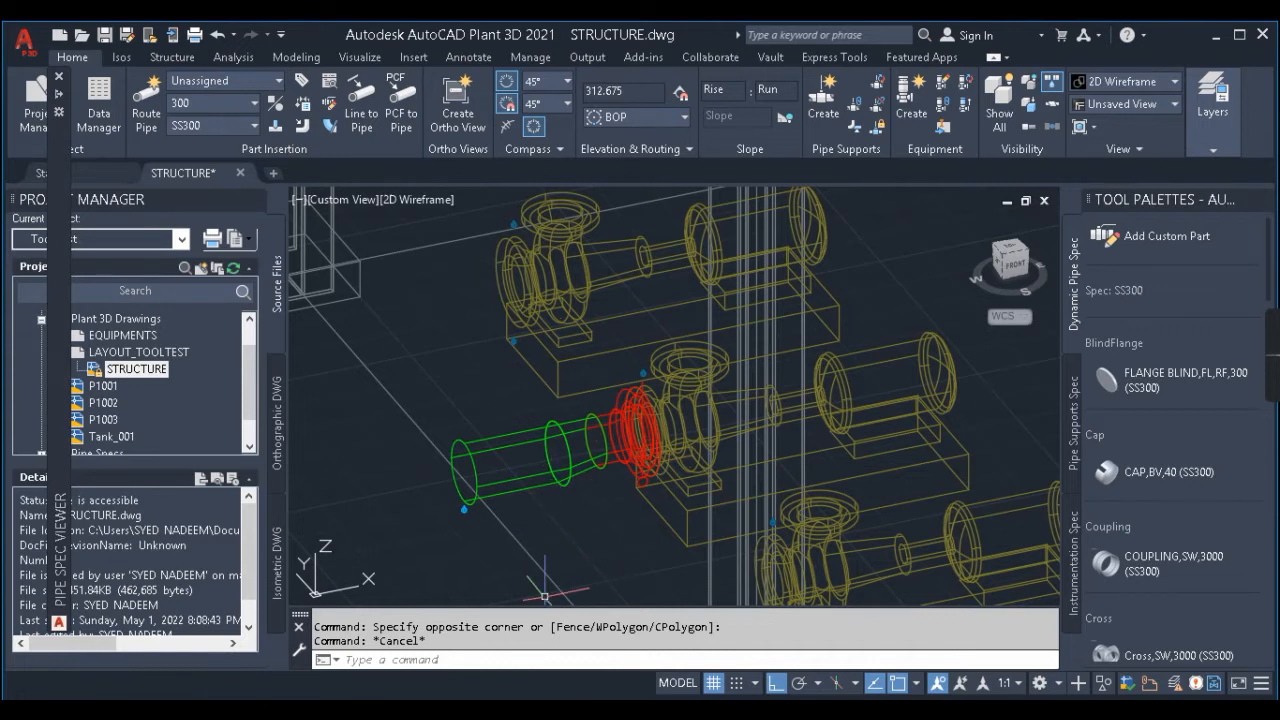
mouse_move(466, 690)
click(411, 641)
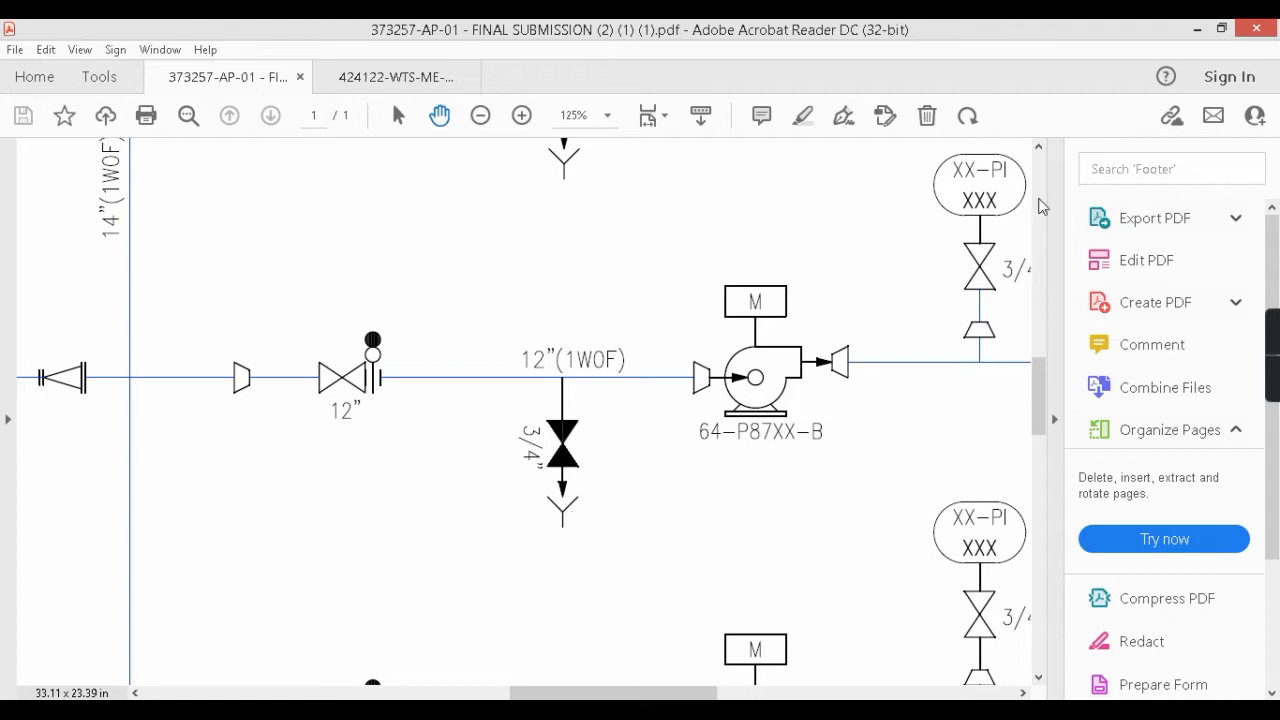
click(1197, 29)
key(Escape)
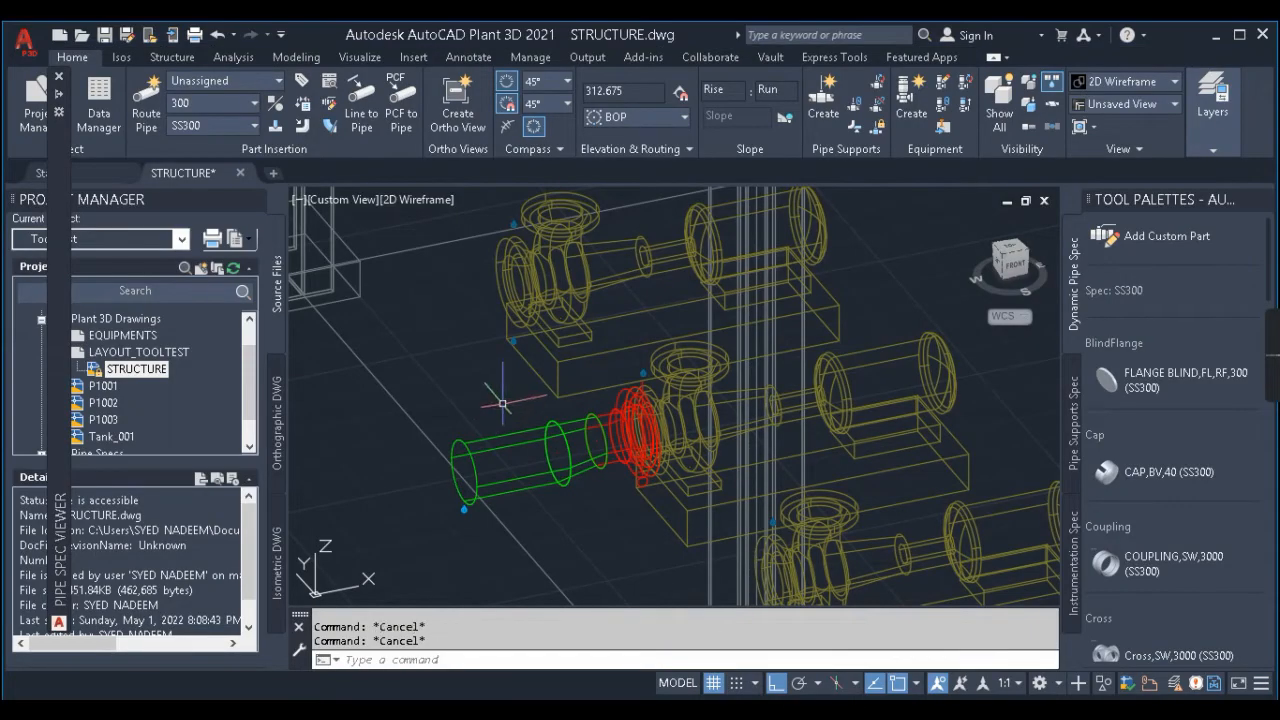
click(233, 101)
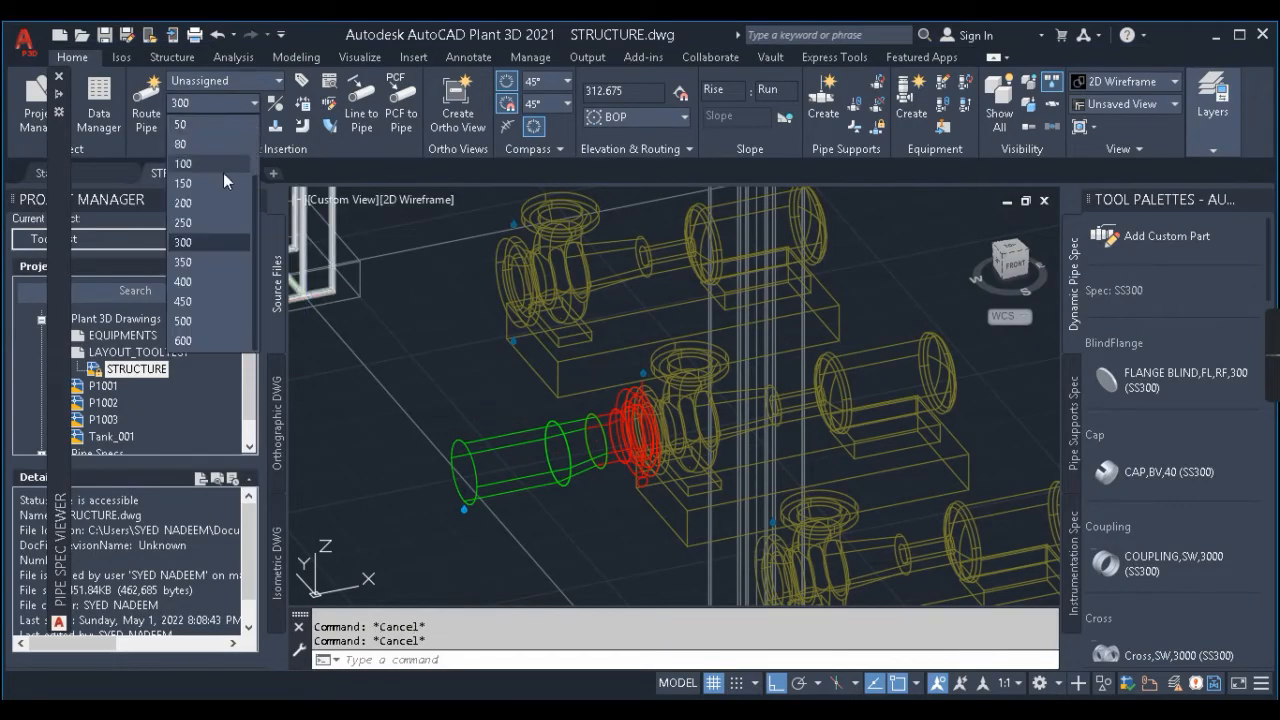
scroll(204, 155, up, 2)
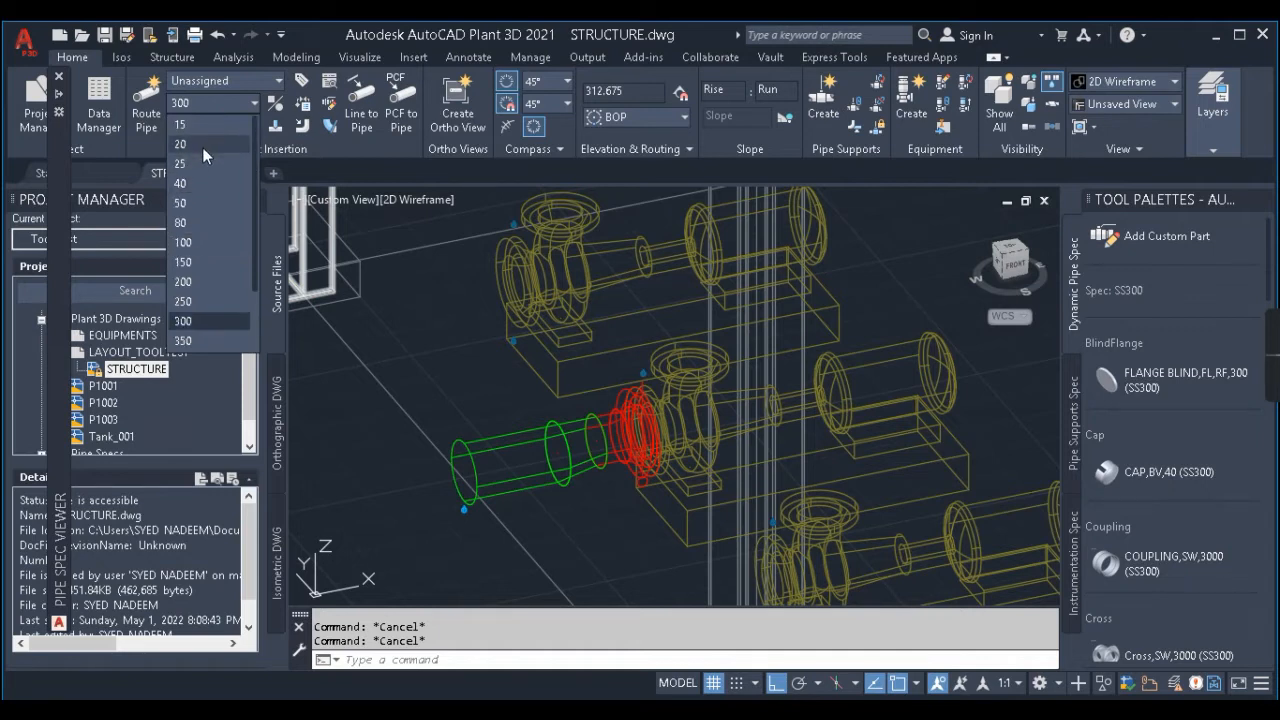
click(203, 144)
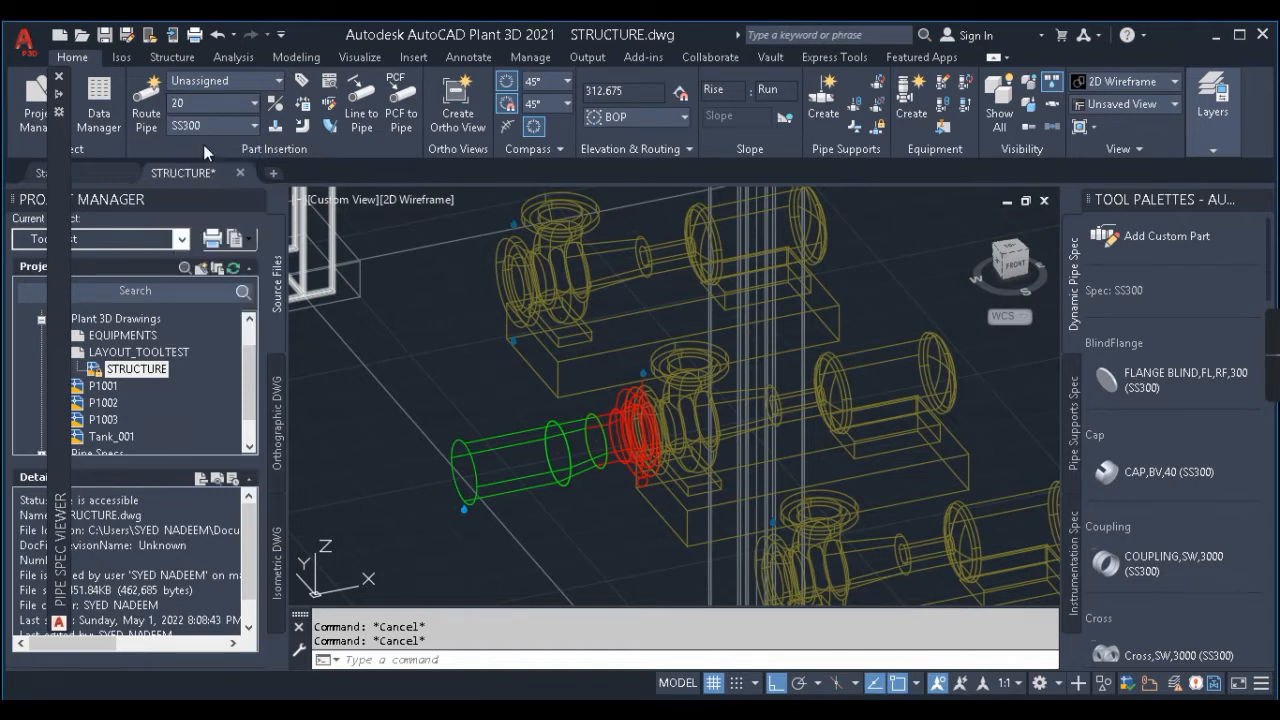
click(147, 97)
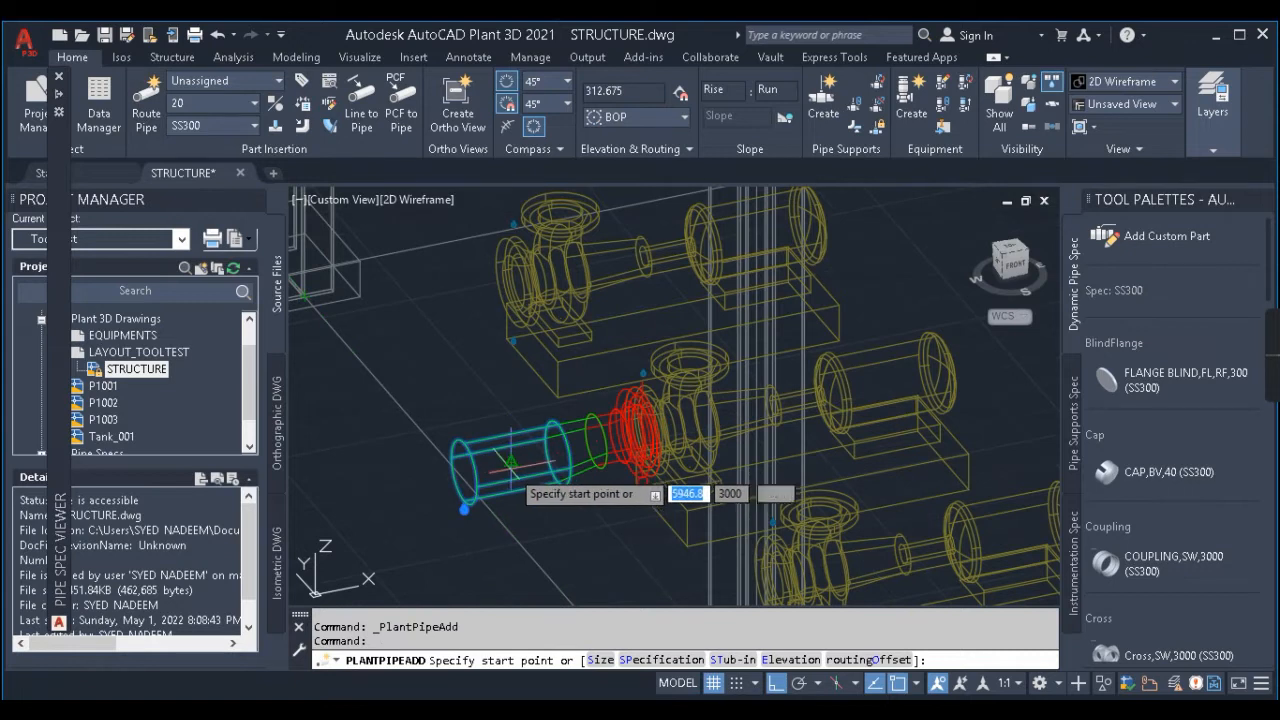
click(511, 479)
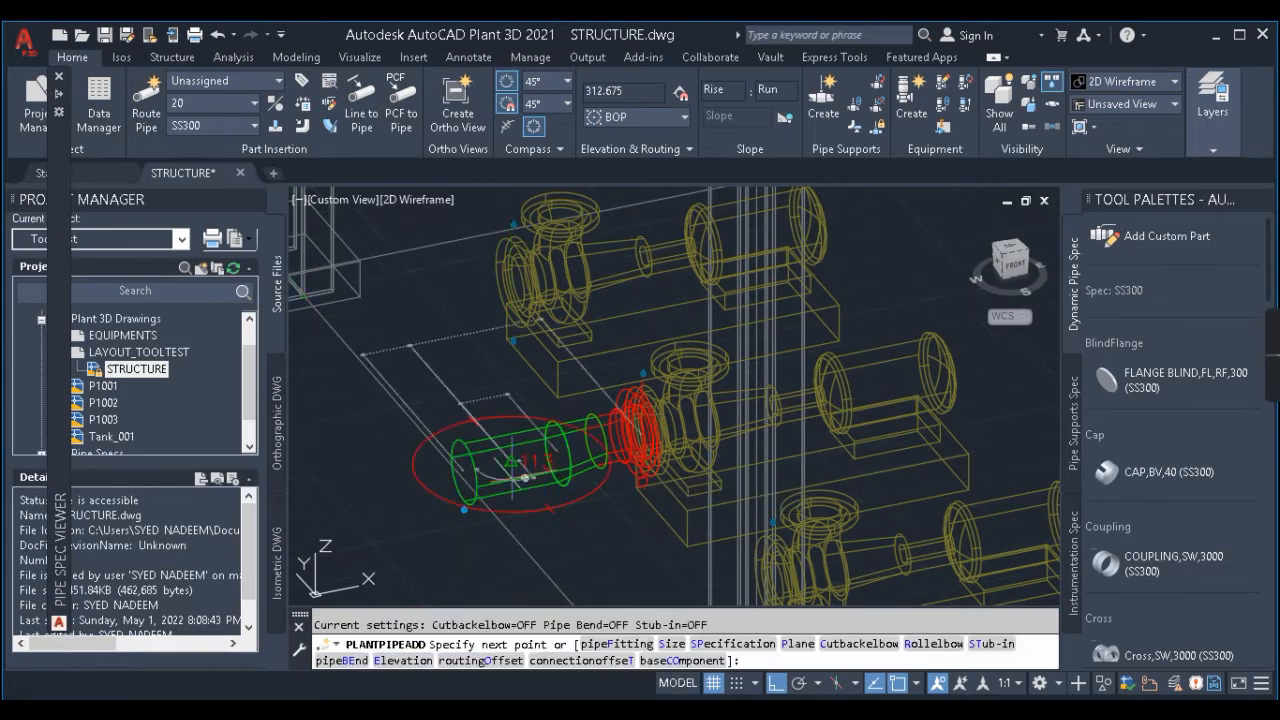
scroll(445, 537, up, 4)
text(500)
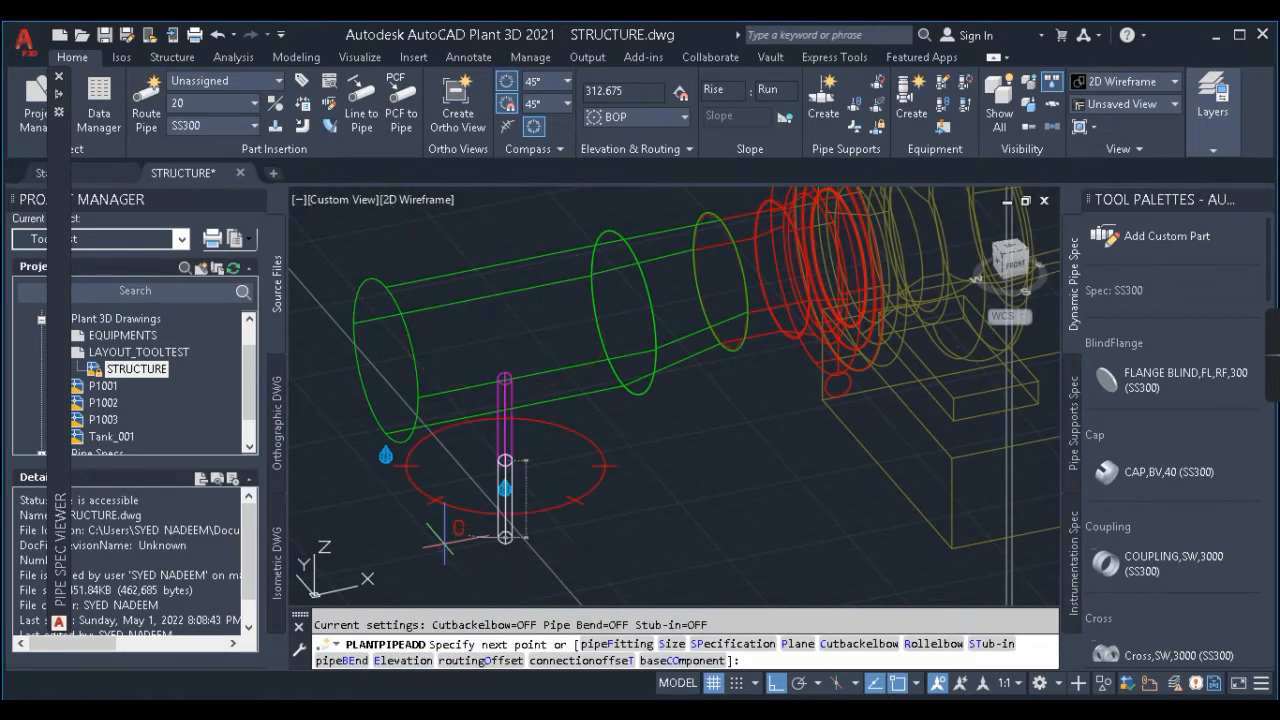
key(Return)
scroll(578, 494, down, 8)
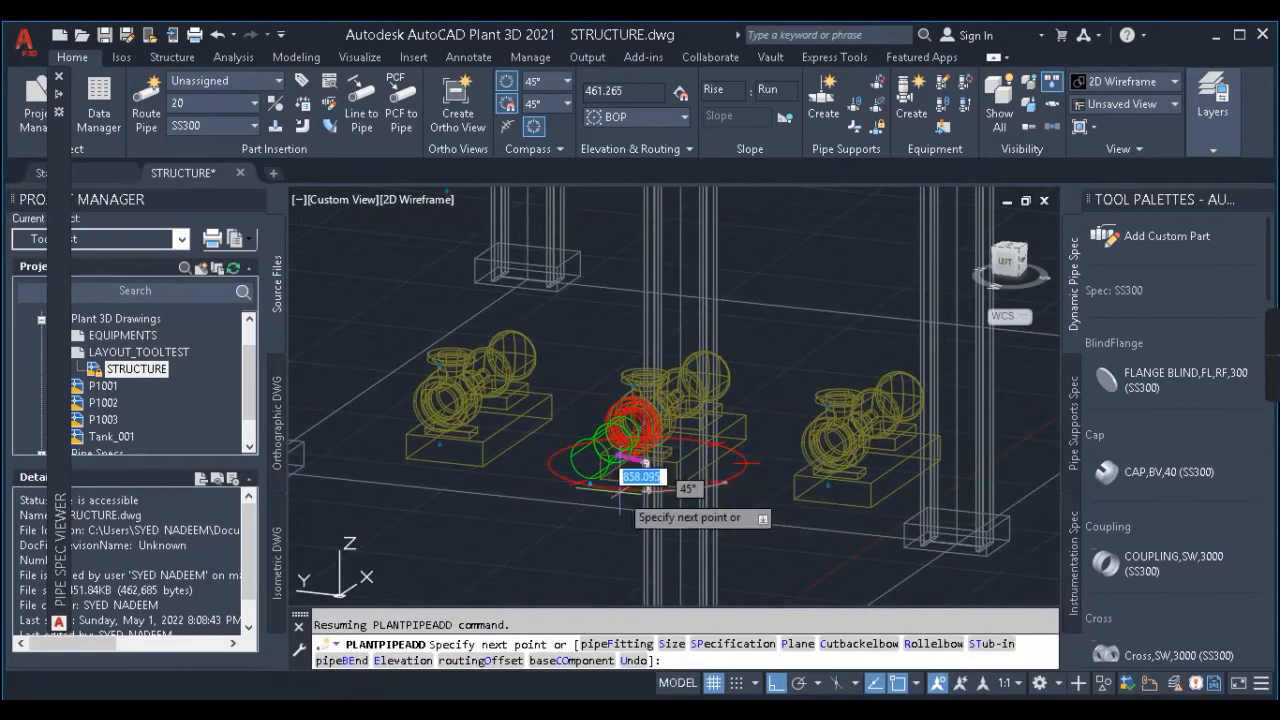
scroll(619, 467, up, 4)
key(ctrl+z)
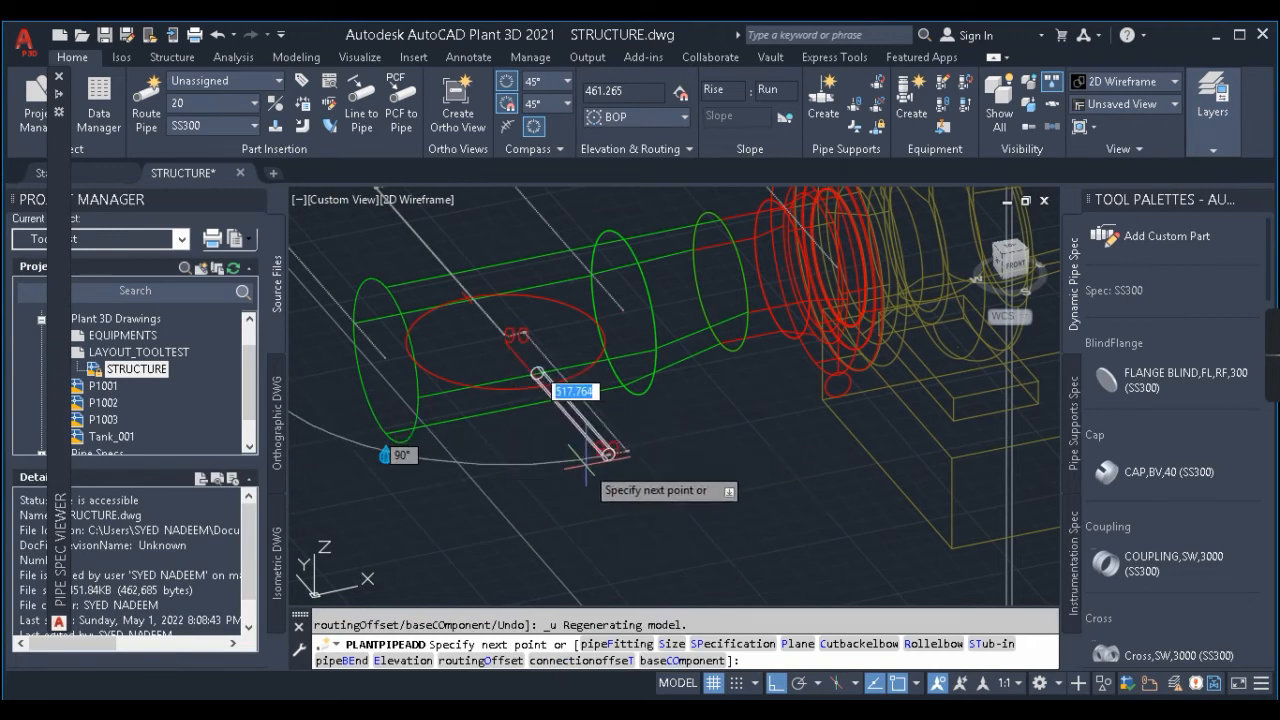
Step: Switch the compass to a vertical plane and route the 20-size branch 350 straight down from the 300-size pipe
text(p)
key(Return)
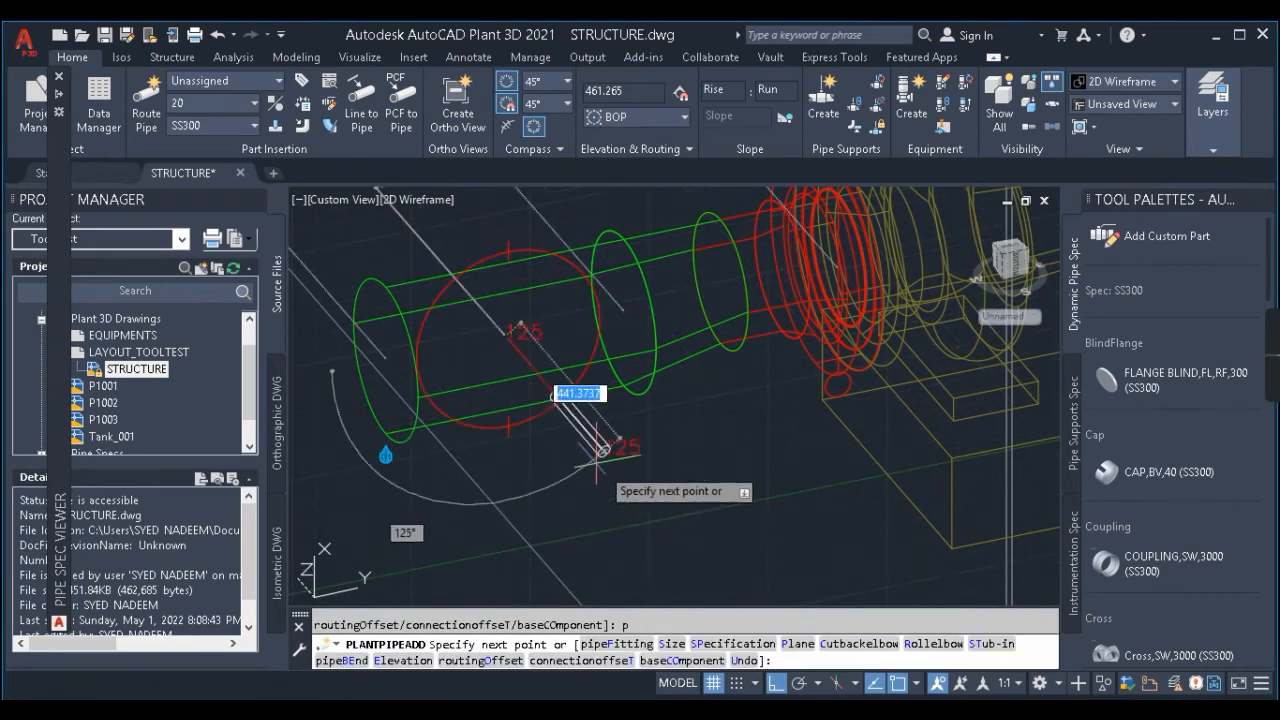
shift+middle_drag(472, 530, 563, 465)
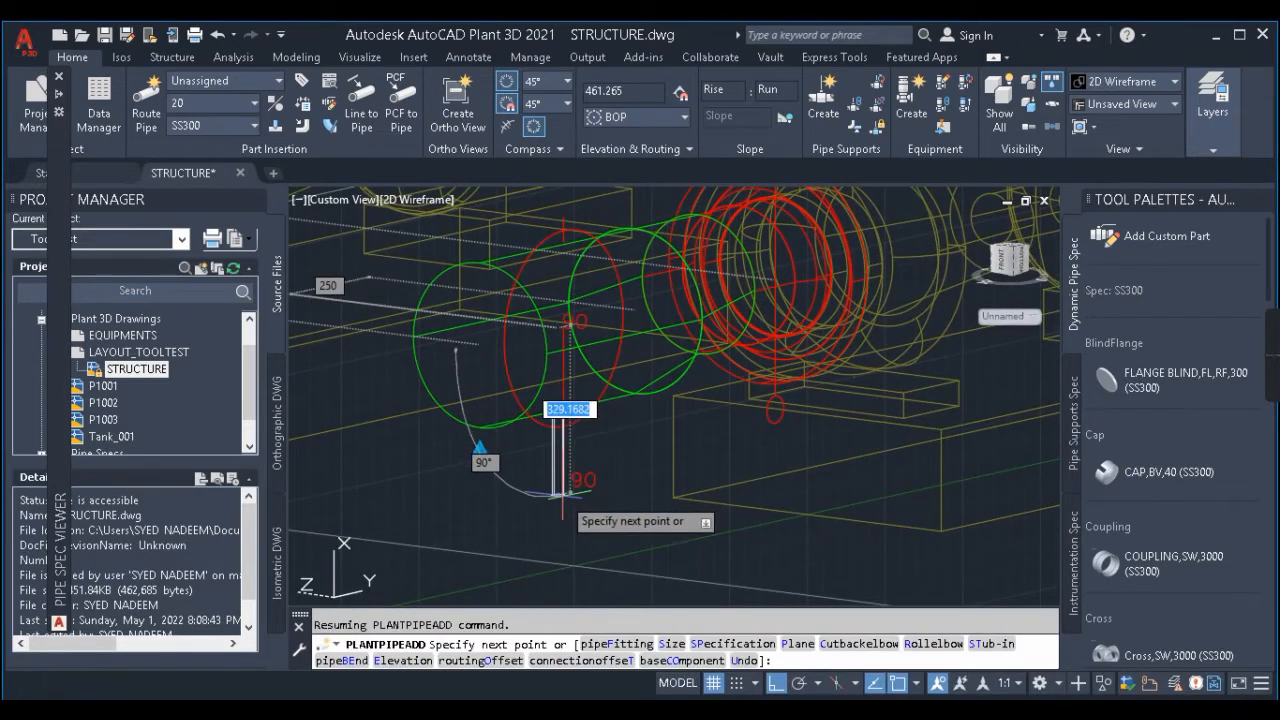
text(500)
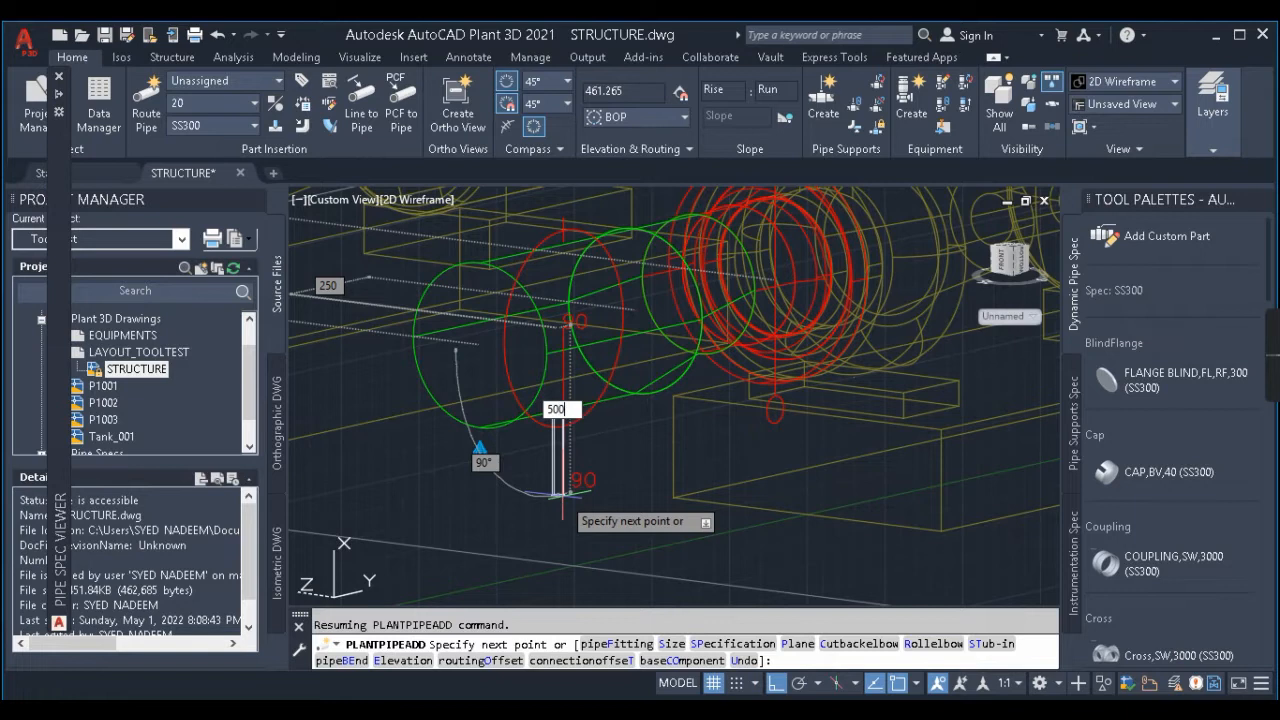
key(Return)
key(ctrl+z)
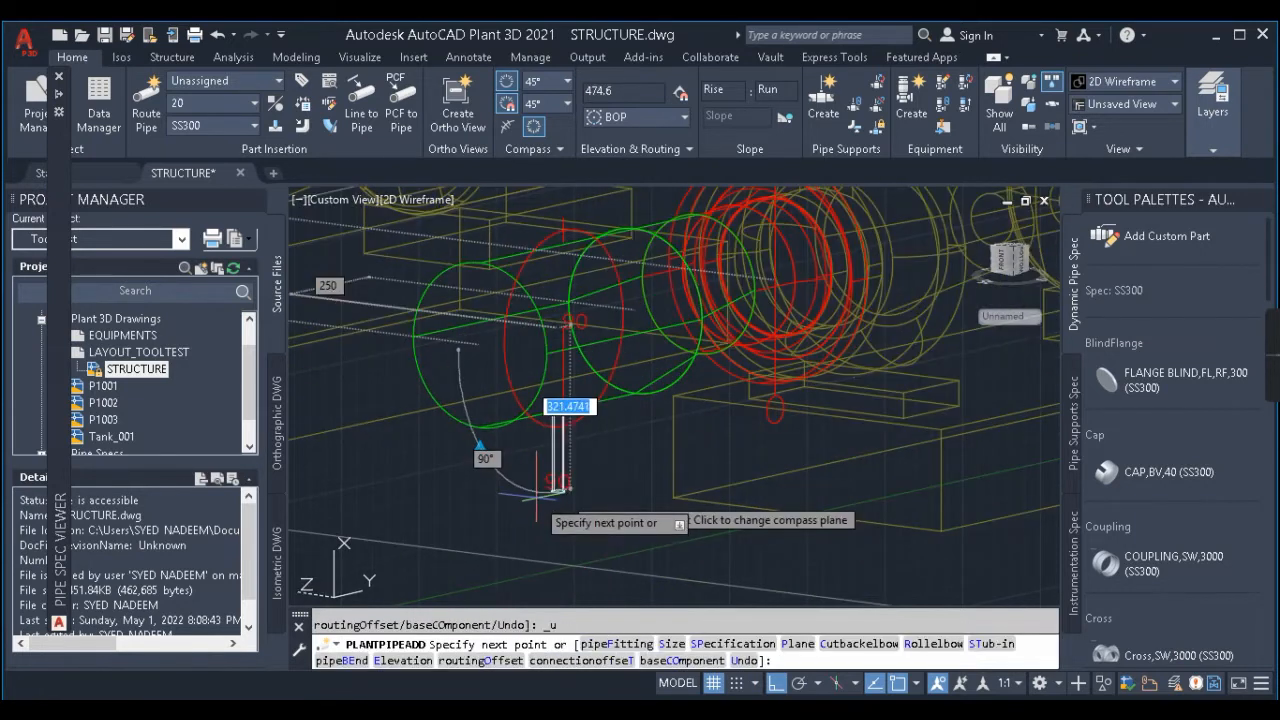
text(3)
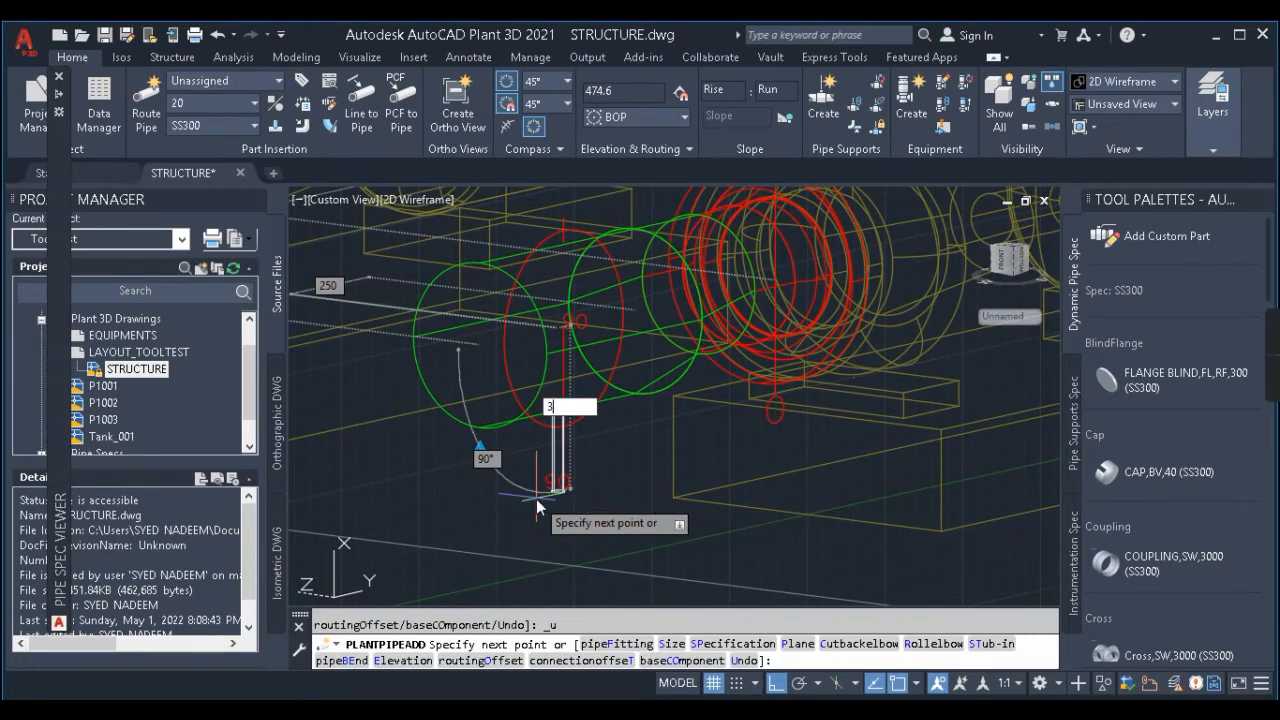
text(50)
key(Return)
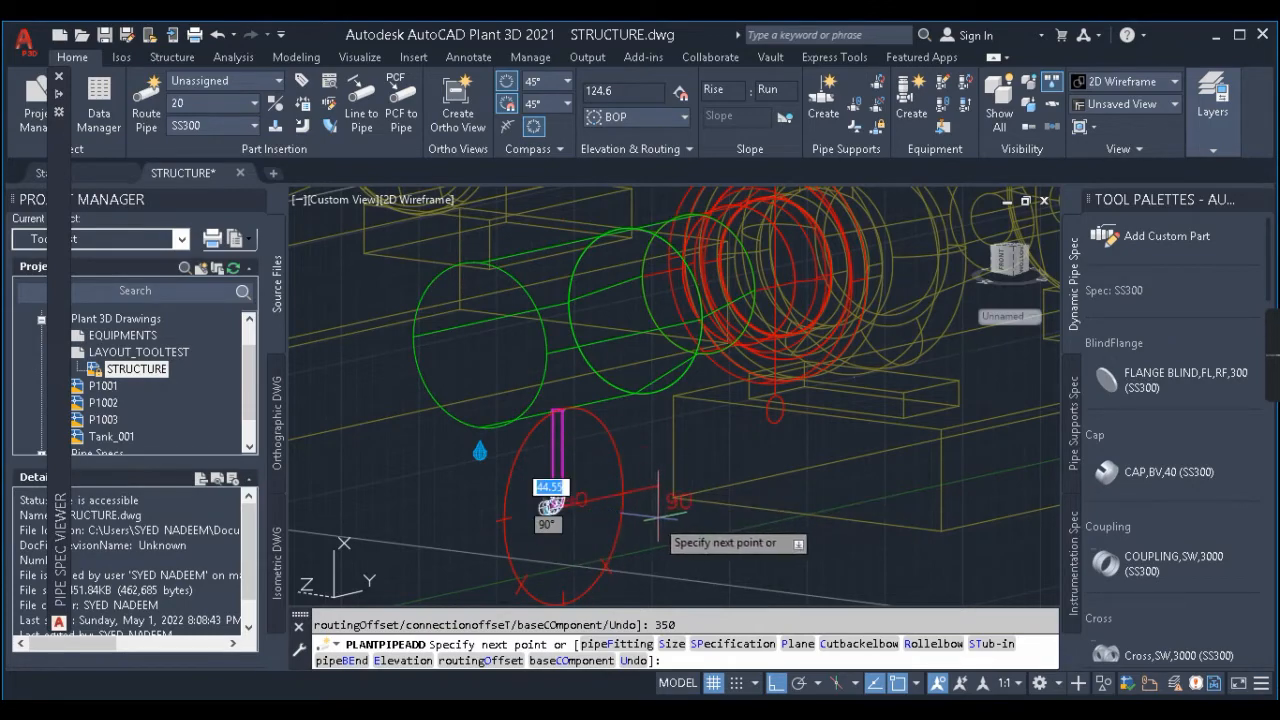
Step: Change the compass plane and turn the 20-size branch horizontally at its lower end, routing it sideways for a distance of 200
scroll(610, 512, down, 3)
shift+middle_drag(610, 510, 636, 537)
scroll(636, 537, up, 4)
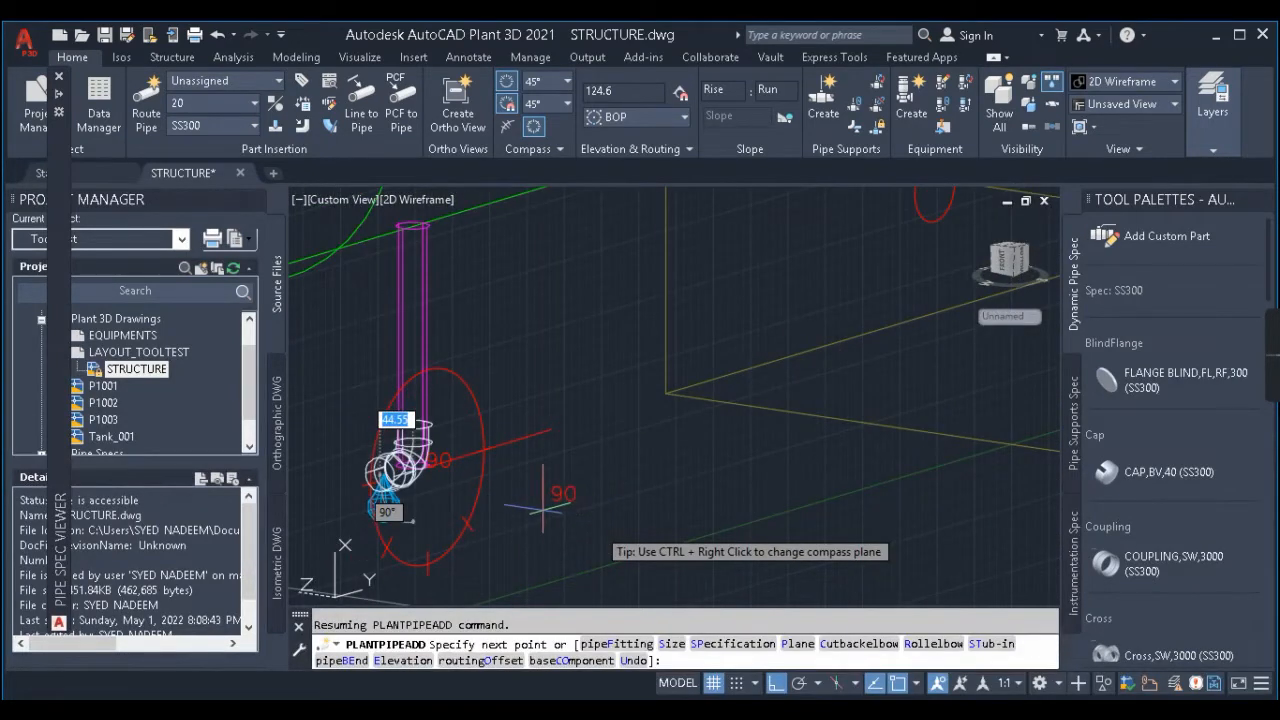
text(p)
key(Return)
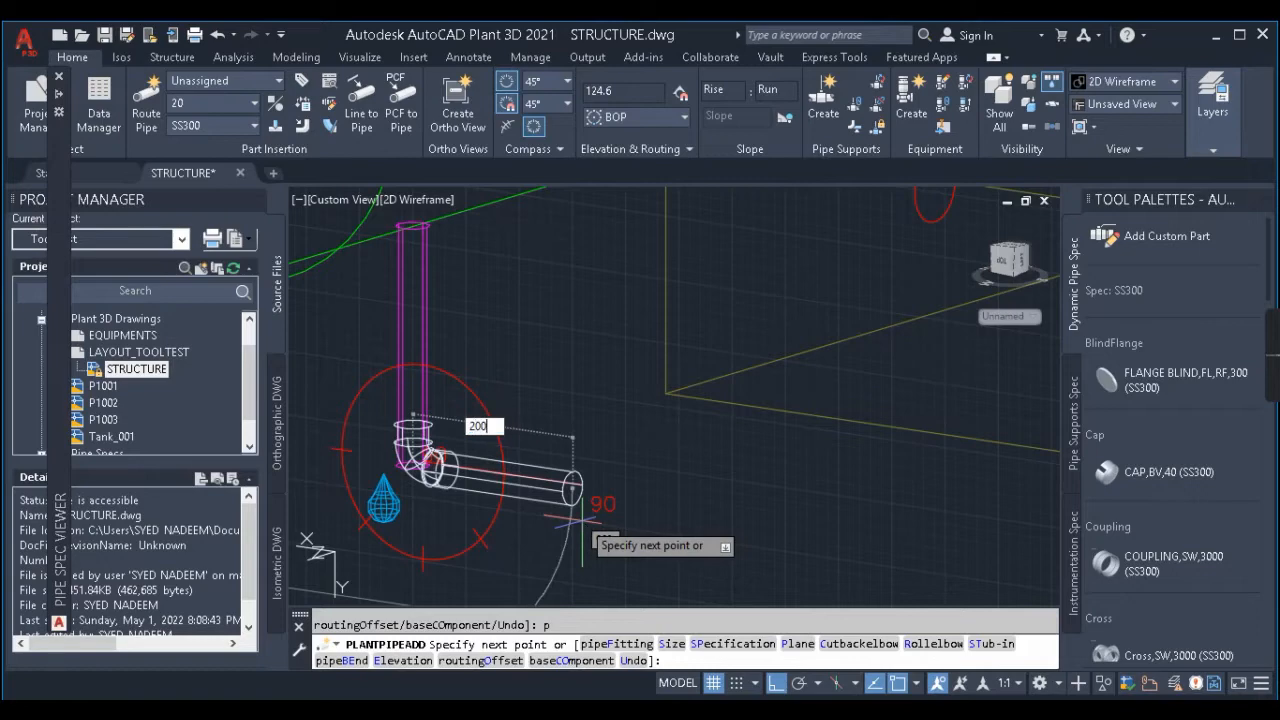
text(200)
key(Return)
scroll(568, 440, down, 5)
key(Escape)
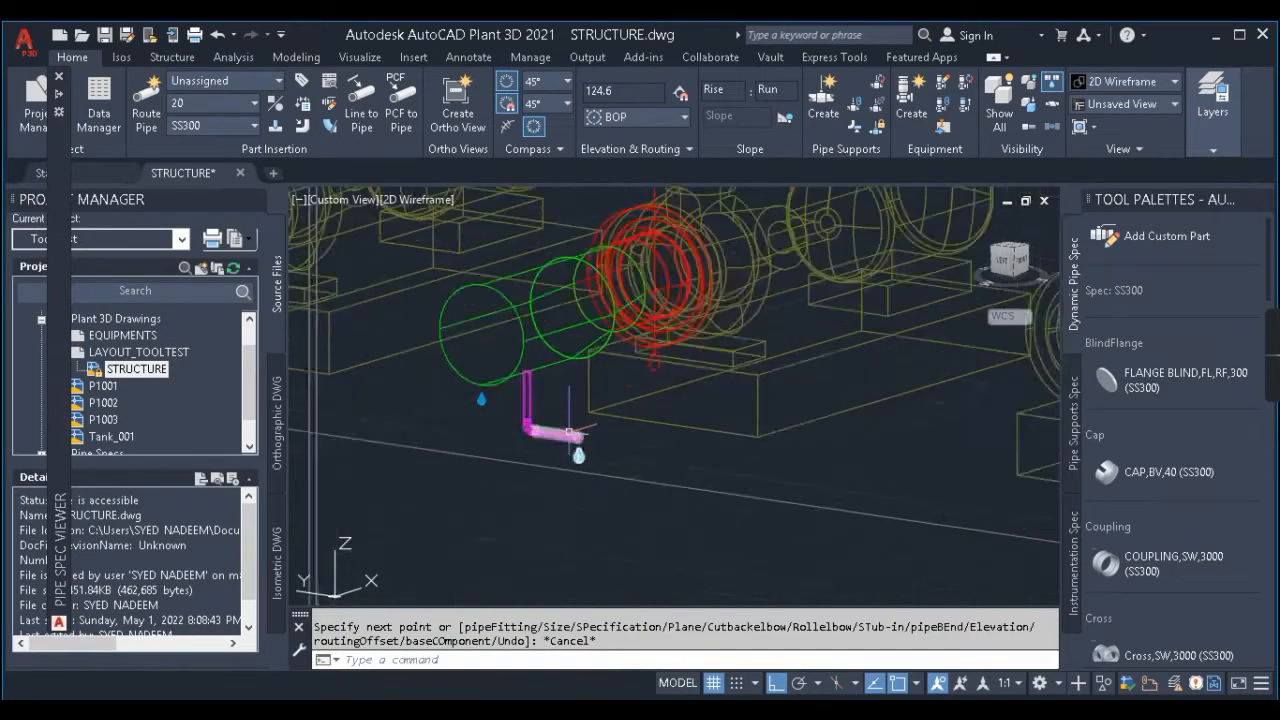
Step: In the top view, lengthen the horizontal 20-size branch pipe at its open end, entering 200
scroll(569, 440, down, 2)
shift+middle_drag(569, 440, 489, 514)
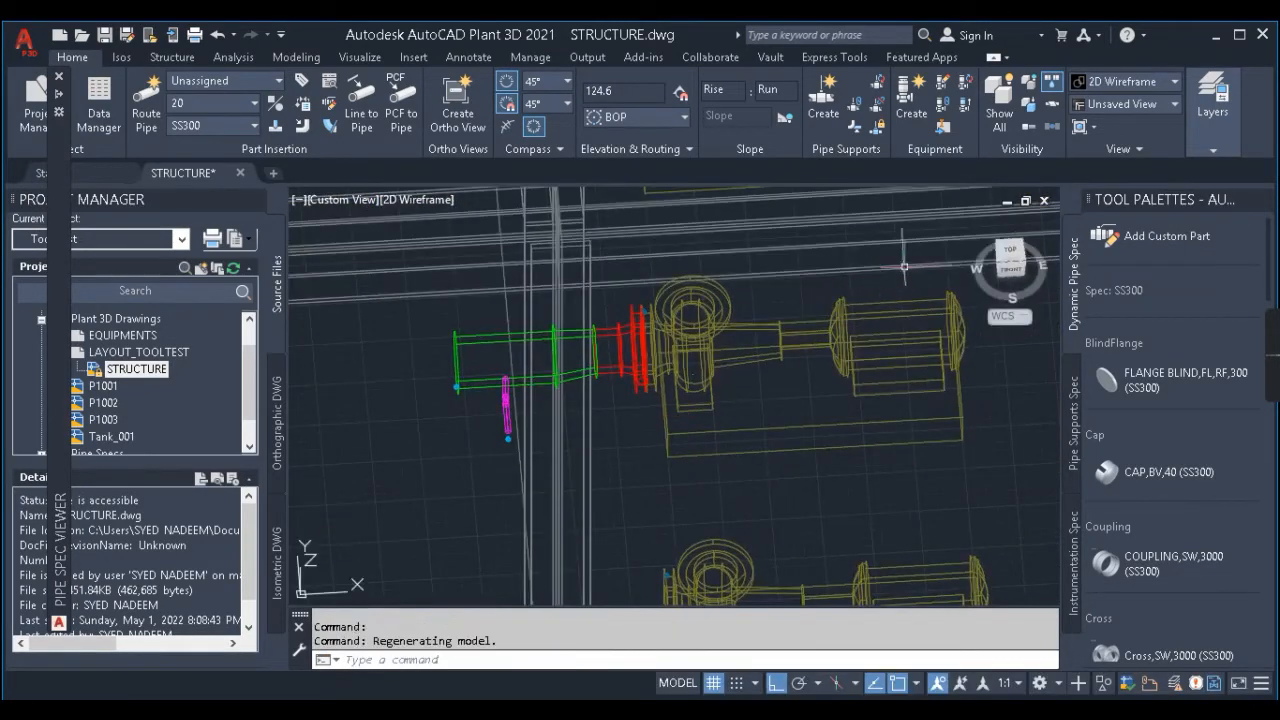
click(1010, 251)
scroll(663, 386, up, 8)
scroll(646, 394, up, 2)
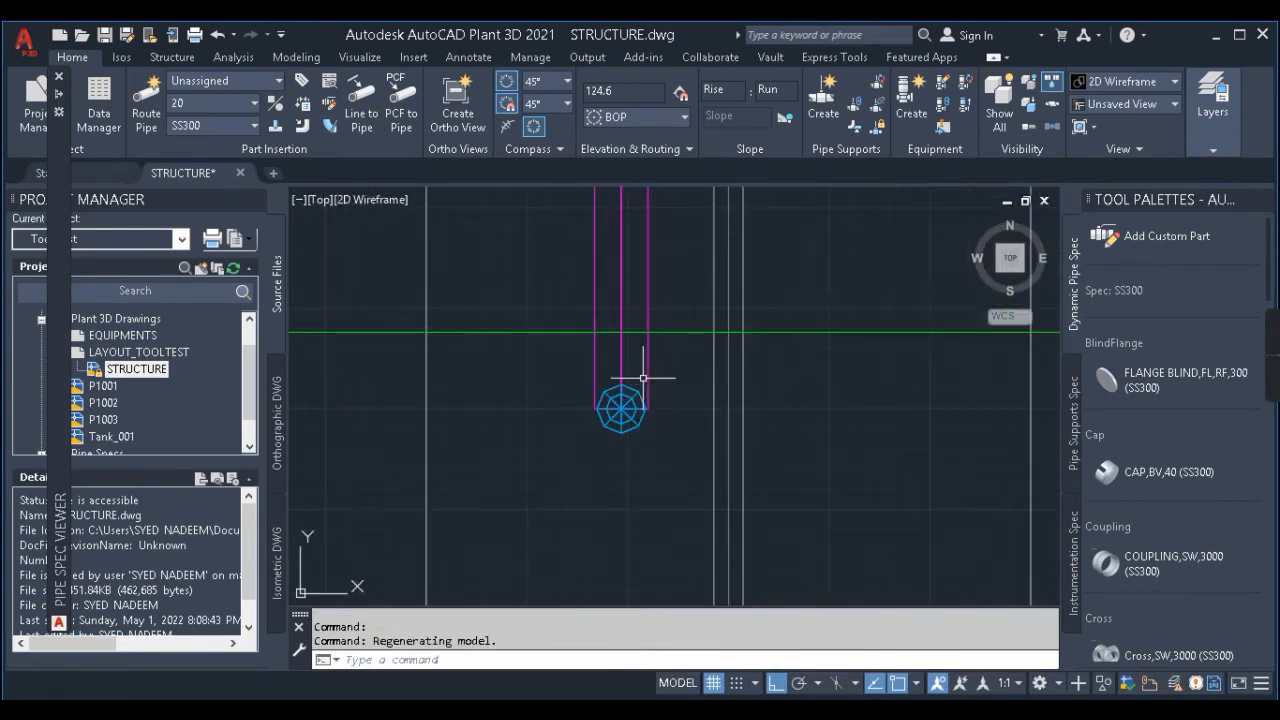
click(631, 387)
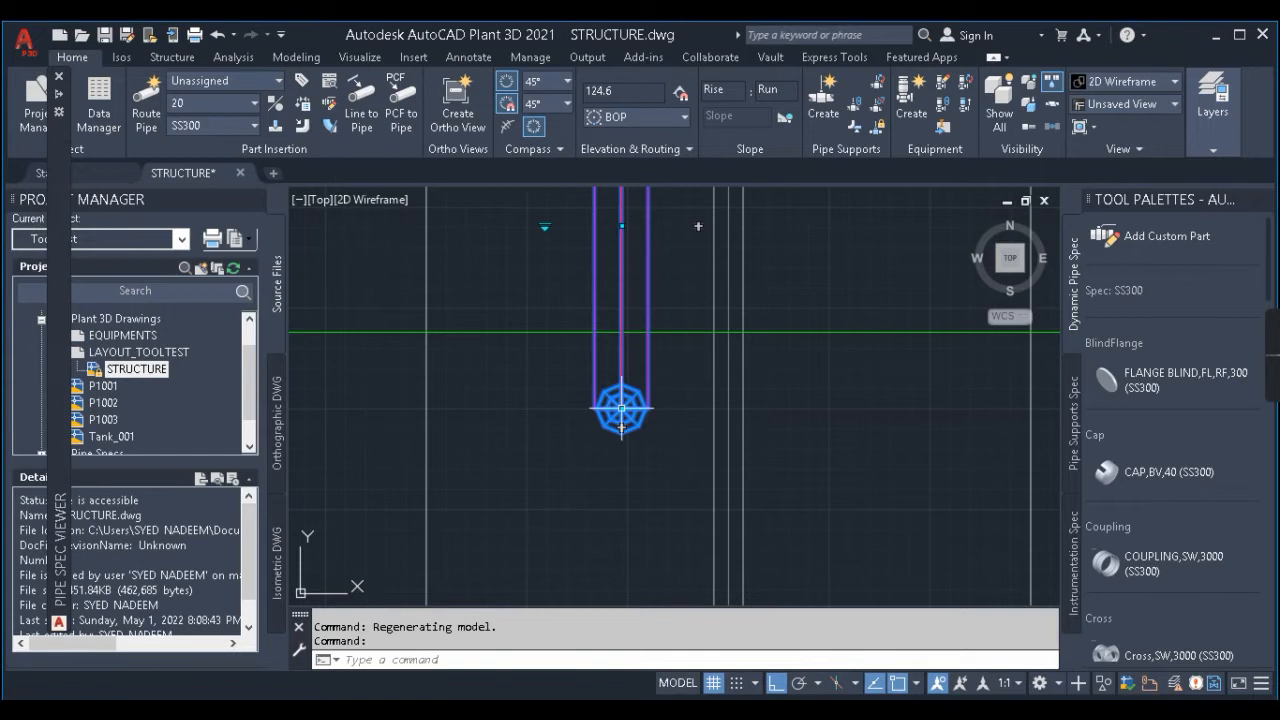
click(621, 408)
text(200)
key(Return)
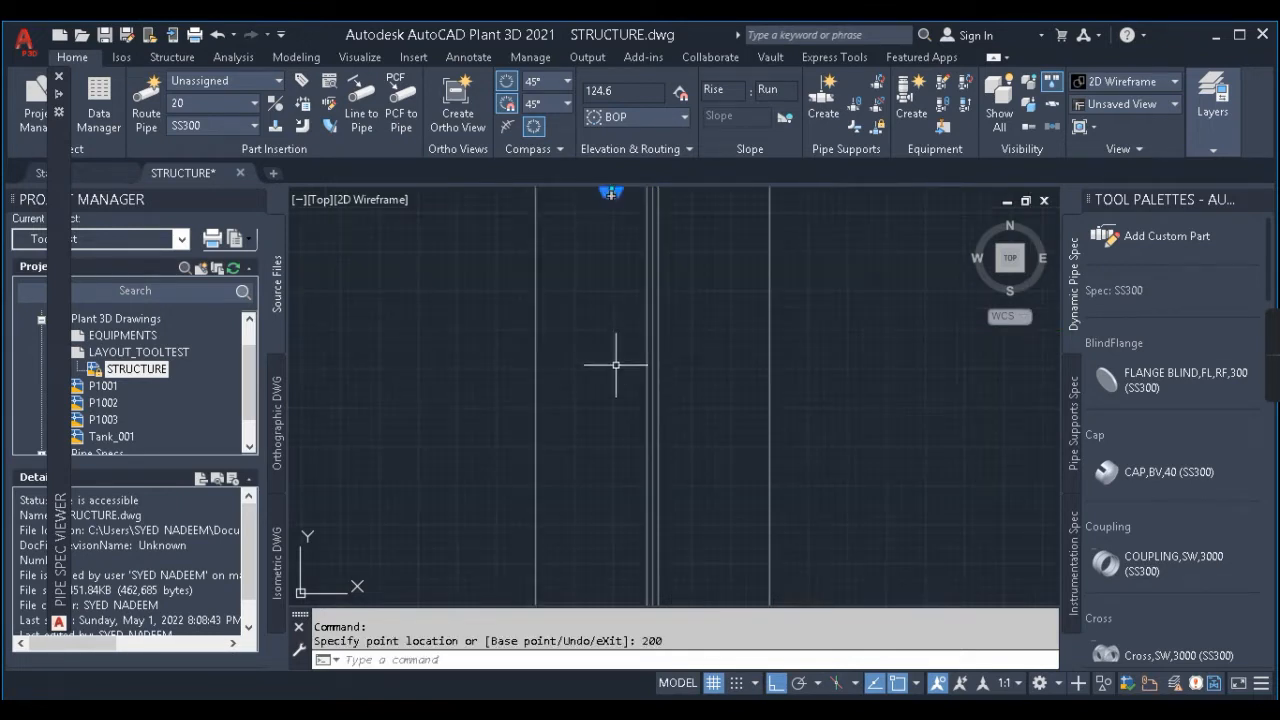
scroll(616, 365, down, 3)
key(Escape)
scroll(631, 237, up, 3)
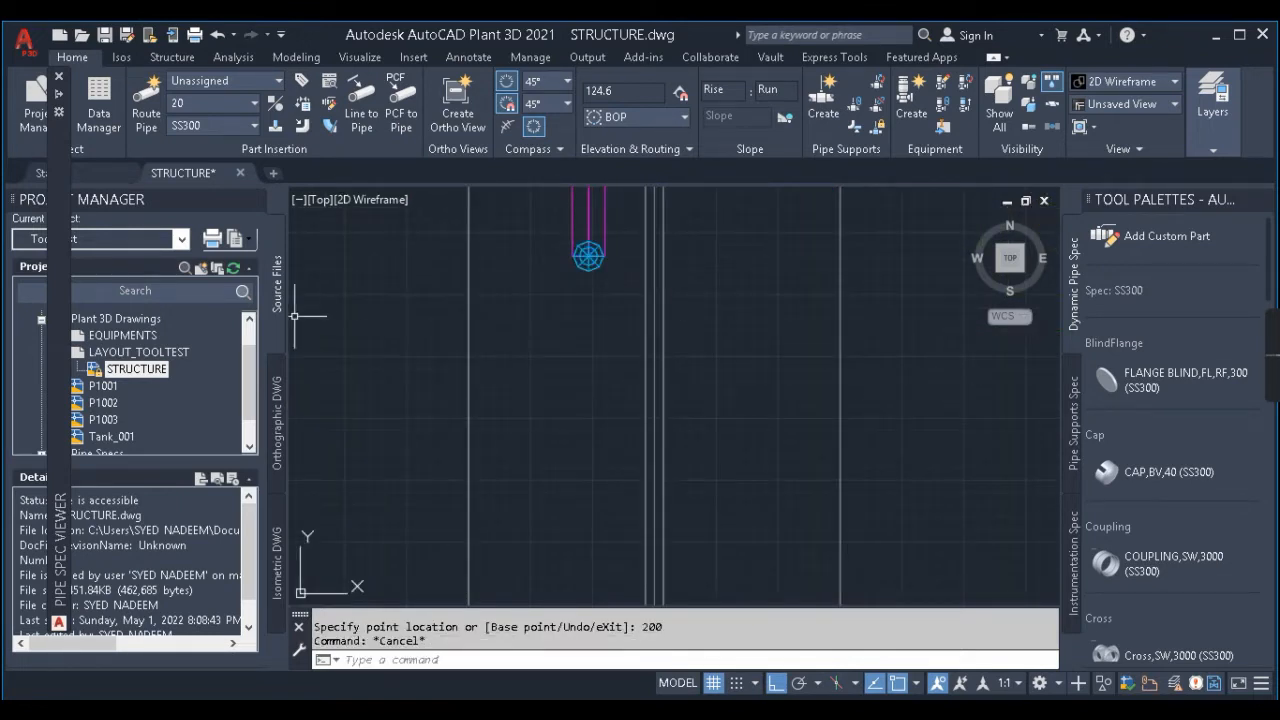
Step: Insert a 20-size solid wedge gate valve with BV ends from the SS300 spec at the drain branch's open end, accepting the -90 rotation
mouse_move(49, 328)
scroll(244, 243, up, 10)
scroll(250, 240, down, 5)
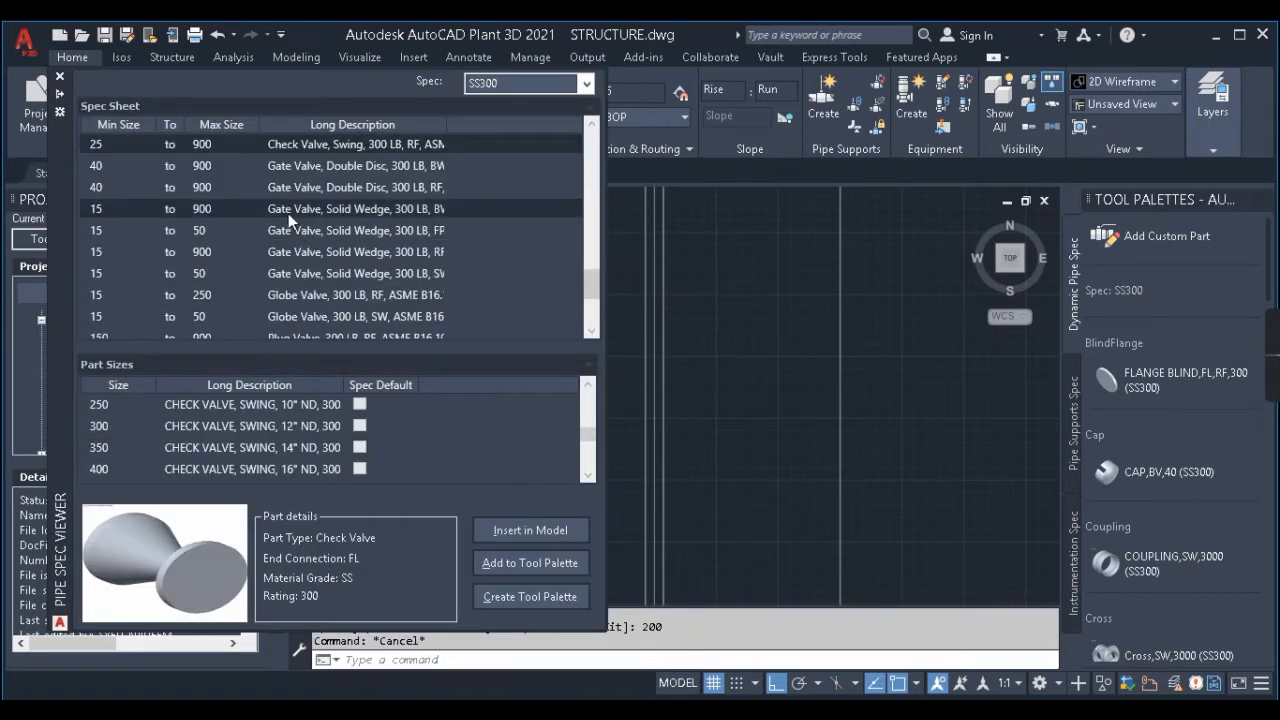
click(288, 210)
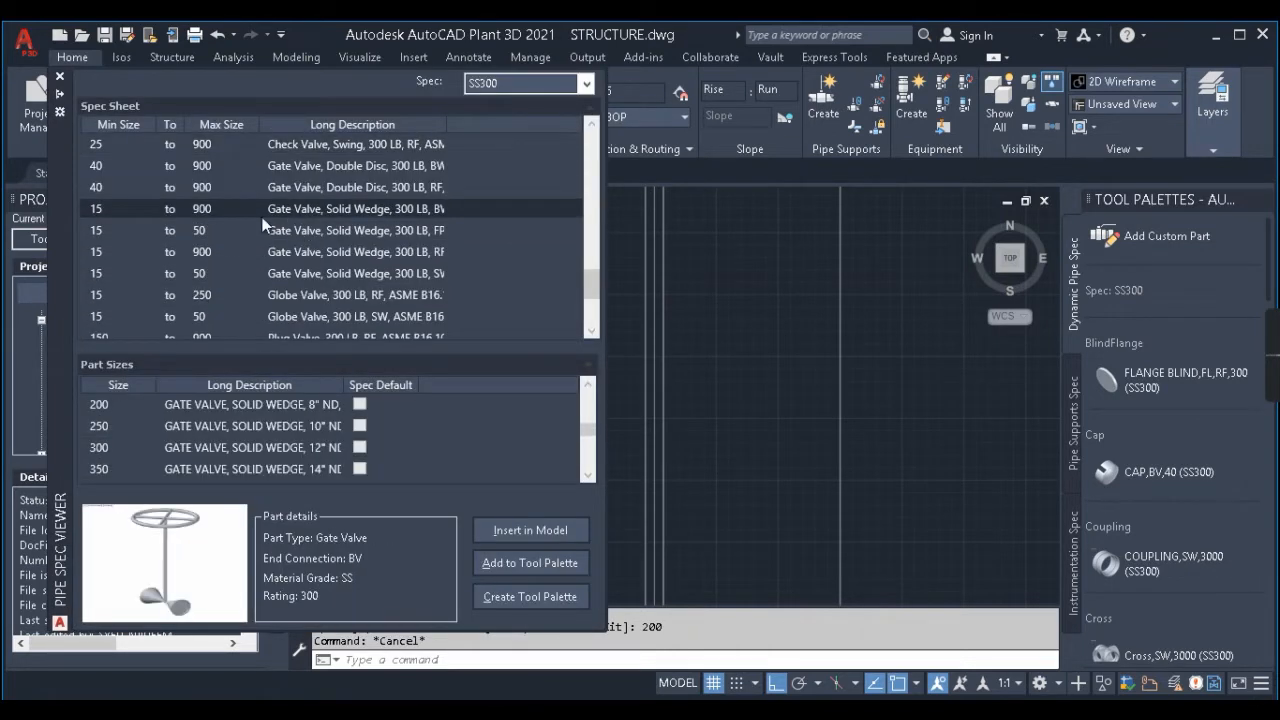
click(516, 529)
scroll(786, 364, up, 5)
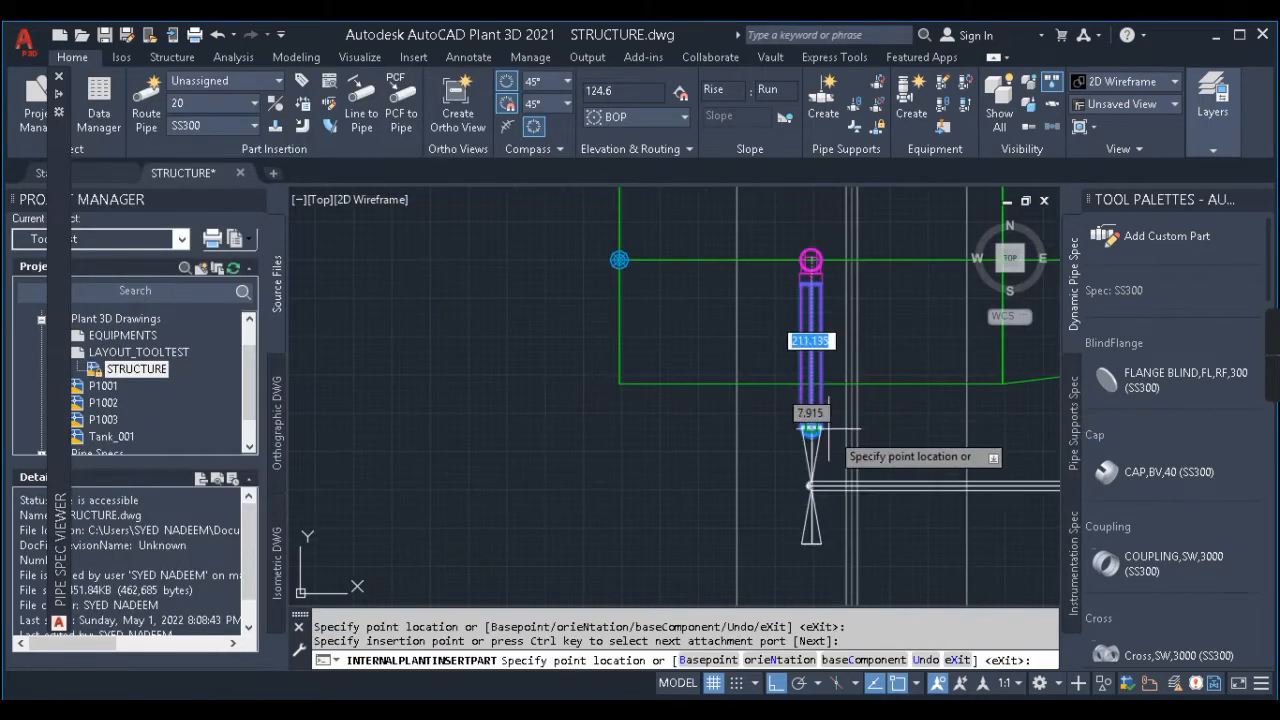
click(811, 427)
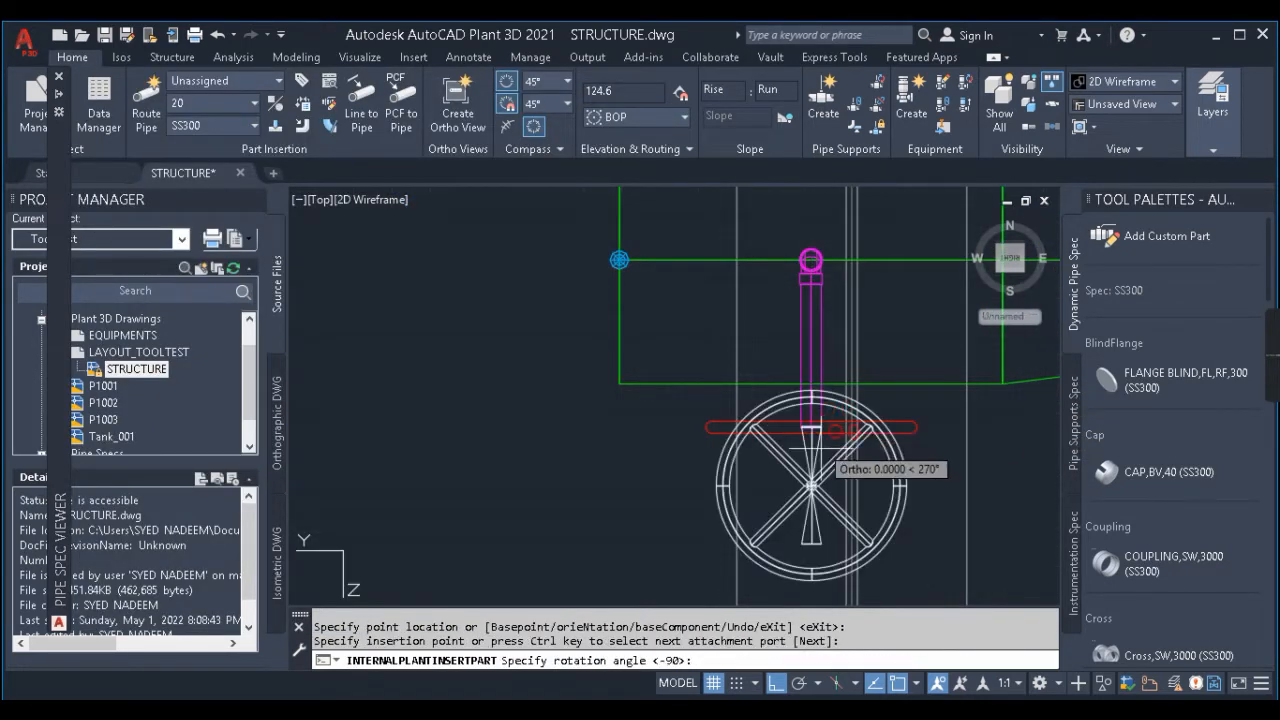
key(Return)
key(Escape)
scroll(719, 368, down, 3)
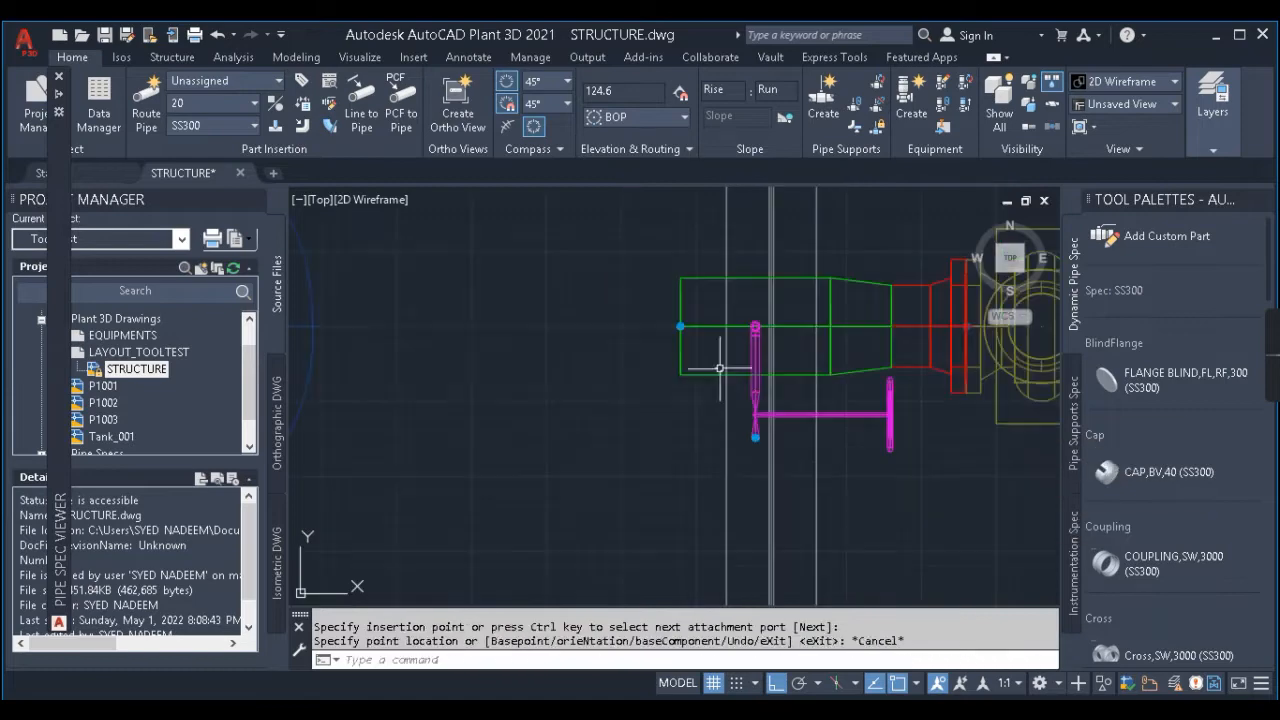
shift+middle_drag(738, 476, 730, 450)
scroll(710, 440, up, 5)
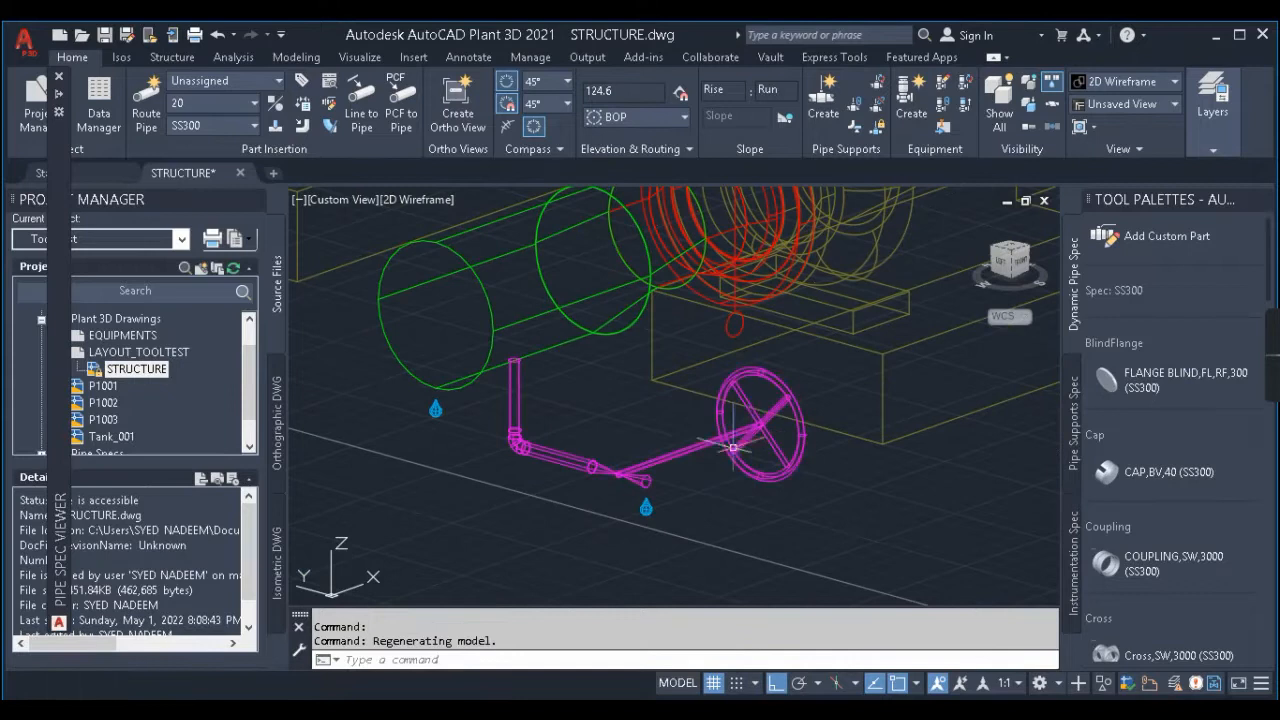
key(Escape)
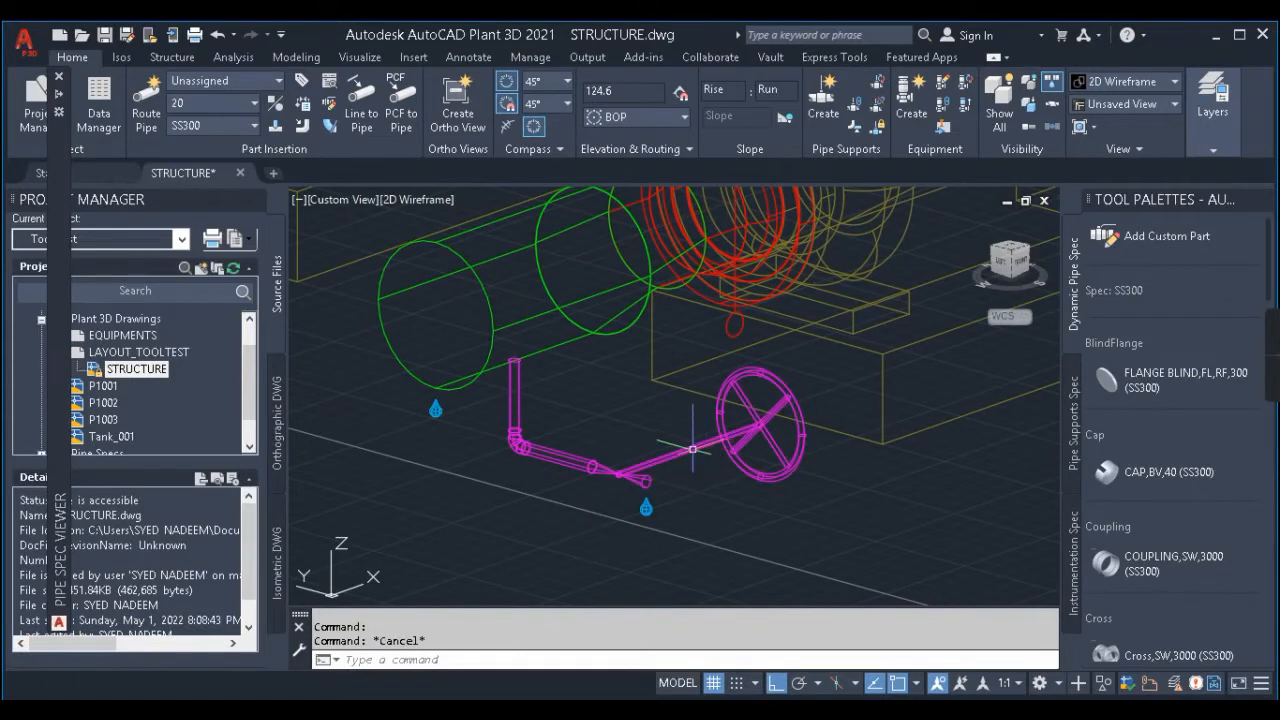
Step: Rotate the drain branch's gate valve so that its handwheel points straight up
click(679, 452)
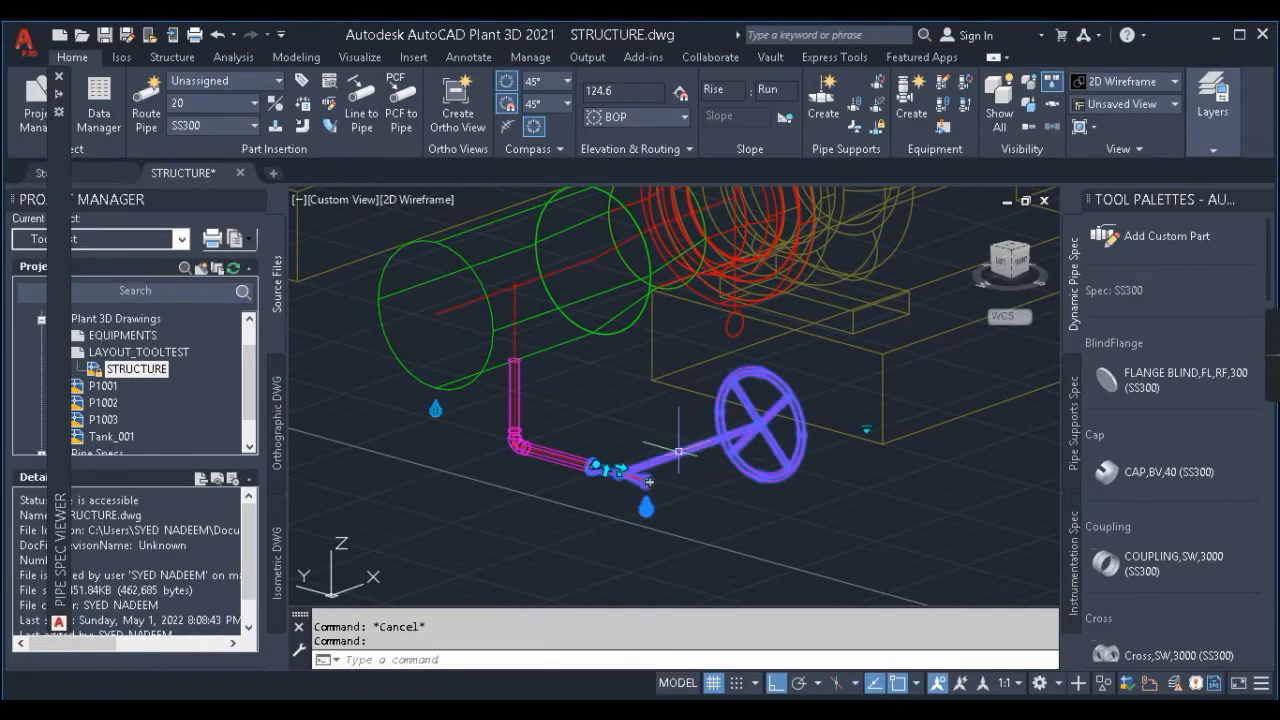
scroll(606, 465, up, 5)
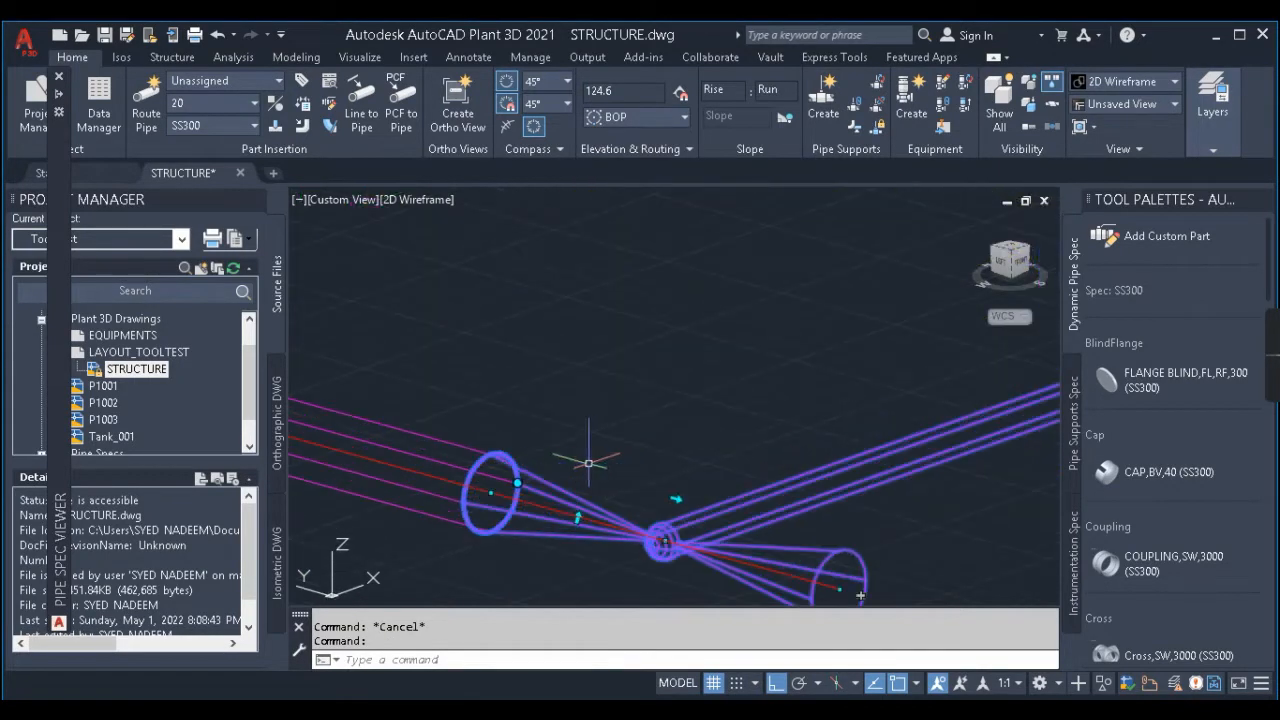
click(517, 483)
scroll(516, 484, down, 4)
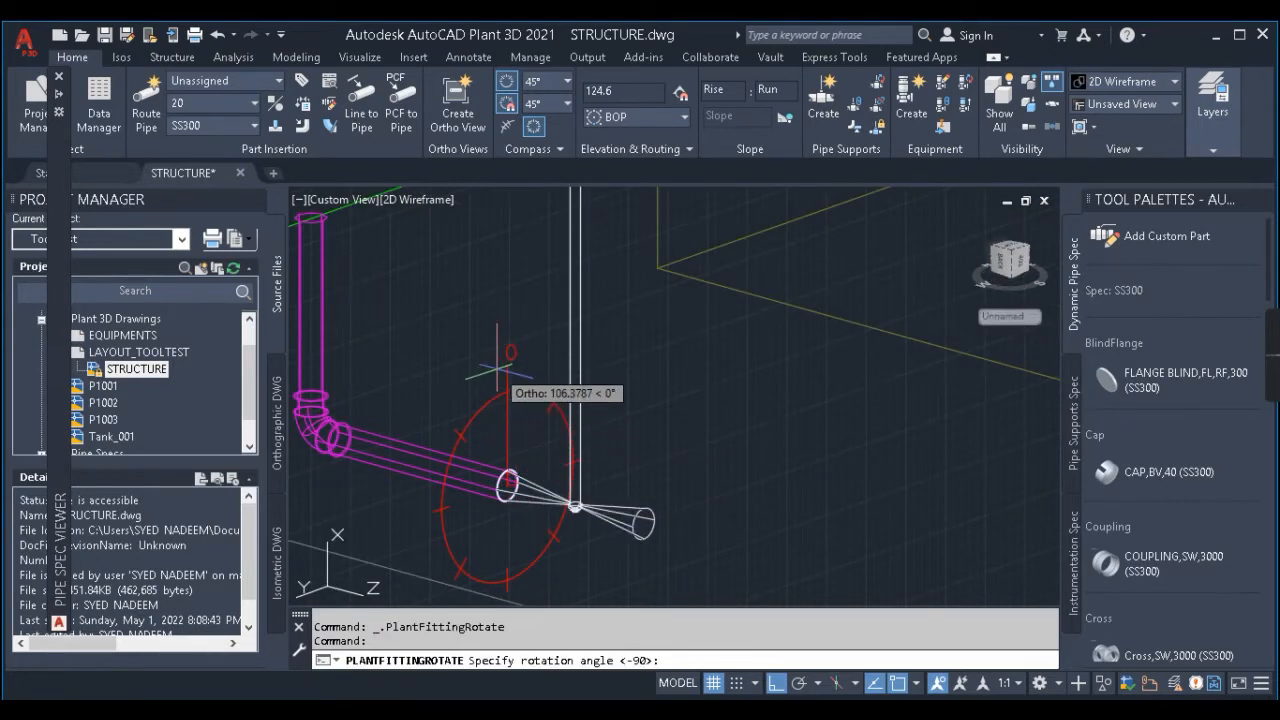
scroll(505, 371, down, 7)
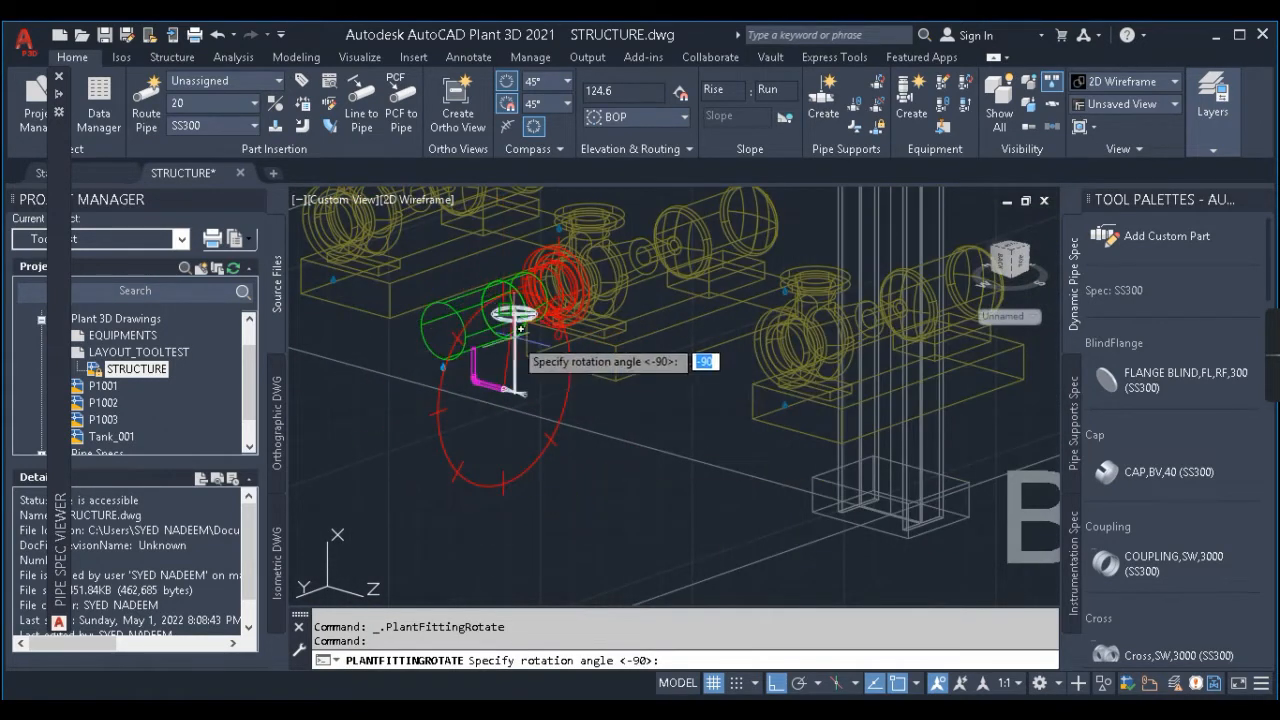
scroll(490, 368, up, 5)
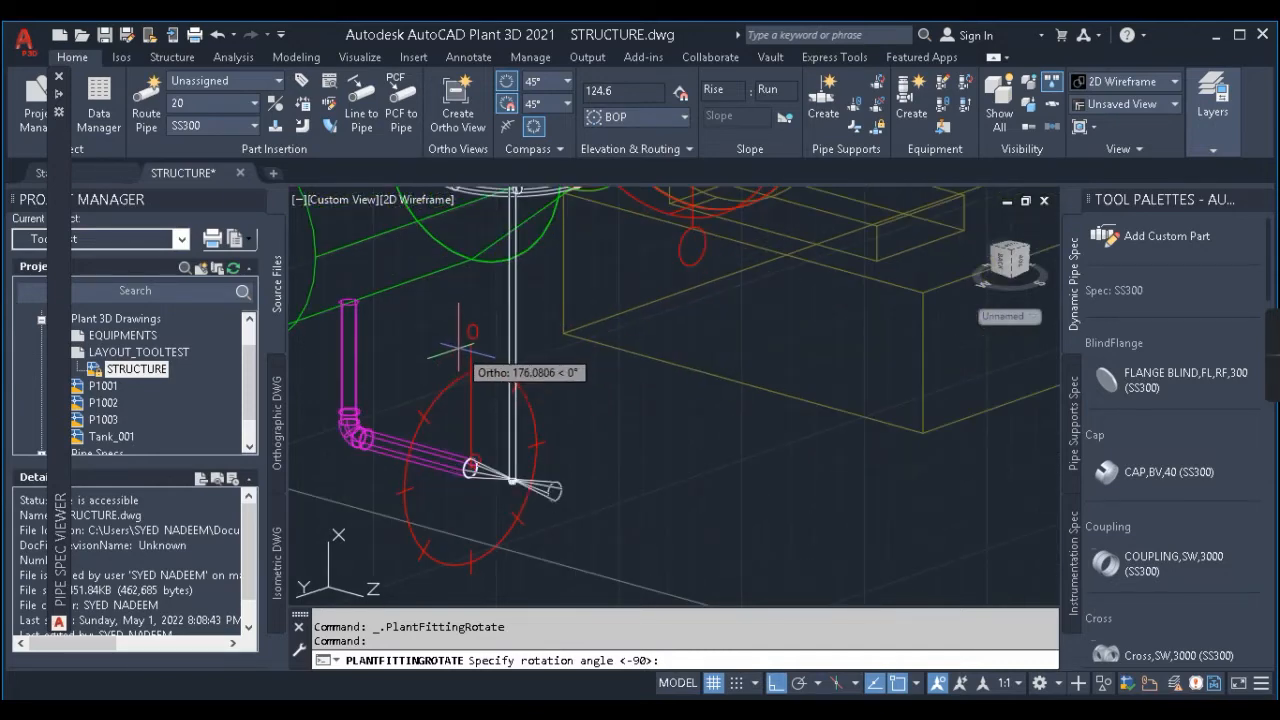
click(459, 349)
scroll(577, 413, down, 5)
key(Escape)
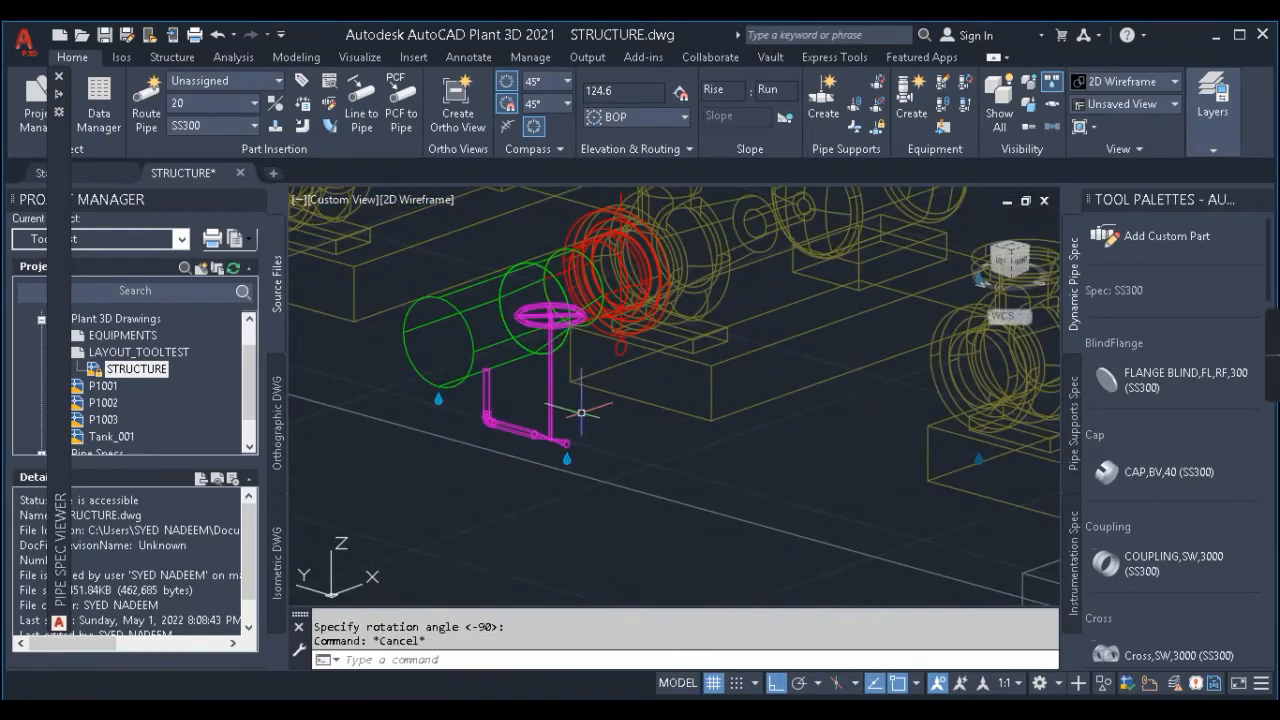
Step: Move the gate valve 150 outward along the horizontal 20-size drain pipe
shift+middle_drag(611, 372, 649, 449)
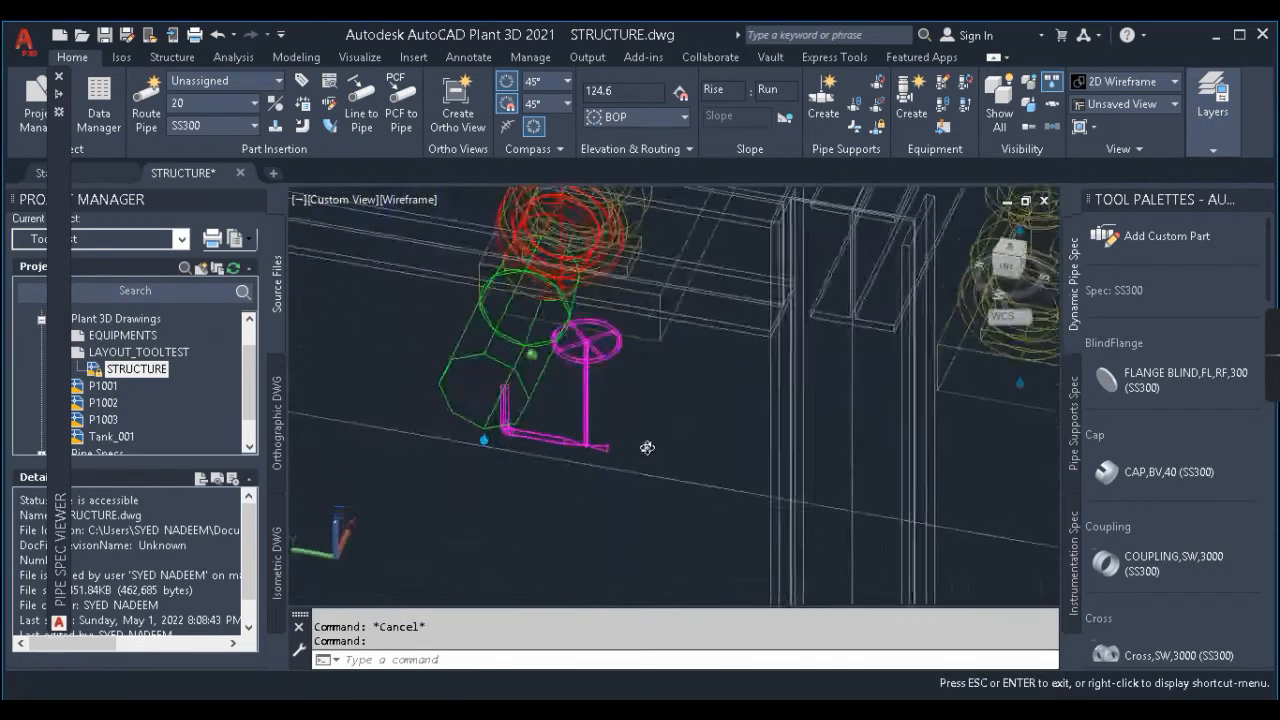
scroll(609, 449, up, 4)
scroll(585, 445, up, 3)
click(574, 456)
key(Escape)
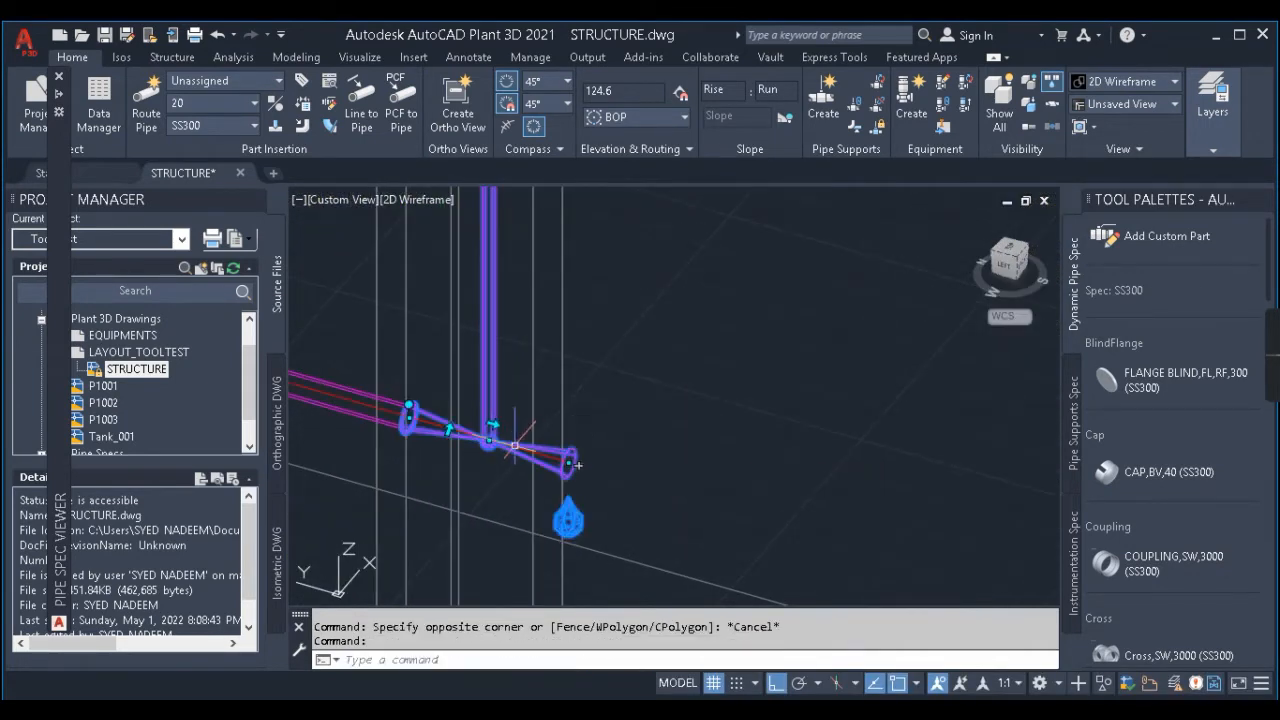
click(577, 465)
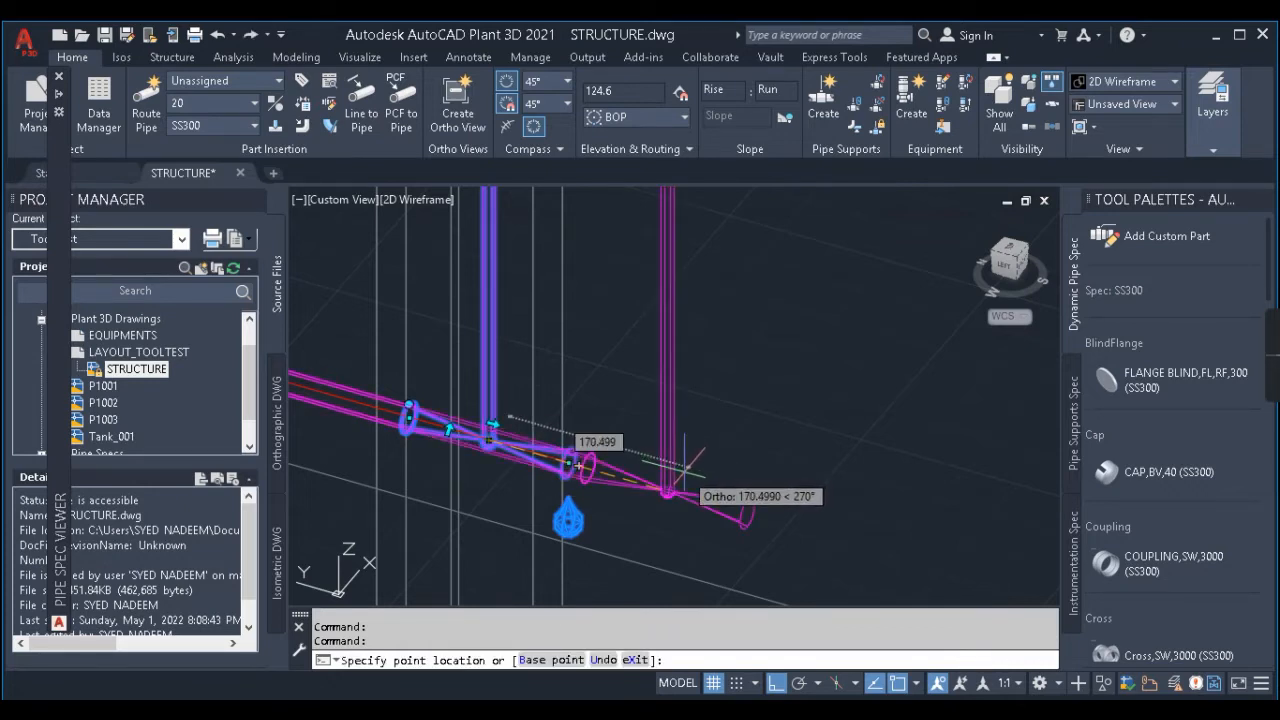
text(150)
key(Return)
key(Escape)
Step: Route a 20-size pipe 50 straight out from the gate valve's open end
scroll(702, 405, down, 3)
shift+middle_drag(702, 405, 757, 400)
scroll(740, 445, up, 4)
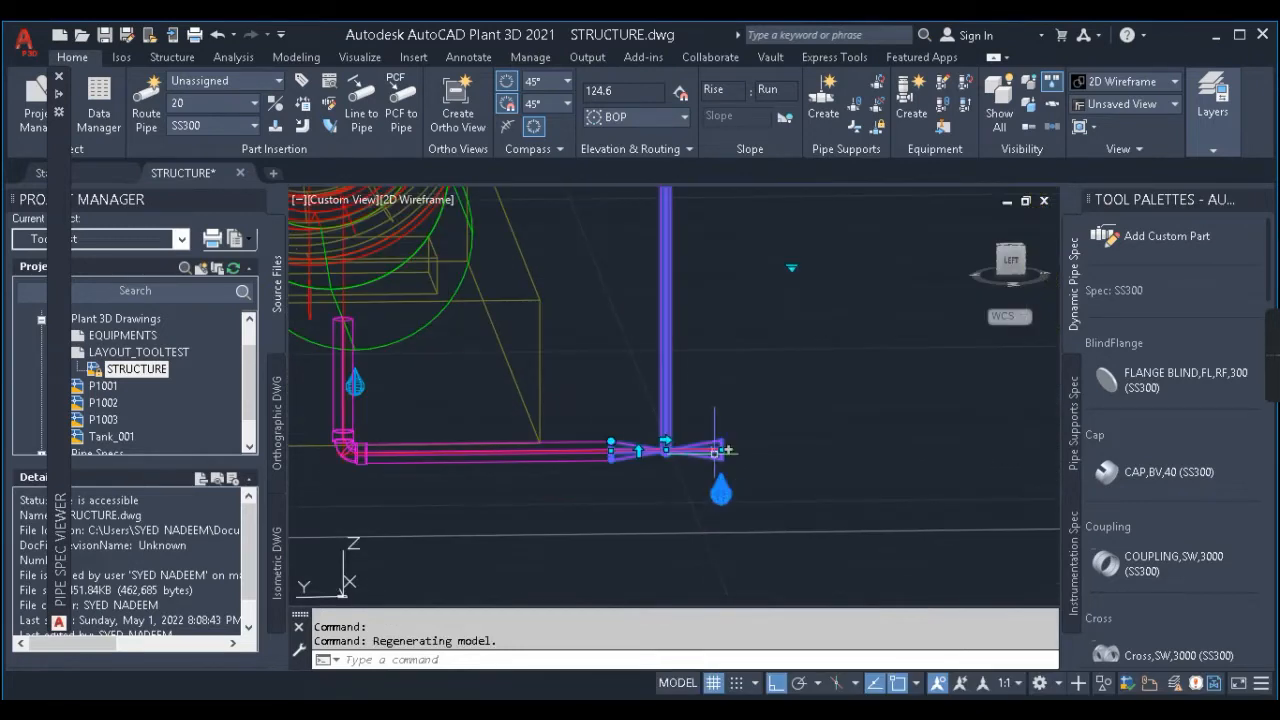
click(724, 451)
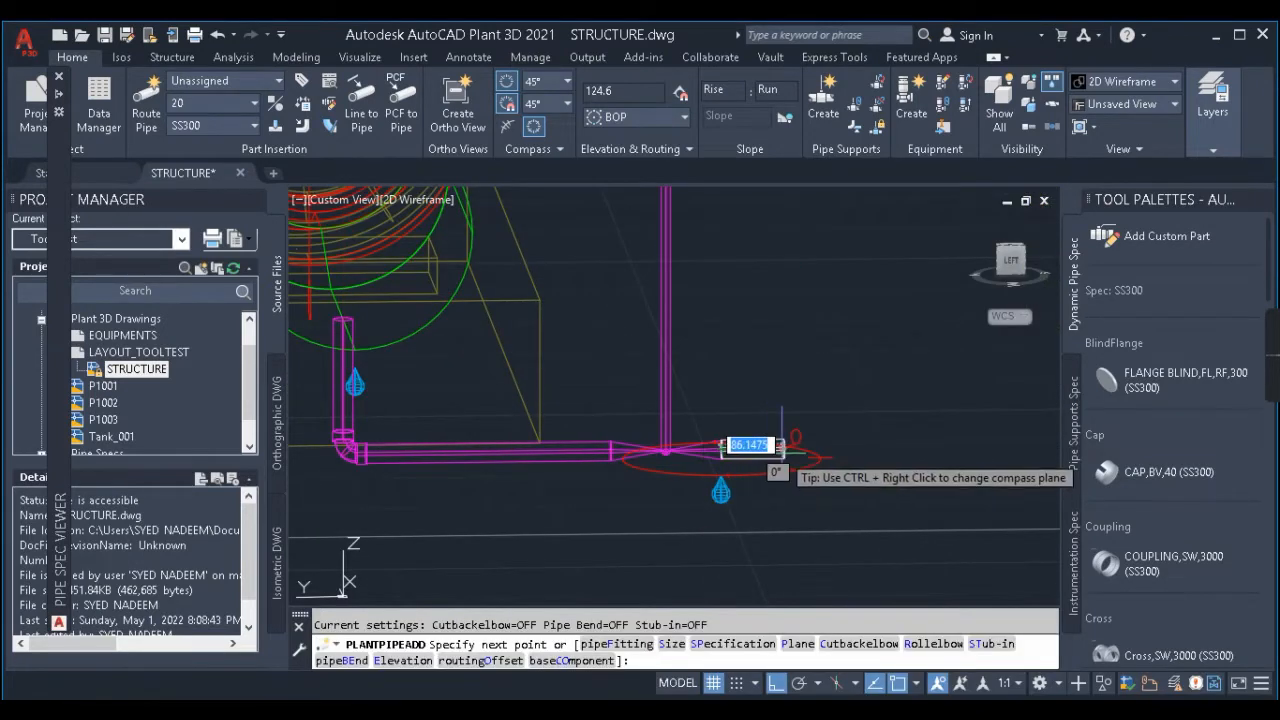
text(50)
key(Return)
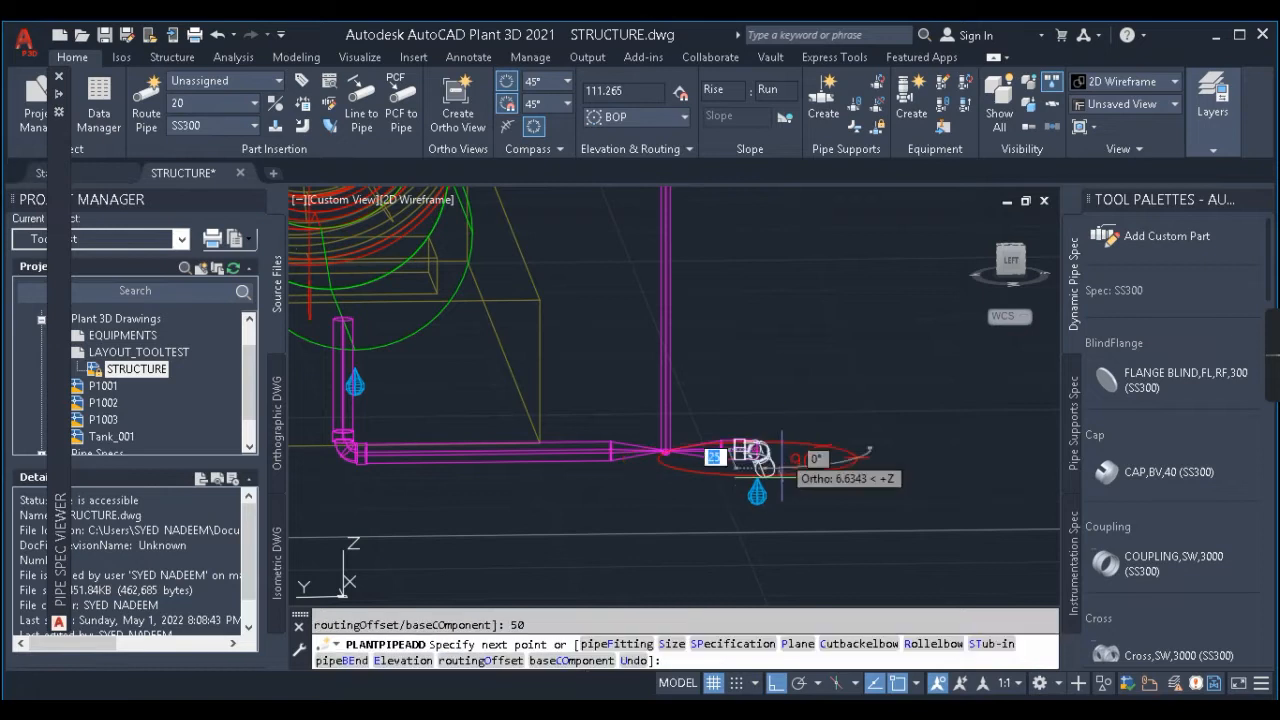
Step: Switch the compass to a vertical plane and end the drain branch with a short pipe turned downward
text(p)
key(Return)
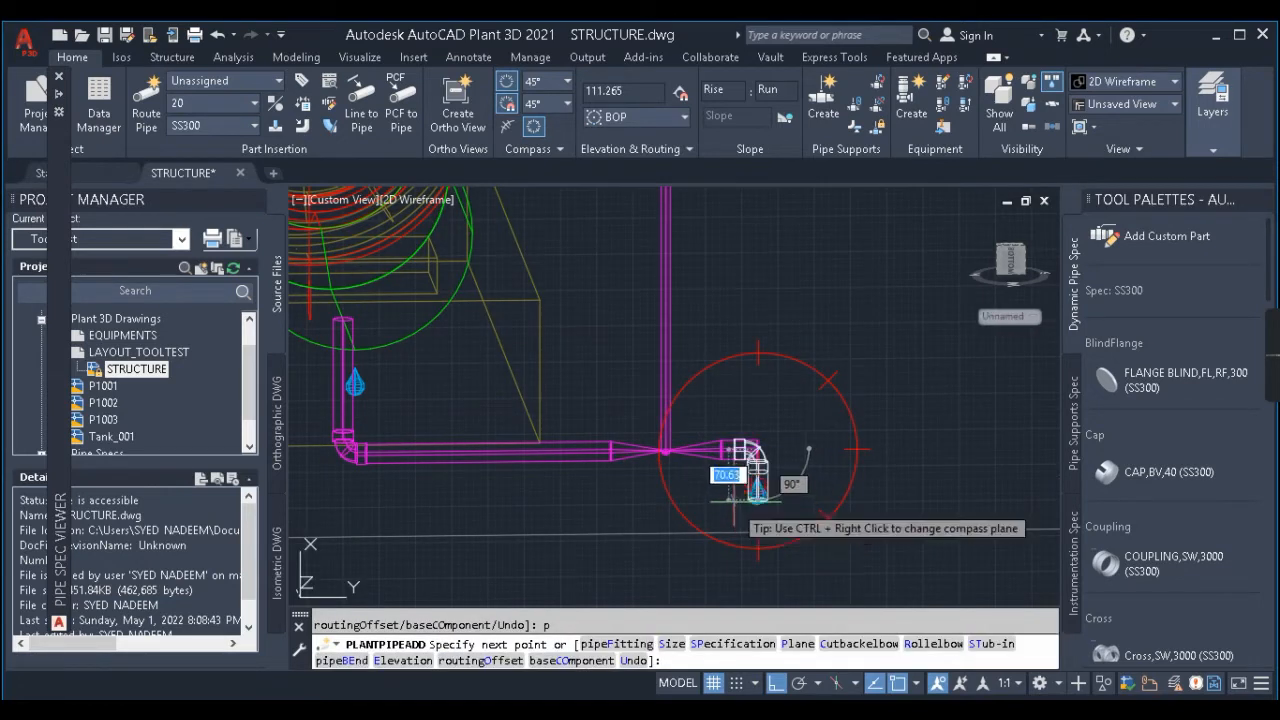
scroll(735, 501, up, 6)
text(10)
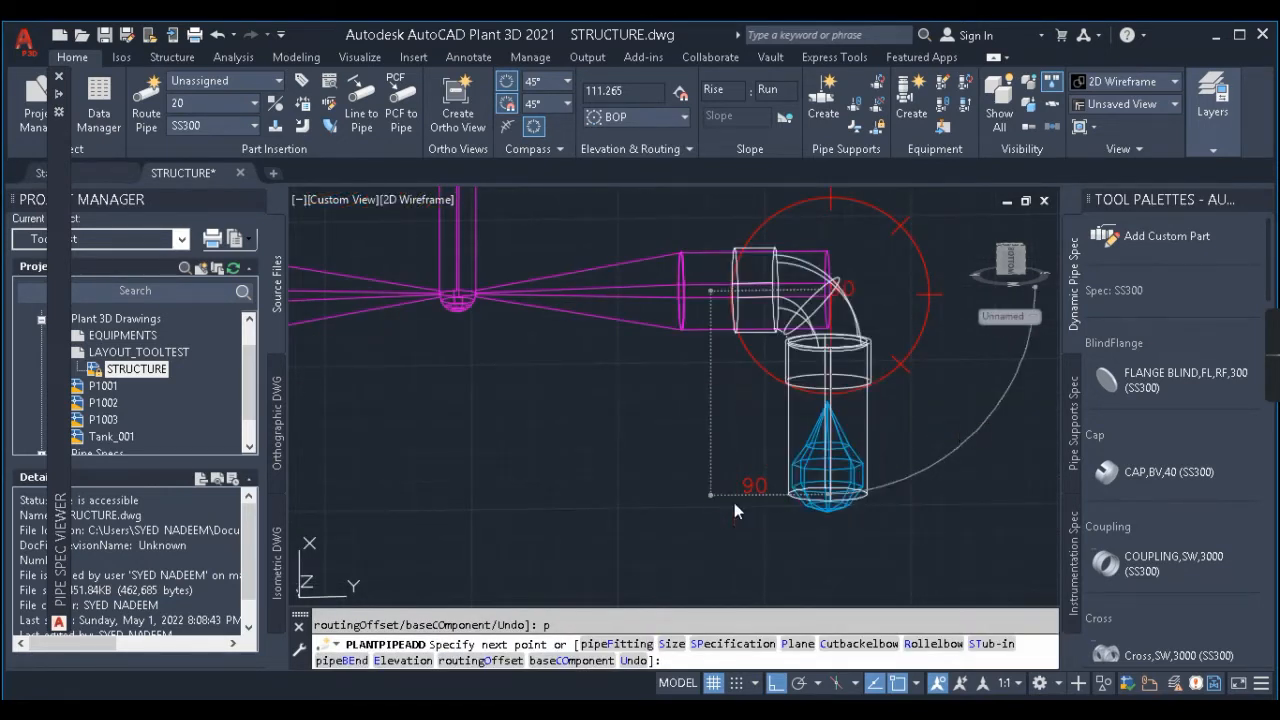
key(Return)
key(Escape)
Step: Switch to the P&ID in Acrobat Reader and check the valve on the middle pump's 12" suction line
scroll(702, 412, down, 5)
shift+middle_drag(735, 472, 698, 440)
scroll(614, 466, down, 5)
scroll(698, 440, down, 4)
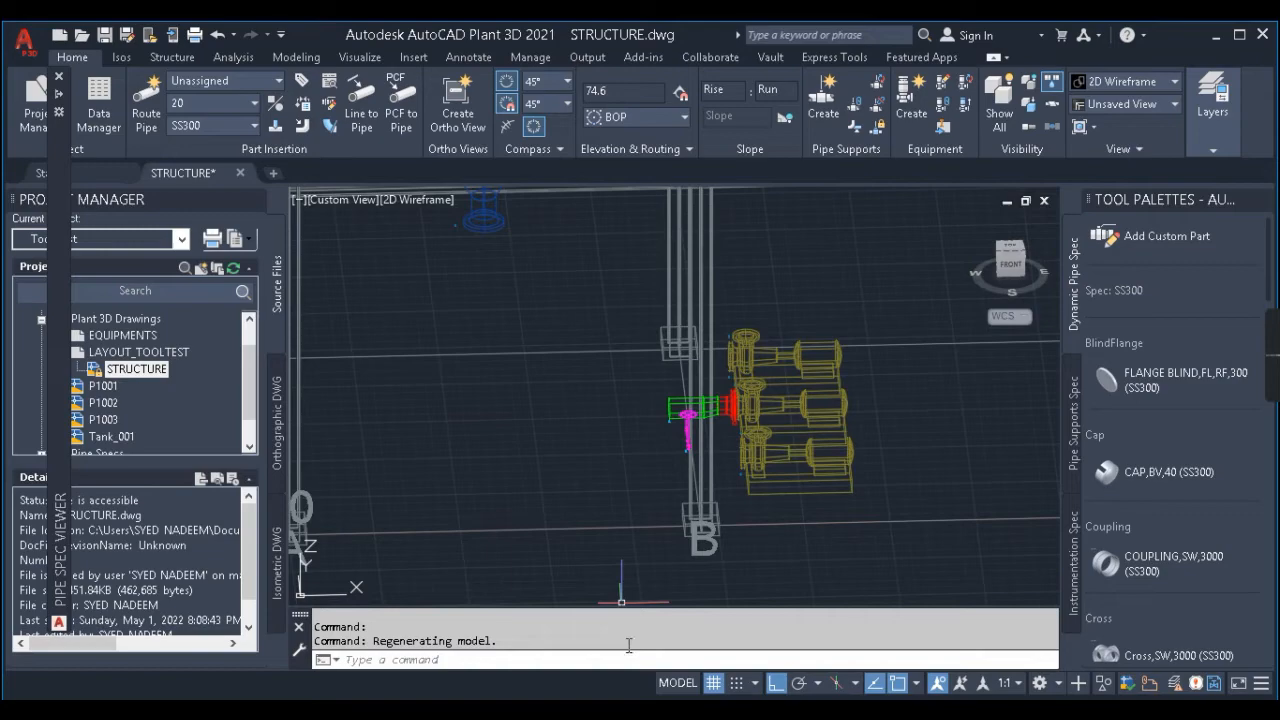
mouse_move(486, 712)
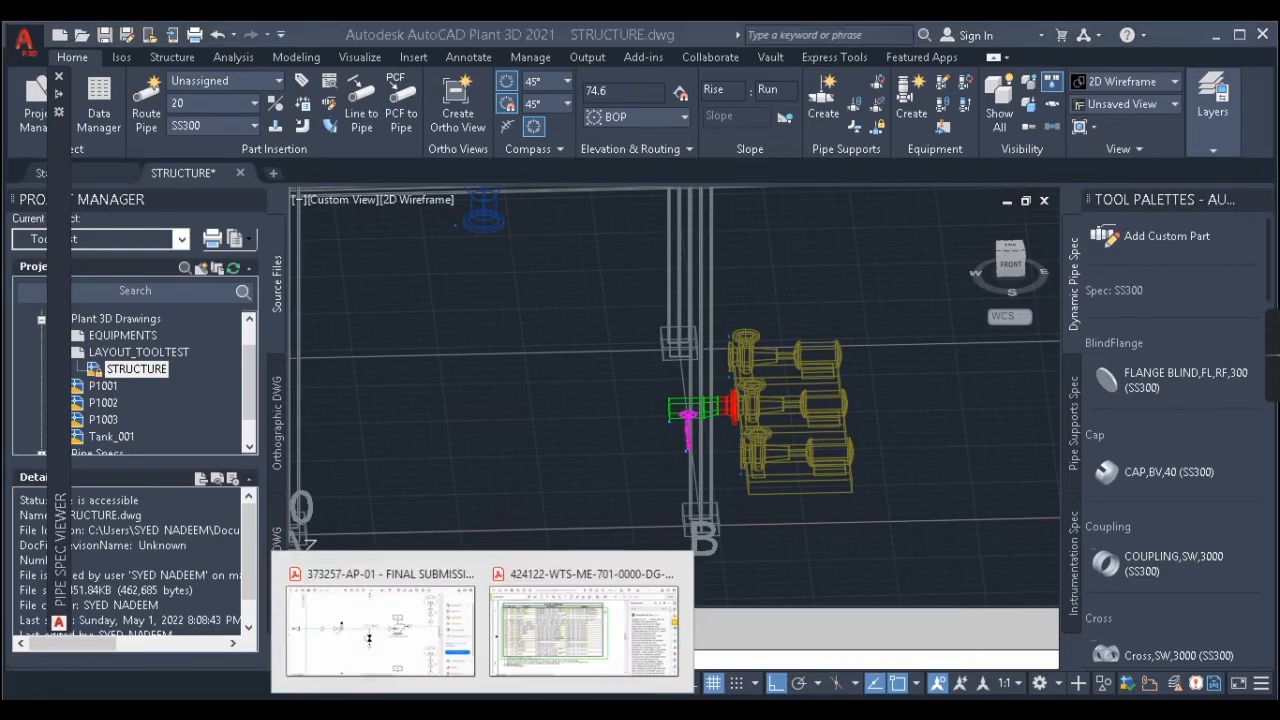
click(418, 625)
ctrl+scroll(647, 446, down, 2)
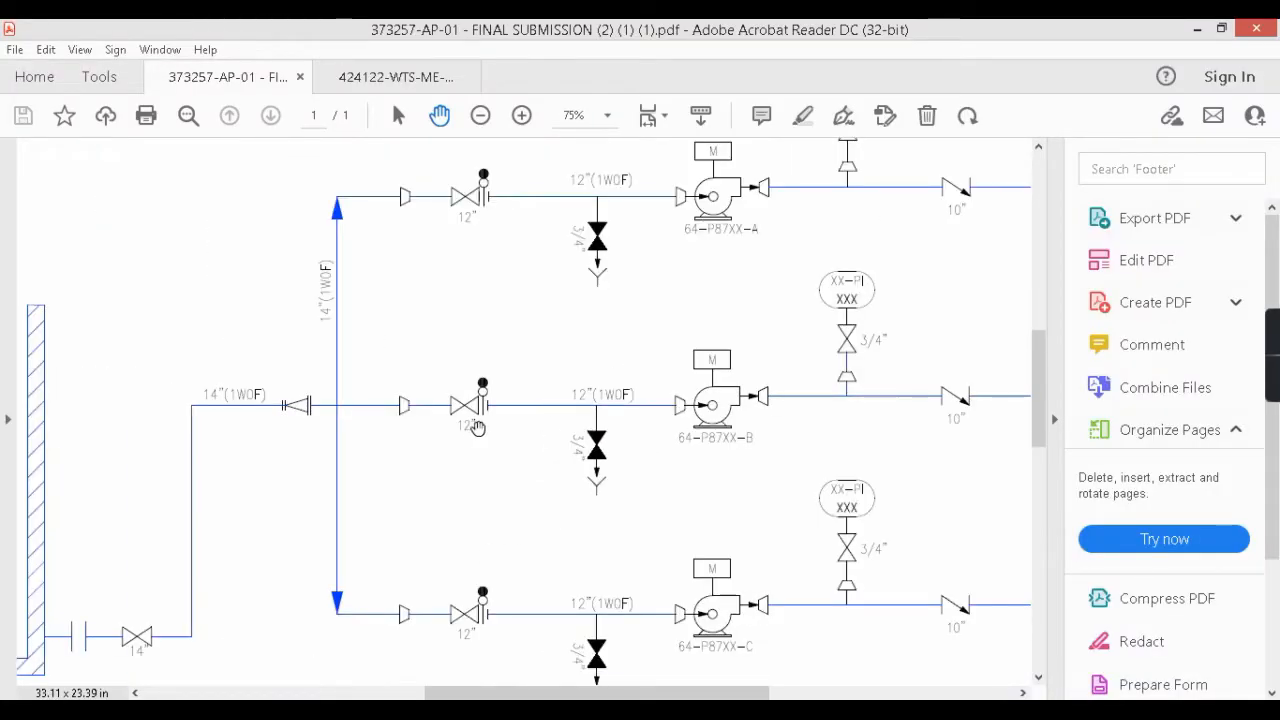
ctrl+scroll(478, 427, up, 3)
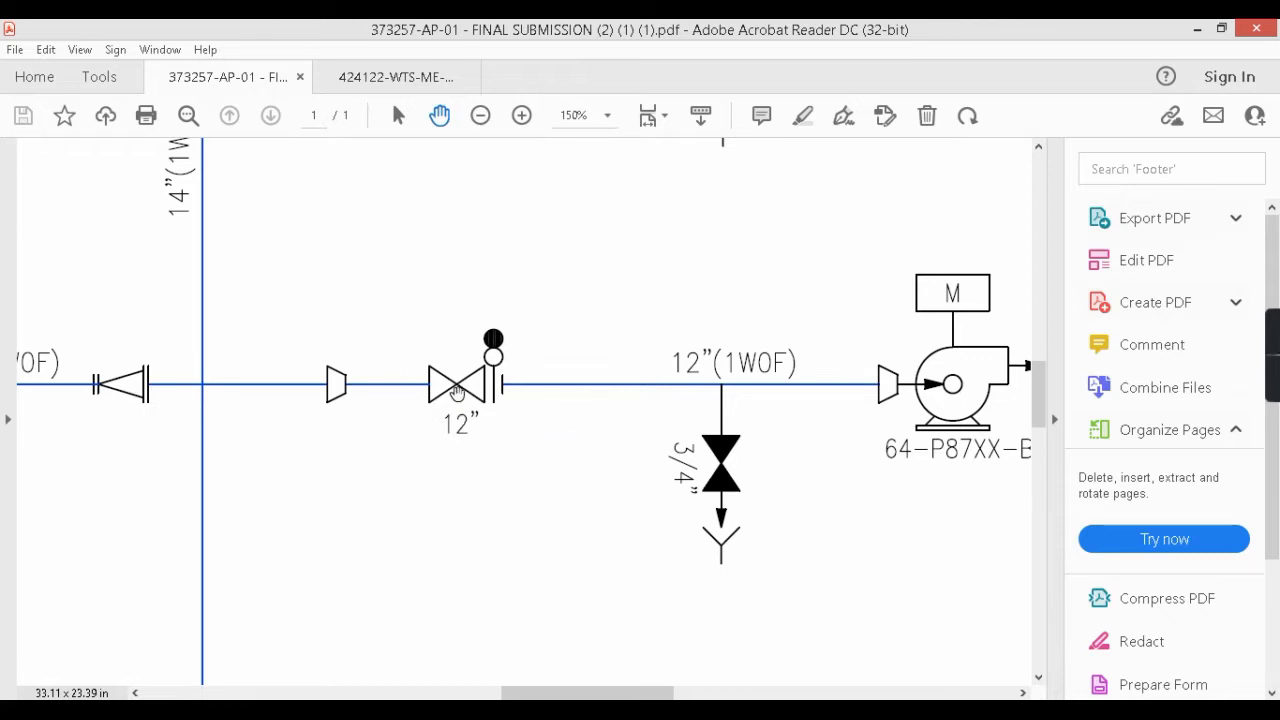
click(1195, 30)
key(Escape)
Step: Insert a 300-size solid wedge gate valve from the SS300 spec at the suction pipe's open end, with its handwheel pointing up
scroll(620, 446, up, 3)
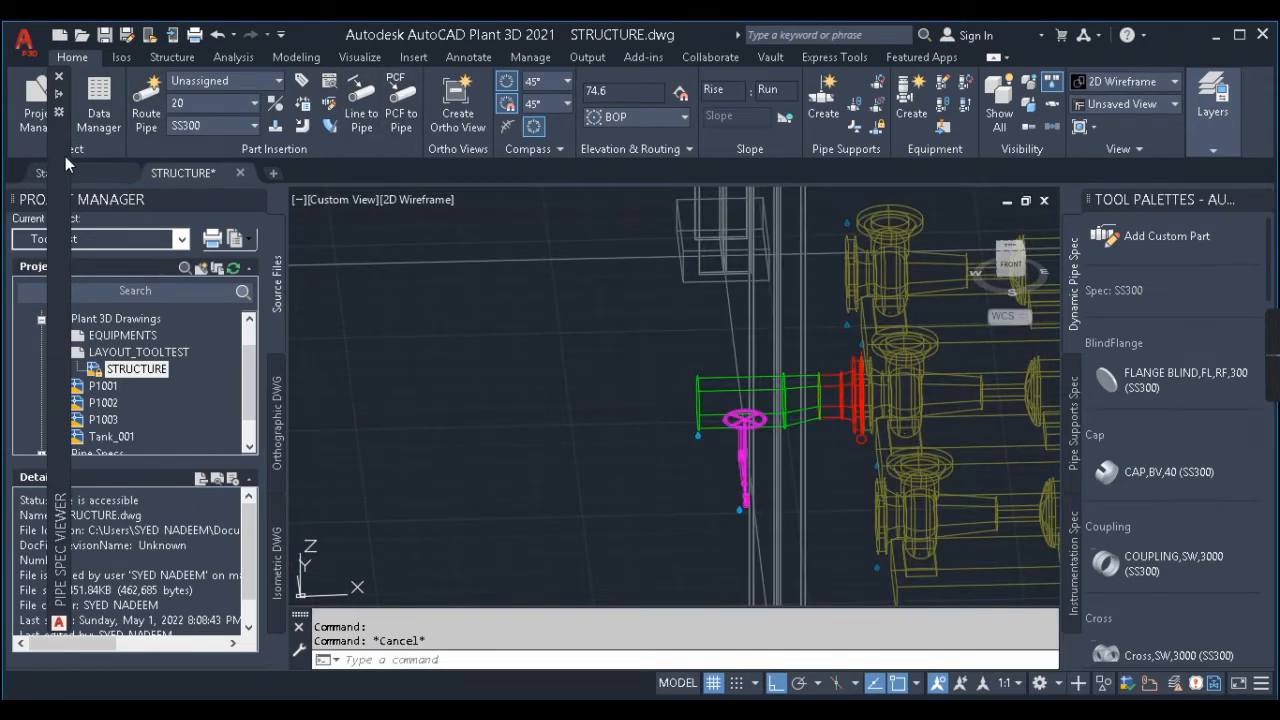
mouse_move(60, 520)
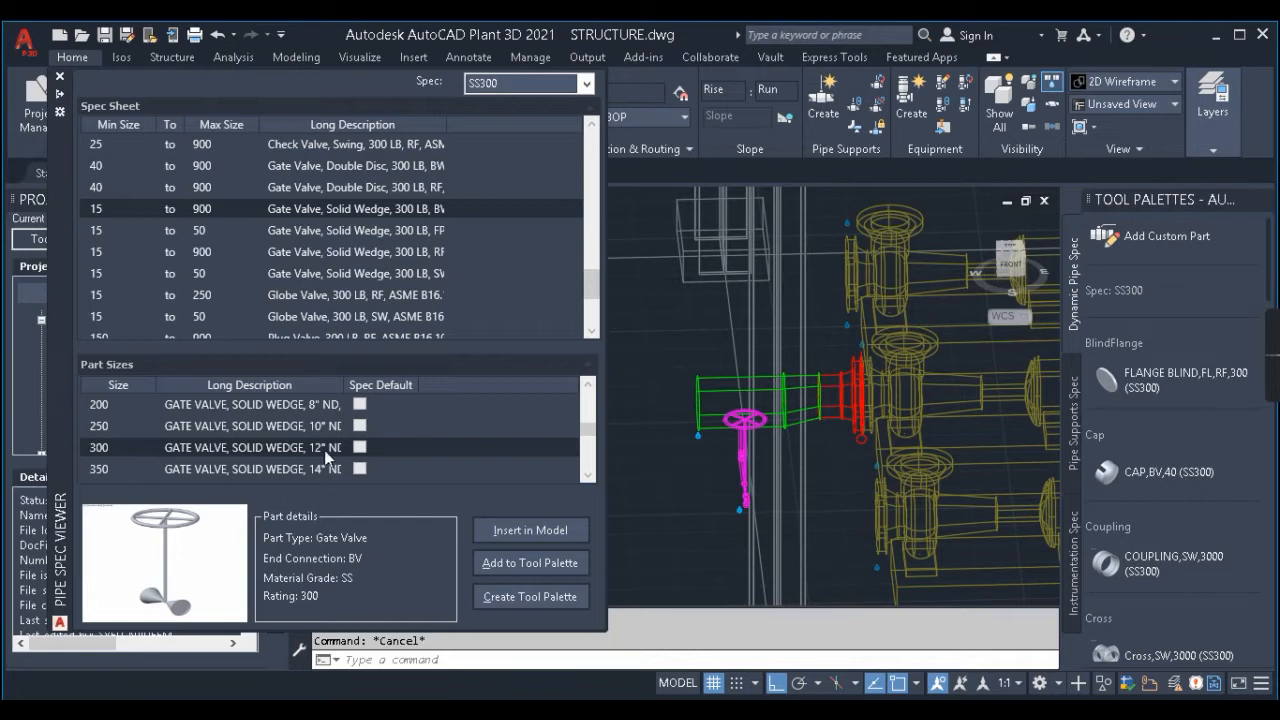
click(538, 533)
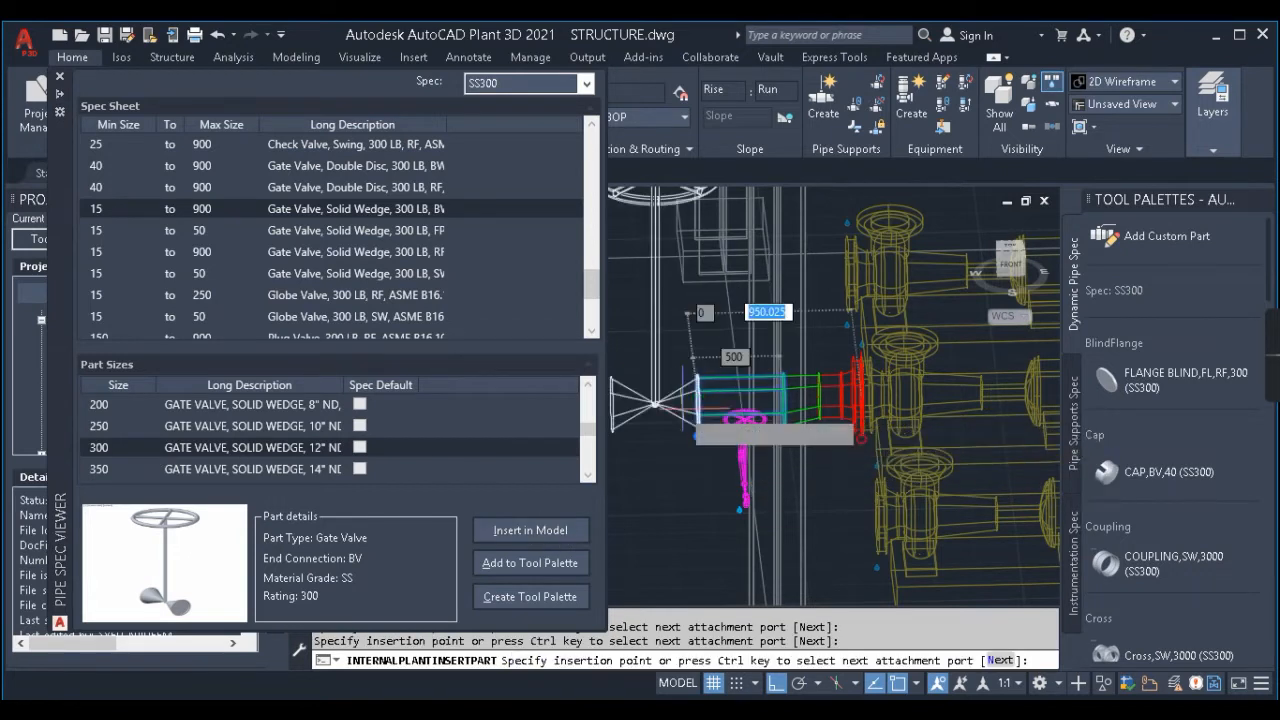
click(690, 400)
click(694, 398)
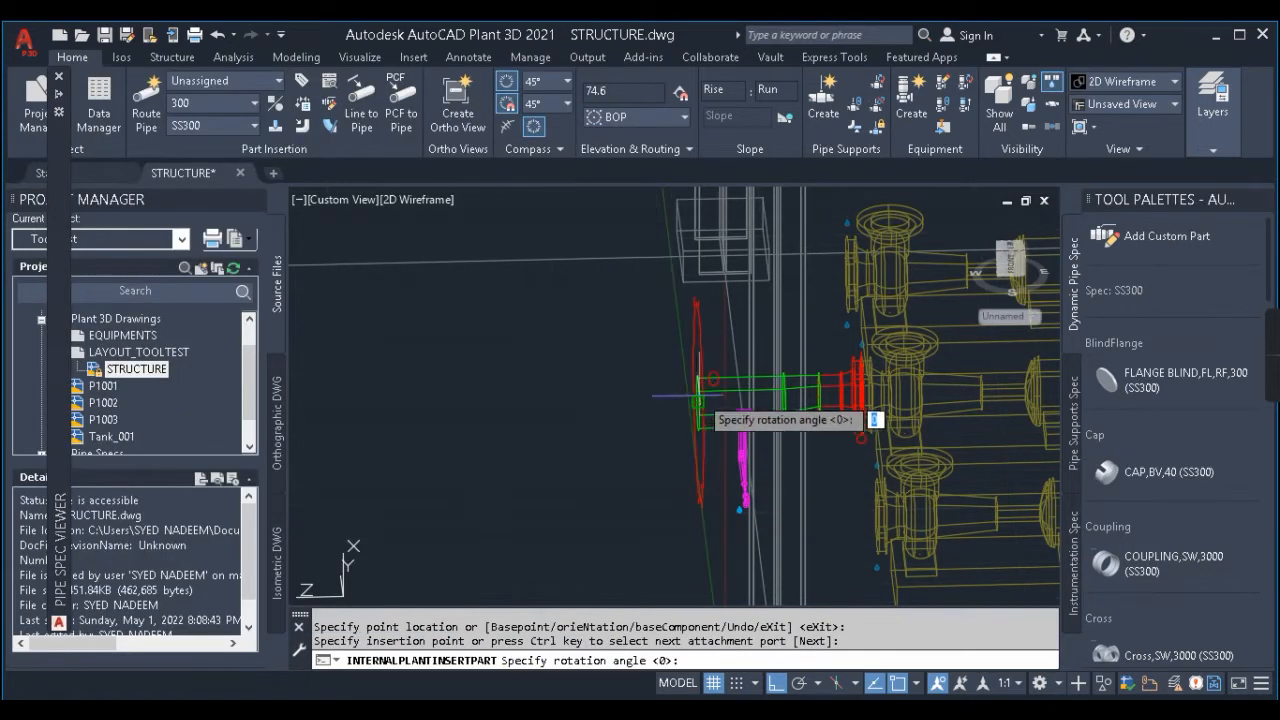
scroll(645, 338, down, 3)
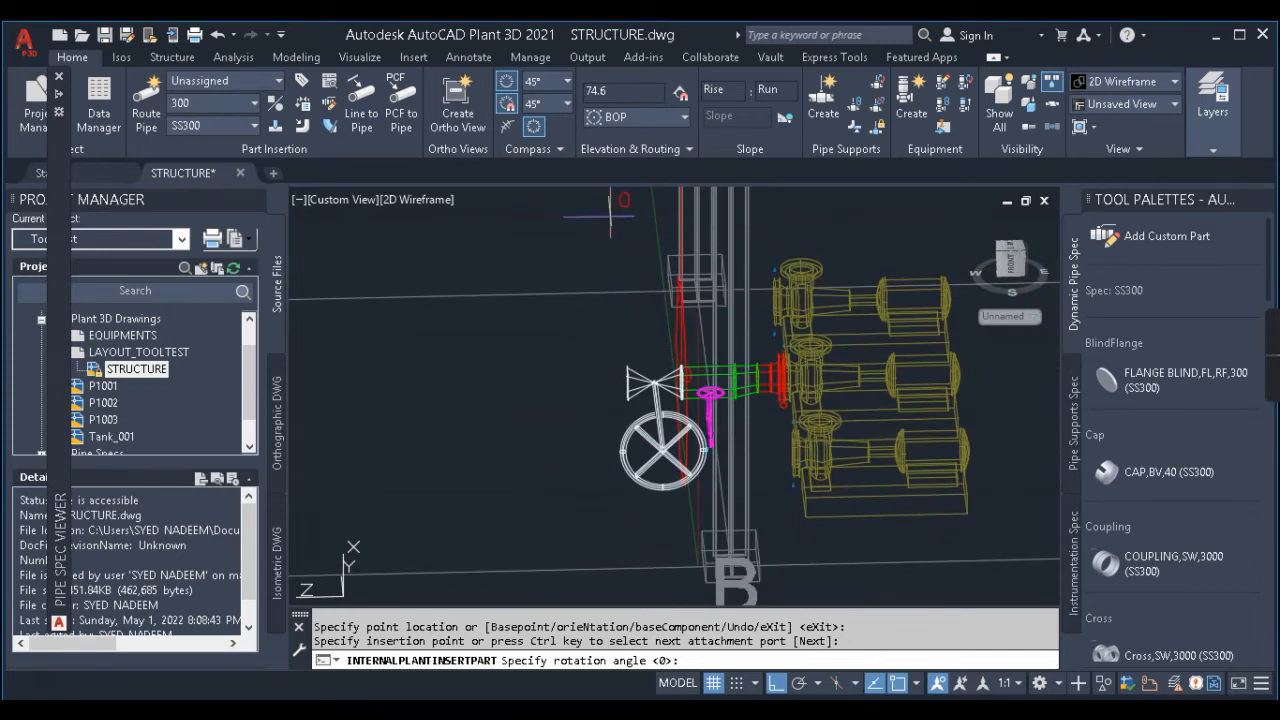
scroll(610, 432, down, 5)
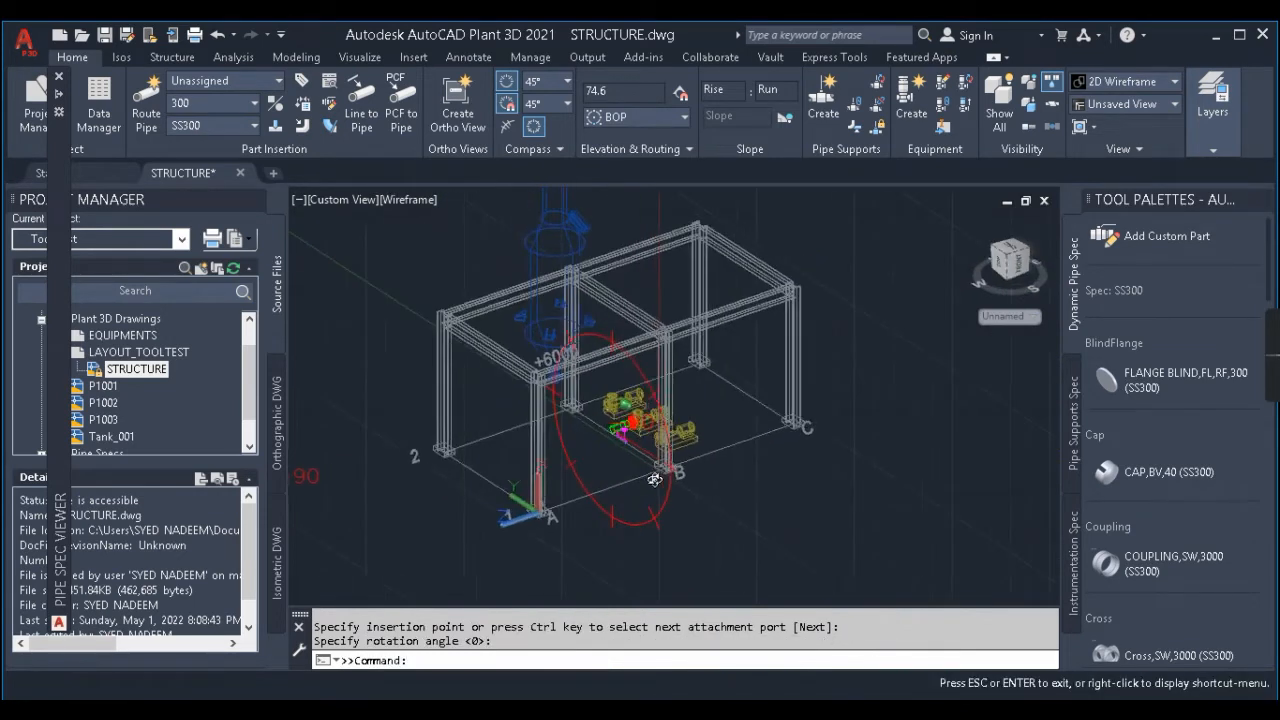
scroll(612, 398, up, 5)
click(592, 307)
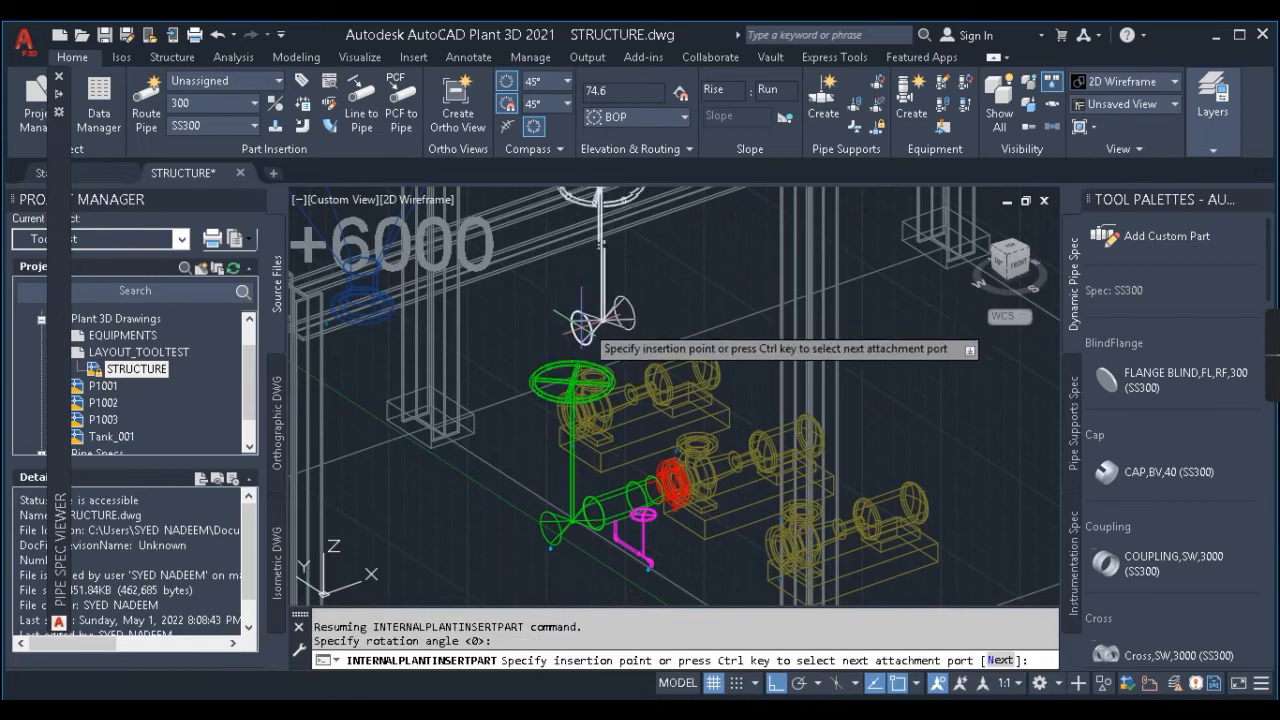
key(Escape)
Step: Switch to the P&ID in Acrobat Reader and check what connects upstream of the 12" gate valve on the middle pump's suction line
scroll(508, 392, down, 3)
shift+middle_drag(510, 392, 452, 438)
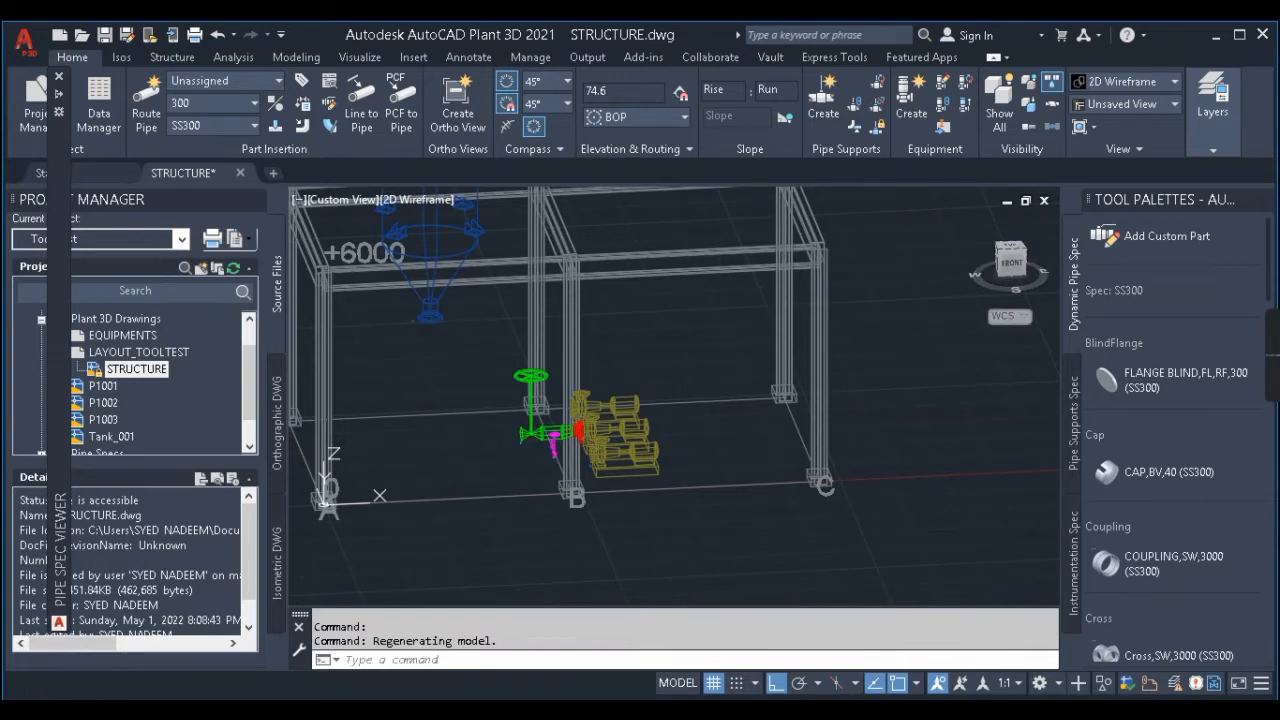
click(370, 625)
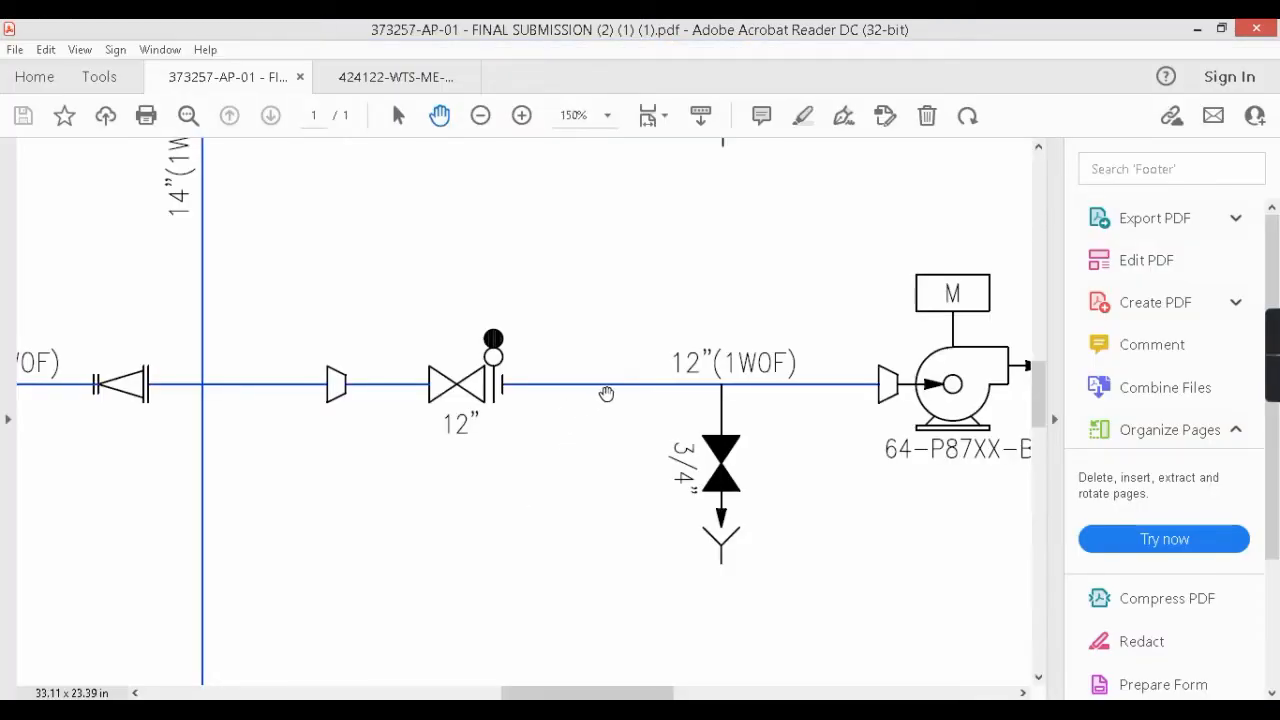
ctrl+scroll(606, 394, down, 3)
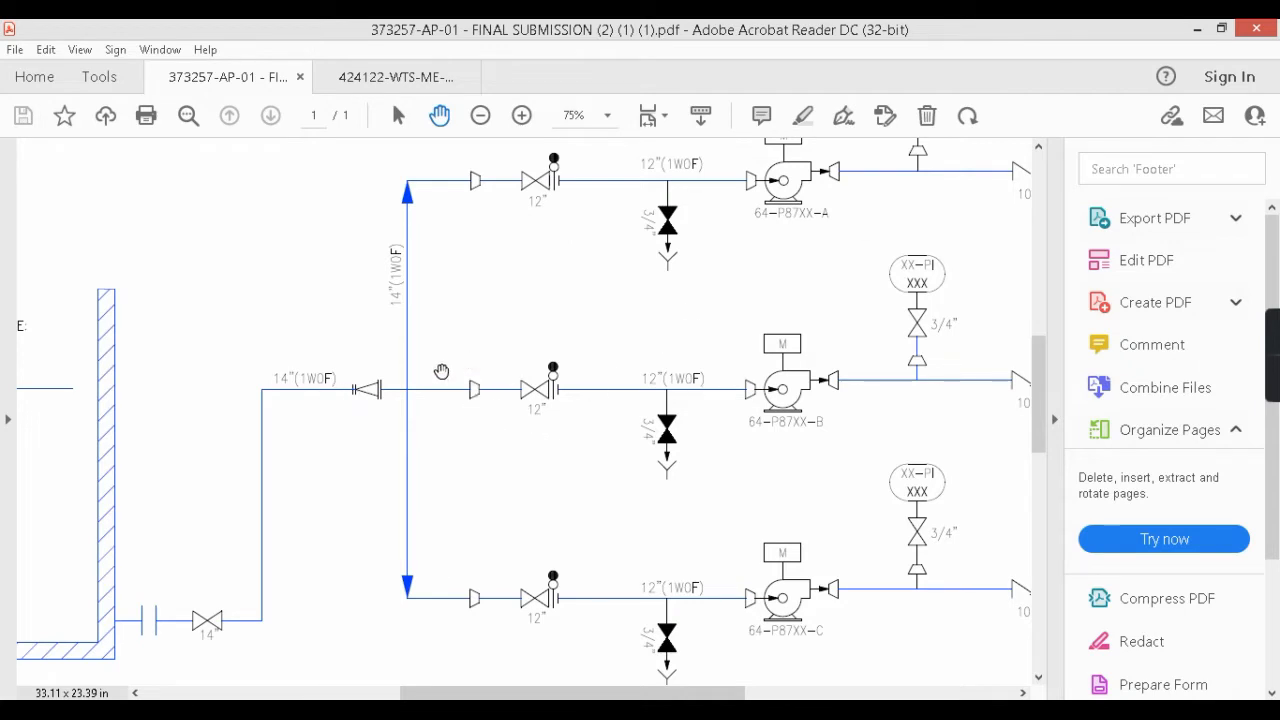
click(1199, 30)
Step: Route a 300-size pipe 250 straight out from the open end of the suction gate valve
scroll(585, 430, up, 5)
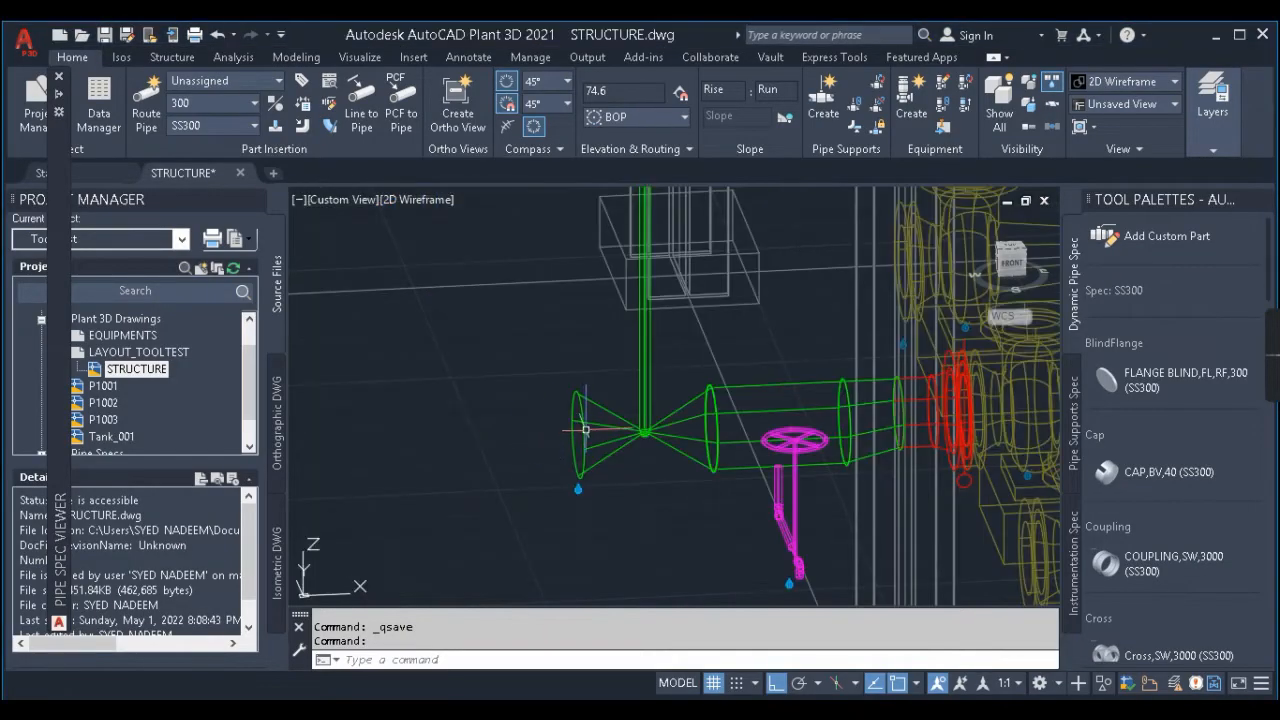
click(585, 430)
click(545, 437)
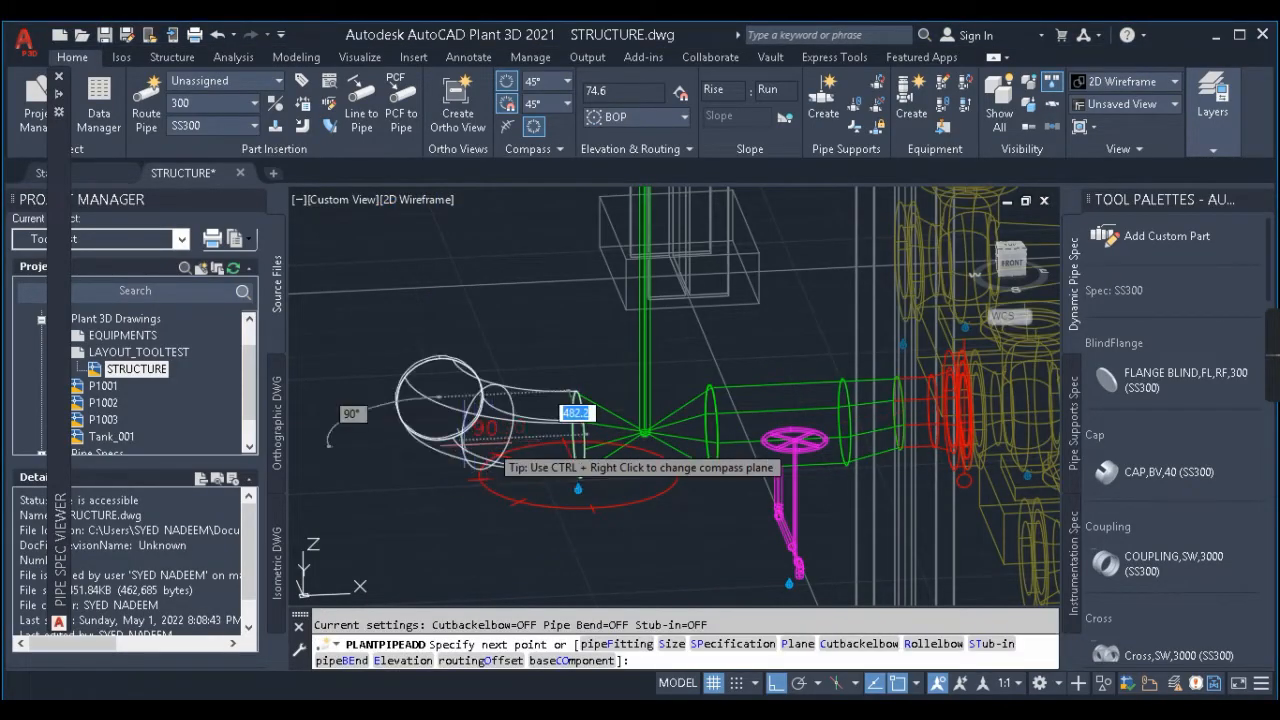
text(250)
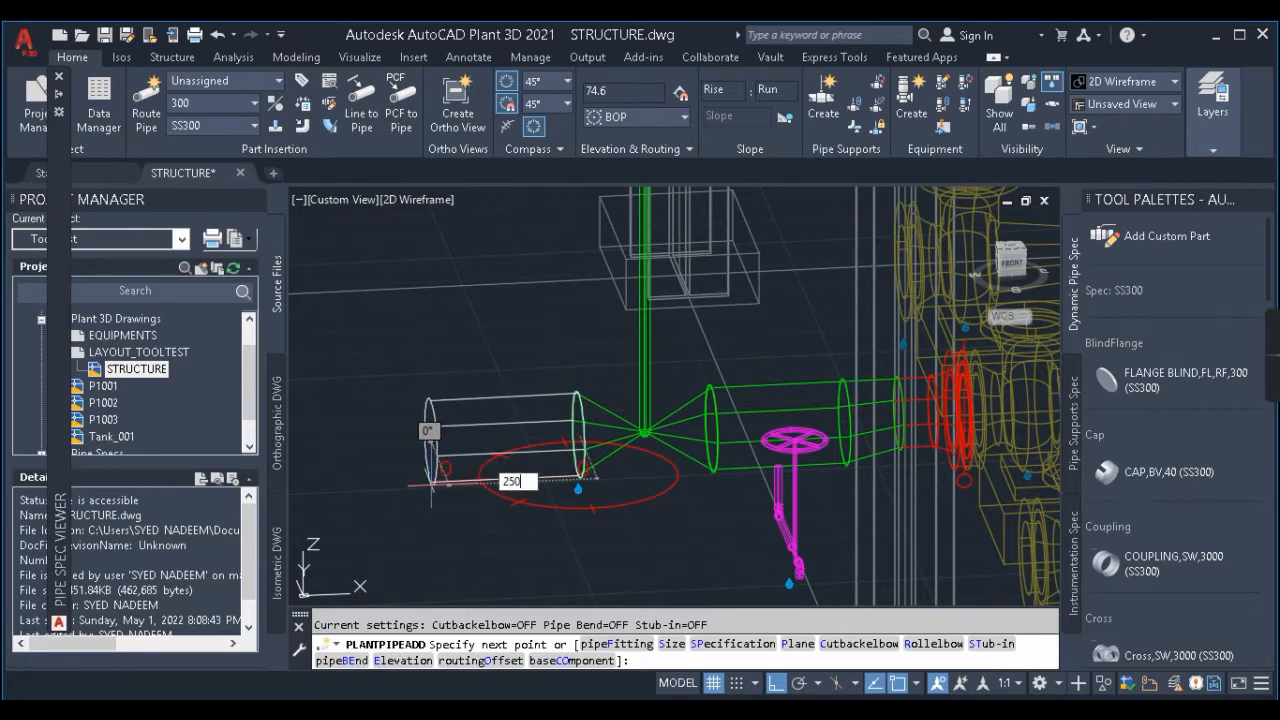
key(Return)
key(Escape)
scroll(574, 443, down, 5)
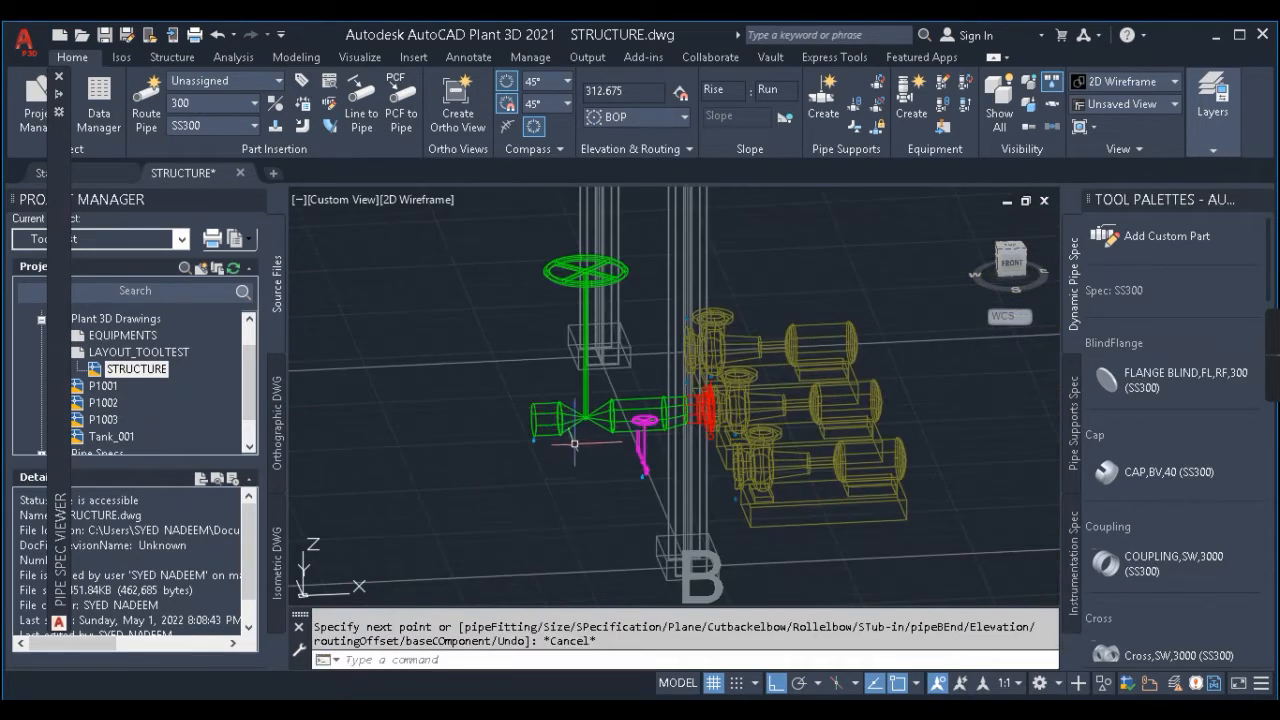
Step: Pick the 350x300 concentric butt-weld reducer from the SS300 spec for insertion in the model
scroll(574, 443, down, 6)
scroll(500, 452, up, 2)
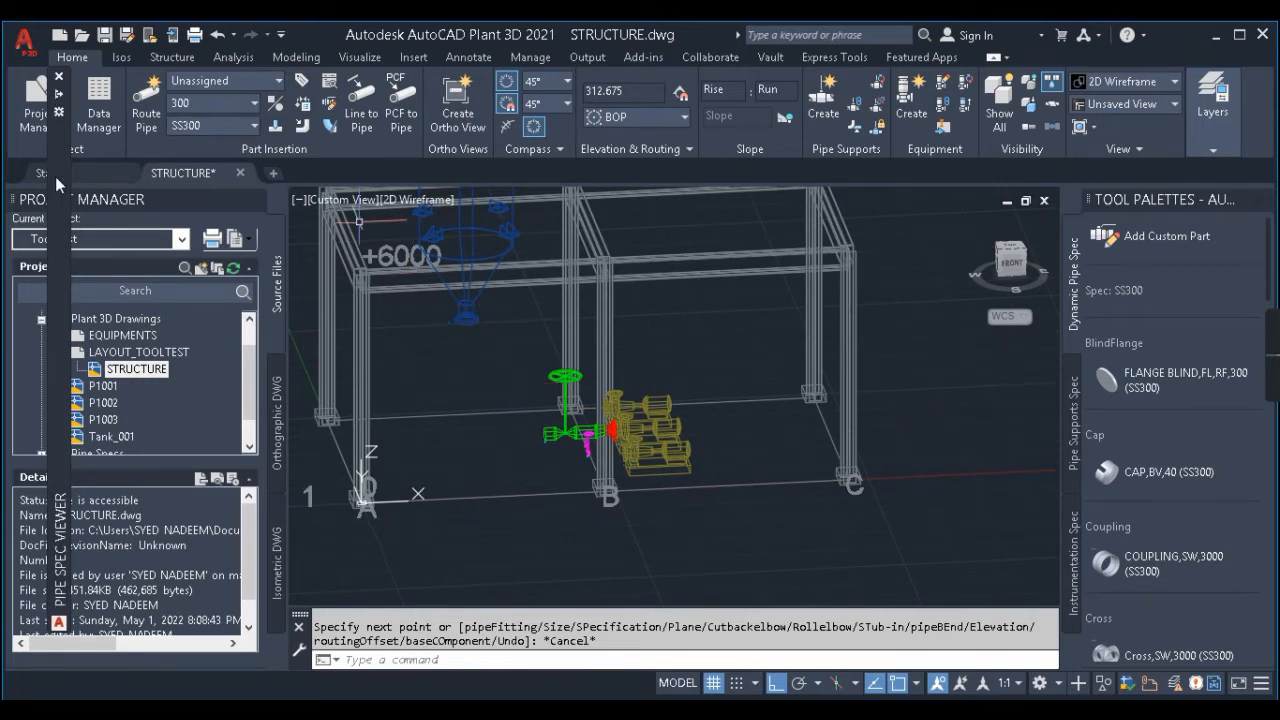
mouse_move(63, 176)
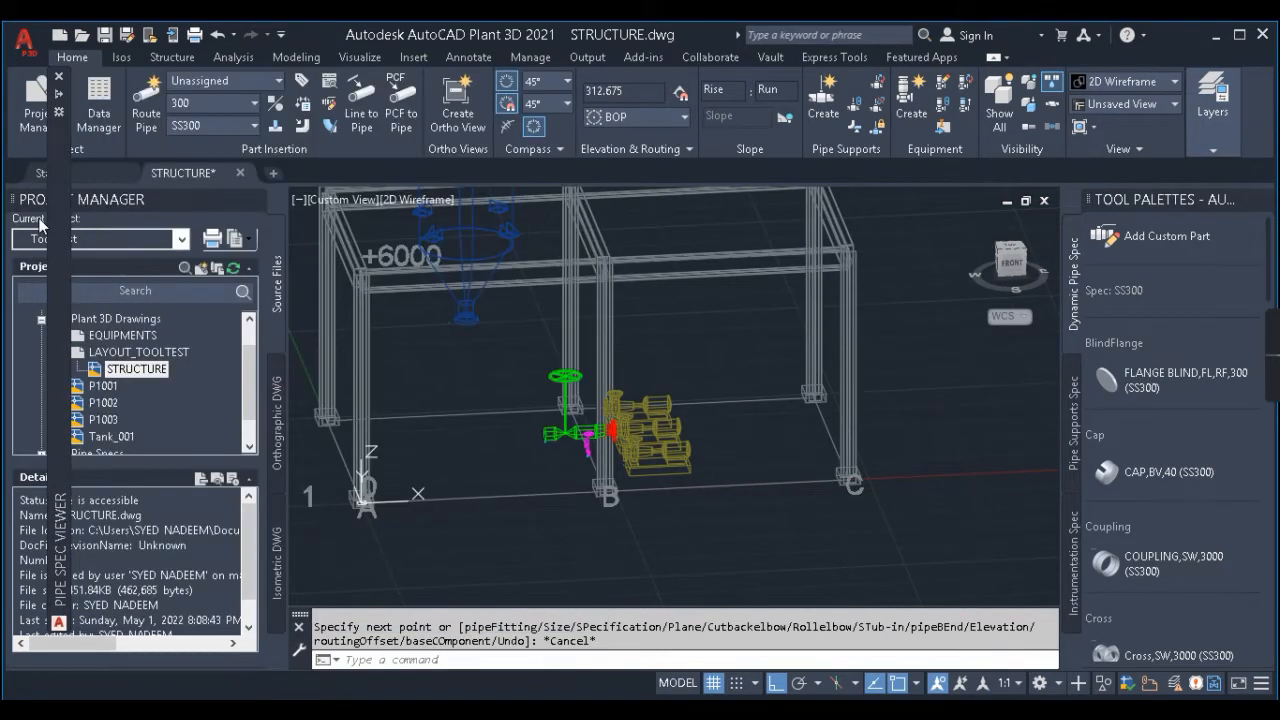
mouse_move(61, 228)
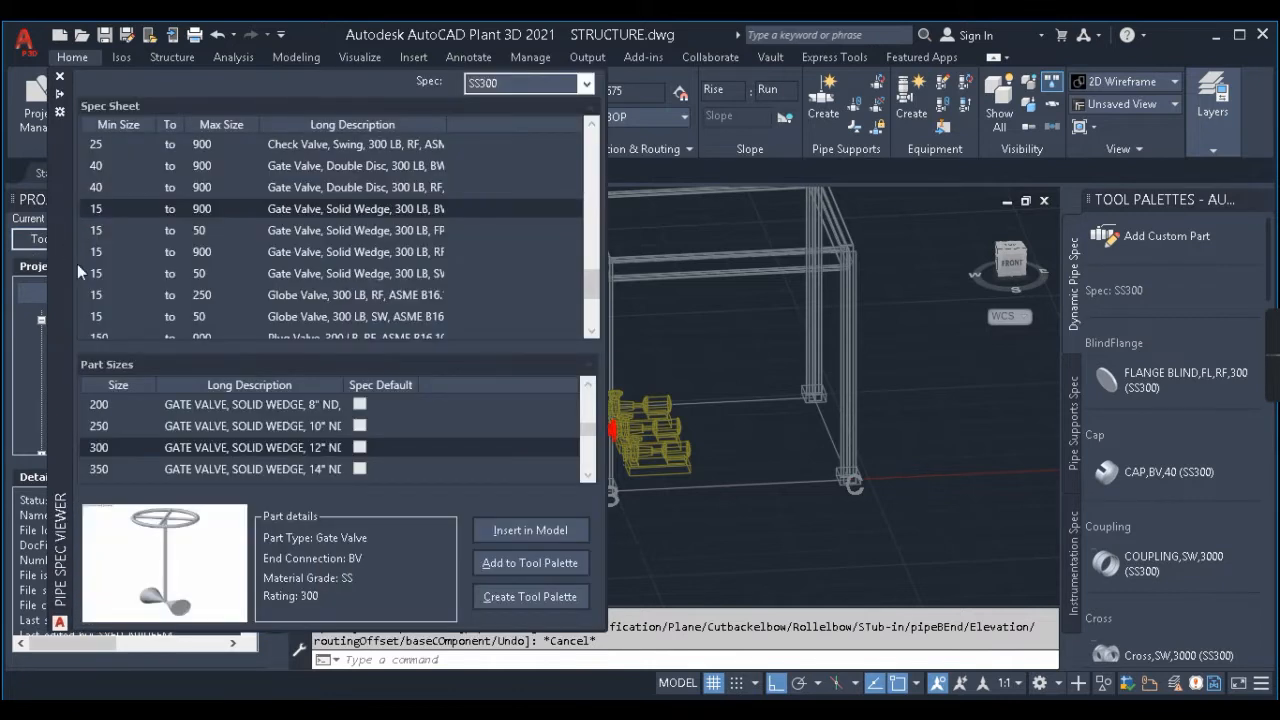
drag(591, 280, 595, 232)
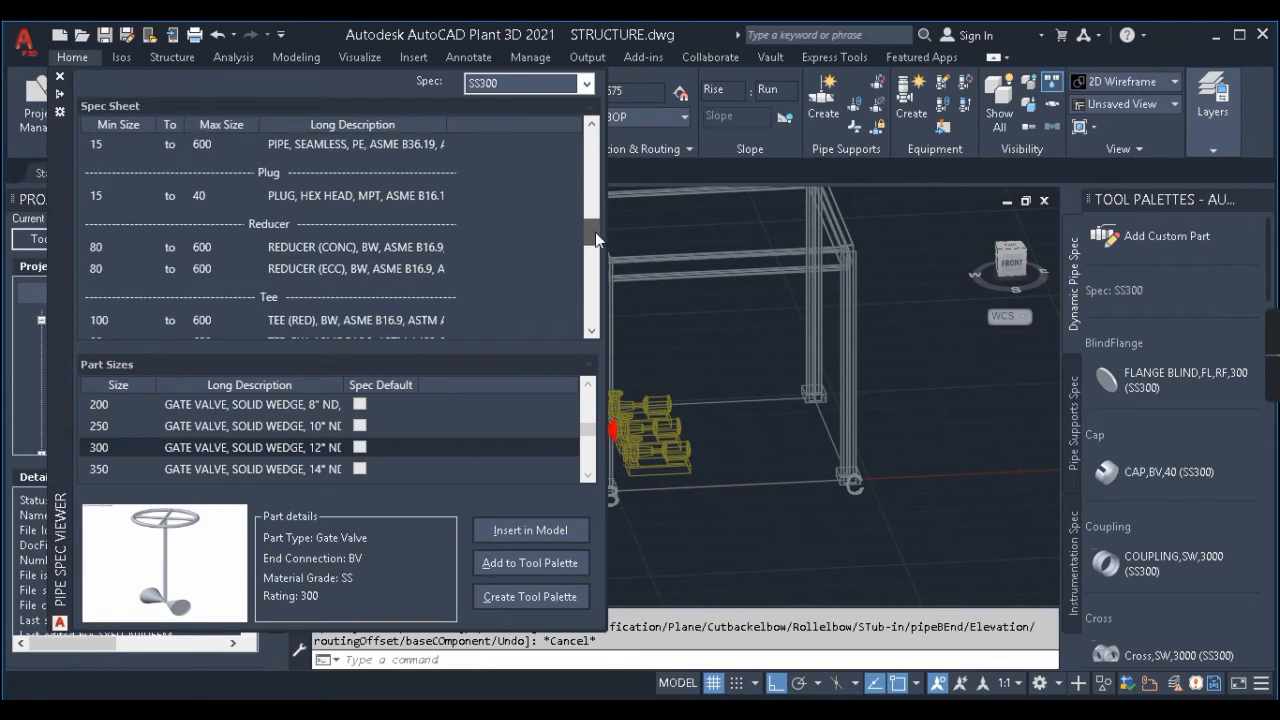
click(334, 247)
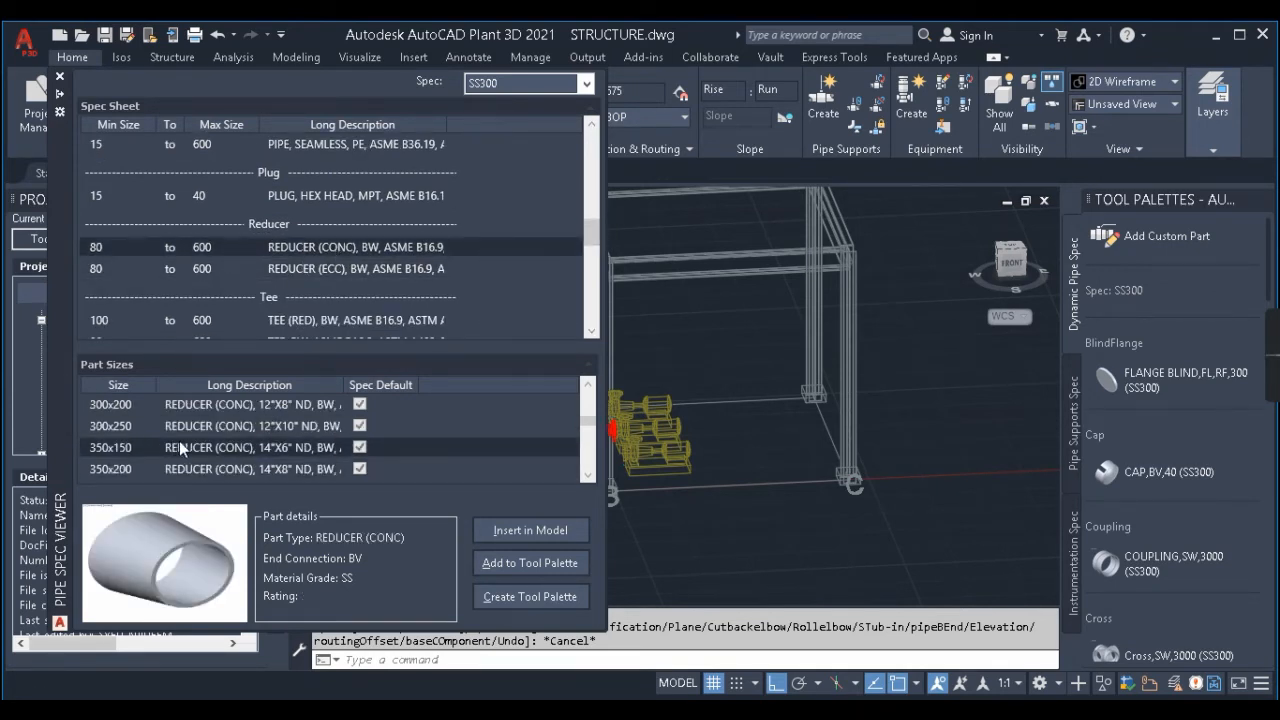
scroll(196, 442, down, 3)
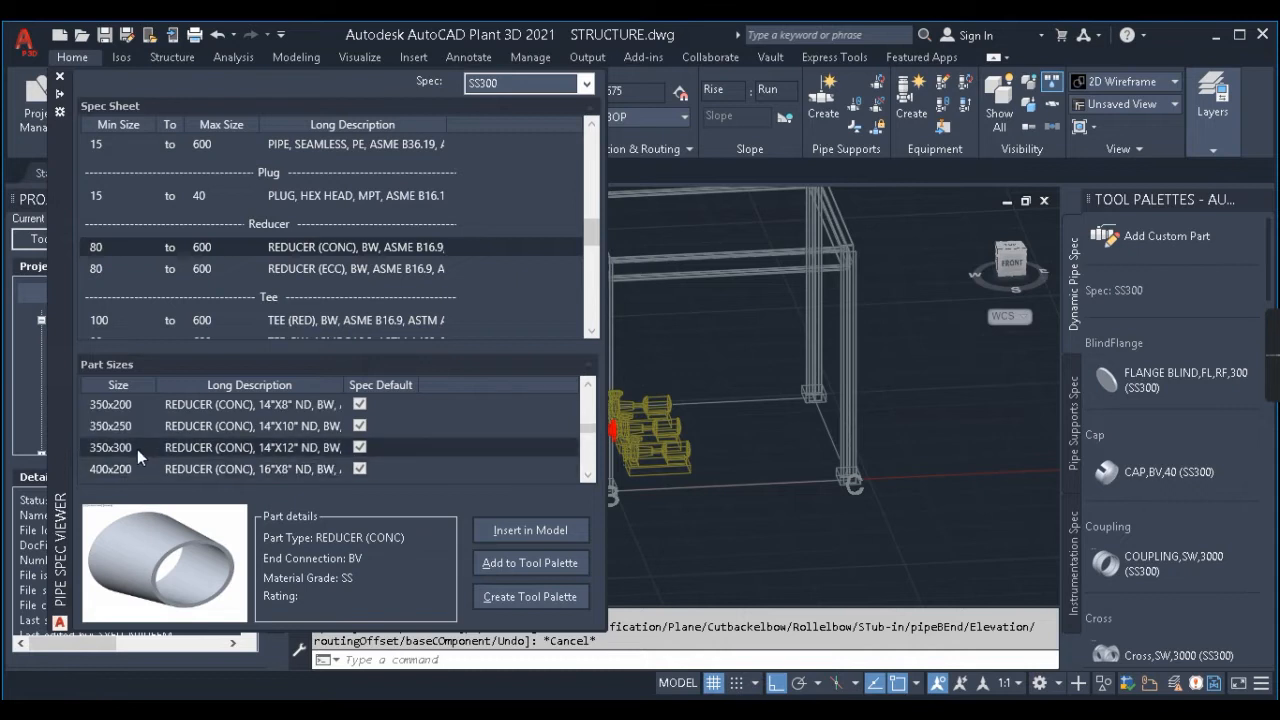
click(536, 532)
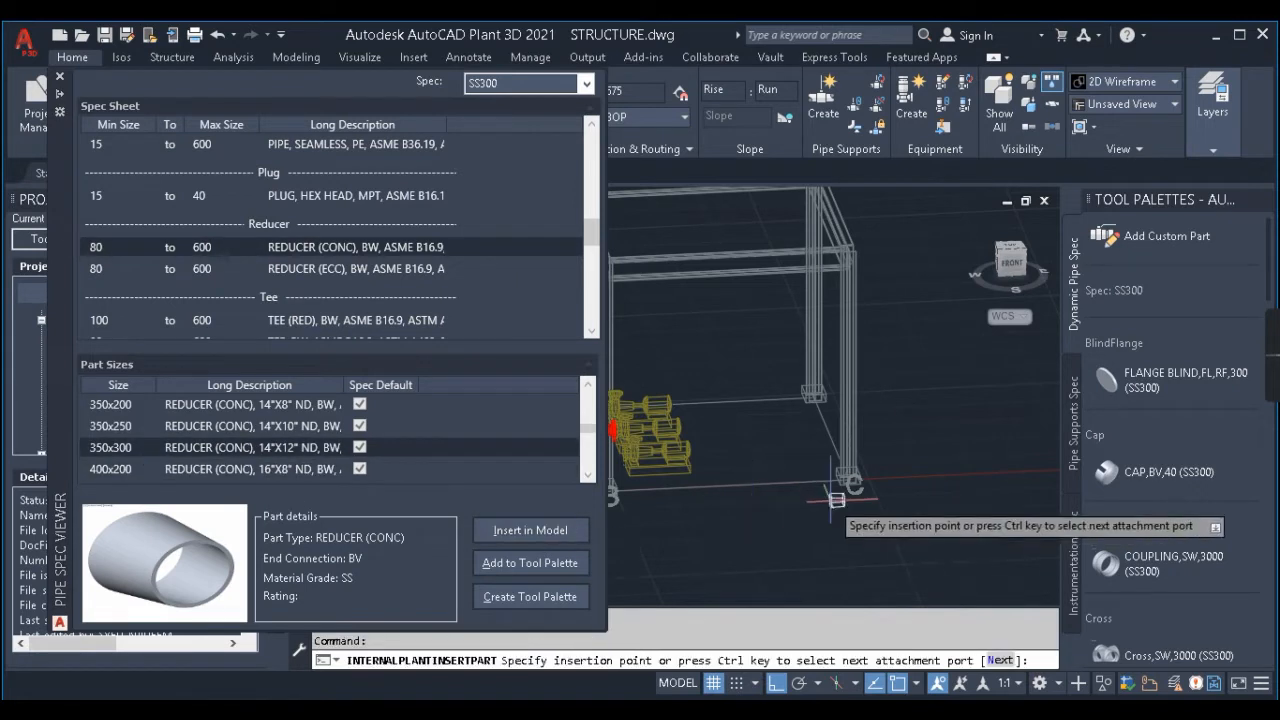
Step: Switch the reducer to its other attachment port and place it on the suction pipe's open end, keeping the default rotation
scroll(857, 462, up, 5)
scroll(857, 462, up, 3)
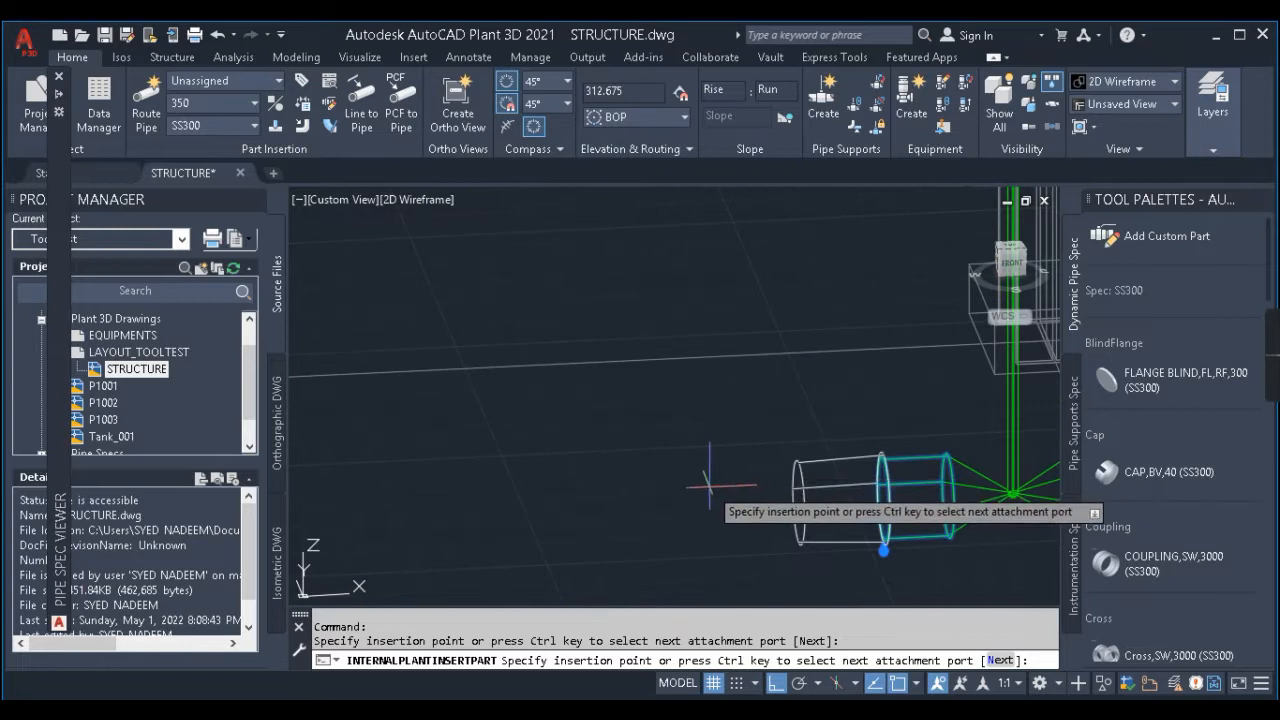
text(n)
key(Return)
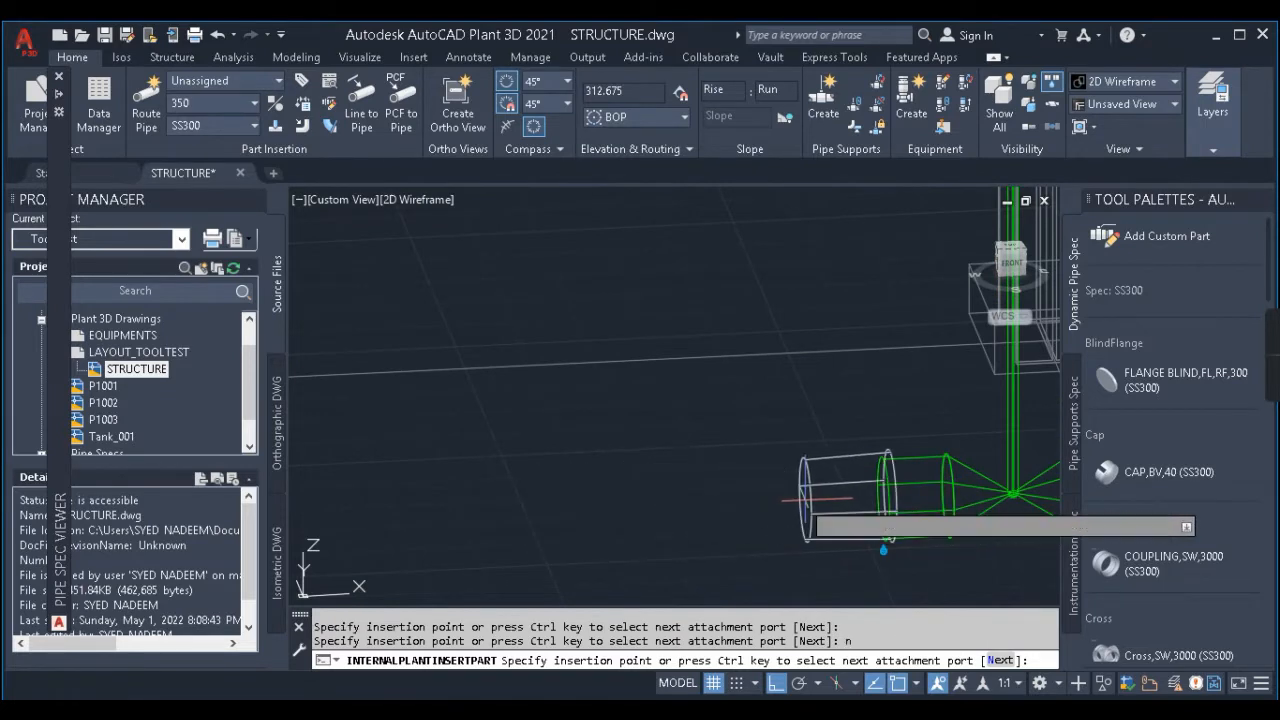
click(883, 492)
key(Return)
scroll(510, 434, down, 4)
key(Escape)
scroll(662, 443, up, 3)
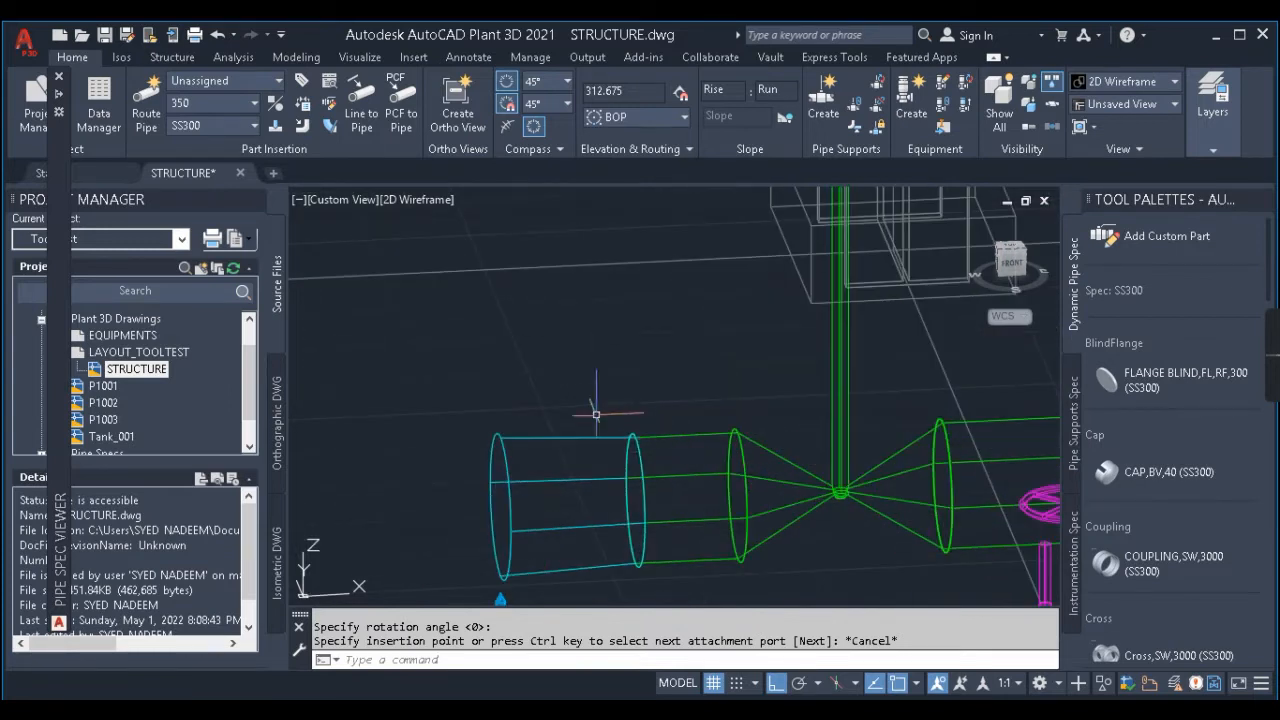
Step: Switch to the P&ID and check the fitting on the 14" line upstream of the middle pump's reducer
scroll(611, 418, down, 4)
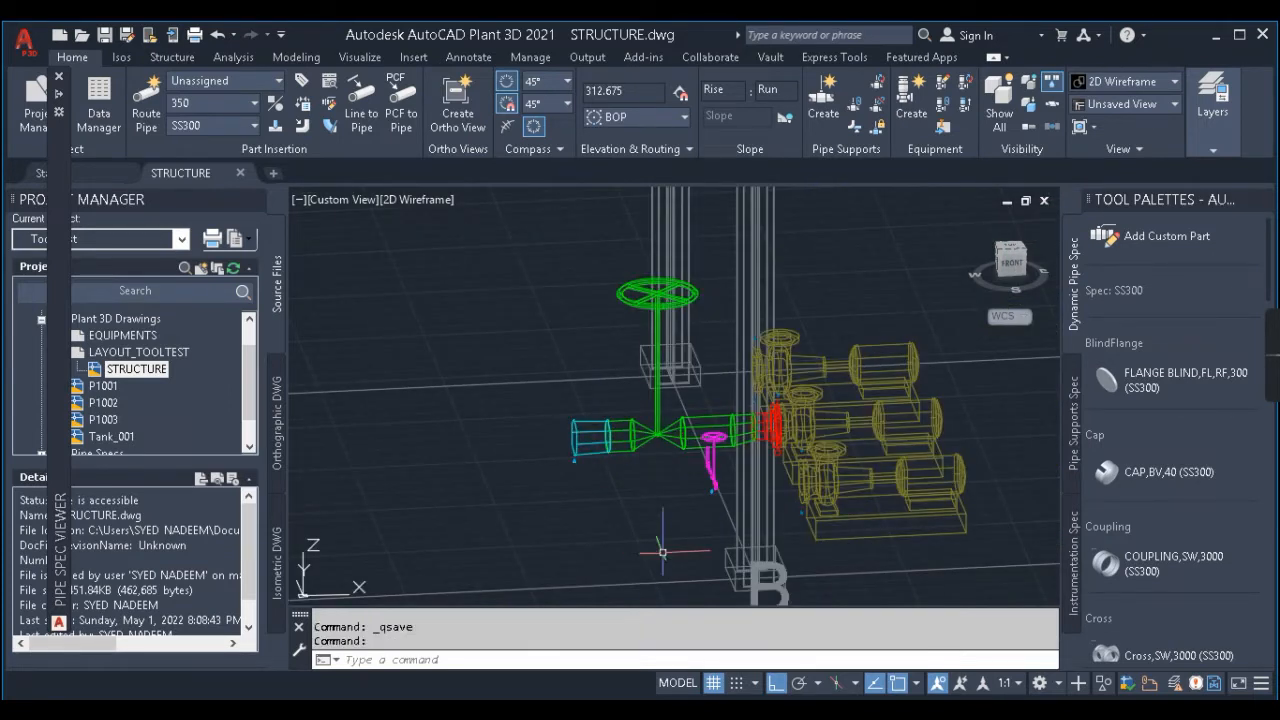
click(378, 628)
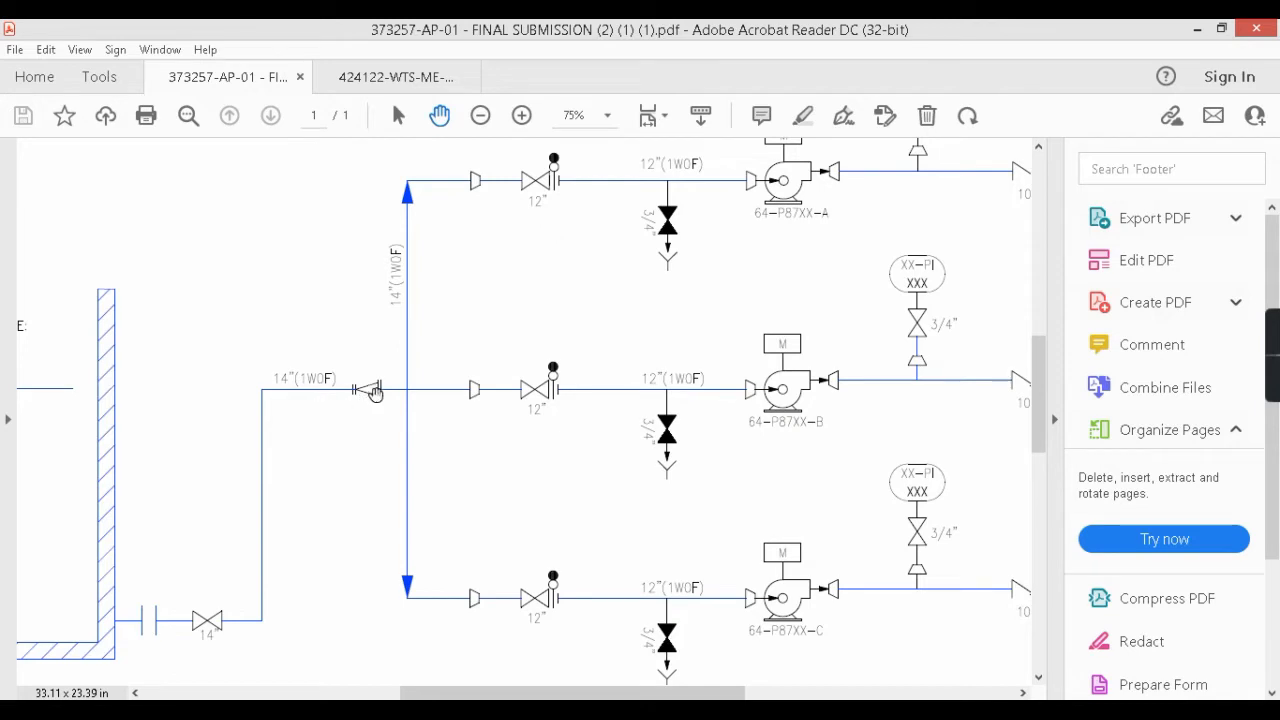
click(1197, 30)
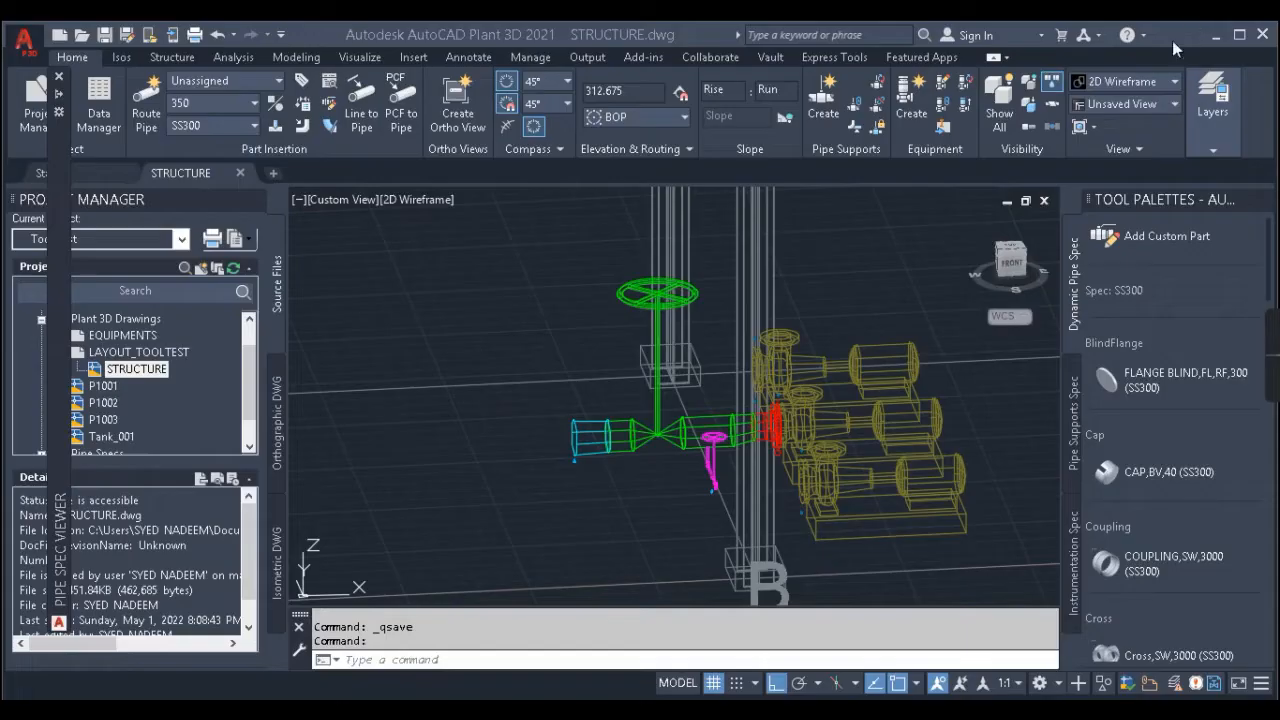
Step: Route a 350-size pipe 250 straight out from the reducer's large end
click(592, 437)
key(Escape)
click(590, 437)
click(561, 436)
click(558, 436)
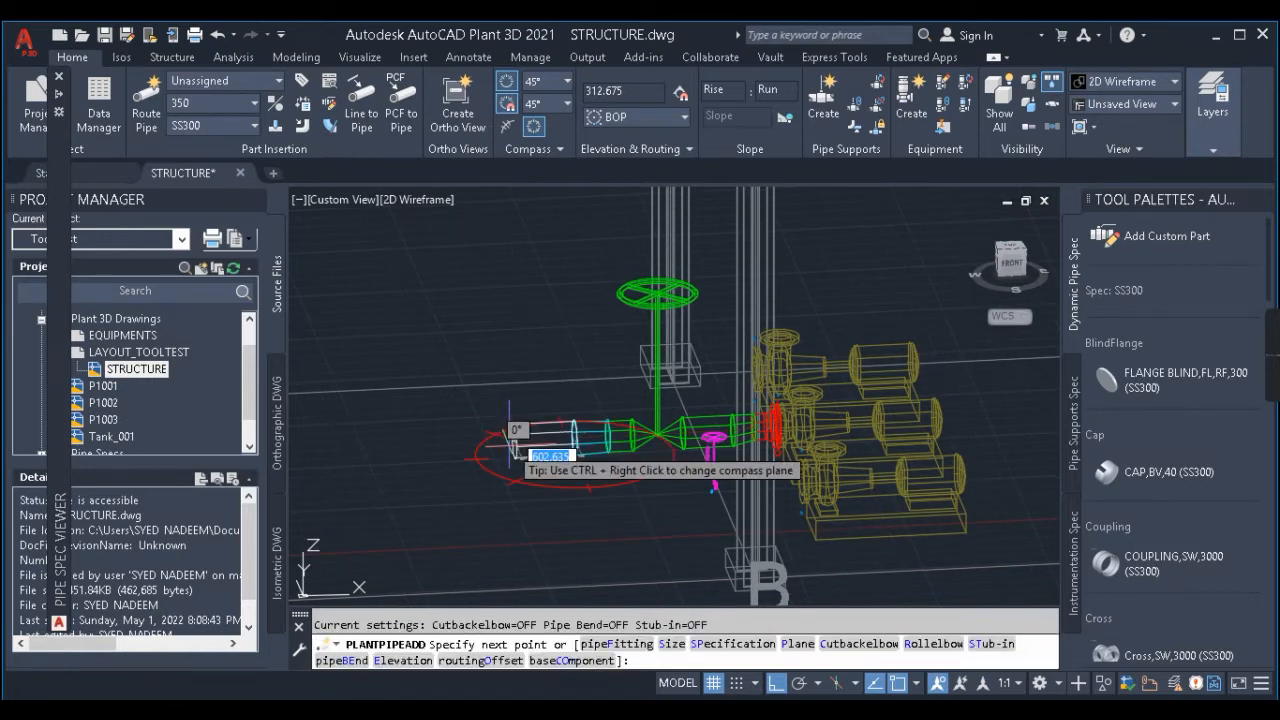
text(250)
key(Return)
key(Escape)
Step: Extend the 350-size pipe by a further 250 straight out from its open end
click(560, 451)
click(549, 438)
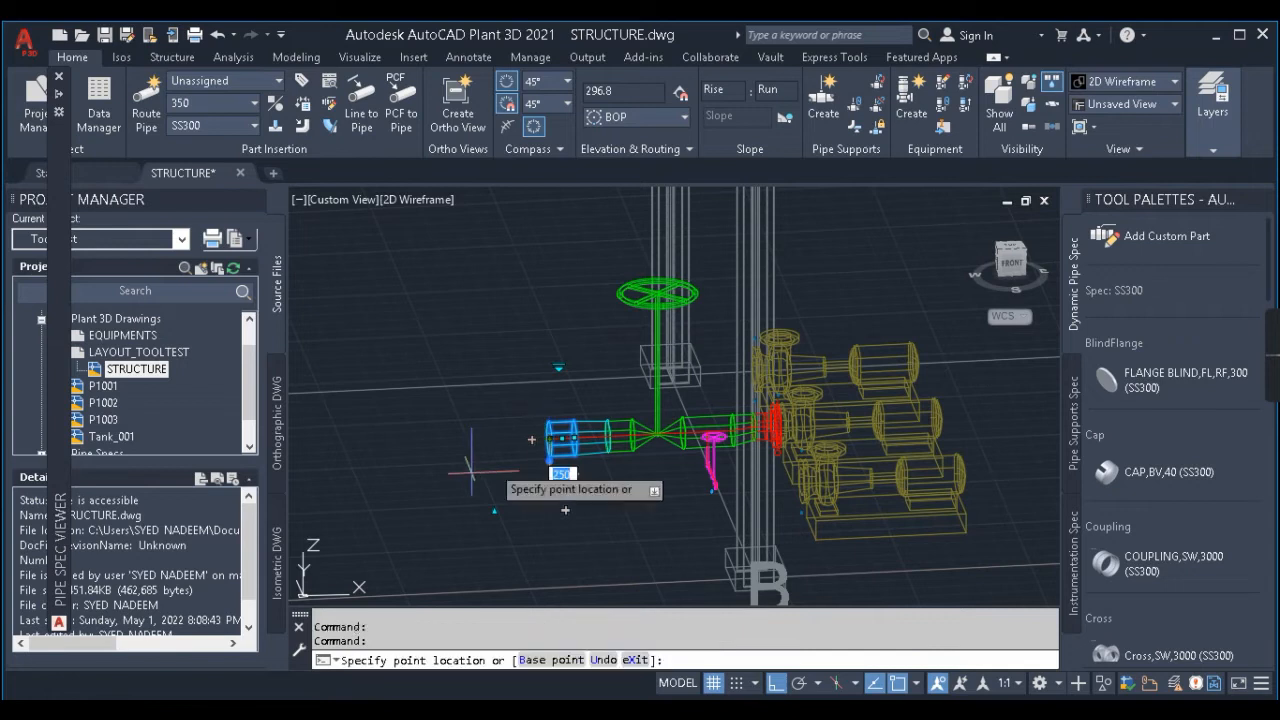
text(250)
key(Return)
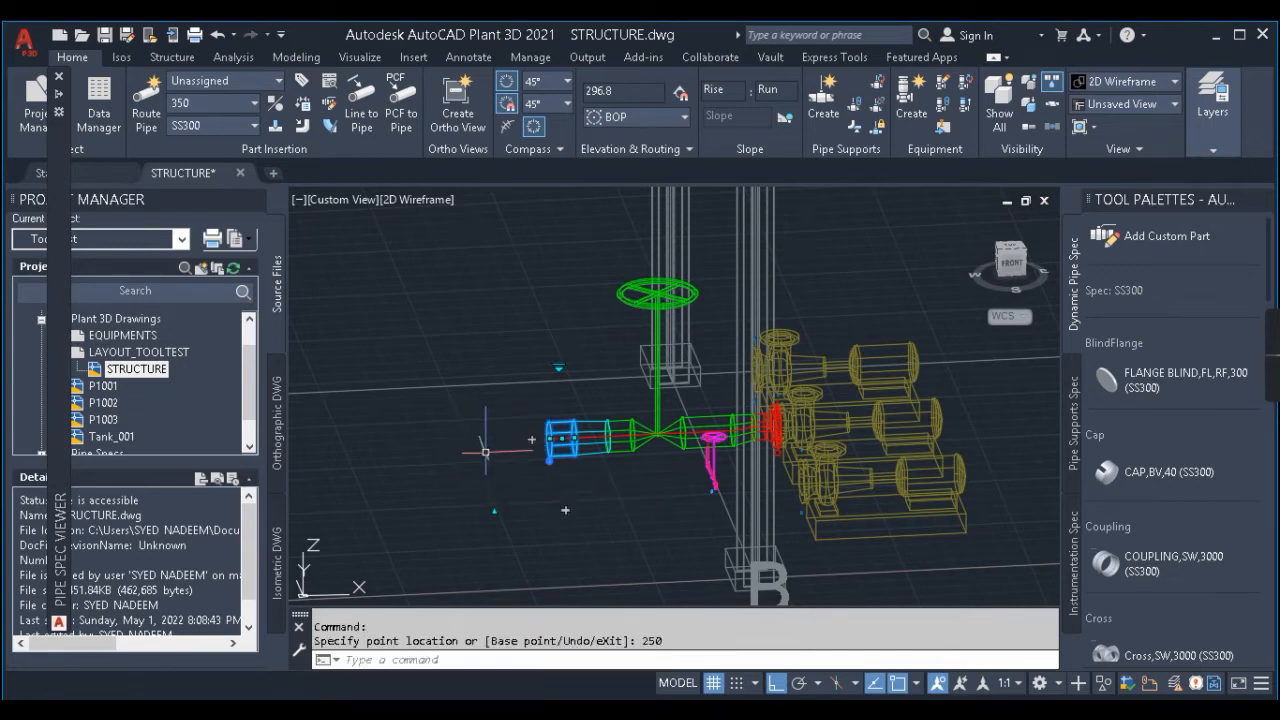
click(531, 438)
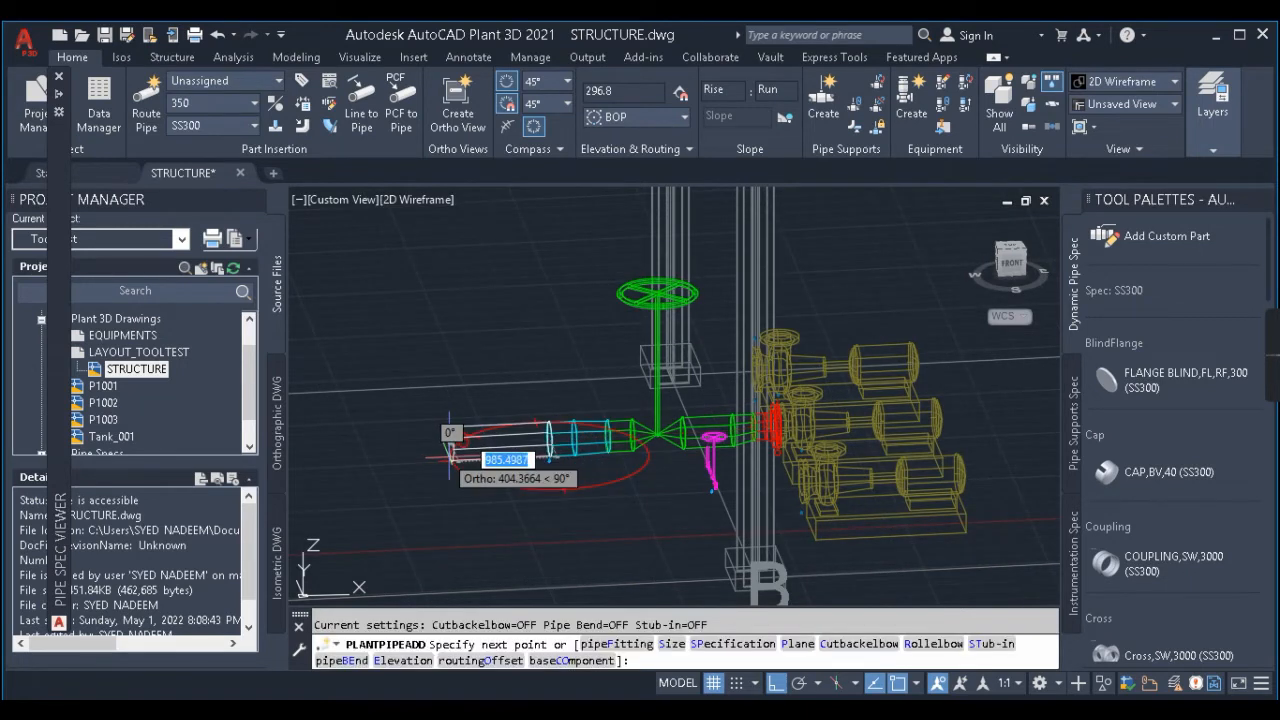
key(Escape)
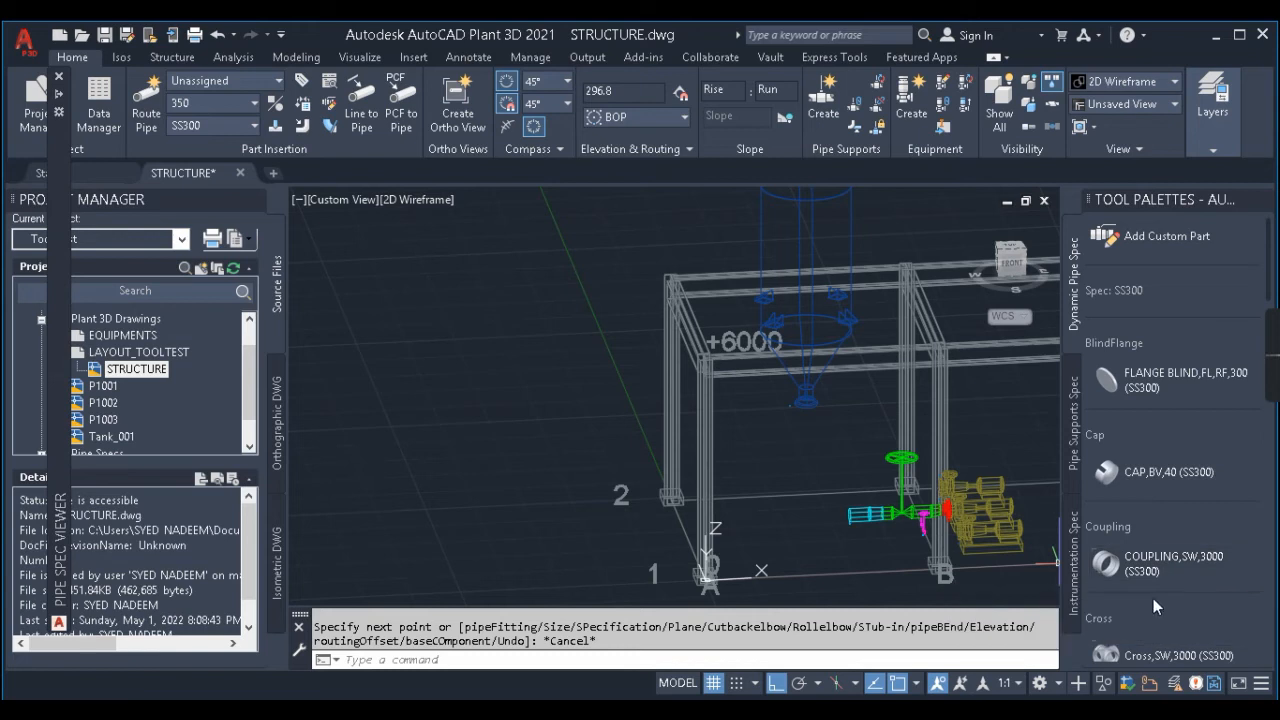
Step: Attach a 350-size SS300 weld neck flange (FLANGE WN,FL,RF,300) to the open end of the extended suction pipe
scroll(1153, 598, down, 2)
scroll(892, 556, up, 2)
scroll(920, 547, up, 2)
middle_drag(916, 548, 466, 529)
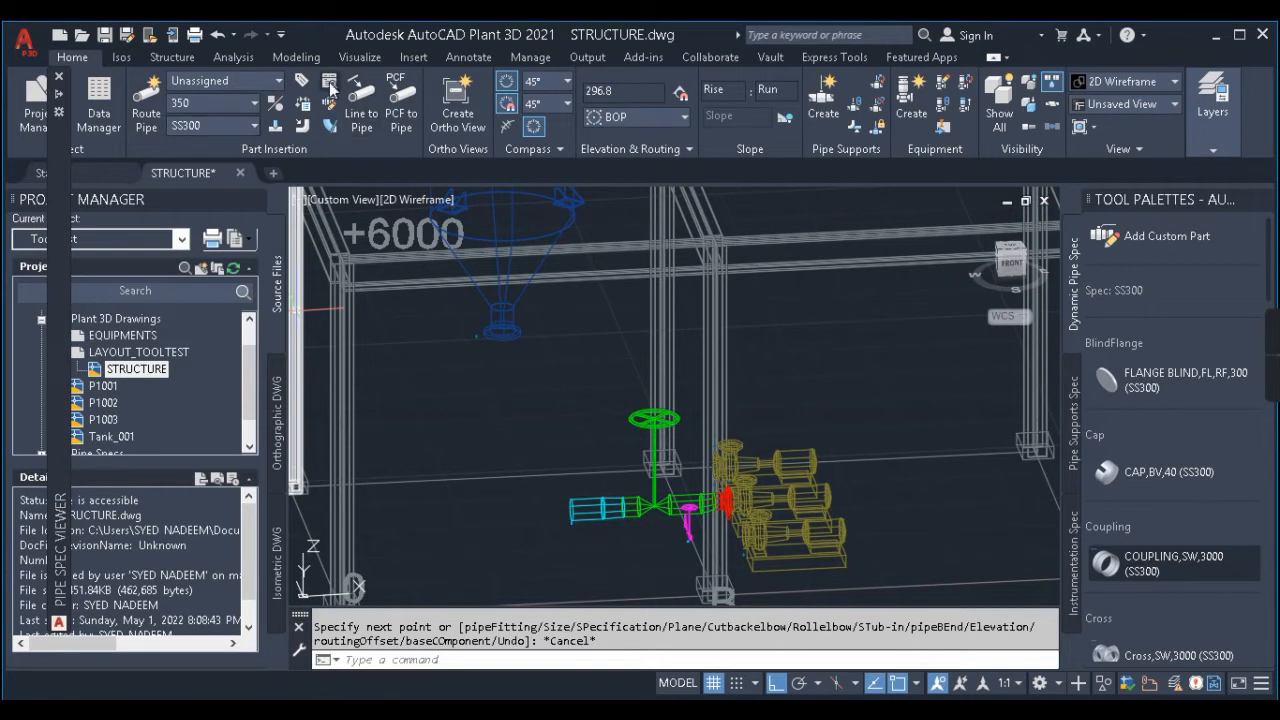
mouse_move(61, 198)
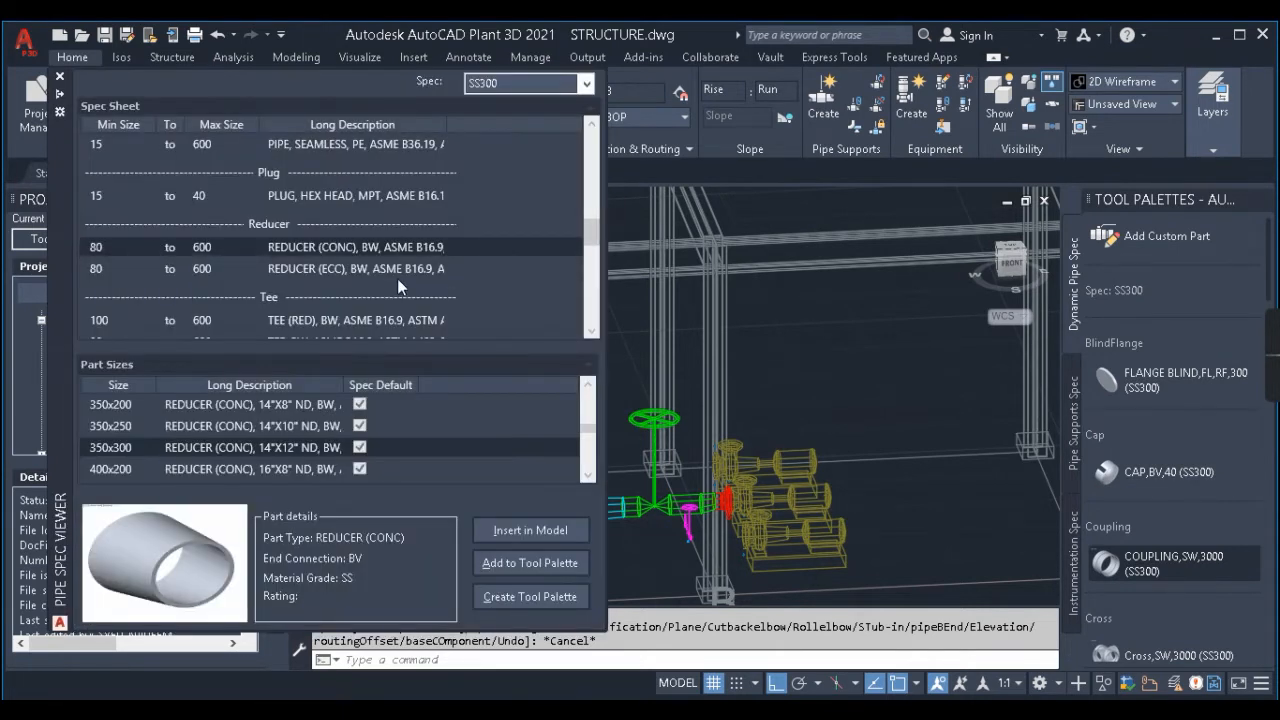
drag(1275, 298, 1274, 405)
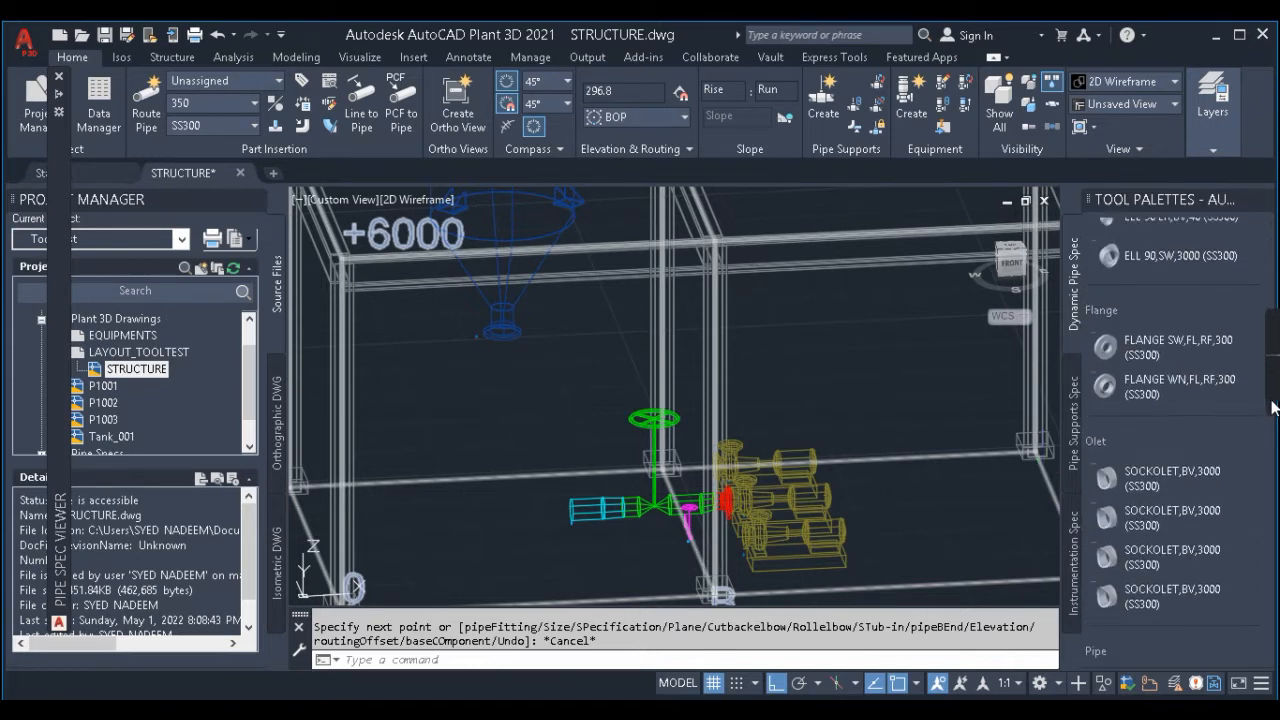
click(1165, 382)
scroll(545, 520, up, 4)
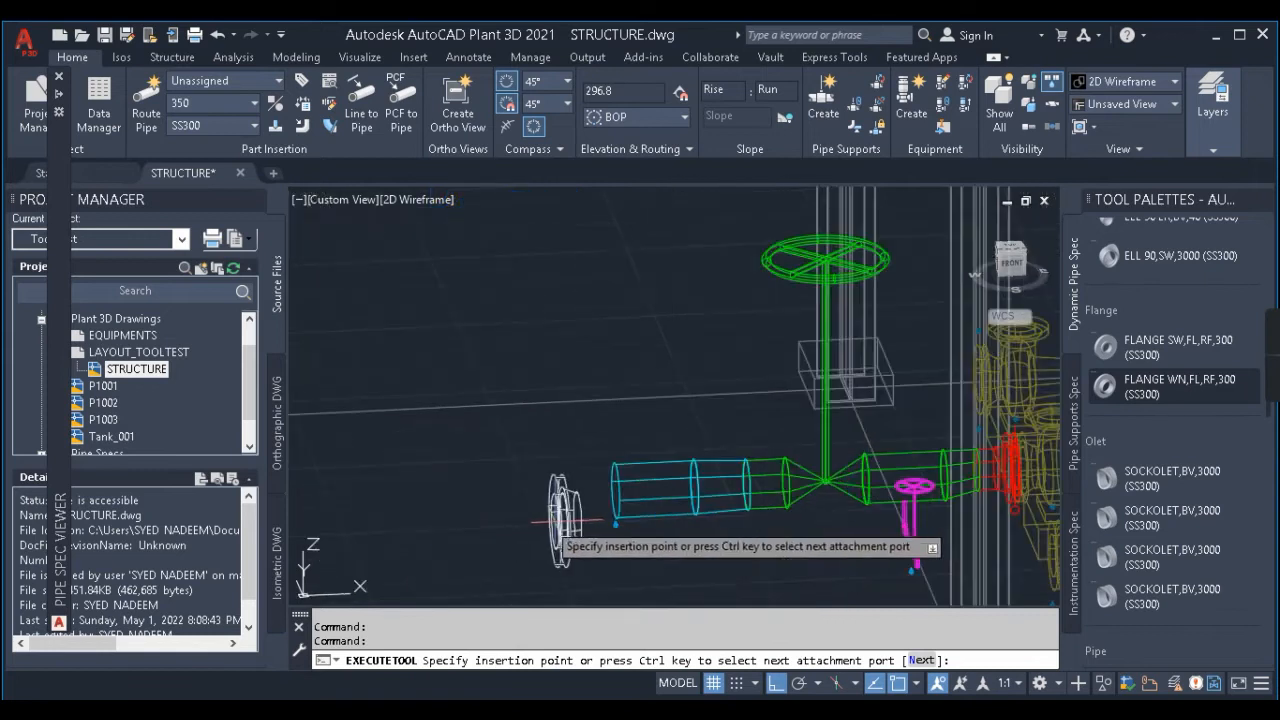
click(610, 510)
key(Escape)
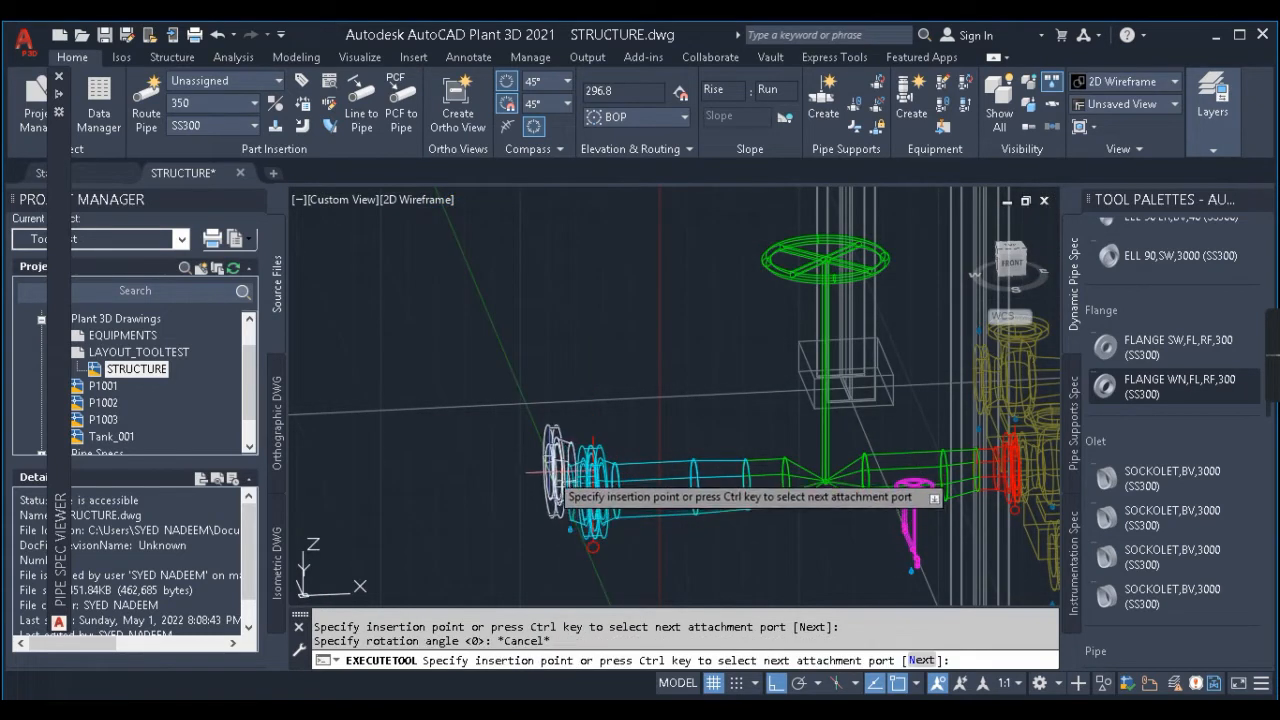
key(Escape)
scroll(535, 473, down, 3)
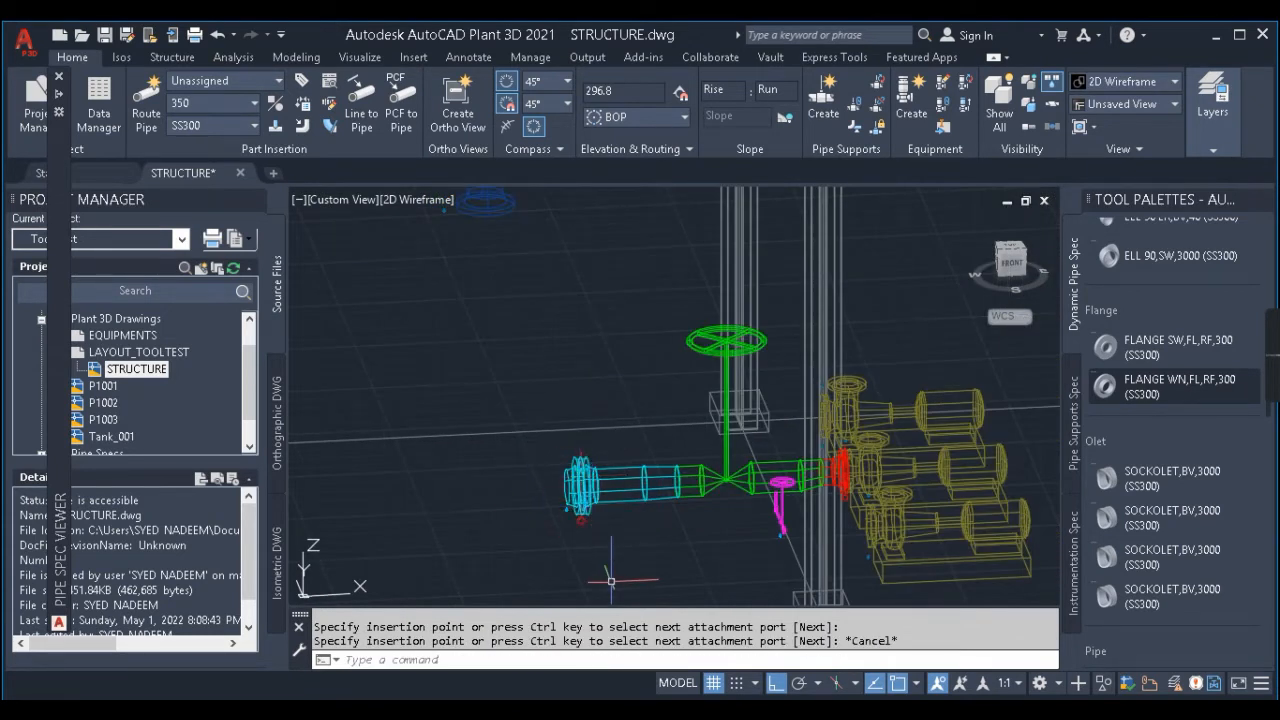
Step: Switch to the P&ID and check the 14" suction header feeding the three pumps against the modelled line
click(482, 708)
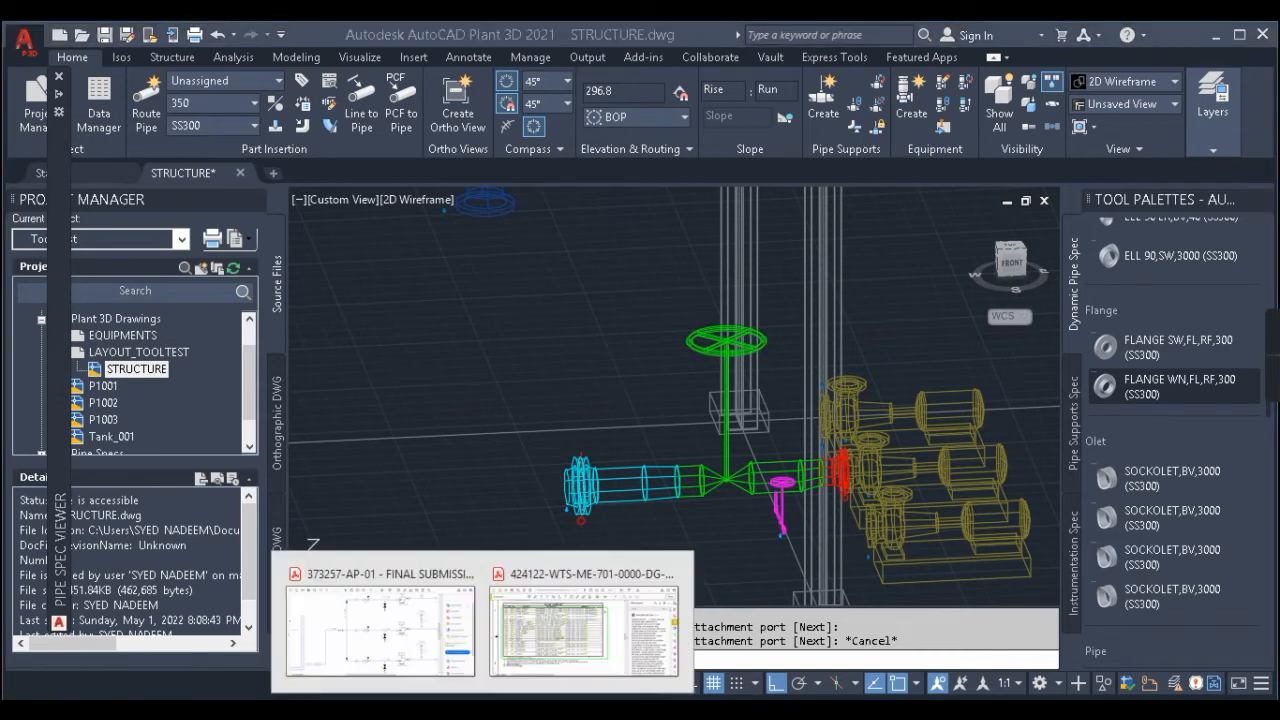
click(389, 632)
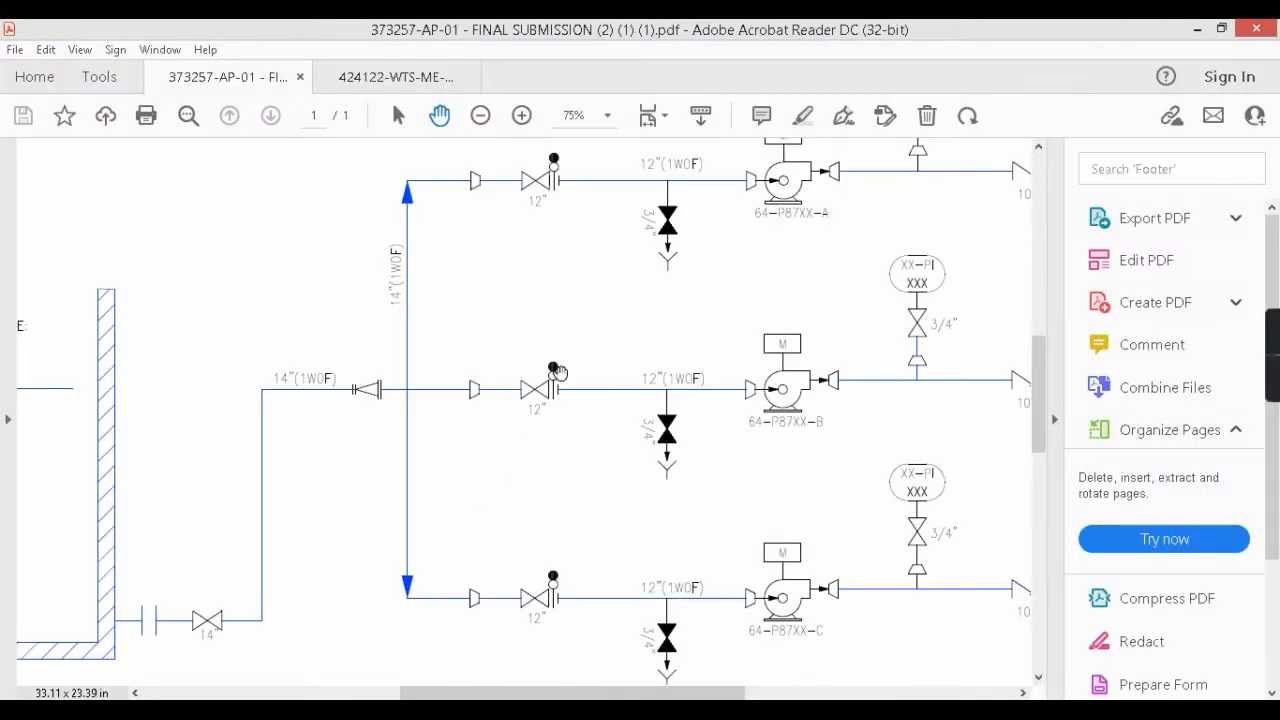
ctrl+scroll(557, 372, down, 3)
ctrl+scroll(506, 392, up, 3)
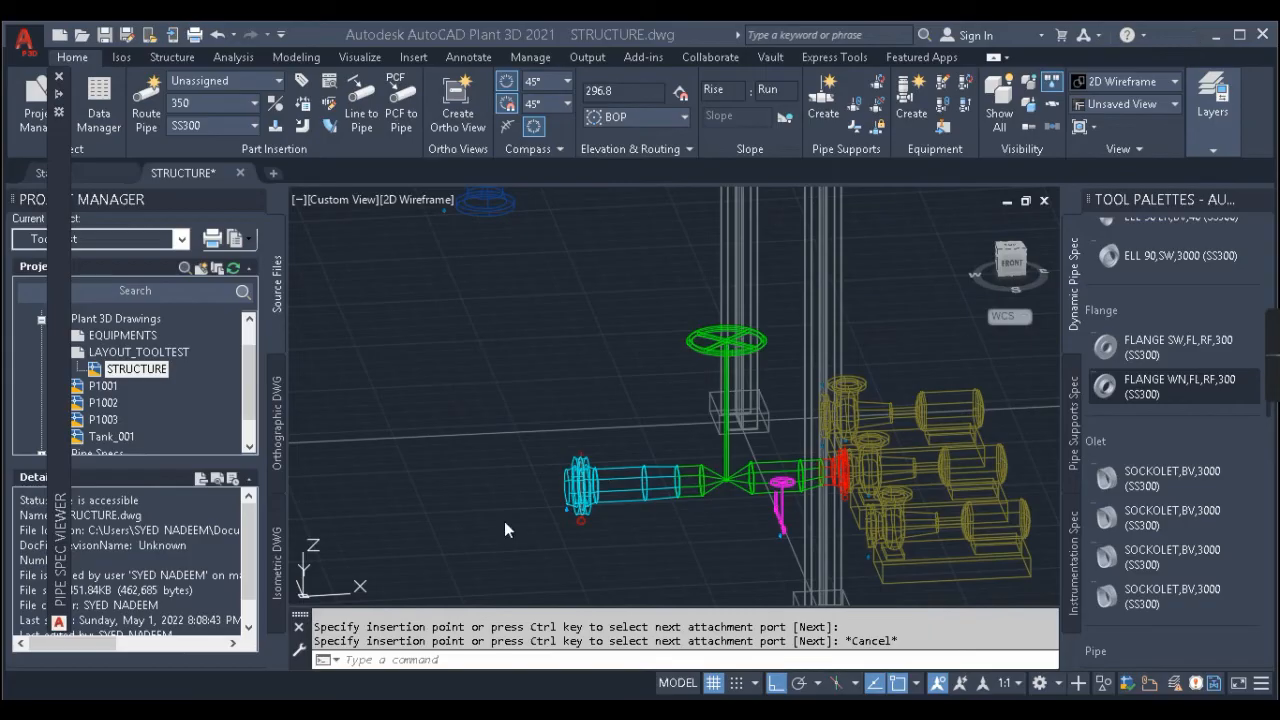
scroll(555, 445, down, 5)
shift+middle_drag(551, 449, 575, 600)
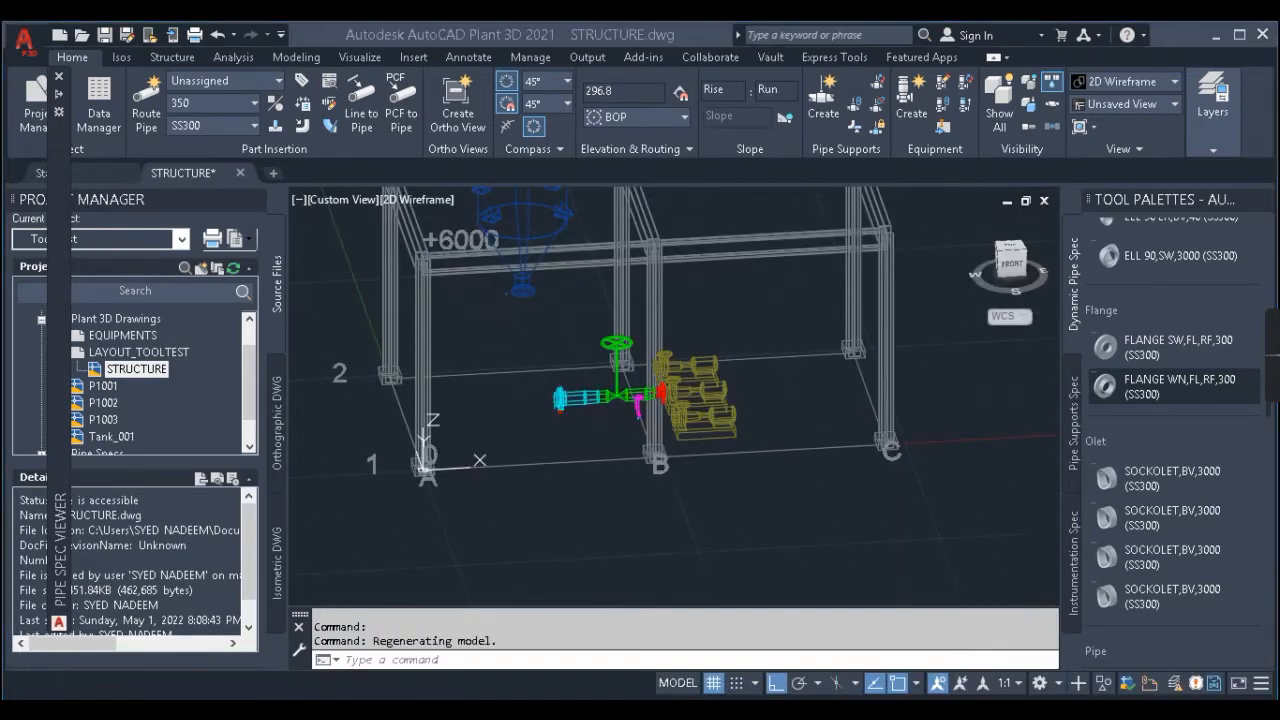
Step: Check the 14" valve and line leaving the tank on the P&ID, returning to the 3D model
click(318, 560)
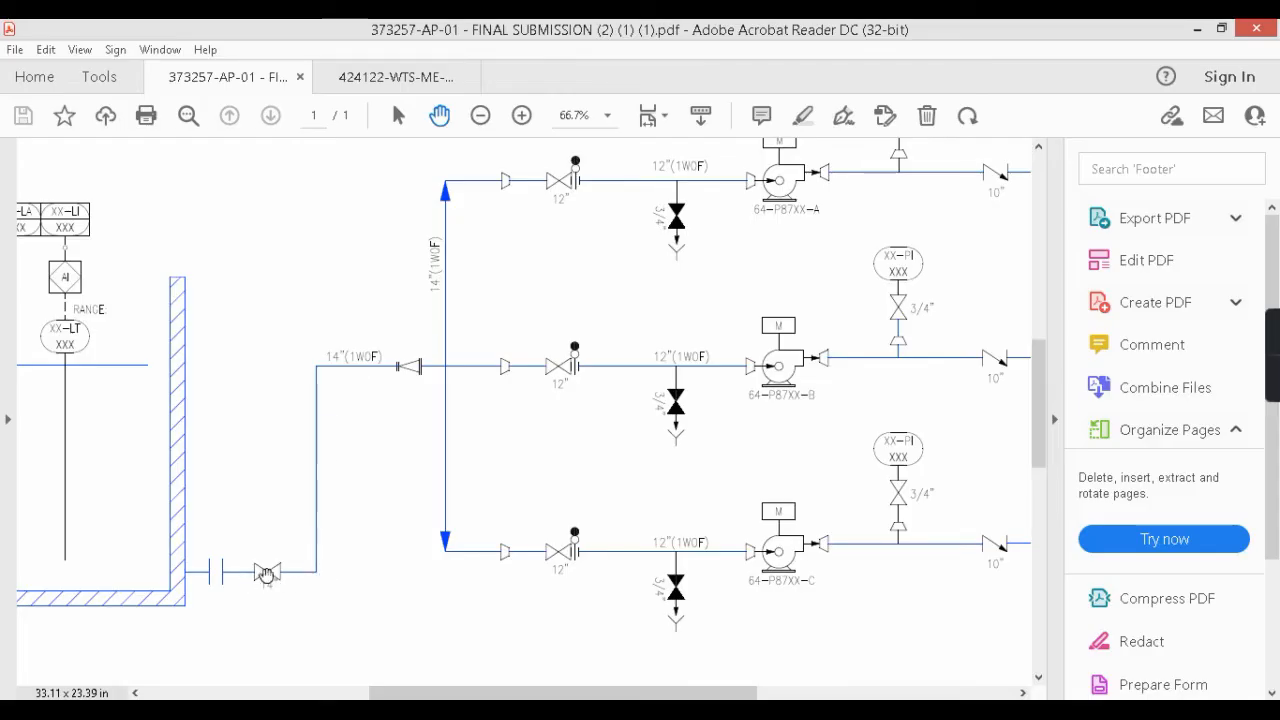
click(1197, 29)
scroll(560, 306, up, 2)
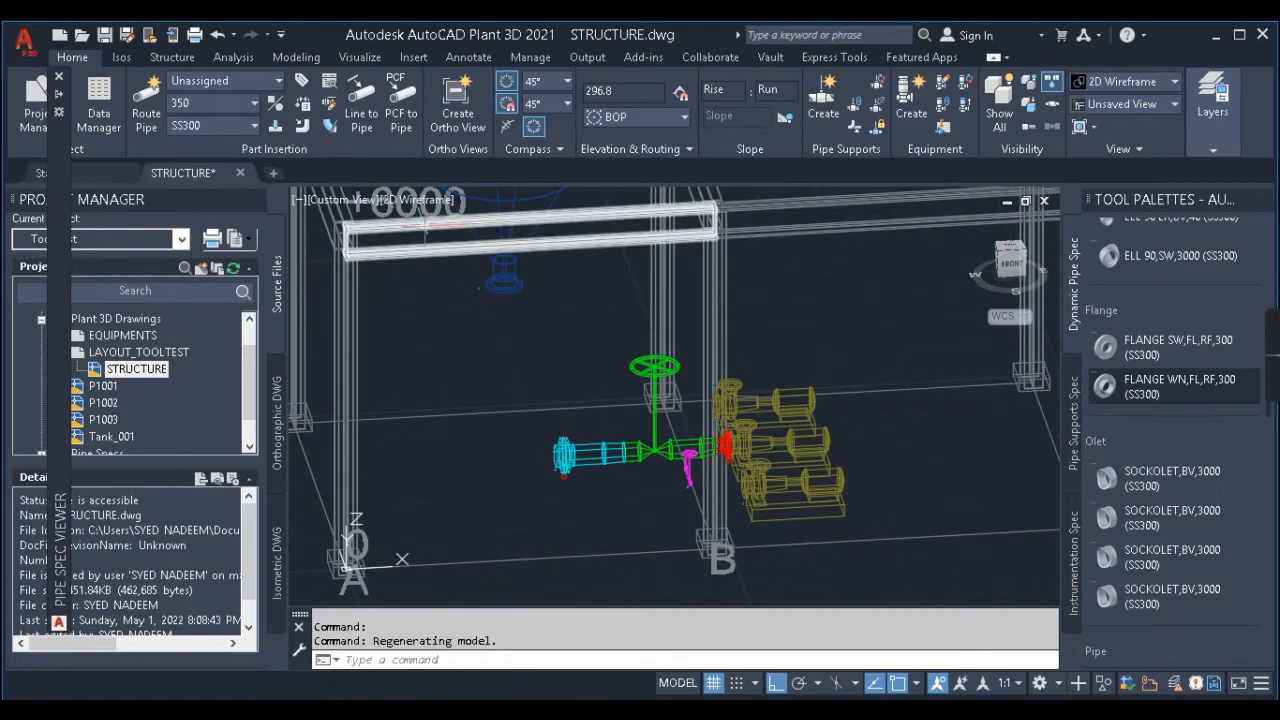
Step: Route a 350-size SS300 pipe from the tank's bottom nozzle to the node of the suction line's open flange, accepting the first elbow solution
click(146, 102)
click(505, 290)
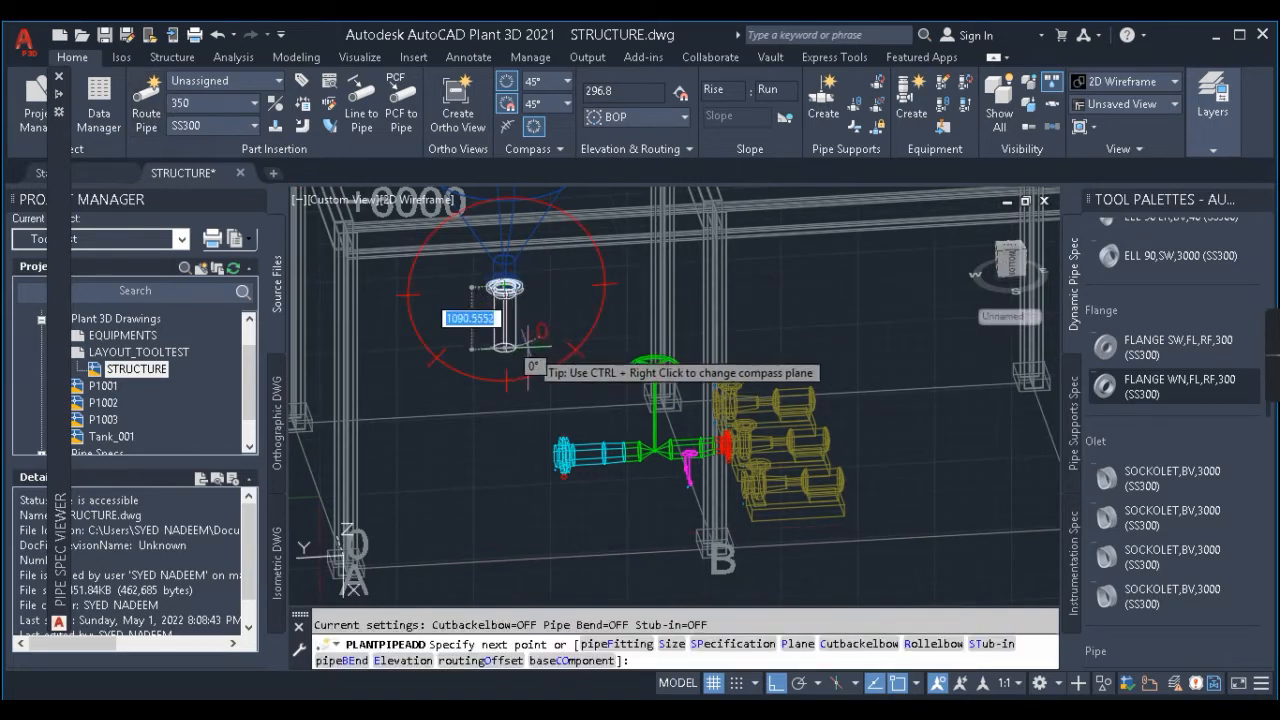
scroll(505, 330, up, 2)
scroll(505, 330, down, 2)
scroll(491, 475, up, 2)
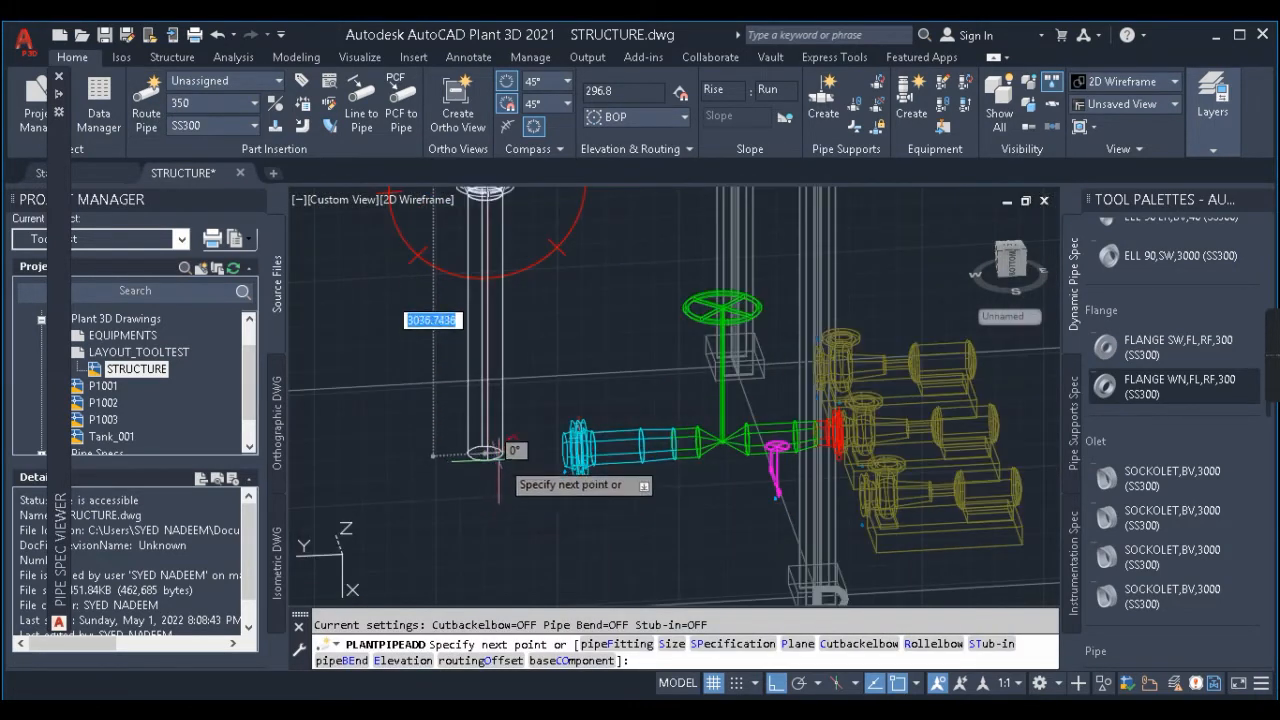
text(nod)
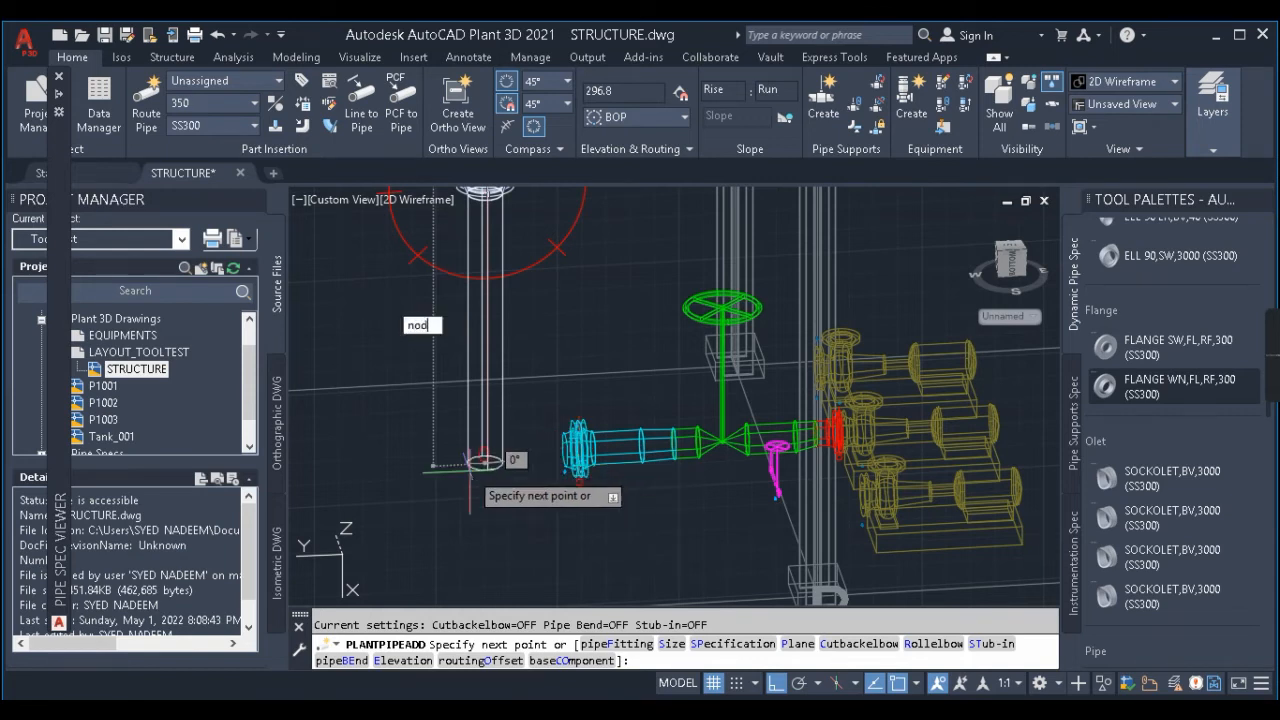
key(Return)
click(561, 457)
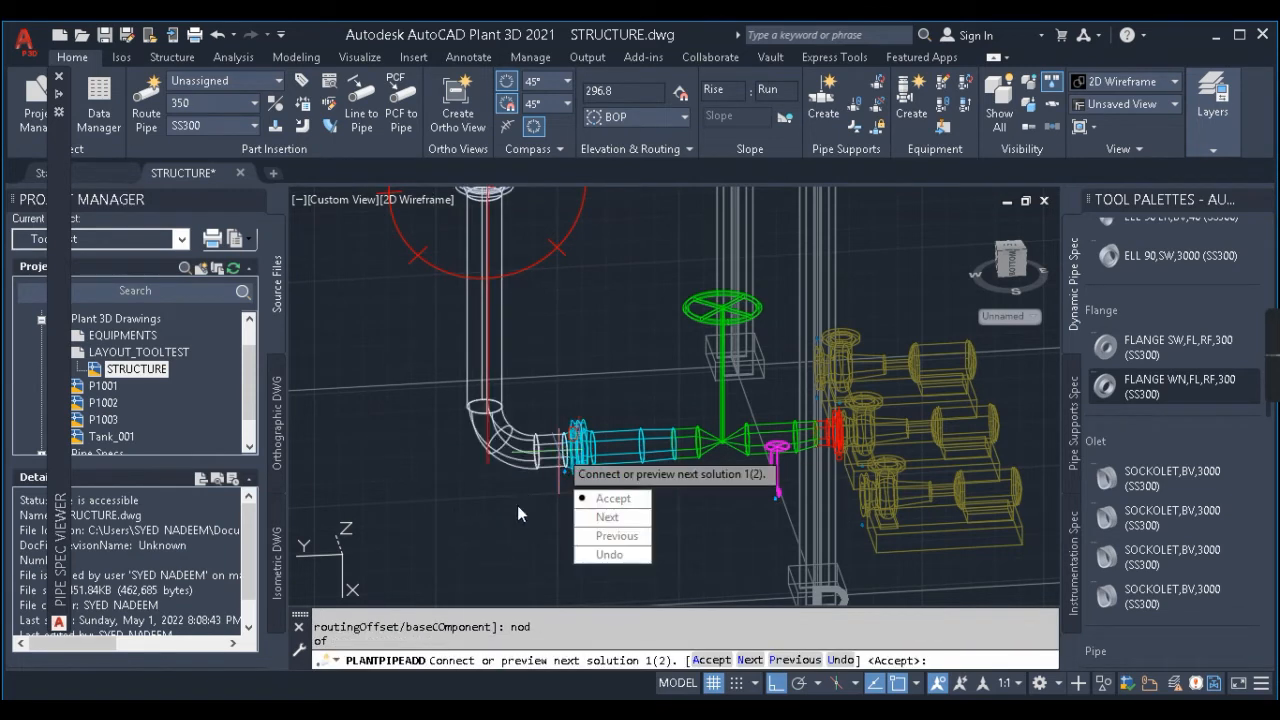
click(613, 499)
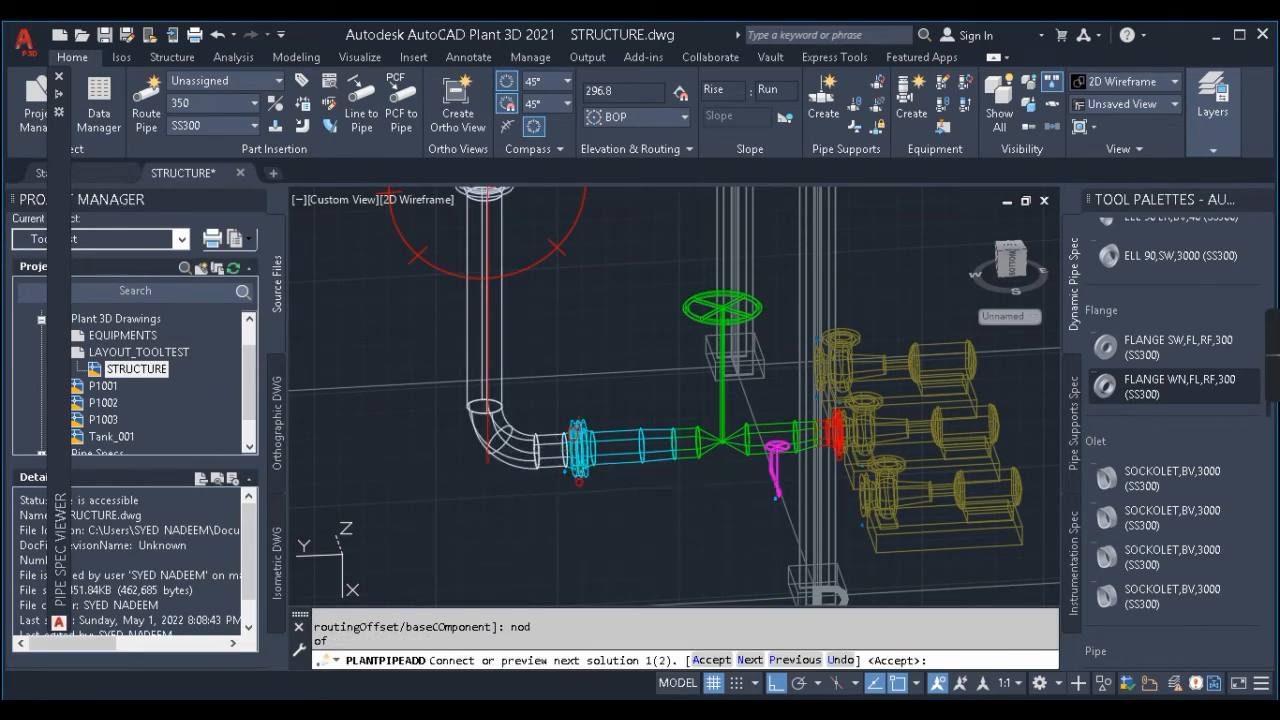
key(Escape)
shift+middle_drag(531, 414, 515, 362)
shift+middle_drag(463, 406, 520, 360)
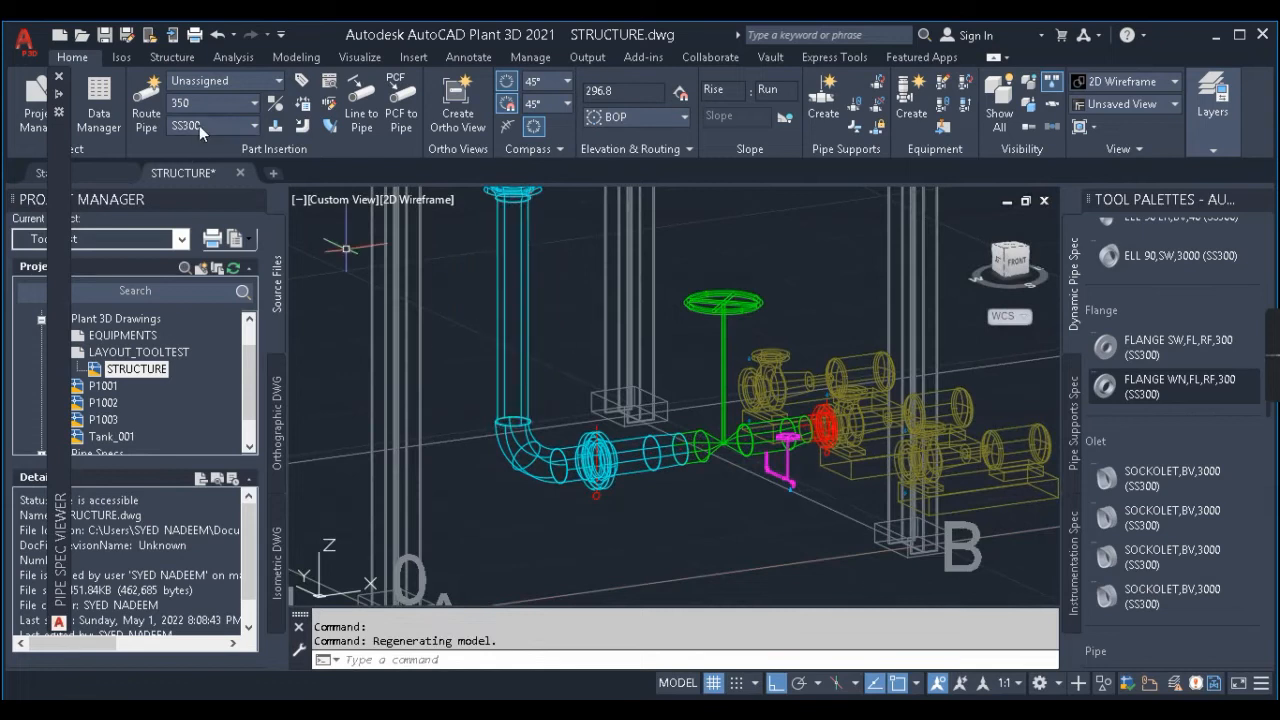
Step: Consult the P&ID for the components on the 14" line between the tank and the suction header
mouse_move(449, 691)
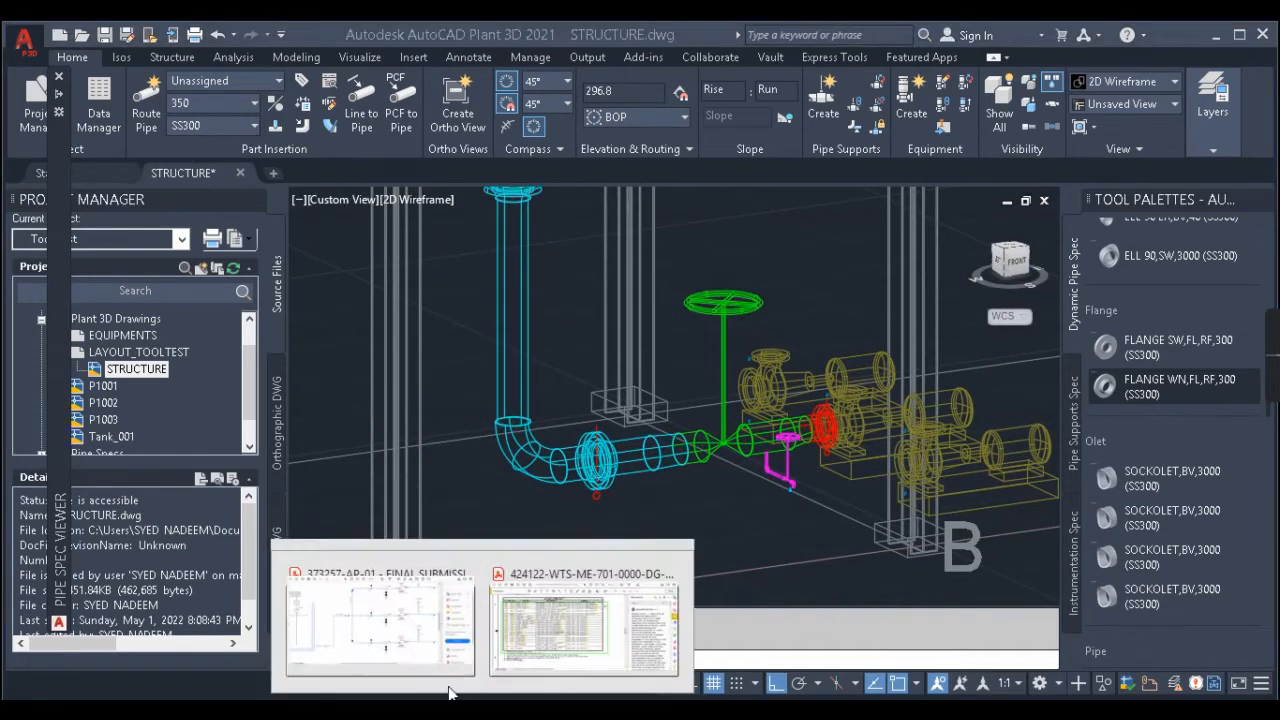
click(364, 652)
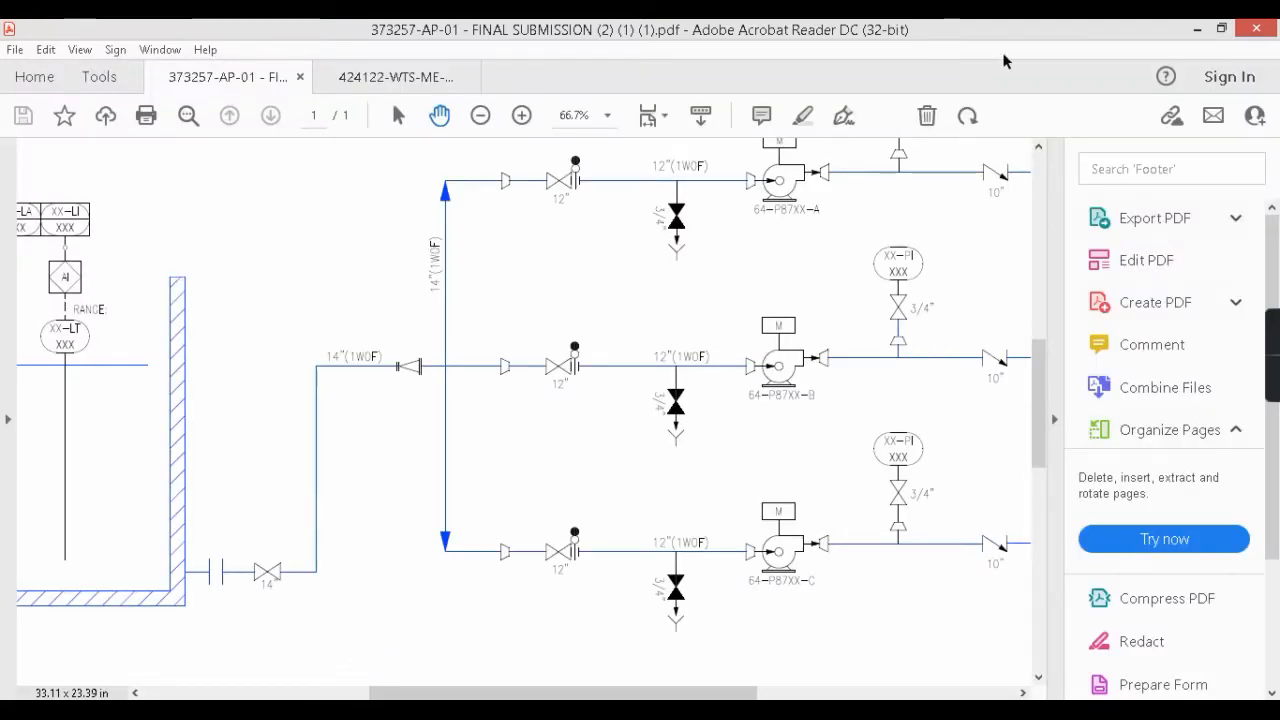
click(1225, 31)
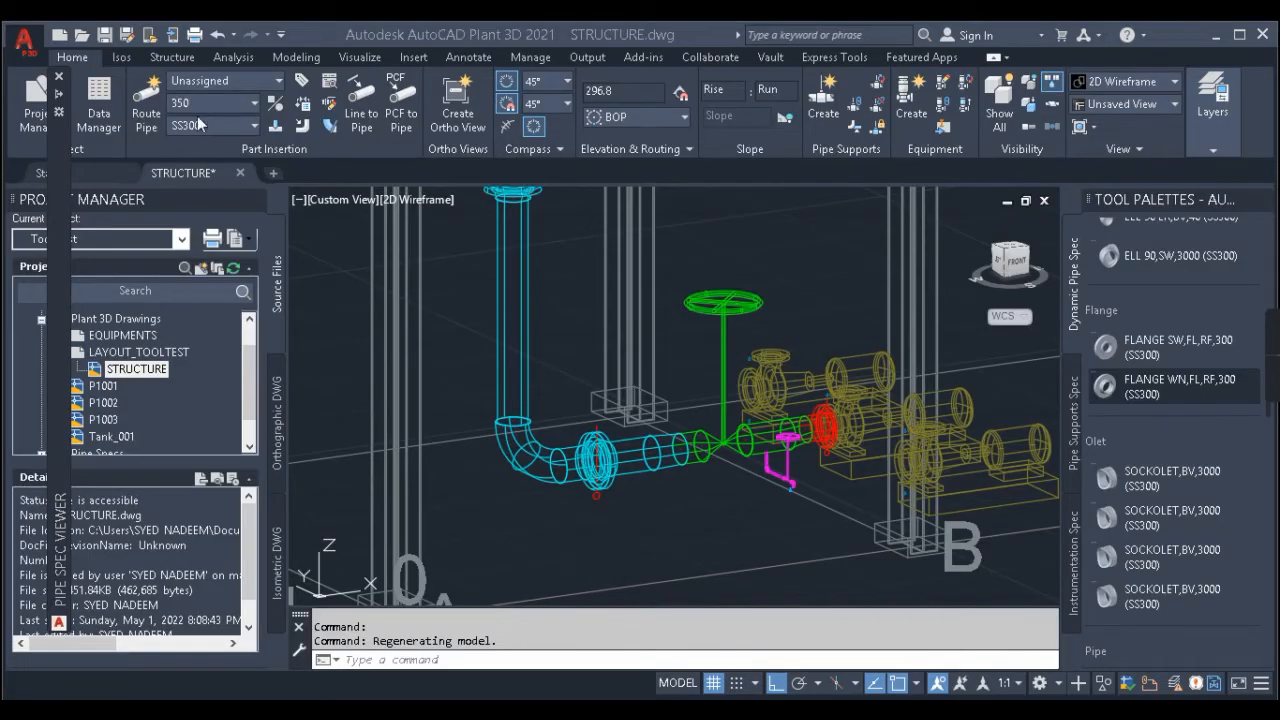
Step: Insert a 350-size SS300 handwheel valve into the vertical pipe below the tank, with its handwheel facing away from the pumps
mouse_move(55, 220)
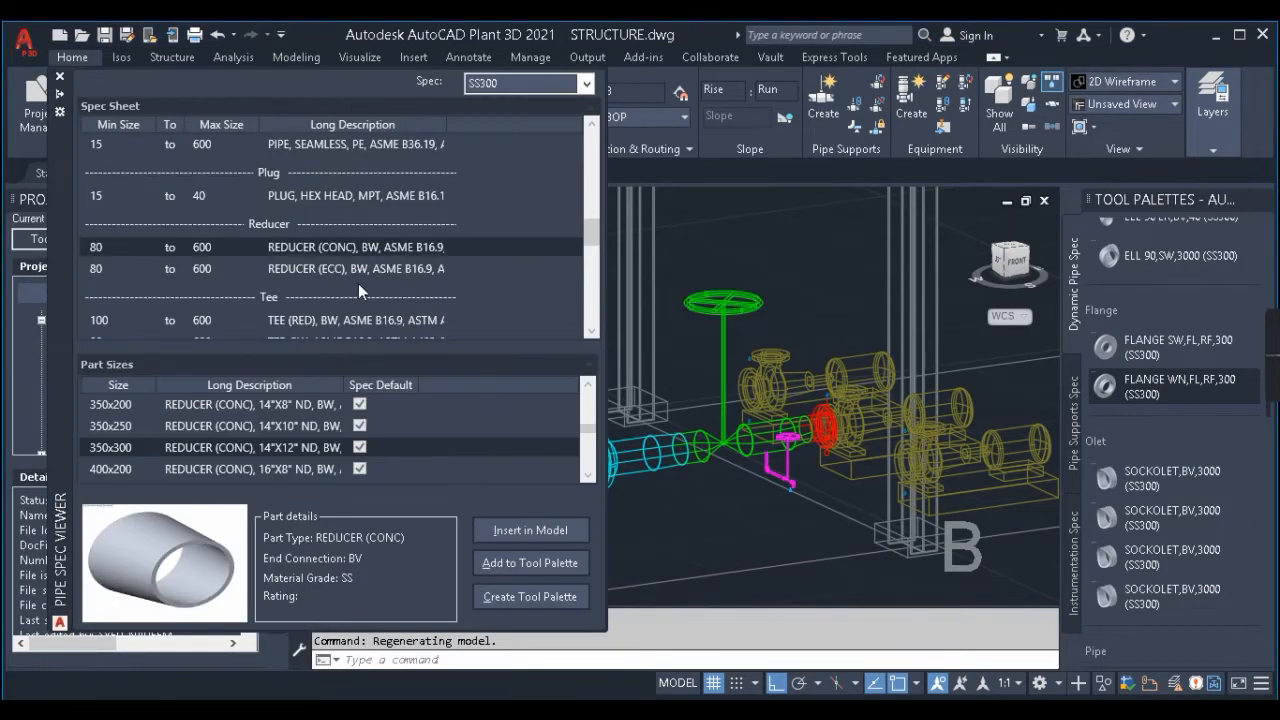
scroll(370, 285, down, 5)
click(381, 296)
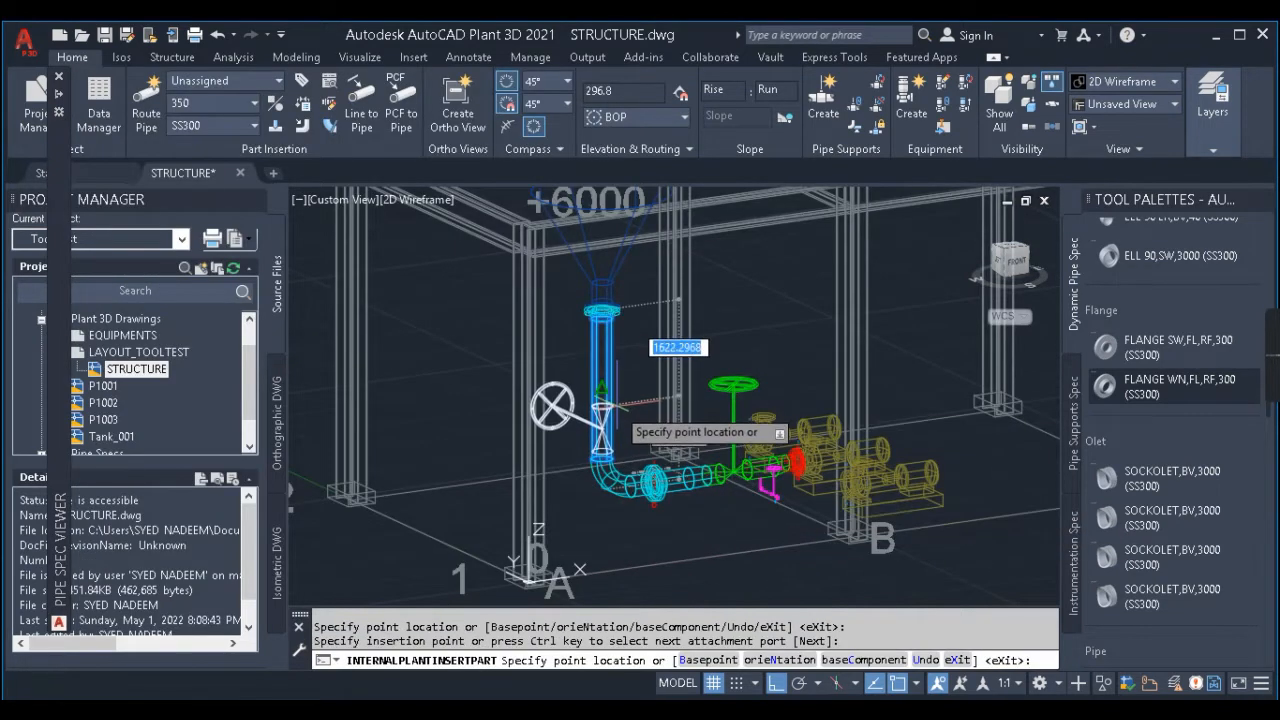
click(601, 388)
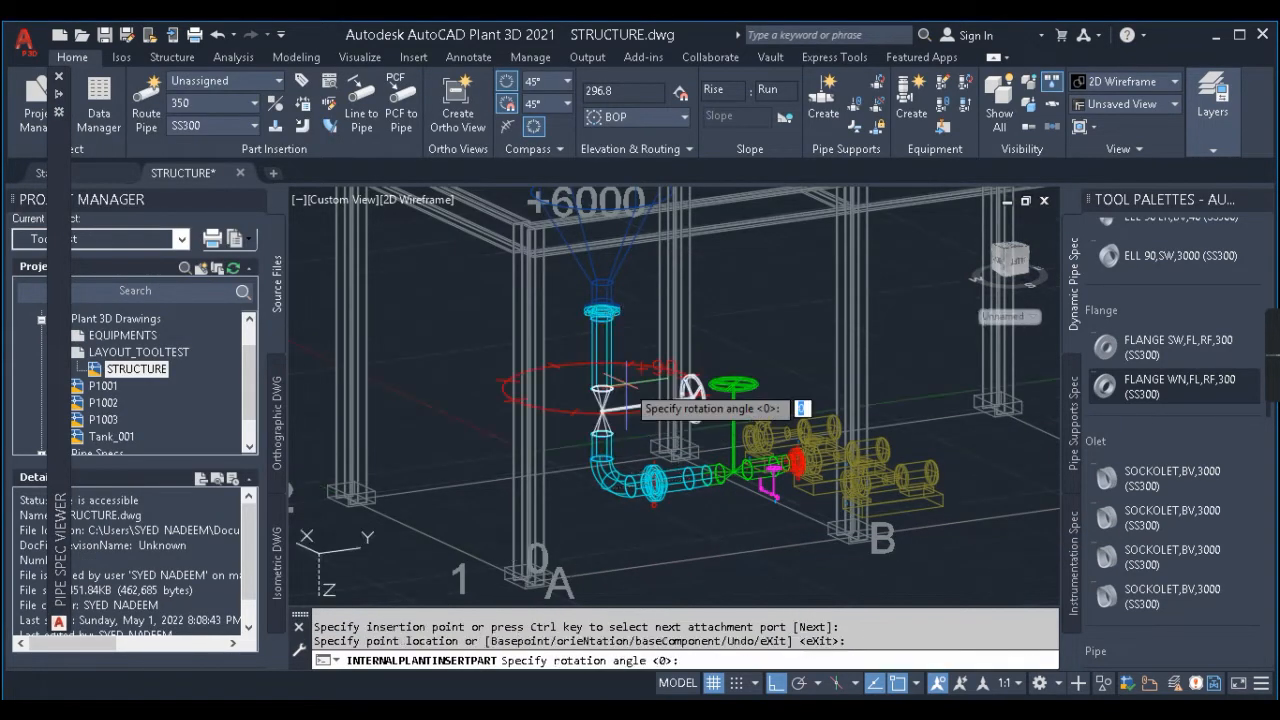
scroll(600, 392, up, 5)
scroll(617, 374, down, 4)
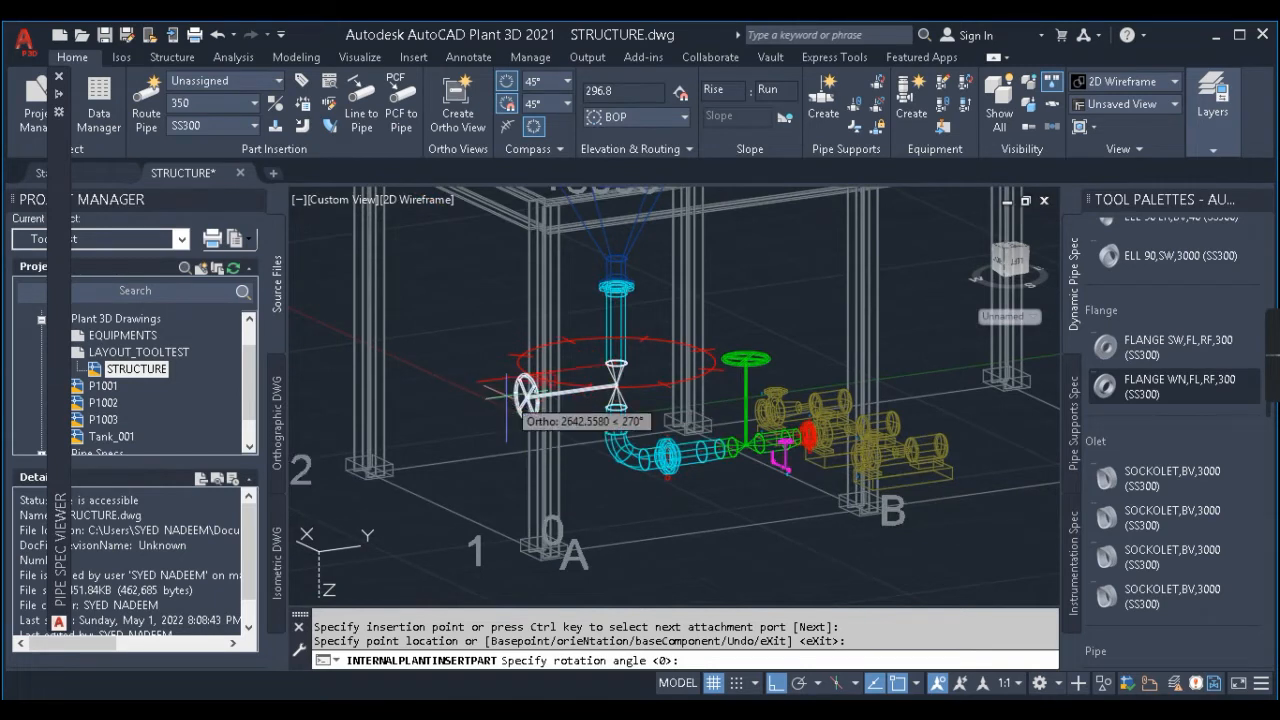
scroll(620, 372, up, 4)
scroll(620, 372, down, 4)
key(Return)
key(Escape)
shift+middle_drag(700, 440, 639, 430)
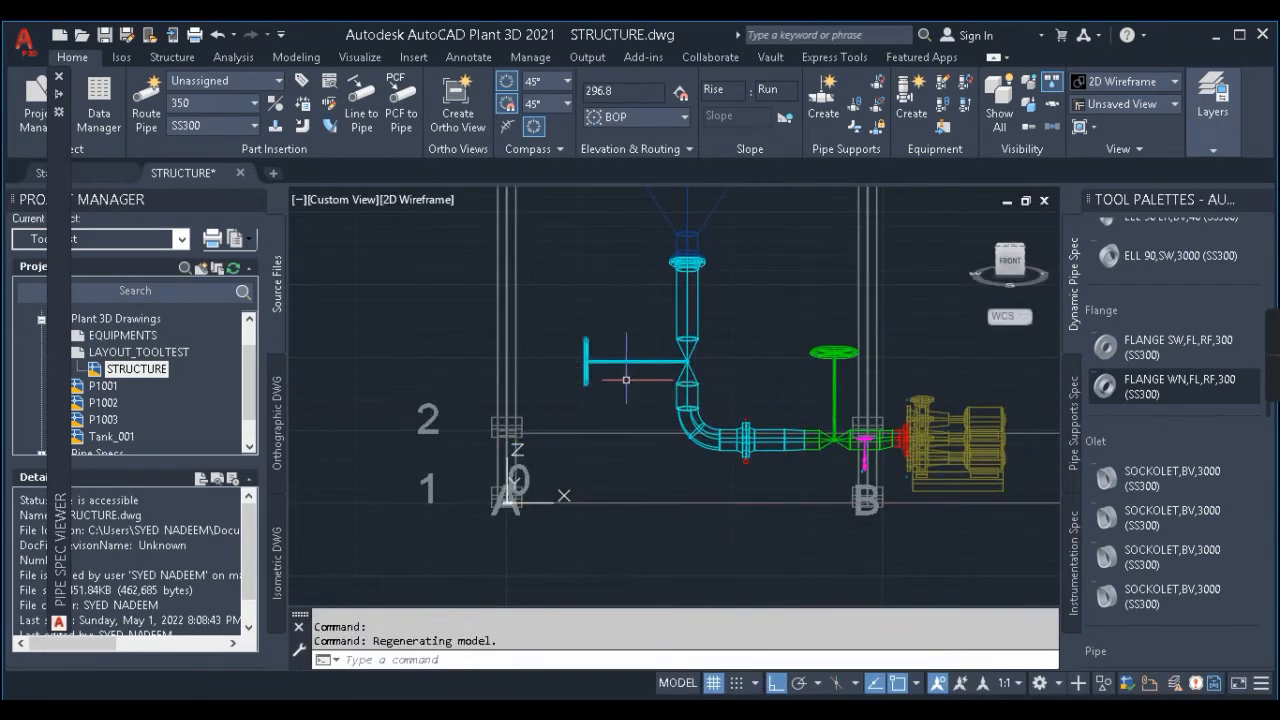
Step: Start a distance measurement at the valve on the vertical pipe
scroll(655, 372, up, 3)
key(Escape)
key(Escape)
text(di)
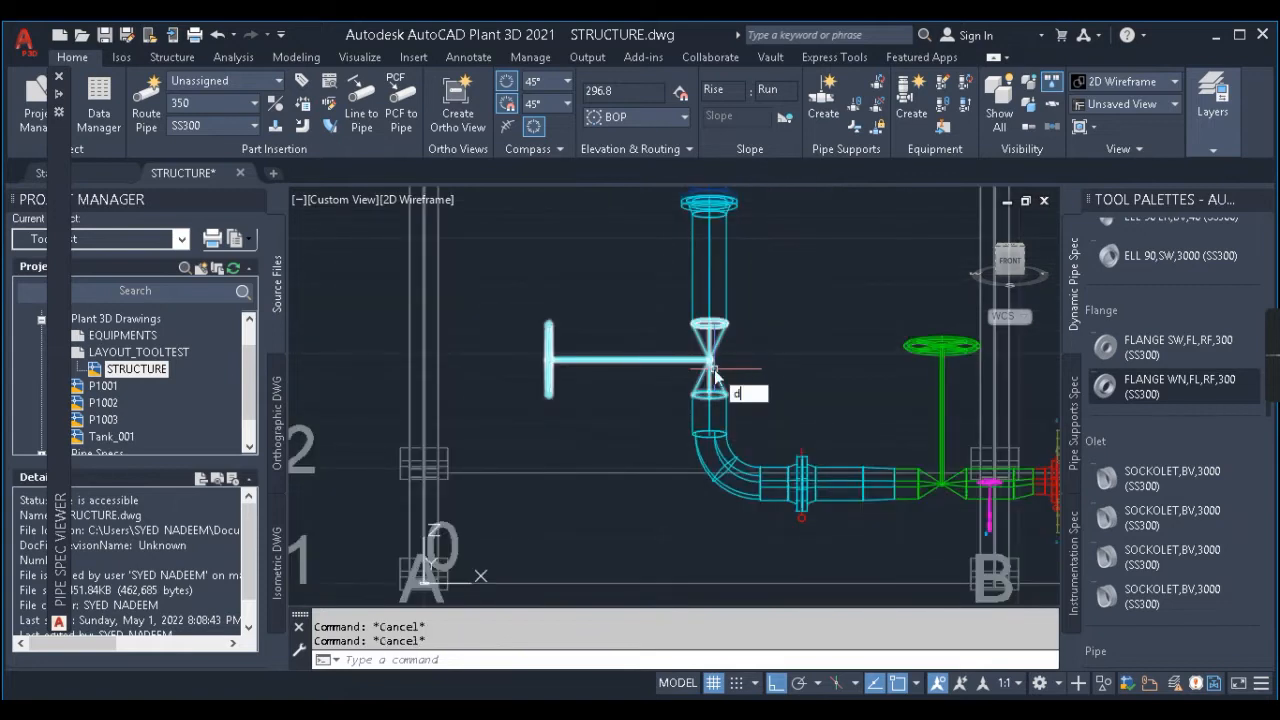
key(Return)
scroll(735, 353, up, 2)
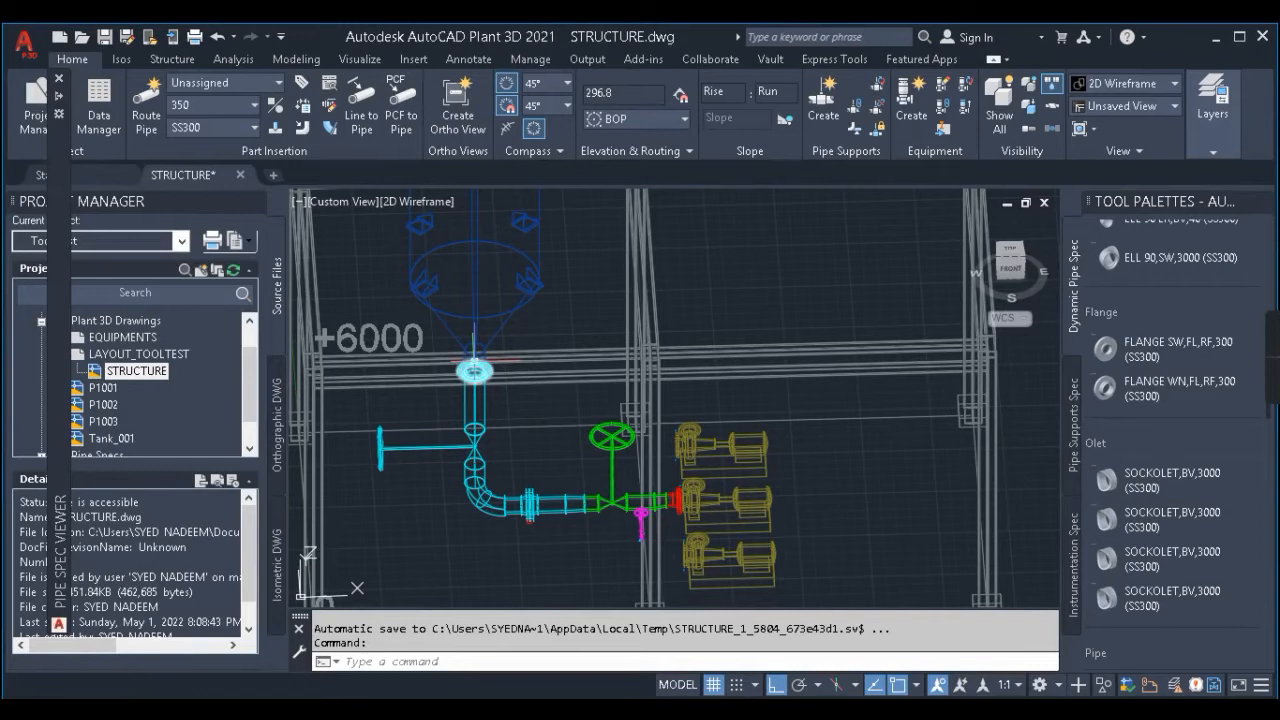
Step: Compare the P&ID's tank outlet, suction header and three pump branches with the modelled line
click(482, 709)
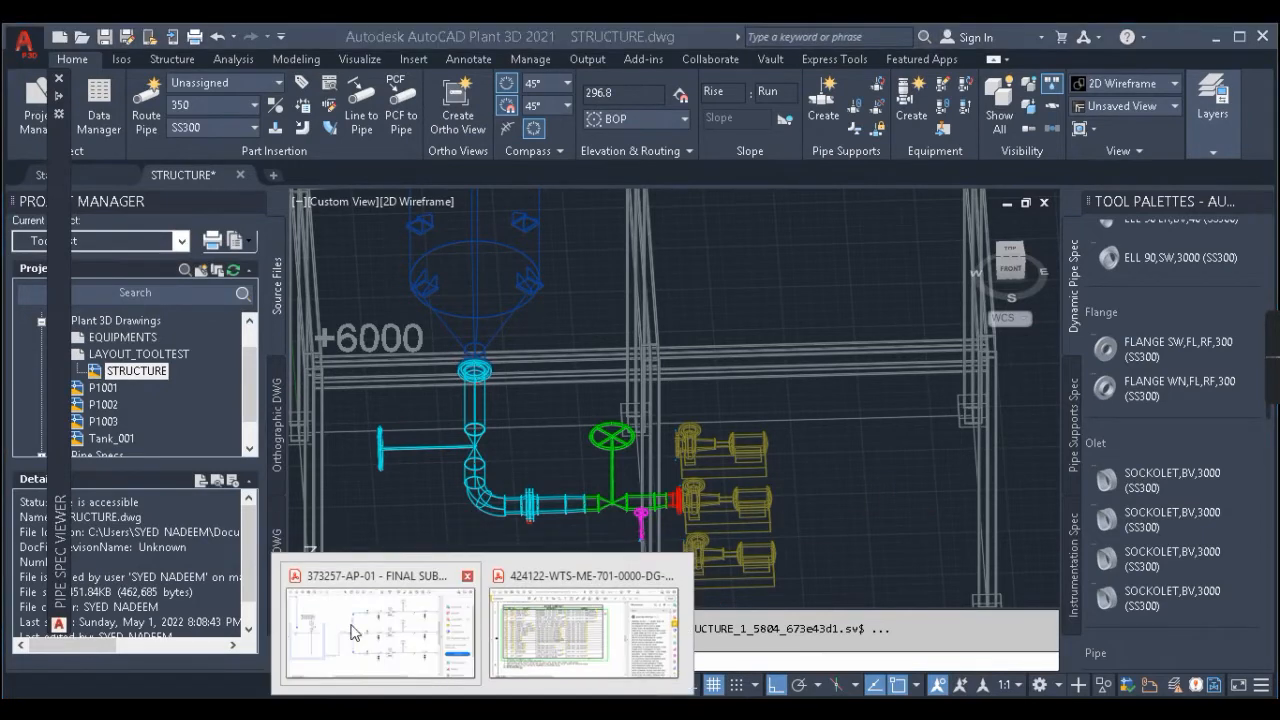
click(388, 650)
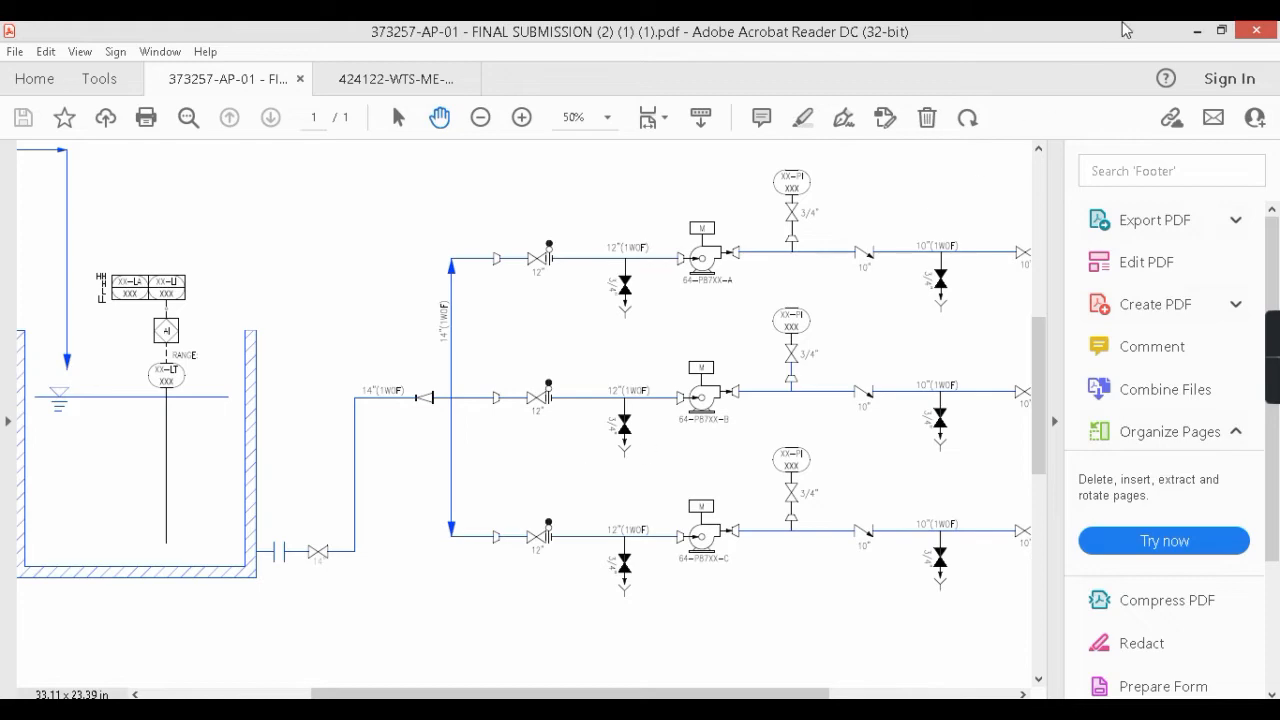
click(1198, 31)
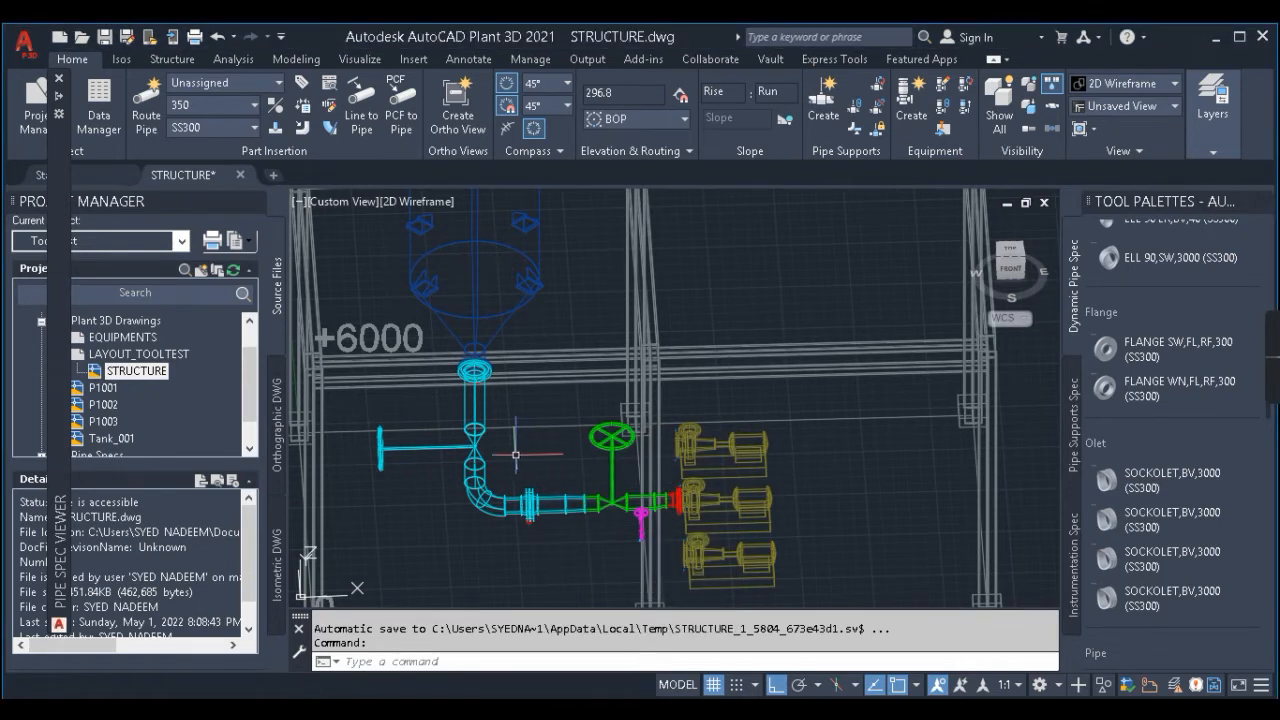
scroll(535, 440, down, 2)
scroll(540, 440, up, 2)
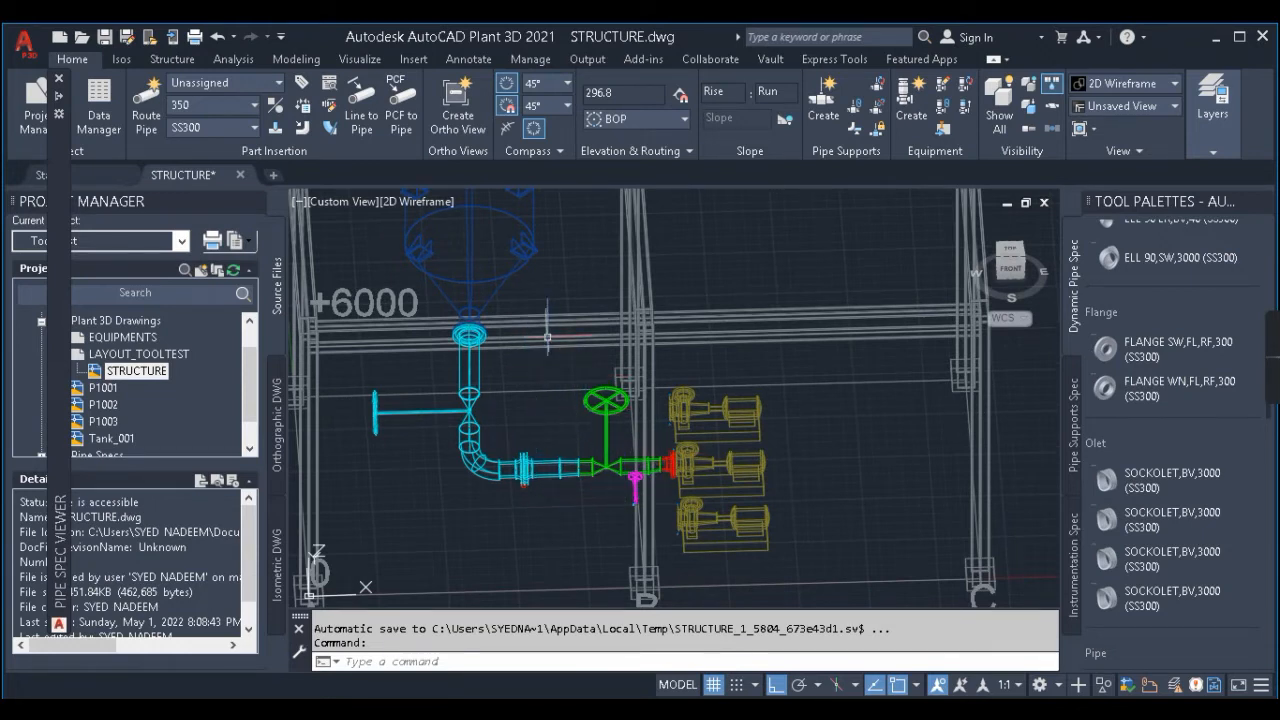
click(479, 380)
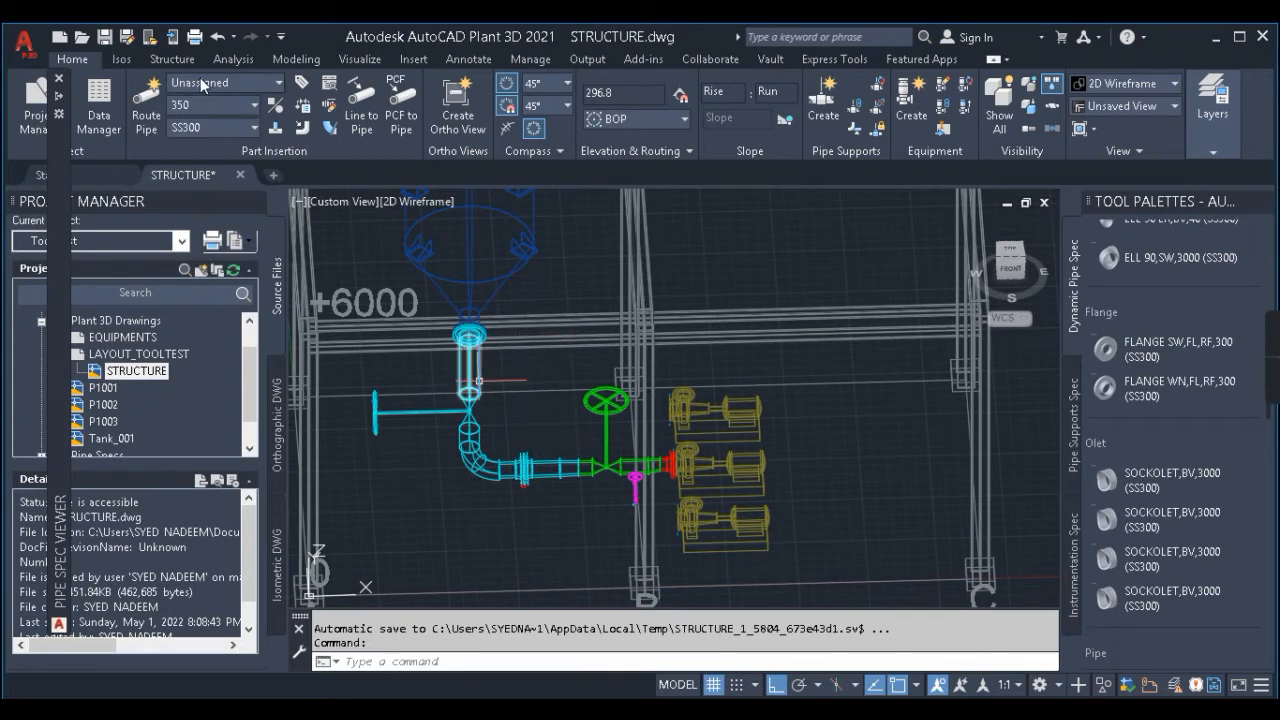
click(217, 88)
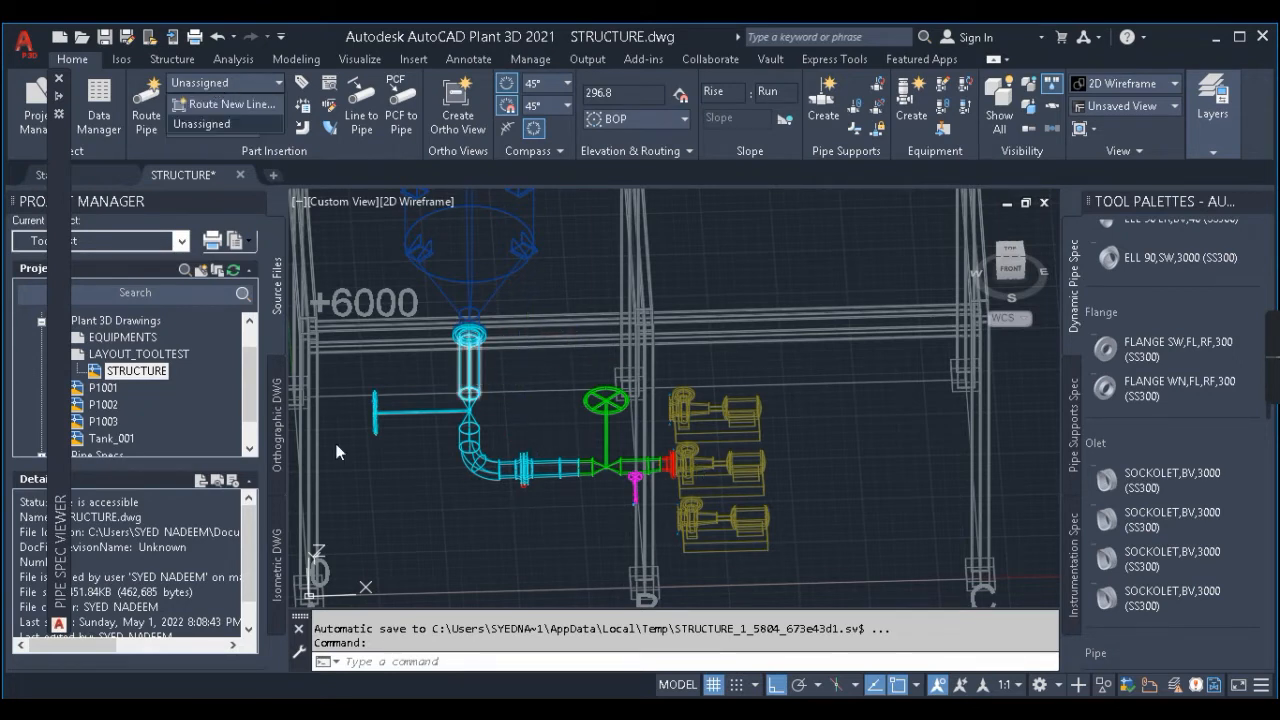
click(519, 488)
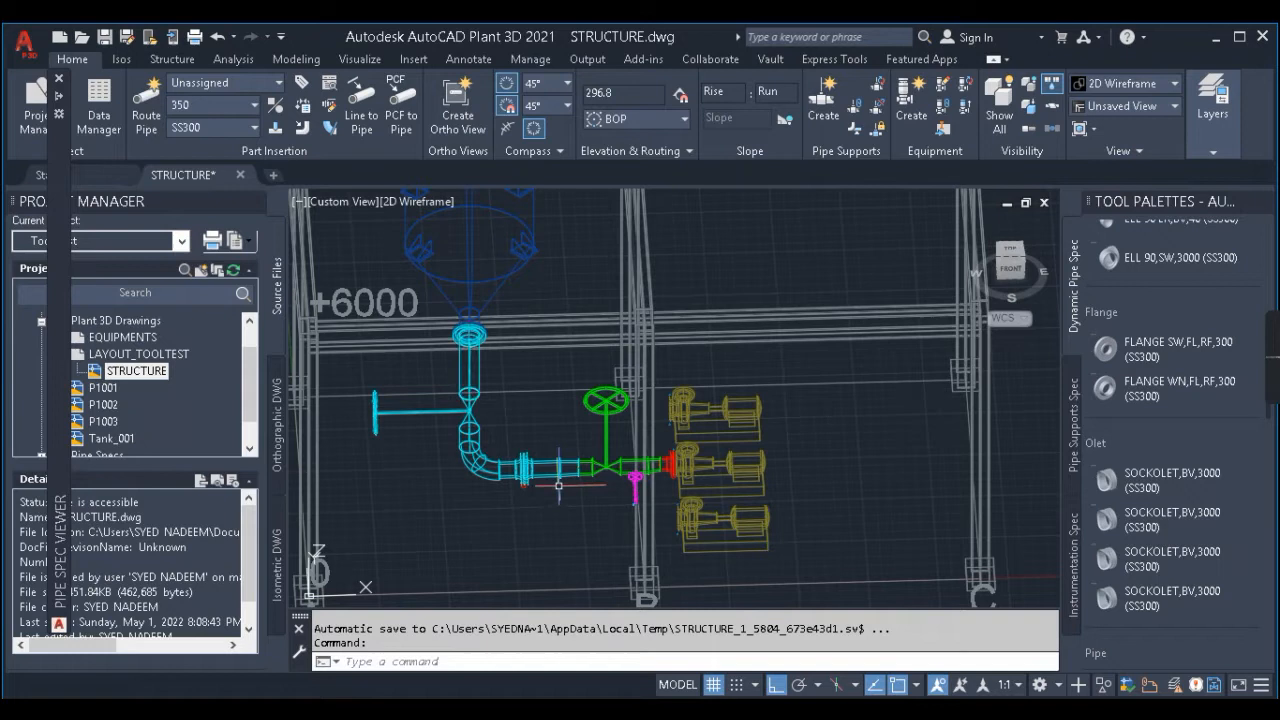
Step: Select the horizontal 350-size pipe beside the flanged joint and add all connected parts to the selection
scroll(553, 480, up, 5)
click(539, 466)
right_click(534, 473)
click(484, 503)
click(540, 514)
right_click(545, 470)
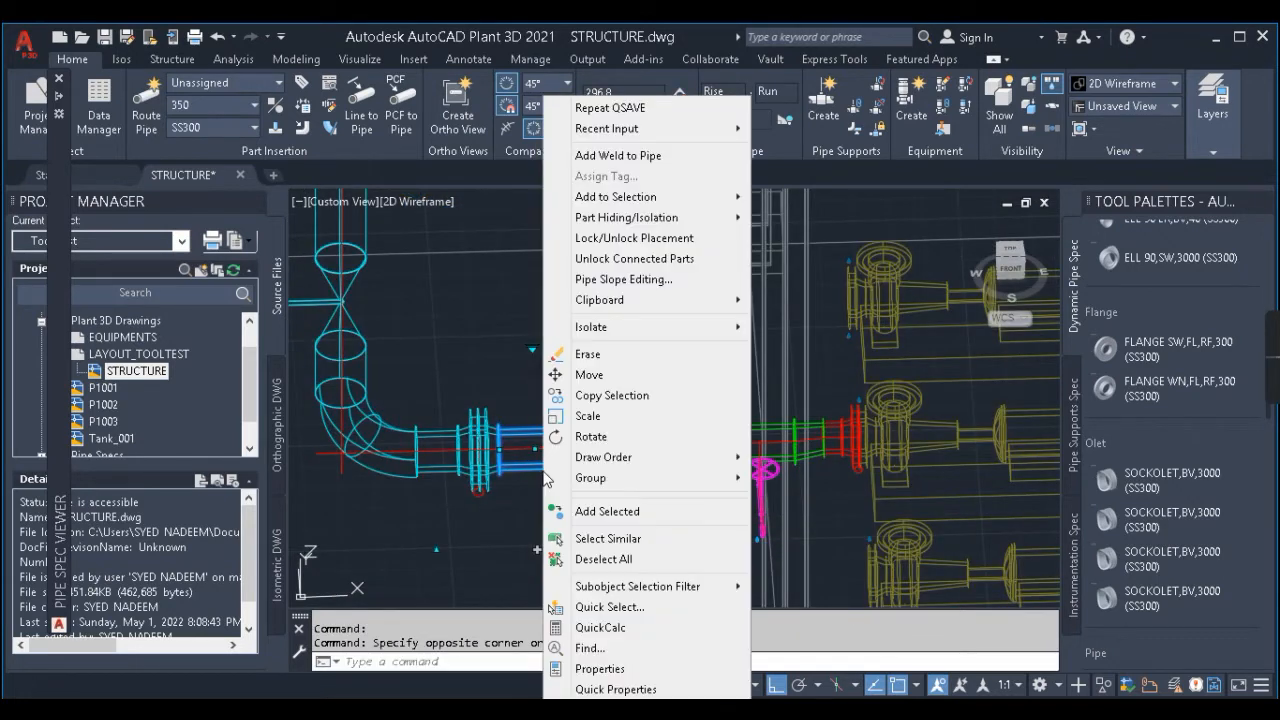
mouse_move(638, 208)
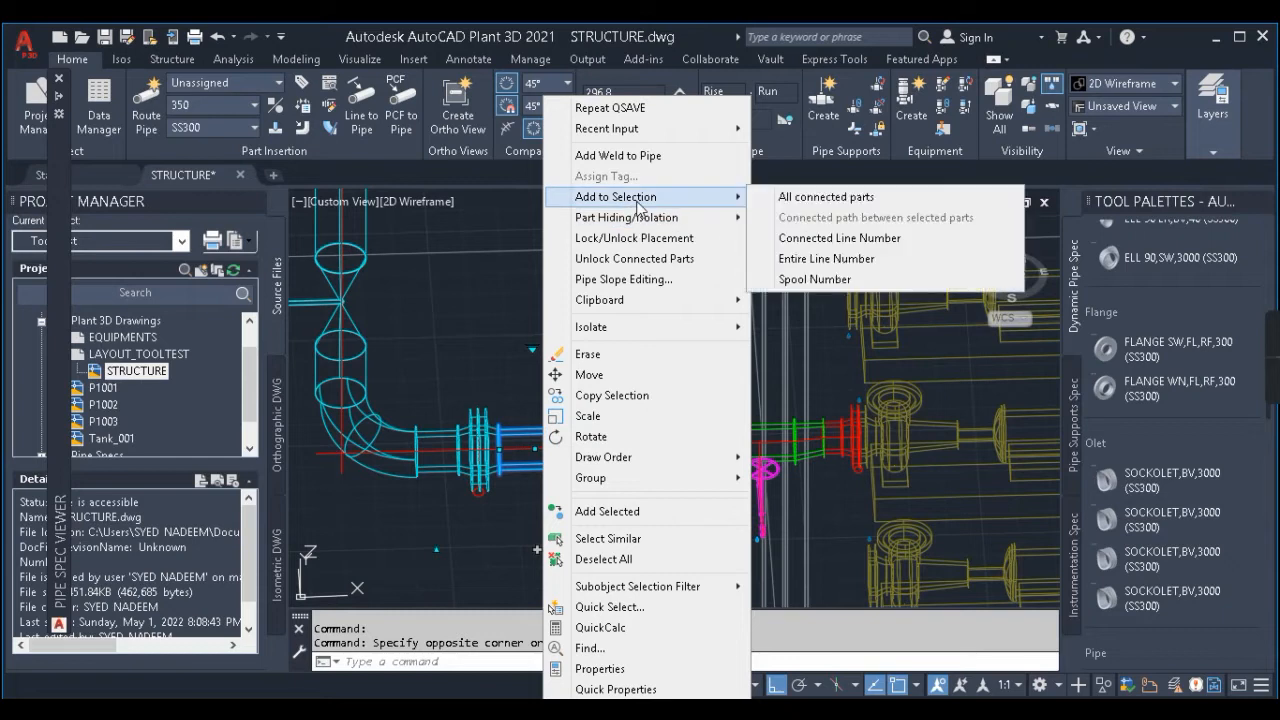
click(869, 205)
scroll(629, 264, down, 3)
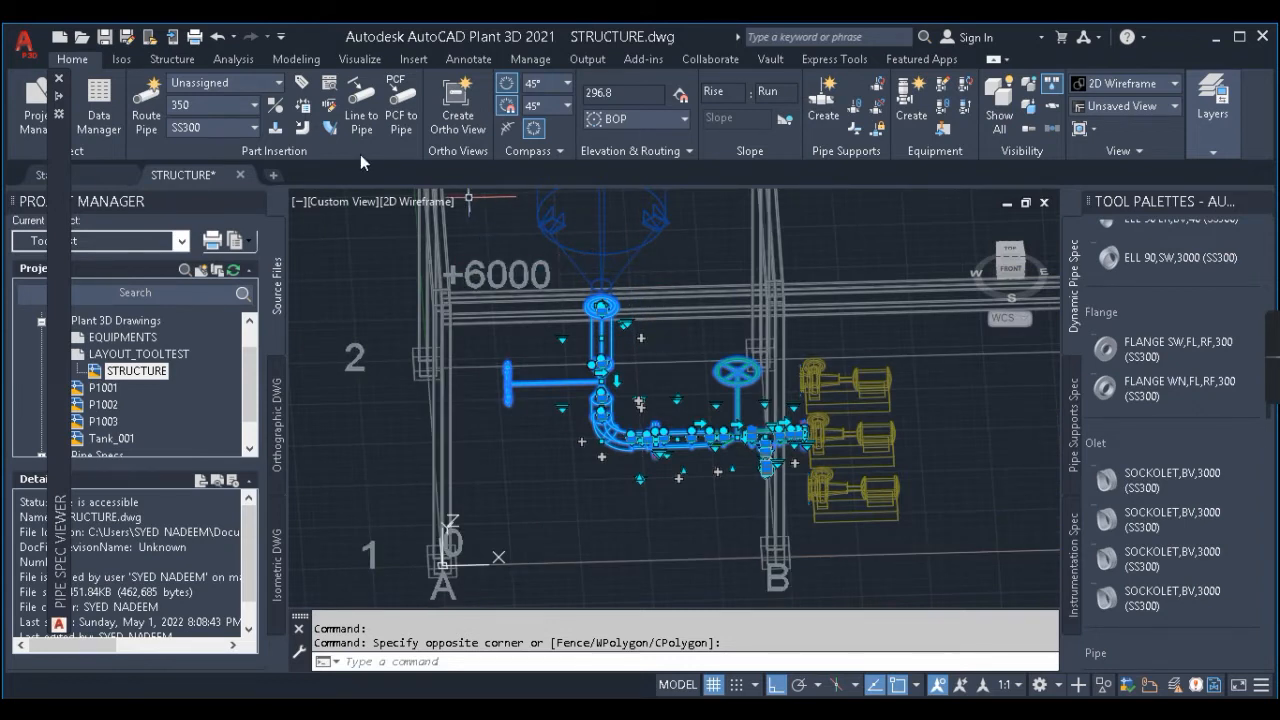
Step: Assign the new line number L001 to the selected suction line through its Line Number Tag property
click(252, 90)
key(ctrl+1)
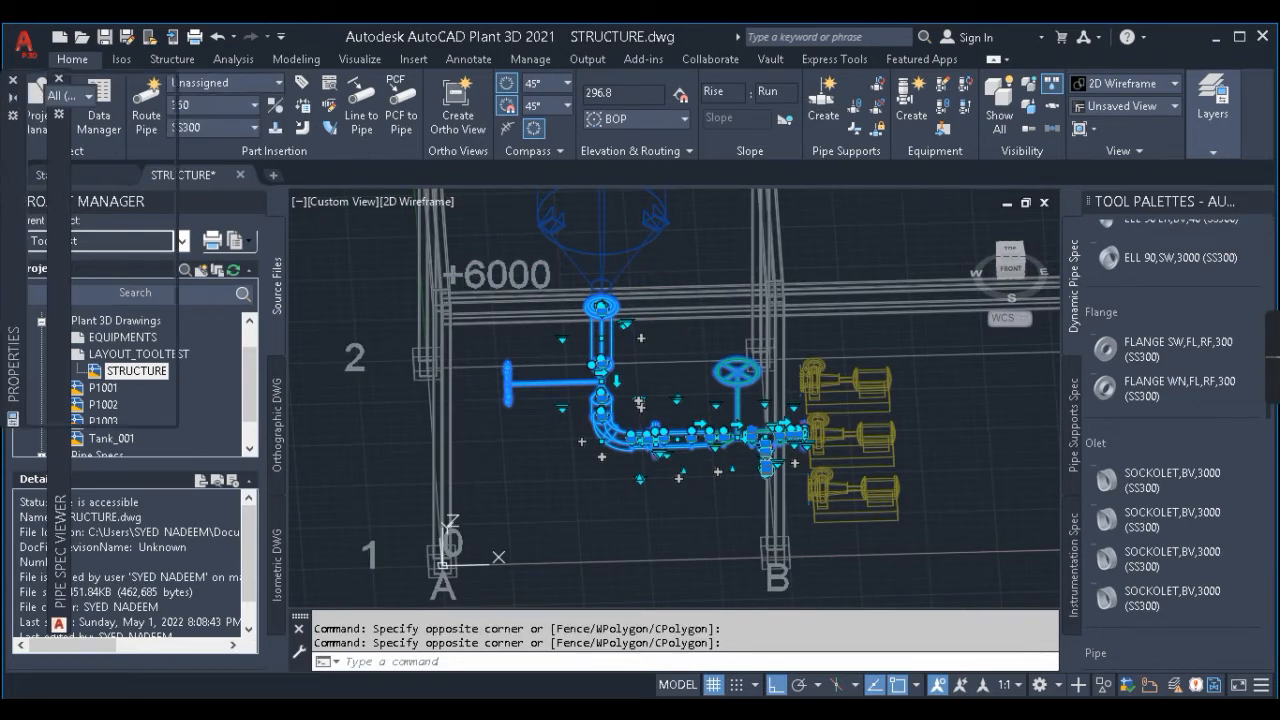
key(ctrl+1)
key(ctrl+1)
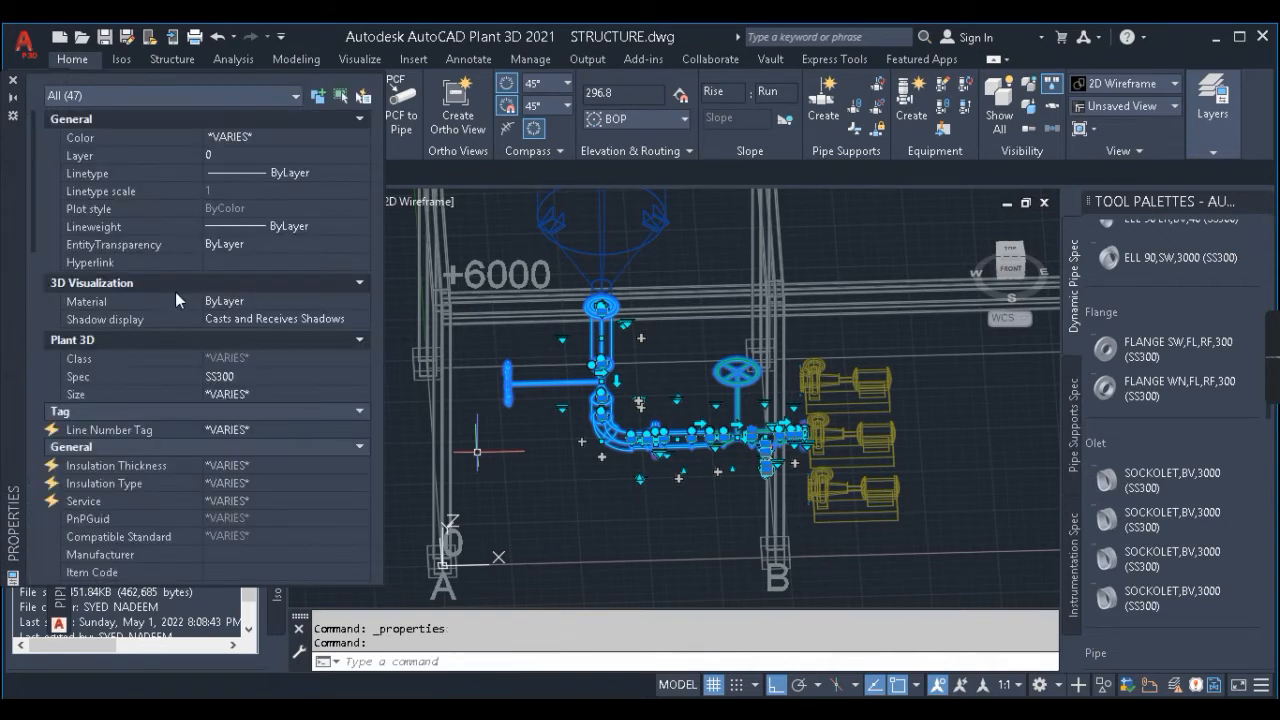
click(267, 430)
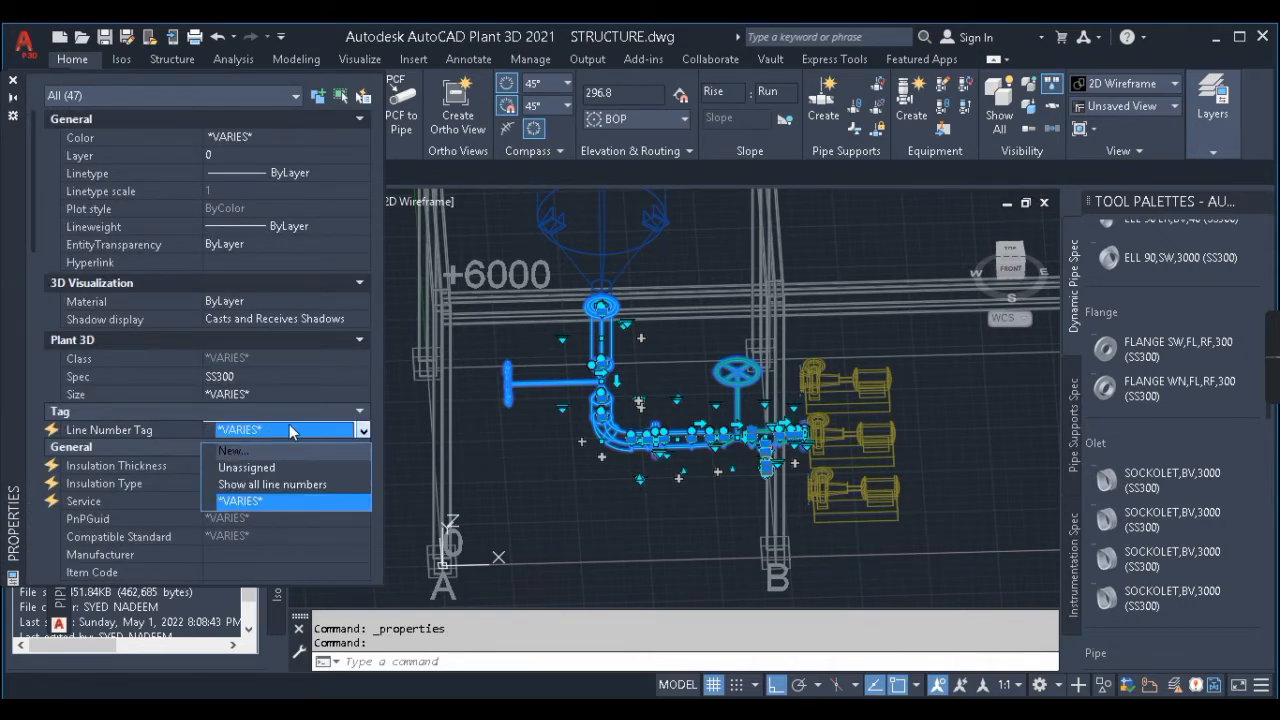
click(289, 424)
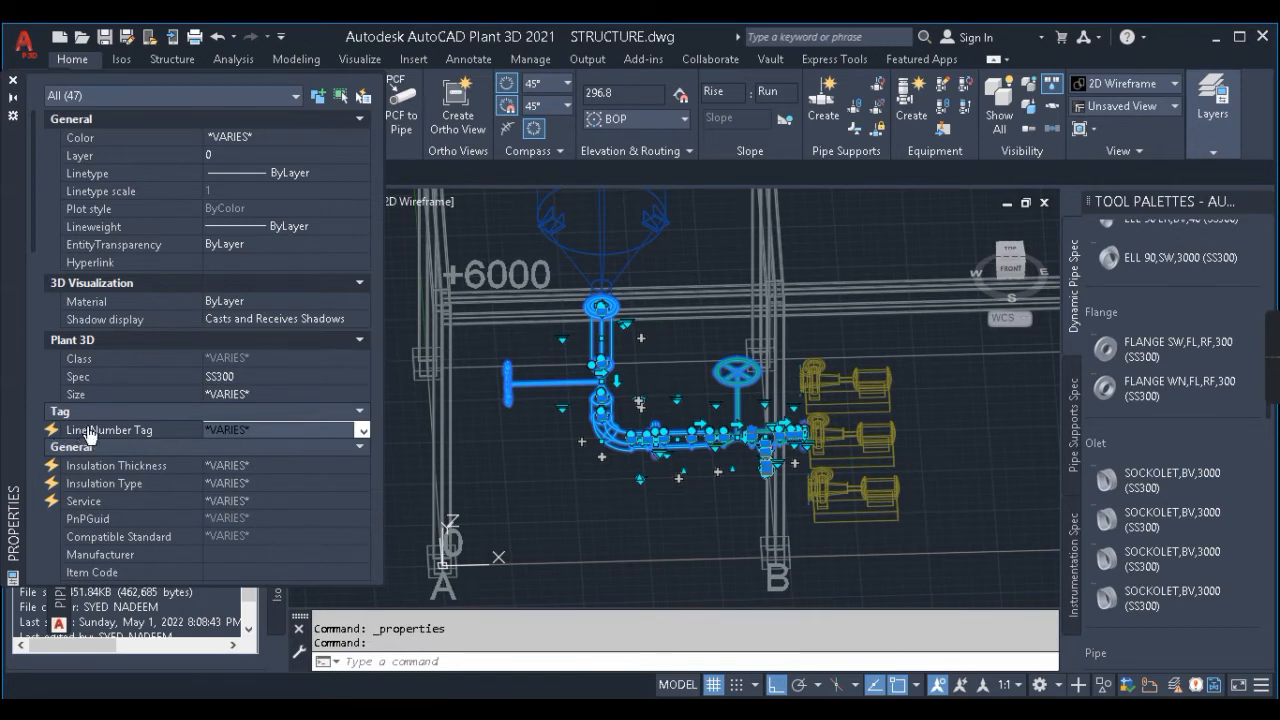
click(265, 428)
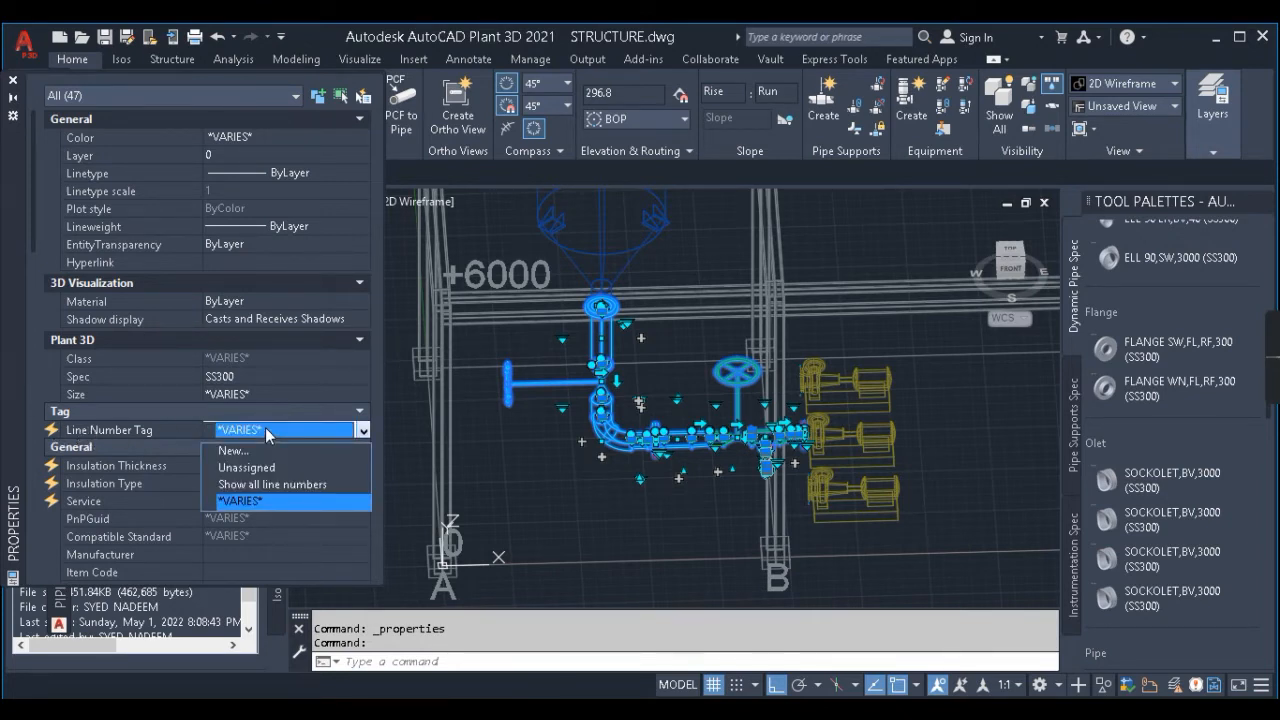
click(241, 452)
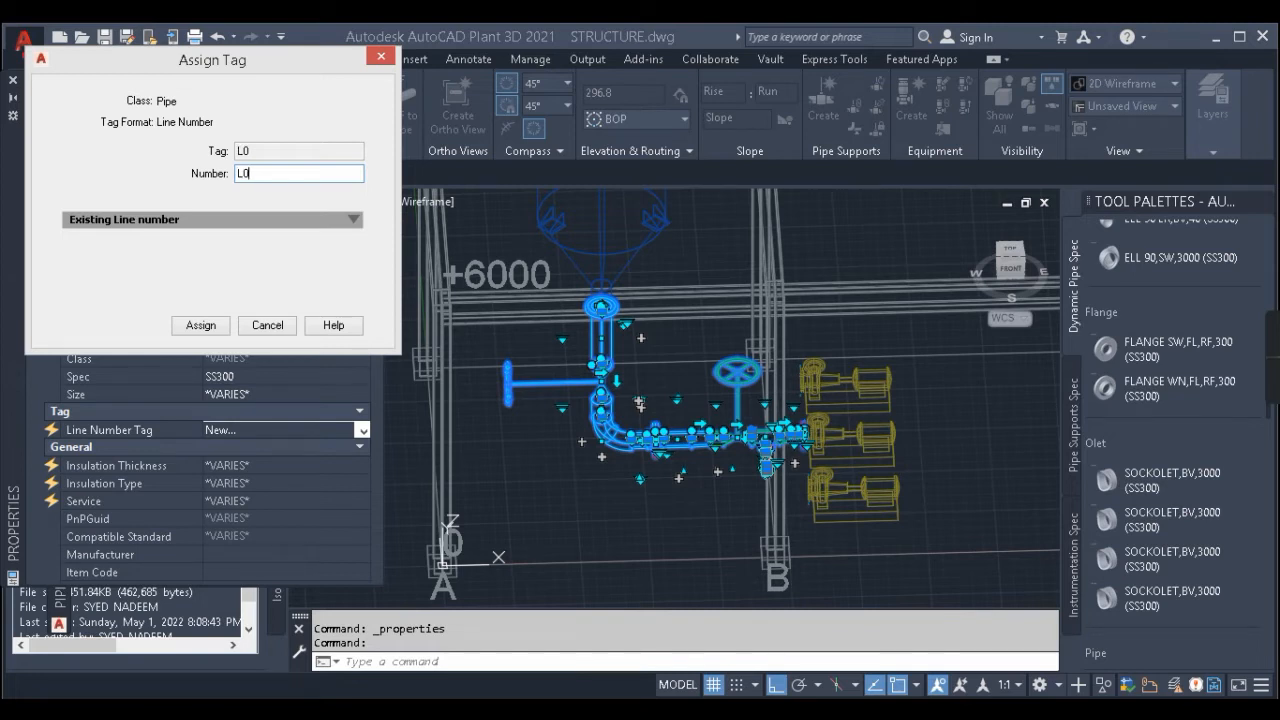
click(210, 331)
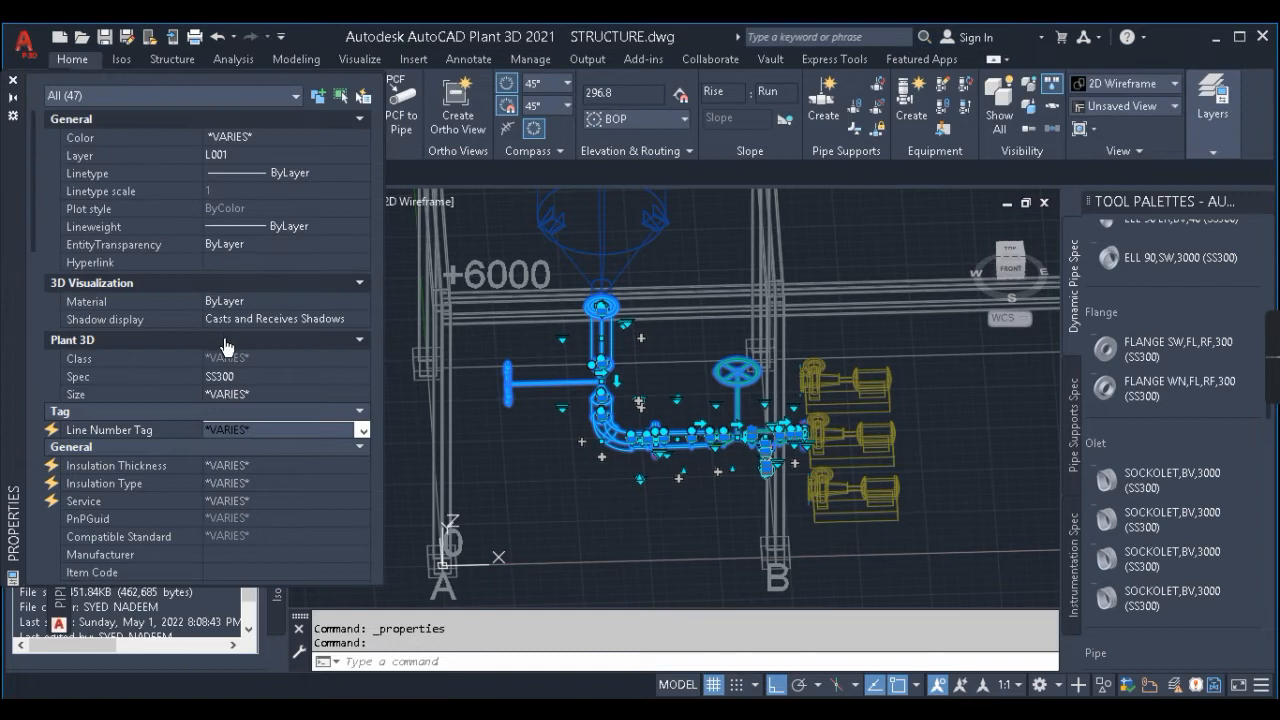
Step: Clear the piping selection, check the properties of the elbow below the vertical pipe, and close the Properties palette
key(Escape)
scroll(612, 455, up, 2)
click(605, 430)
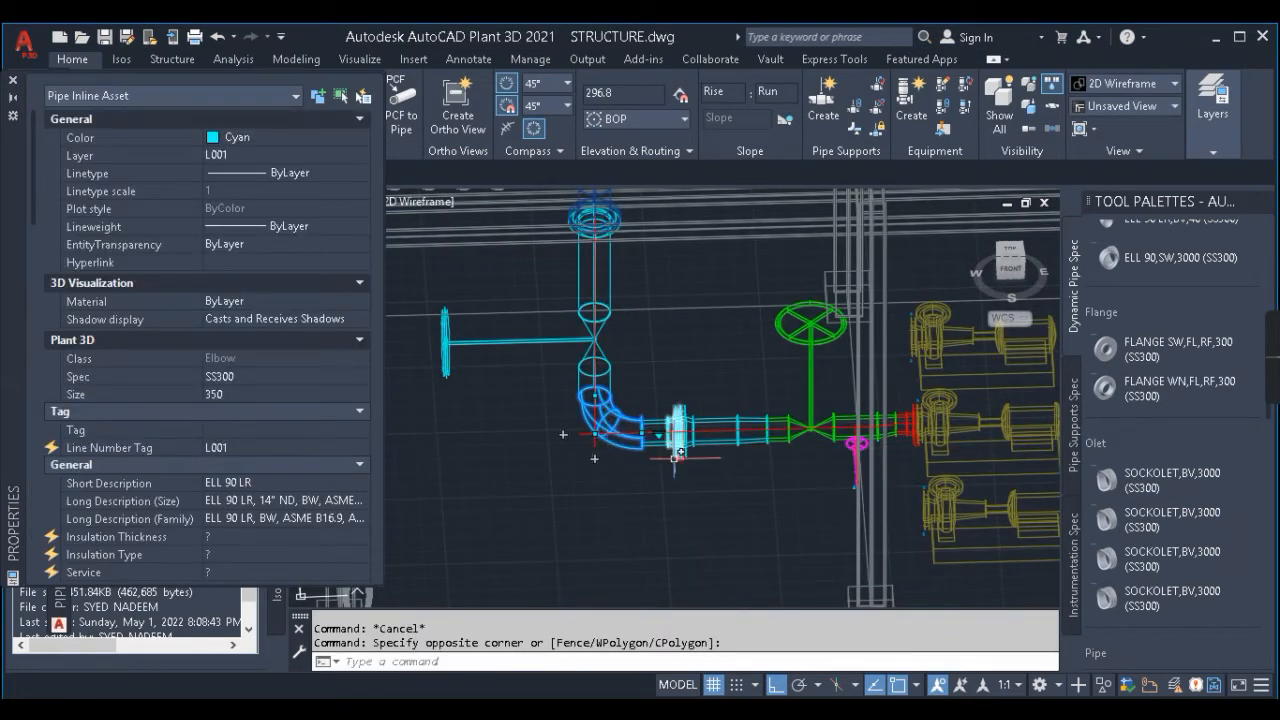
key(Escape)
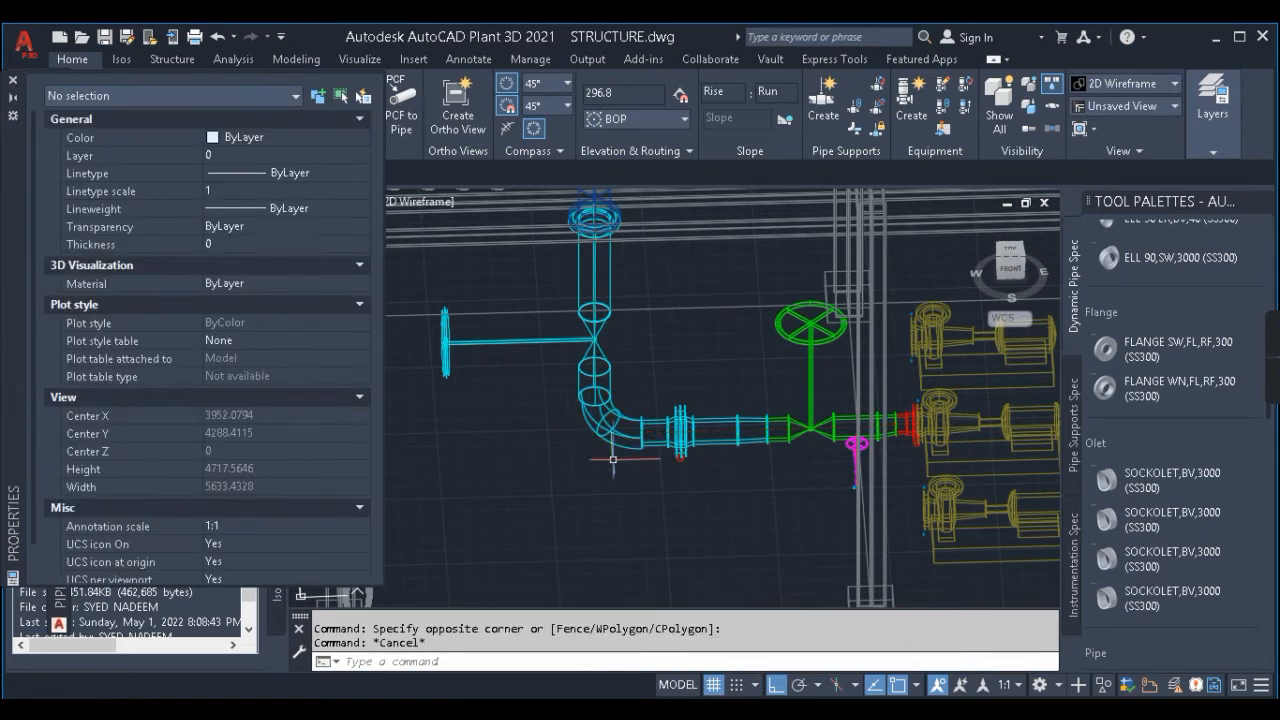
click(615, 430)
key(Escape)
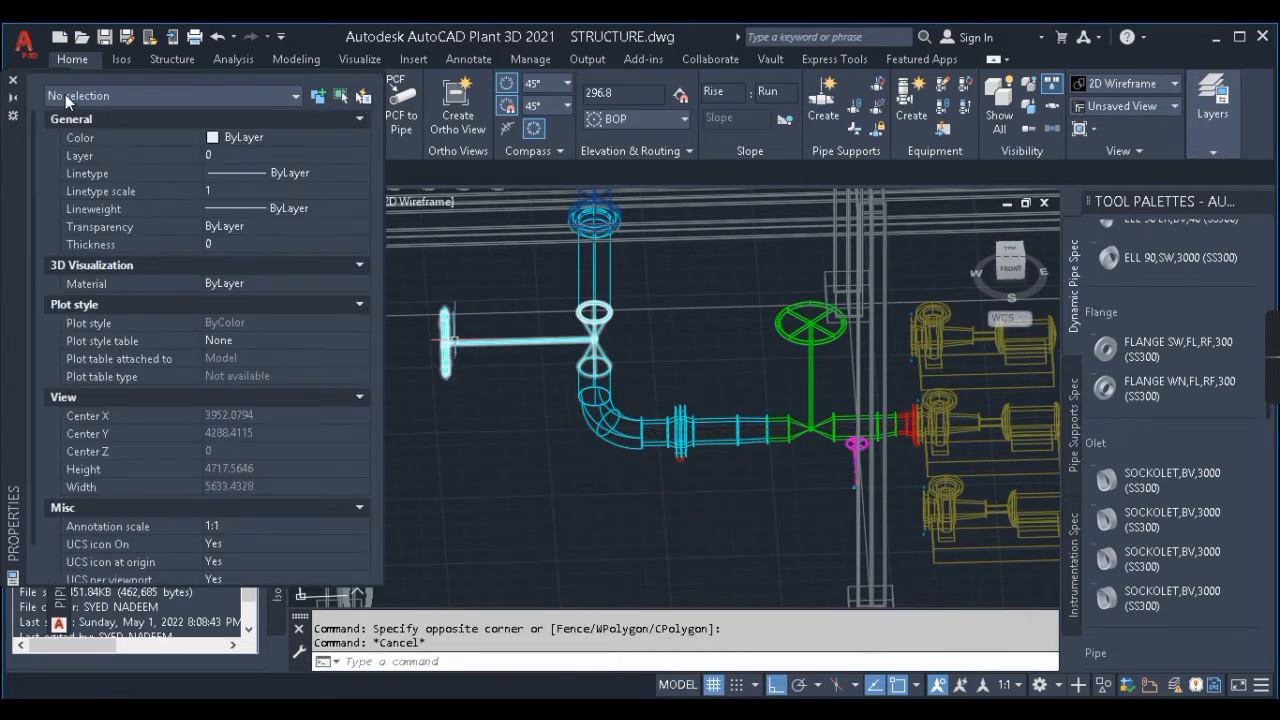
key(ctrl+1)
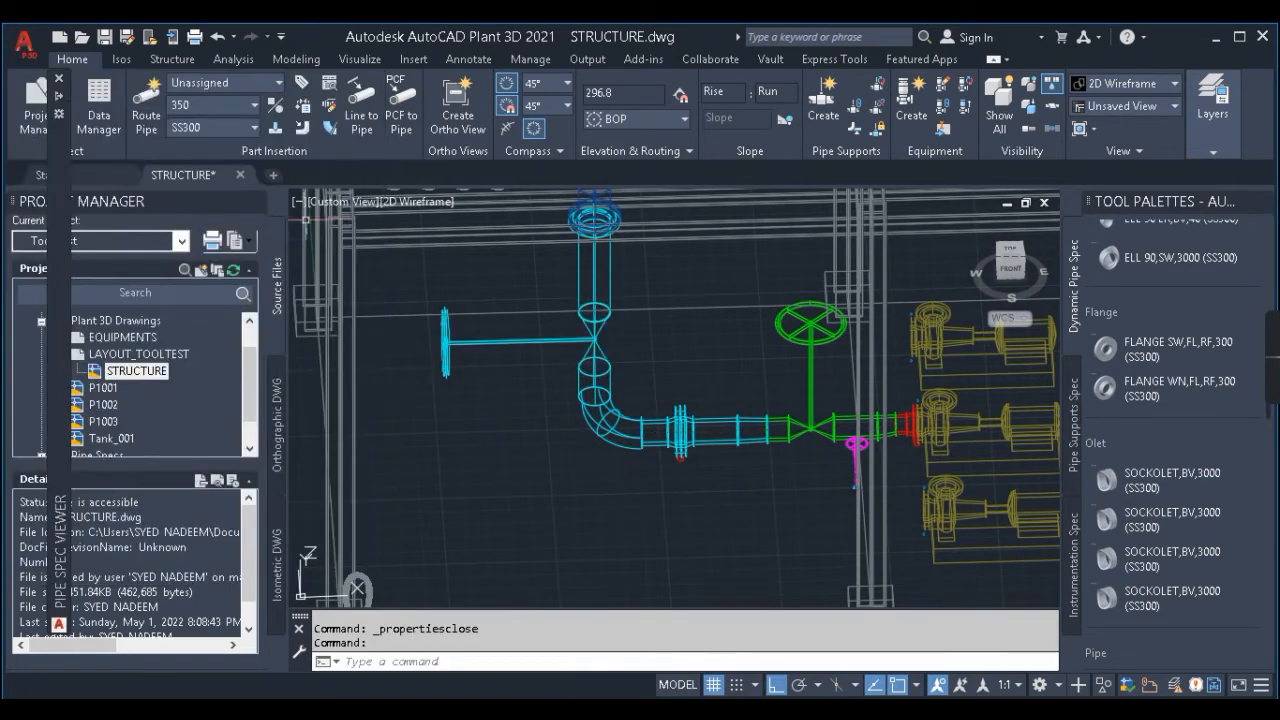
click(207, 84)
click(208, 84)
click(210, 83)
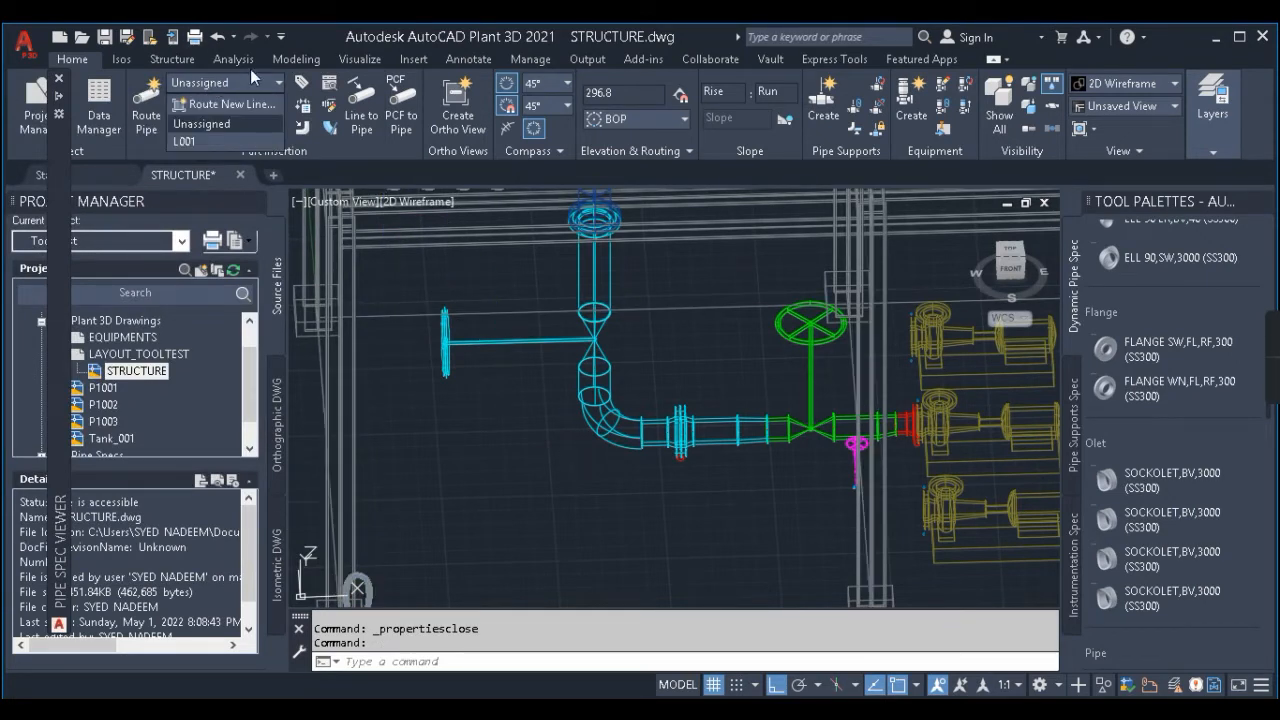
click(237, 105)
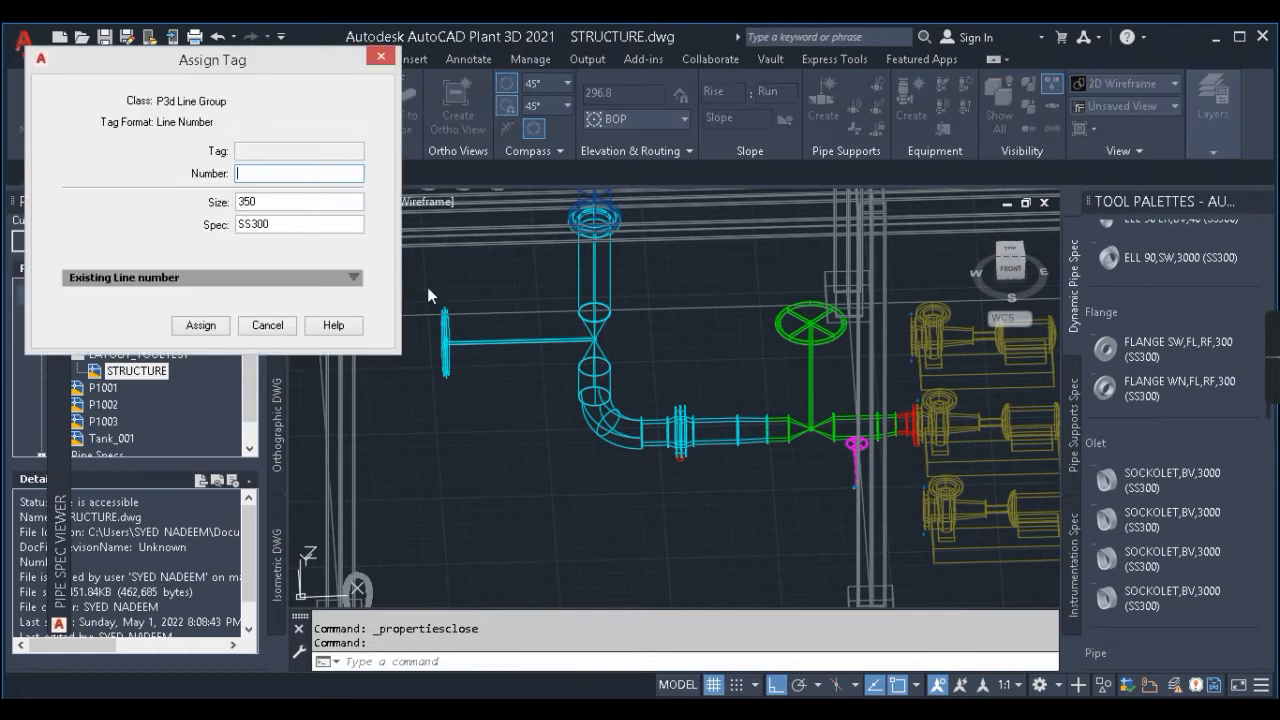
click(267, 325)
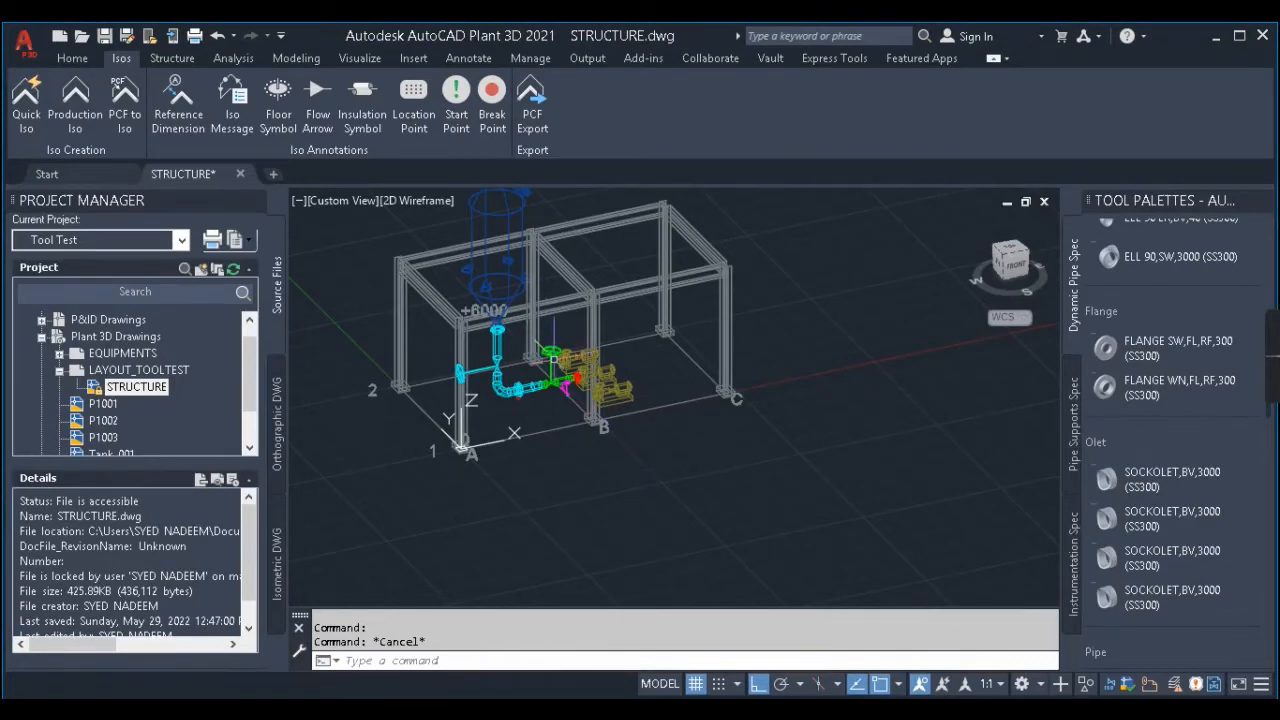
scroll(582, 361, down, 3)
scroll(581, 358, up, 3)
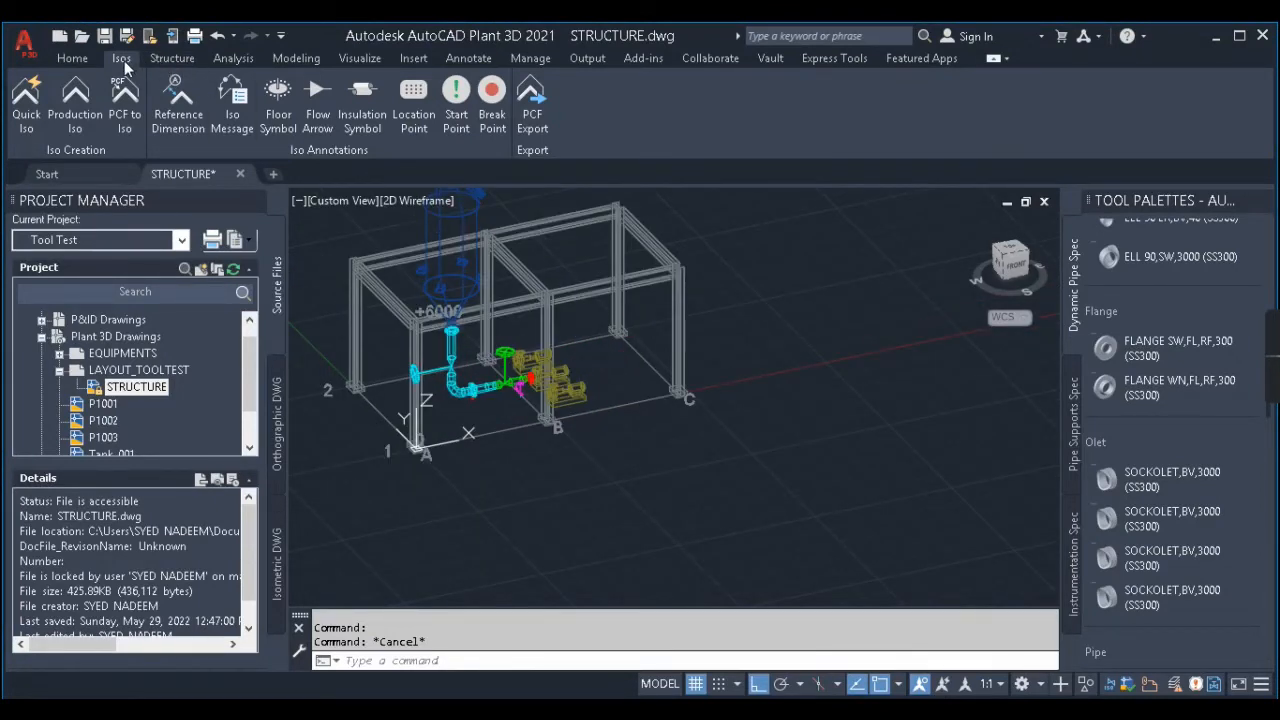
click(74, 58)
click(119, 60)
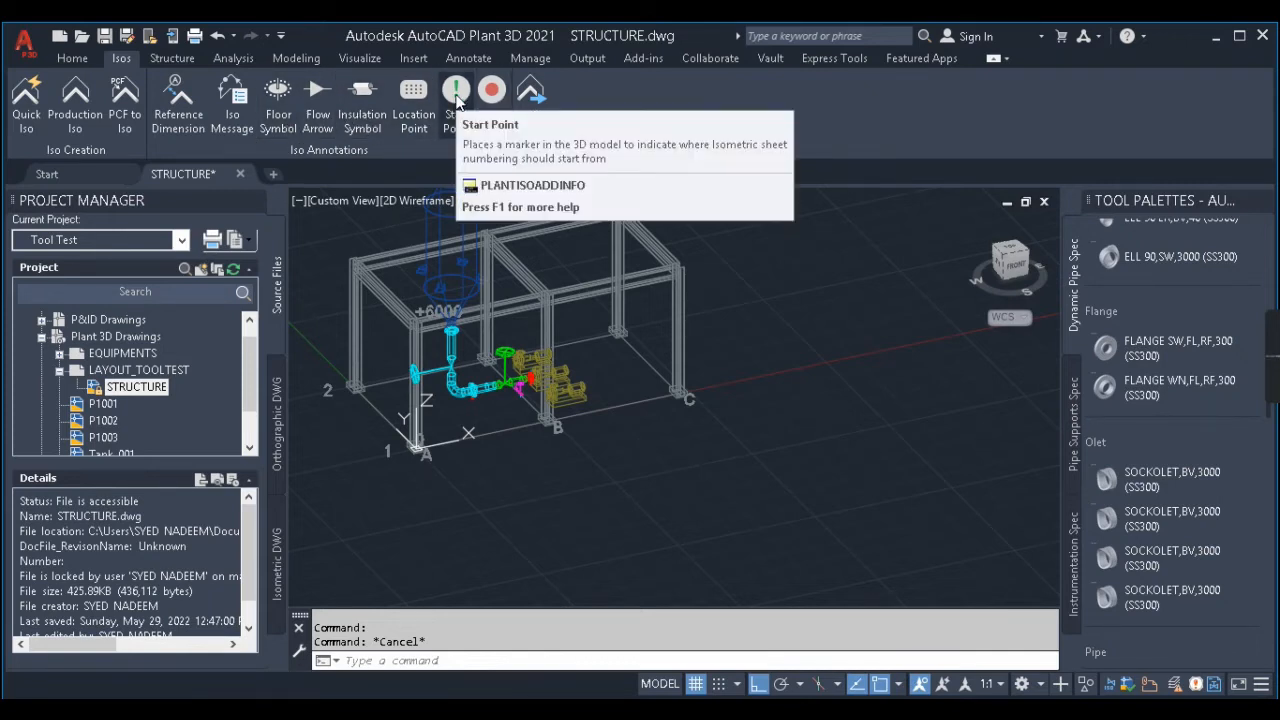
Step: Place an isometric Start Point at the node of the flange where the vertical pipe meets the vessel nozzle
scroll(452, 337, up, 5)
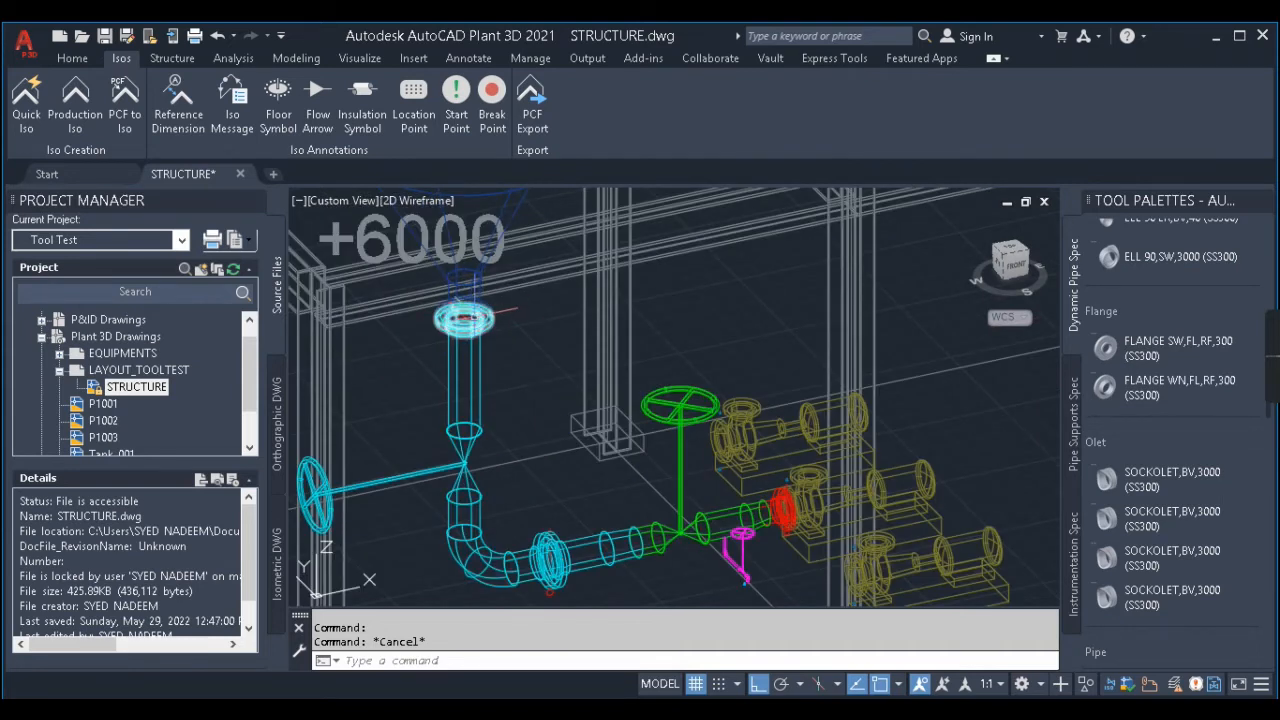
mouse_move(476, 315)
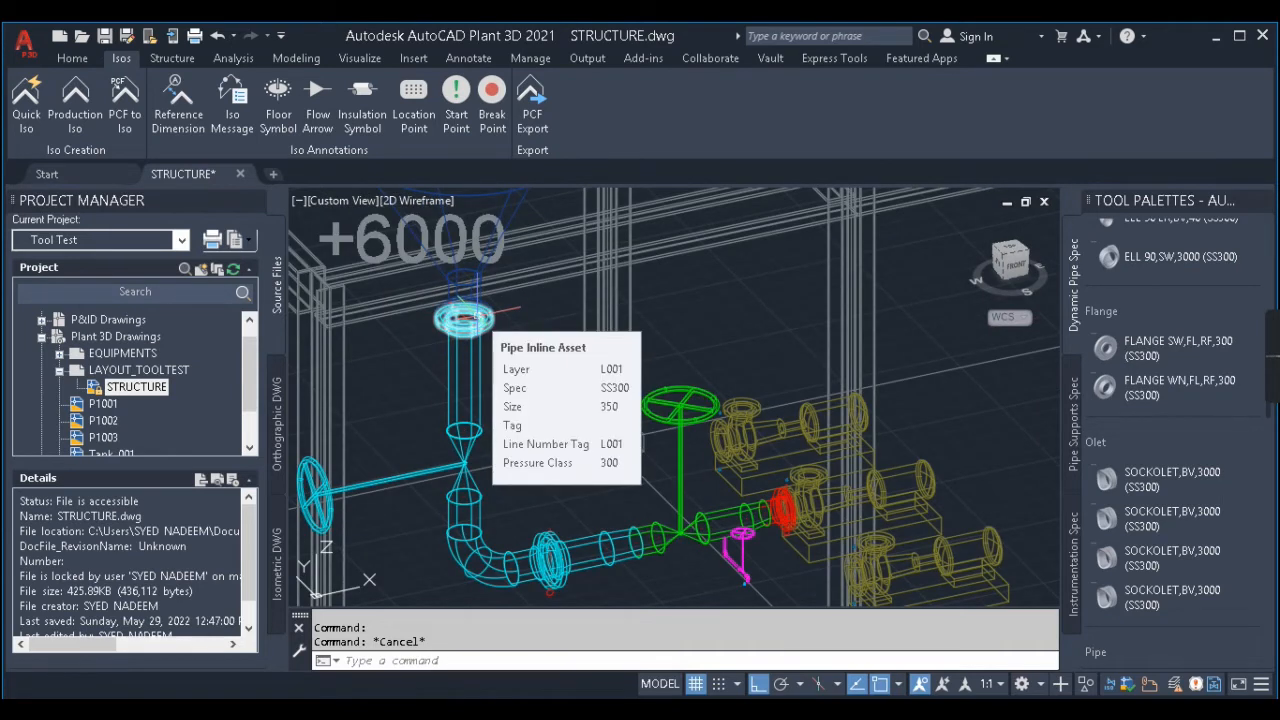
click(458, 100)
scroll(455, 315, up, 2)
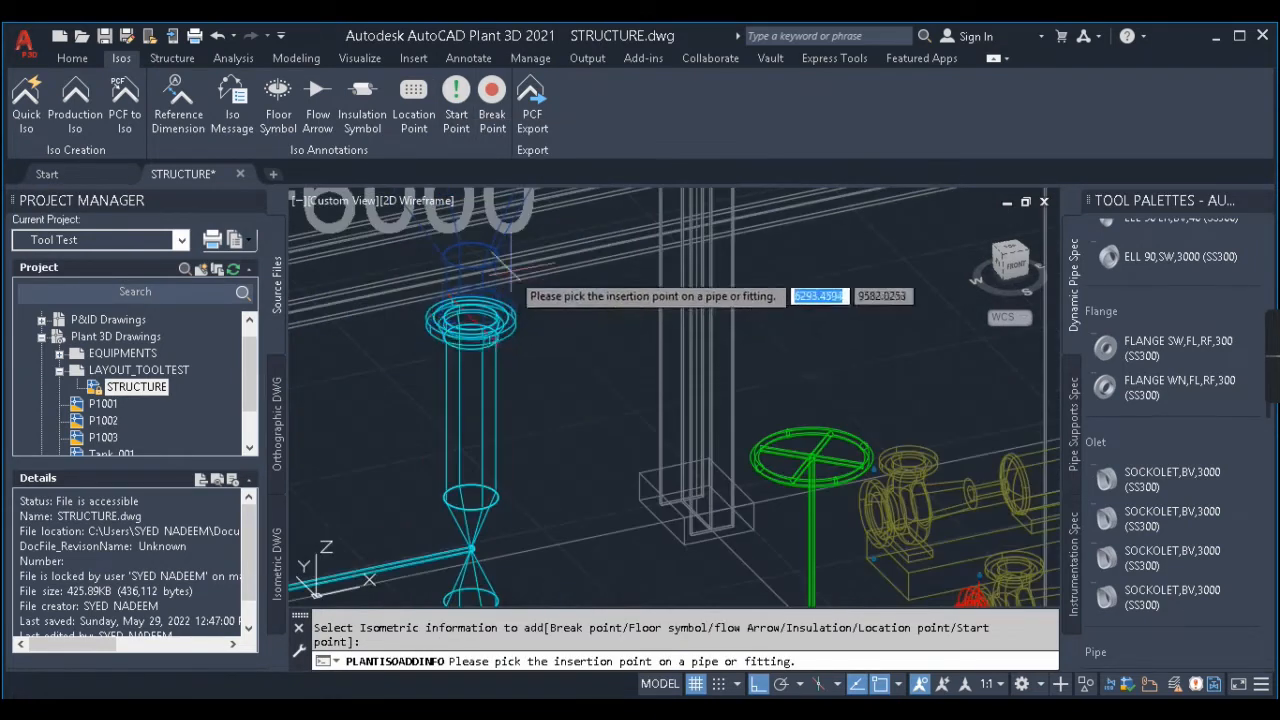
scroll(490, 290, up, 3)
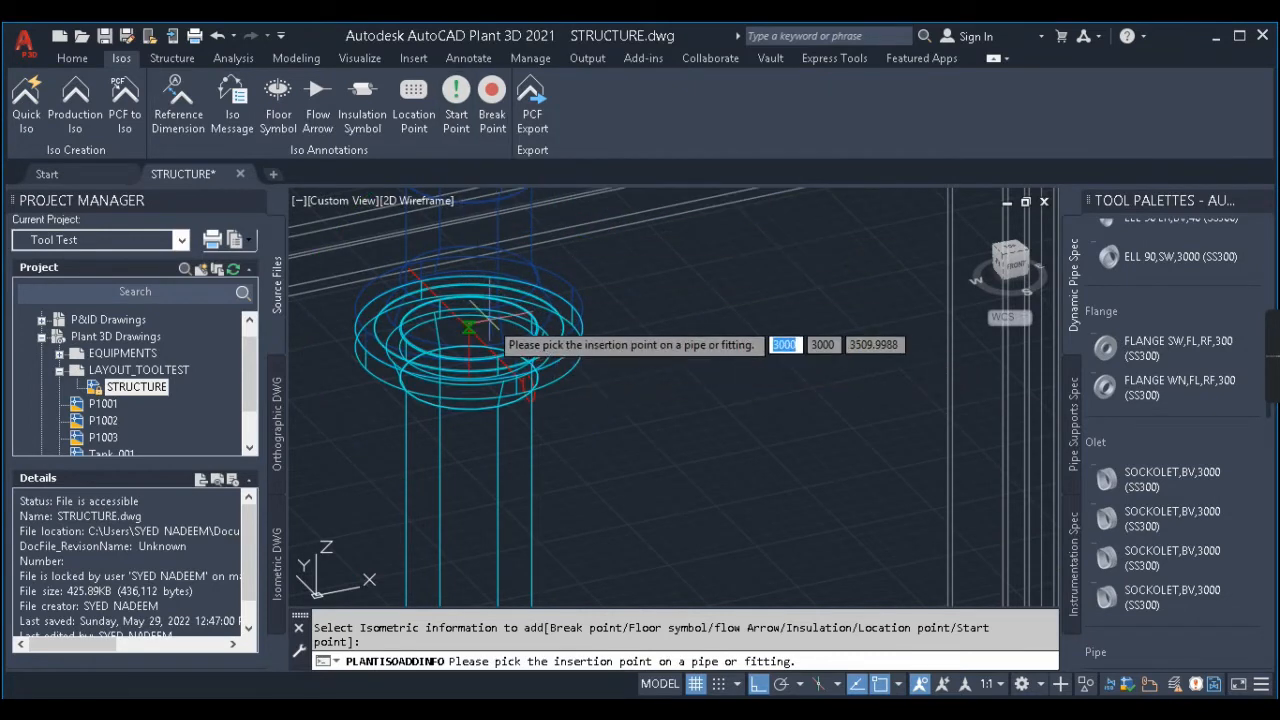
text(nod)
key(Return)
click(512, 345)
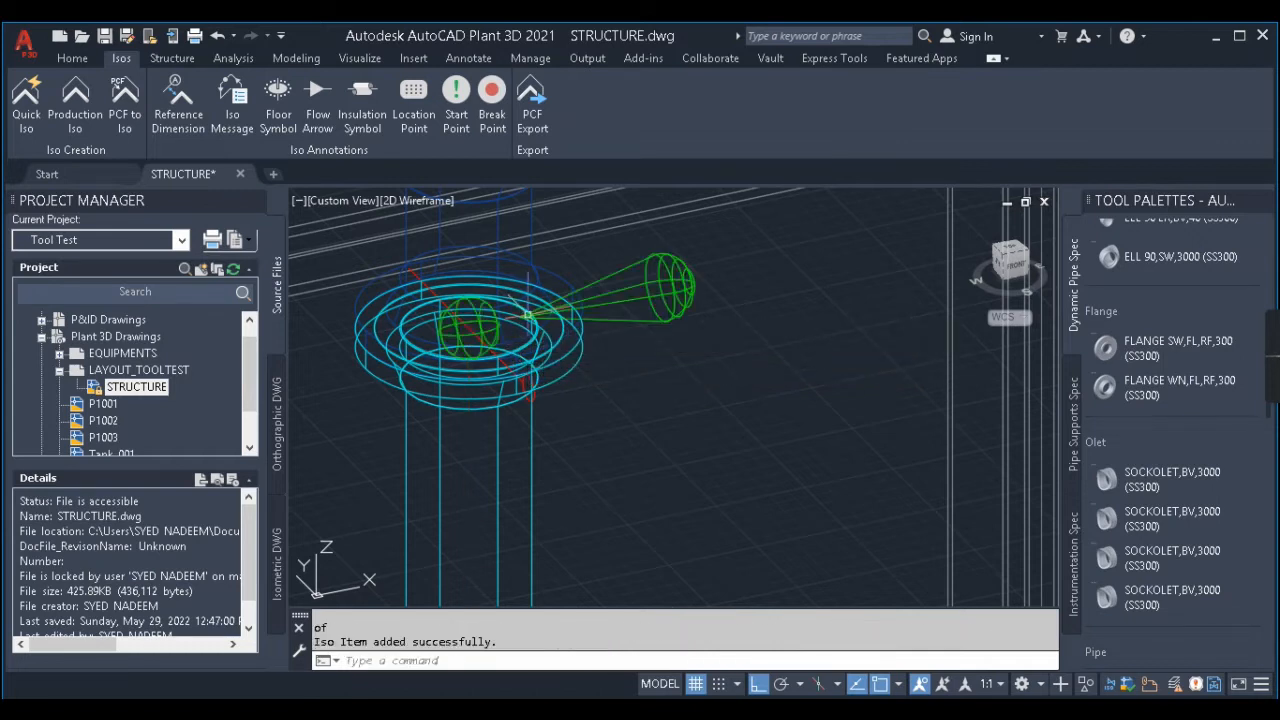
Step: Examine the start point marker and the pipe run from the vessel flange through the elbow to the pump
scroll(626, 312, down, 5)
key(Escape)
scroll(693, 410, up, 5)
click(693, 410)
key(Escape)
scroll(593, 270, down, 4)
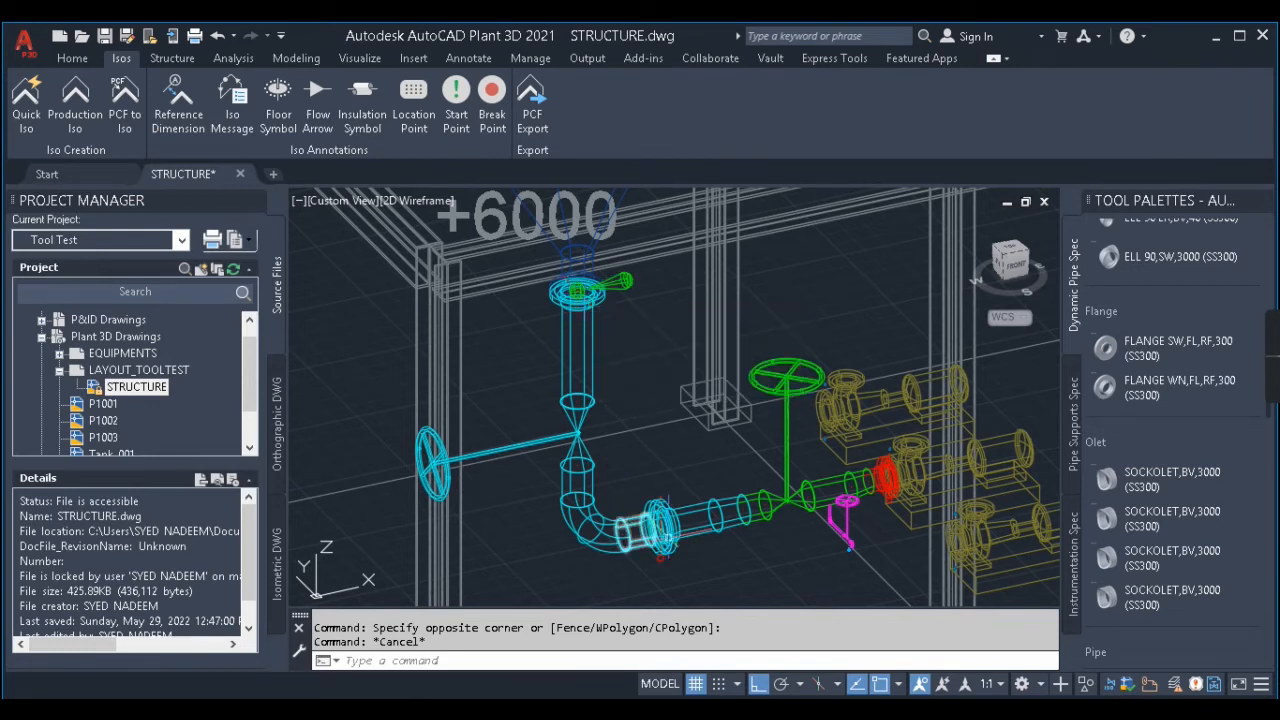
scroll(612, 545, up, 3)
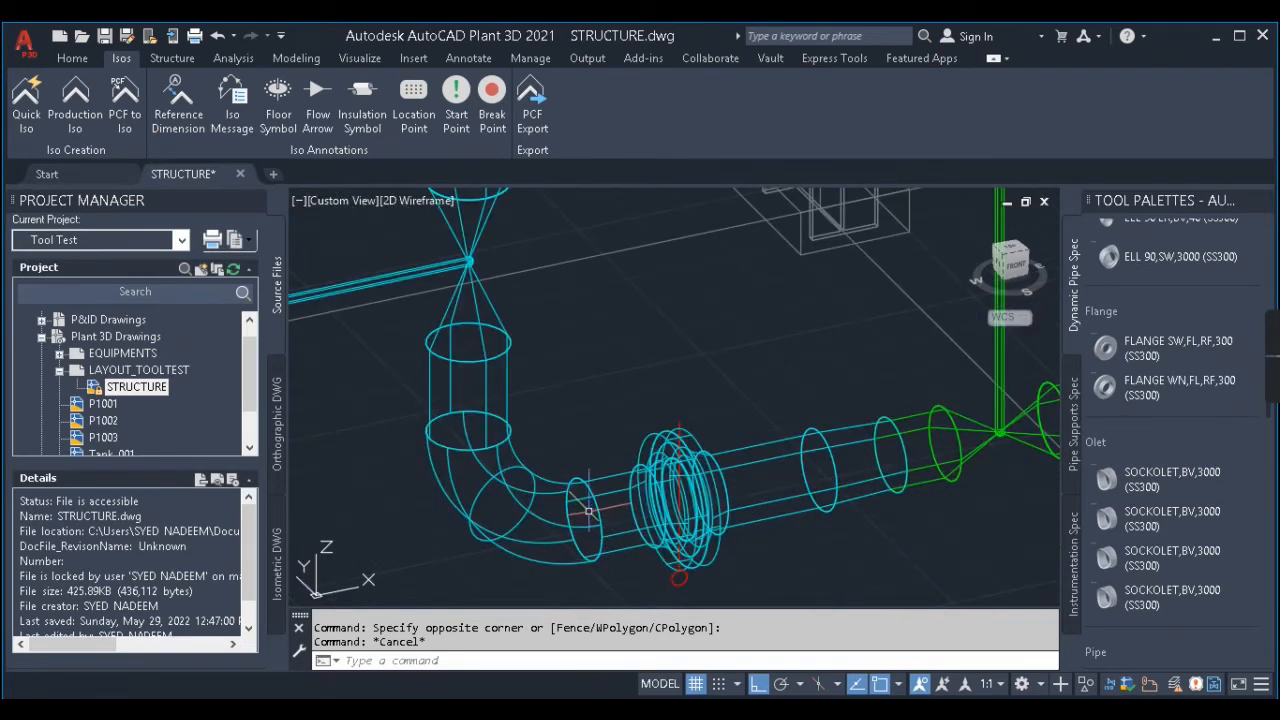
scroll(560, 518, down, 5)
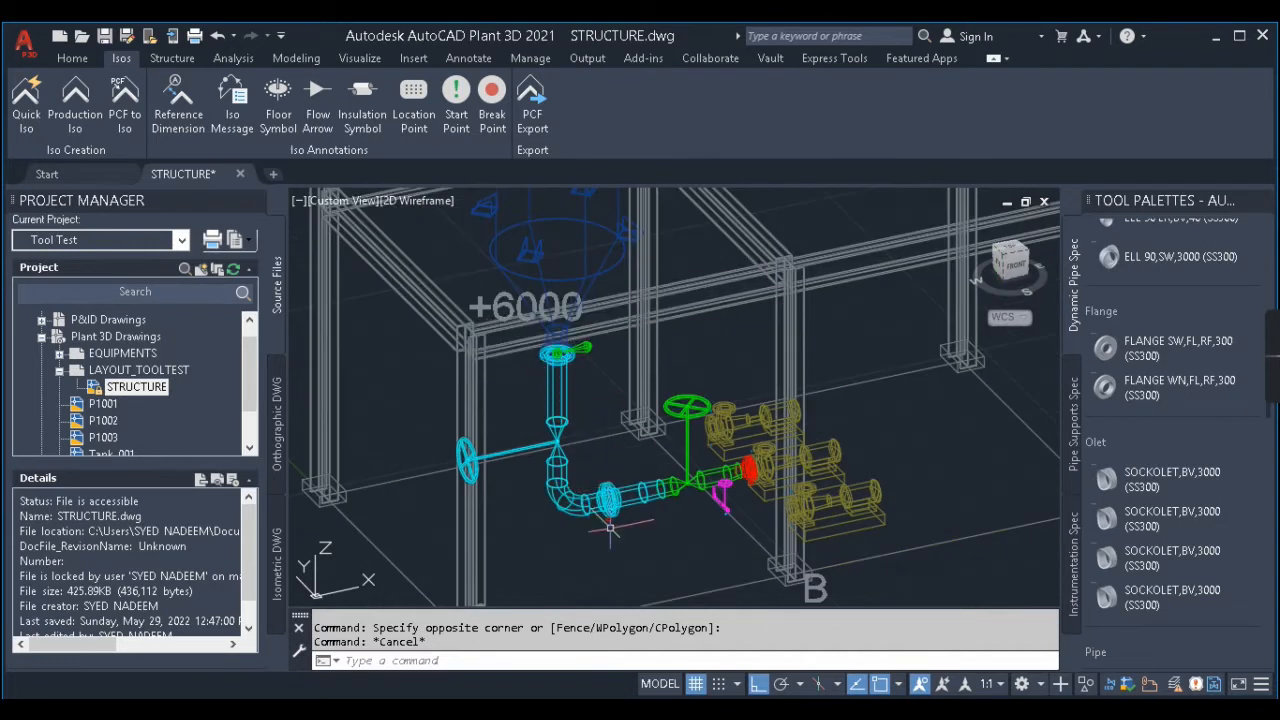
scroll(619, 513, up, 2)
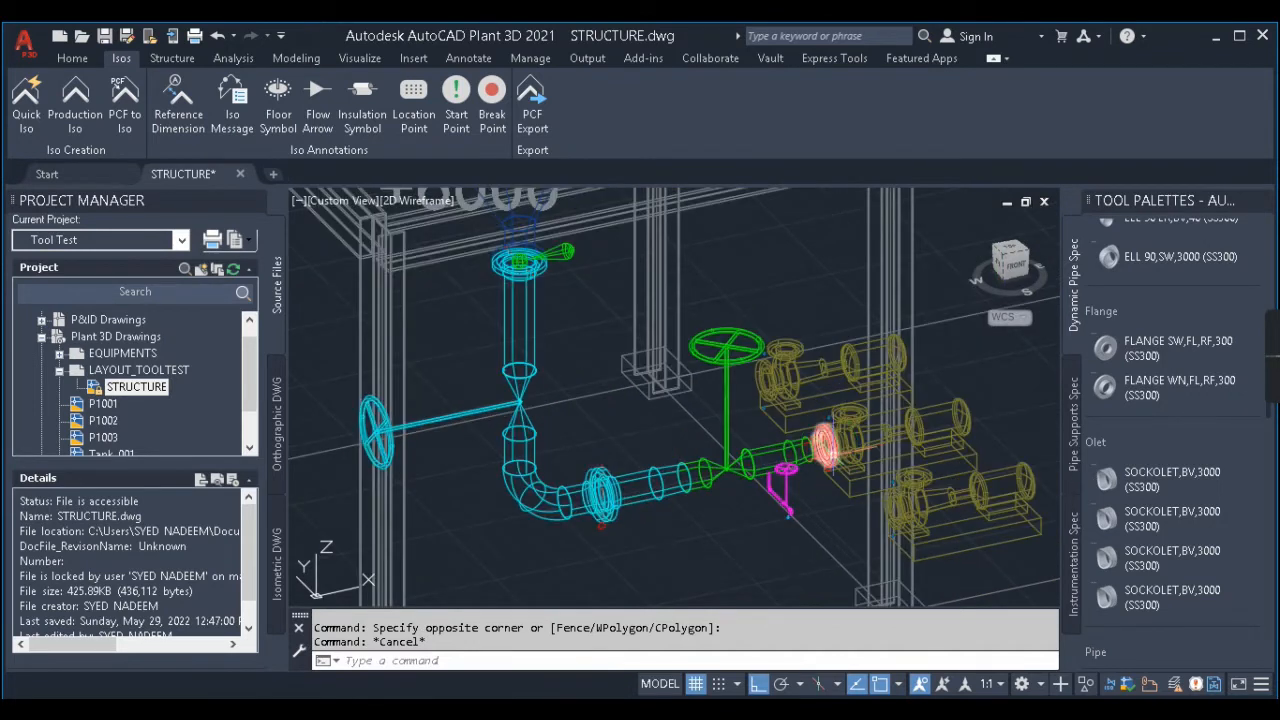
Step: Place an isometric Break Point at the node where the elbow meets the horizontal pipe, and delete it again
click(488, 100)
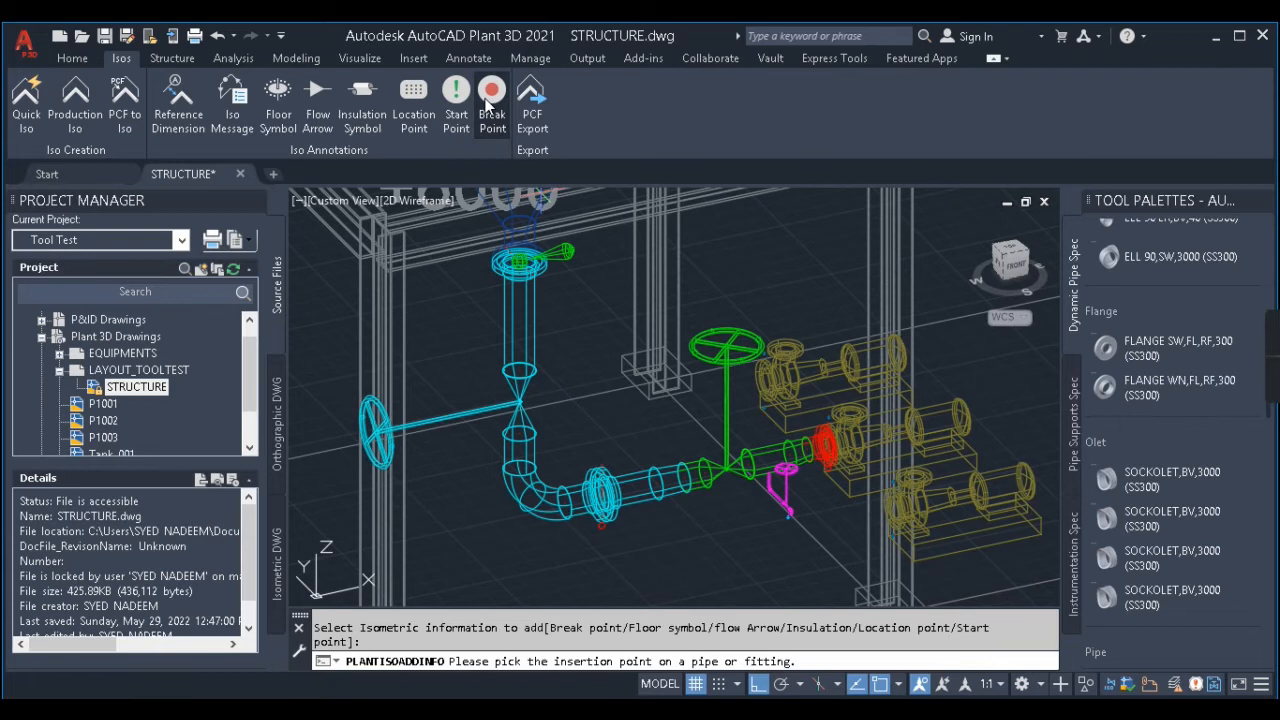
scroll(548, 505, up, 5)
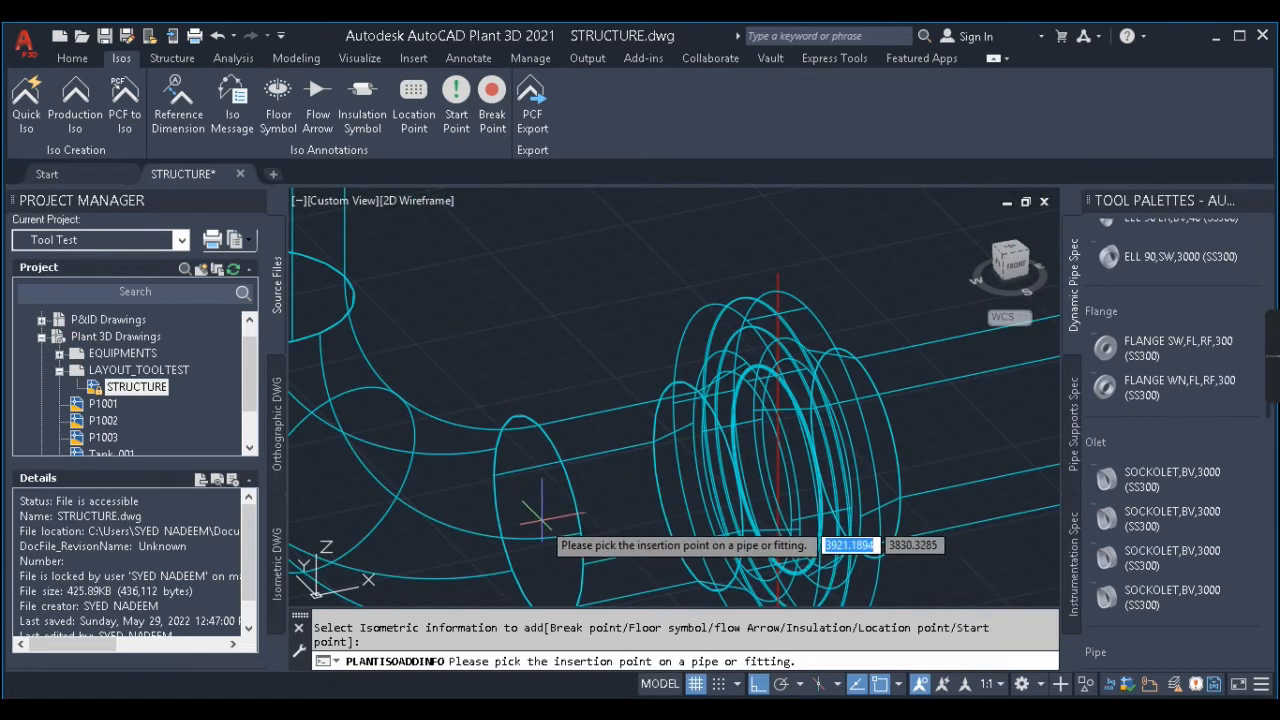
text(nod)
key(Return)
click(573, 481)
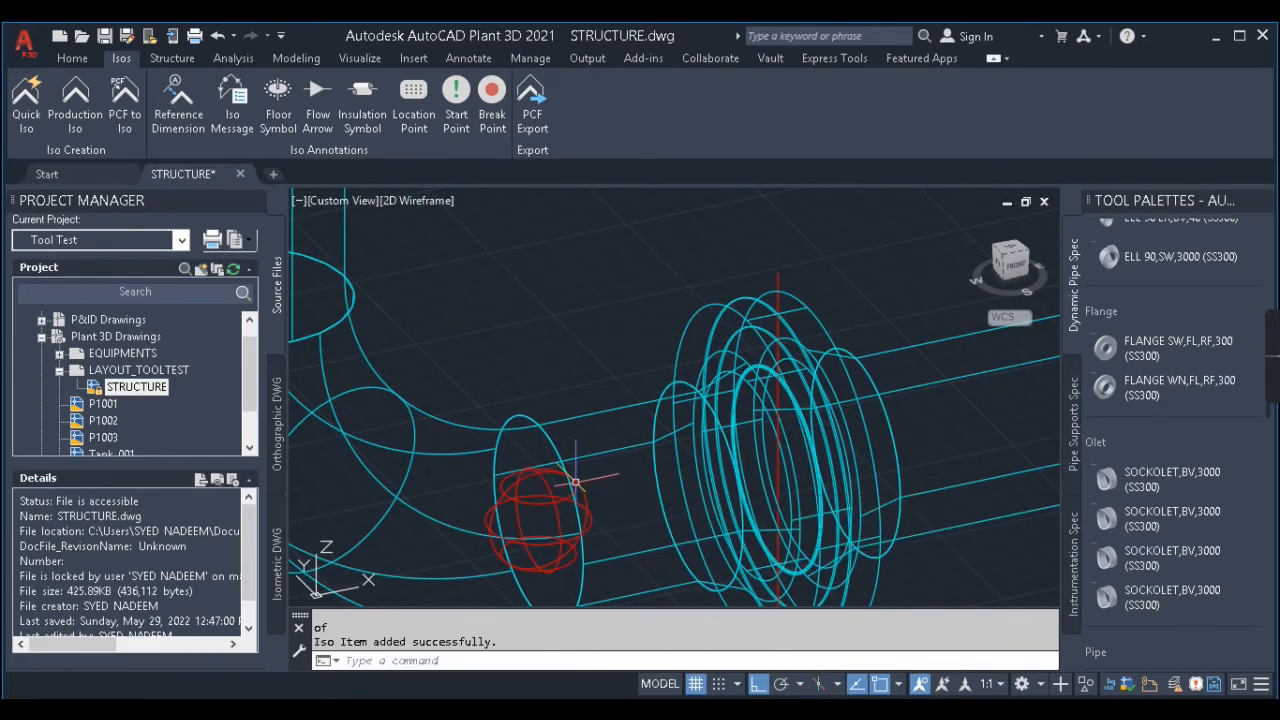
scroll(560, 440, down, 3)
key(Escape)
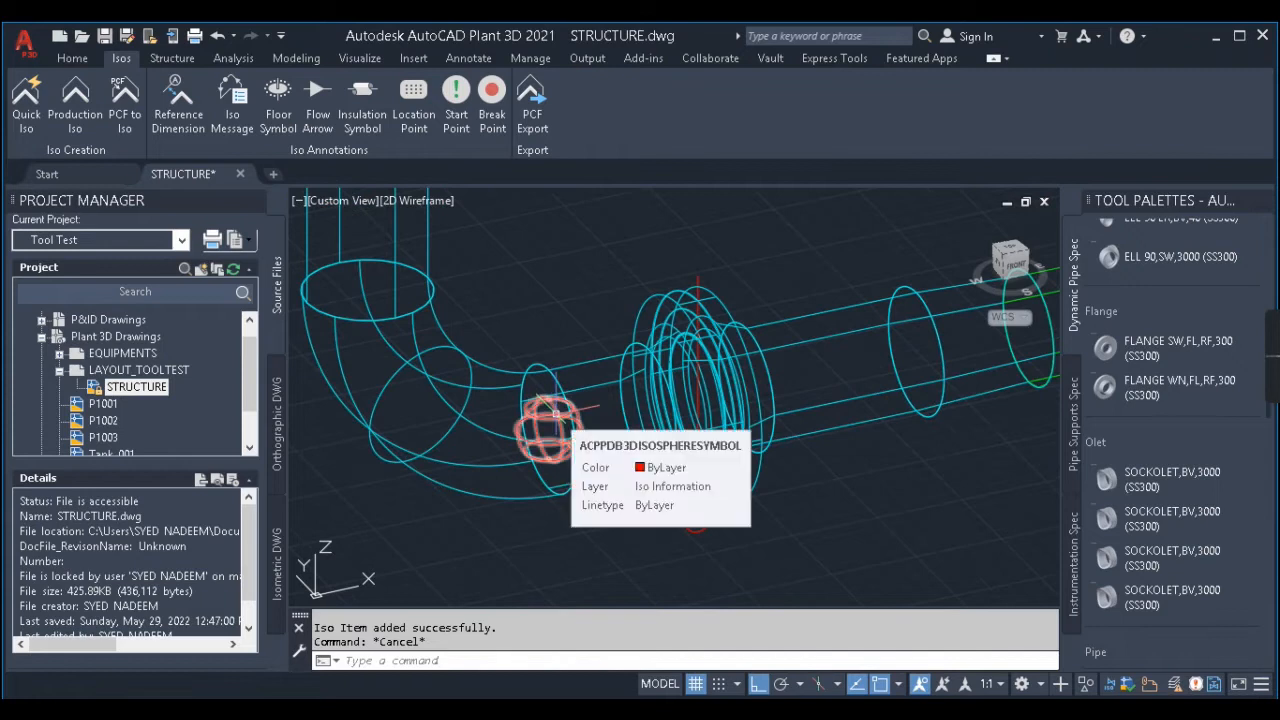
click(558, 411)
key(Delete)
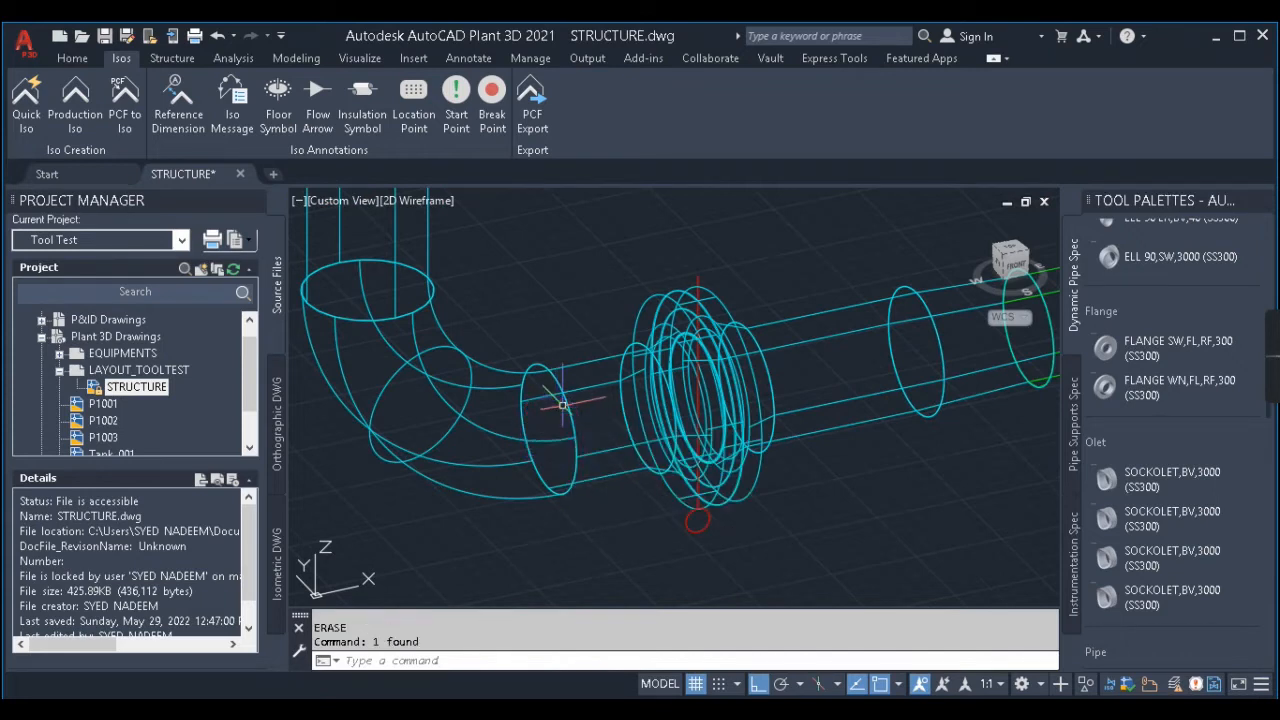
Step: Place an isometric Location Point on the horizontal pipe between the flanged joint and the reducer, and erase it again
click(415, 100)
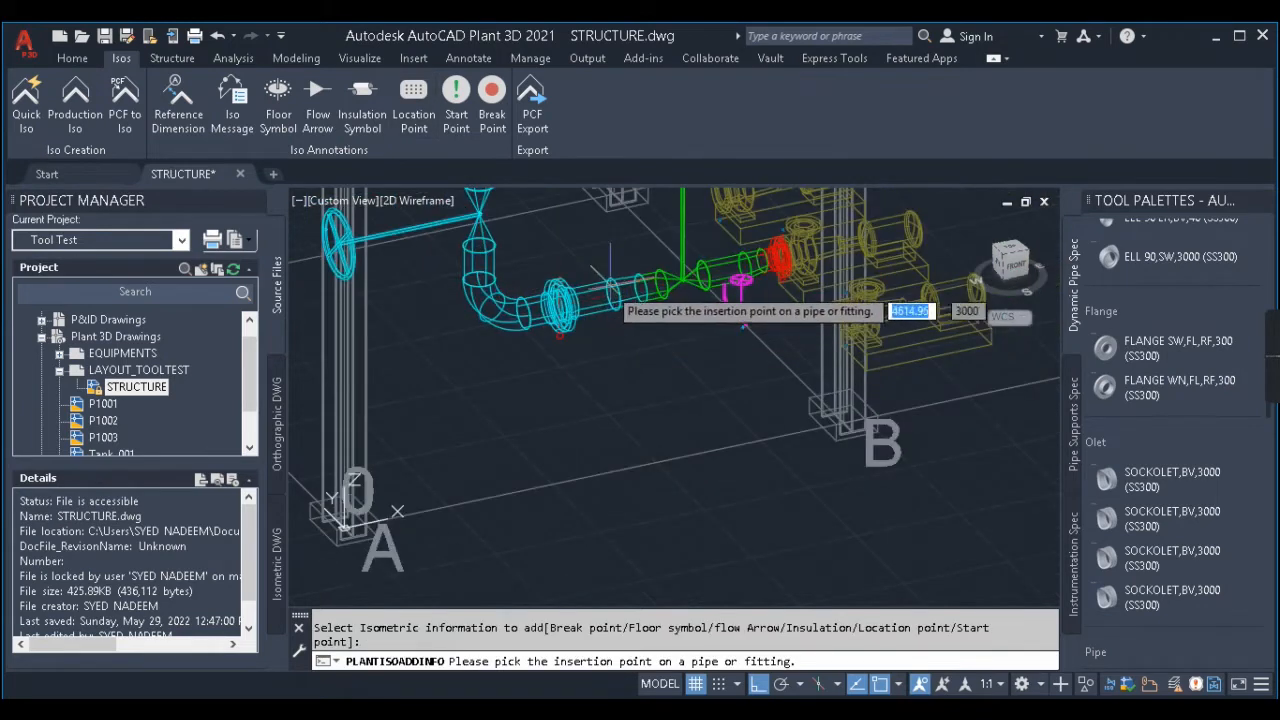
click(592, 296)
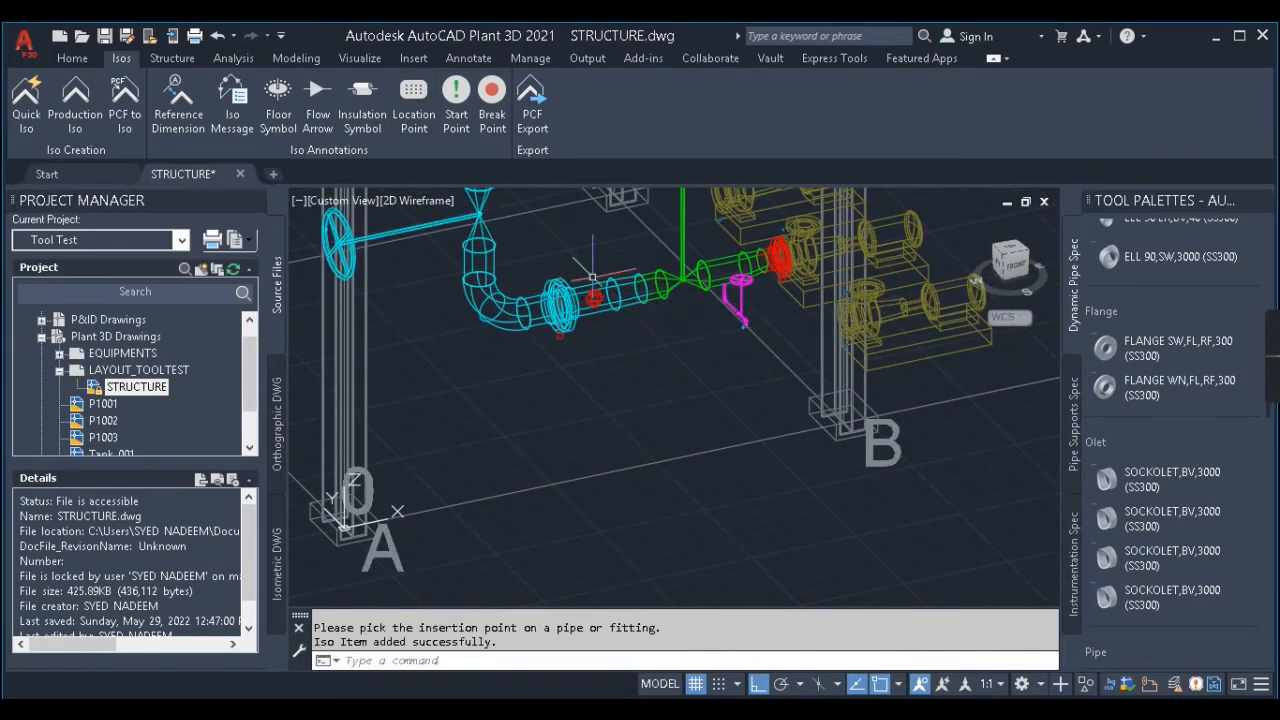
scroll(592, 296, up, 5)
key(Escape)
click(601, 297)
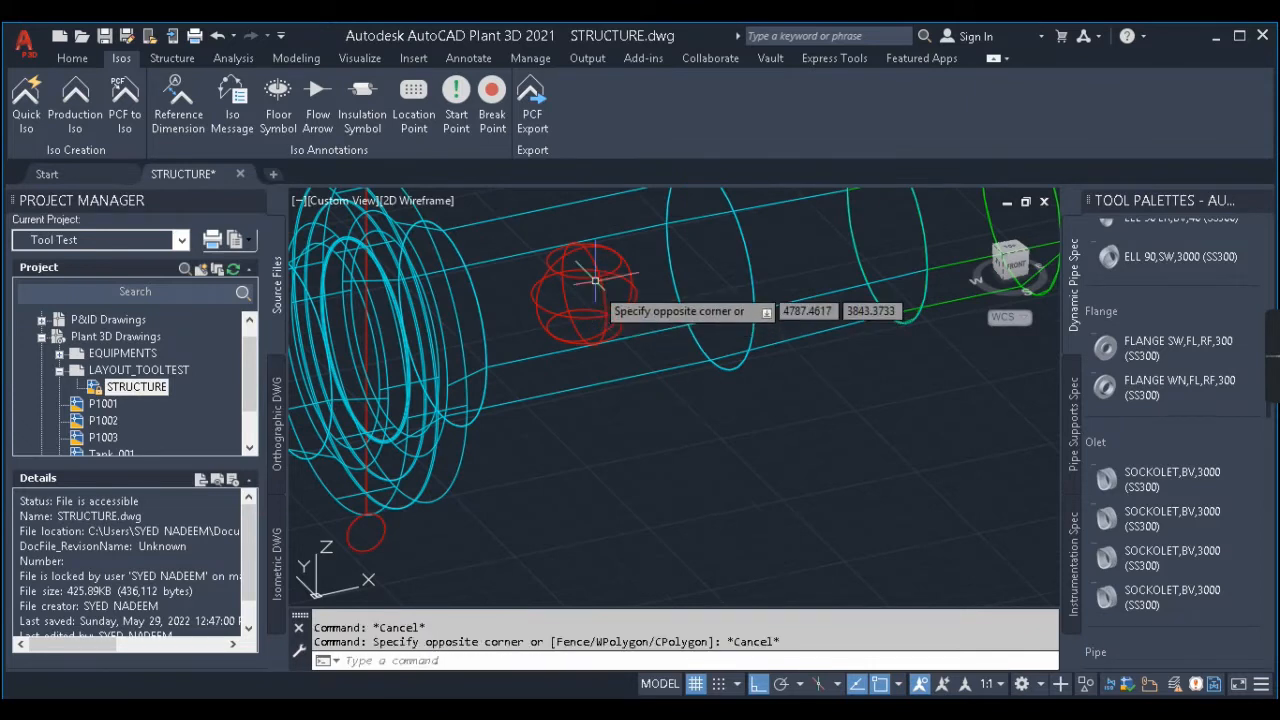
key(Escape)
text(e)
key(Return)
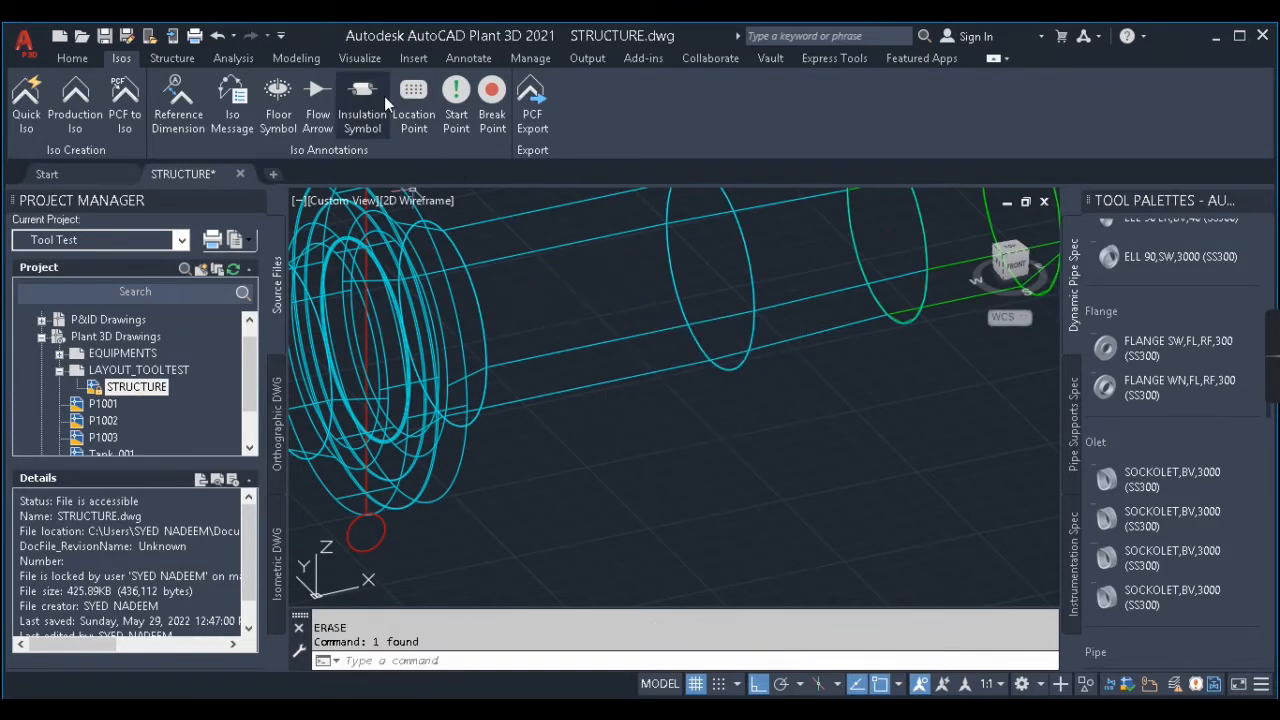
Step: Place an Insulation Symbol on the horizontal pipe just after the flanged joint, and delete it again
scroll(575, 270, down, 3)
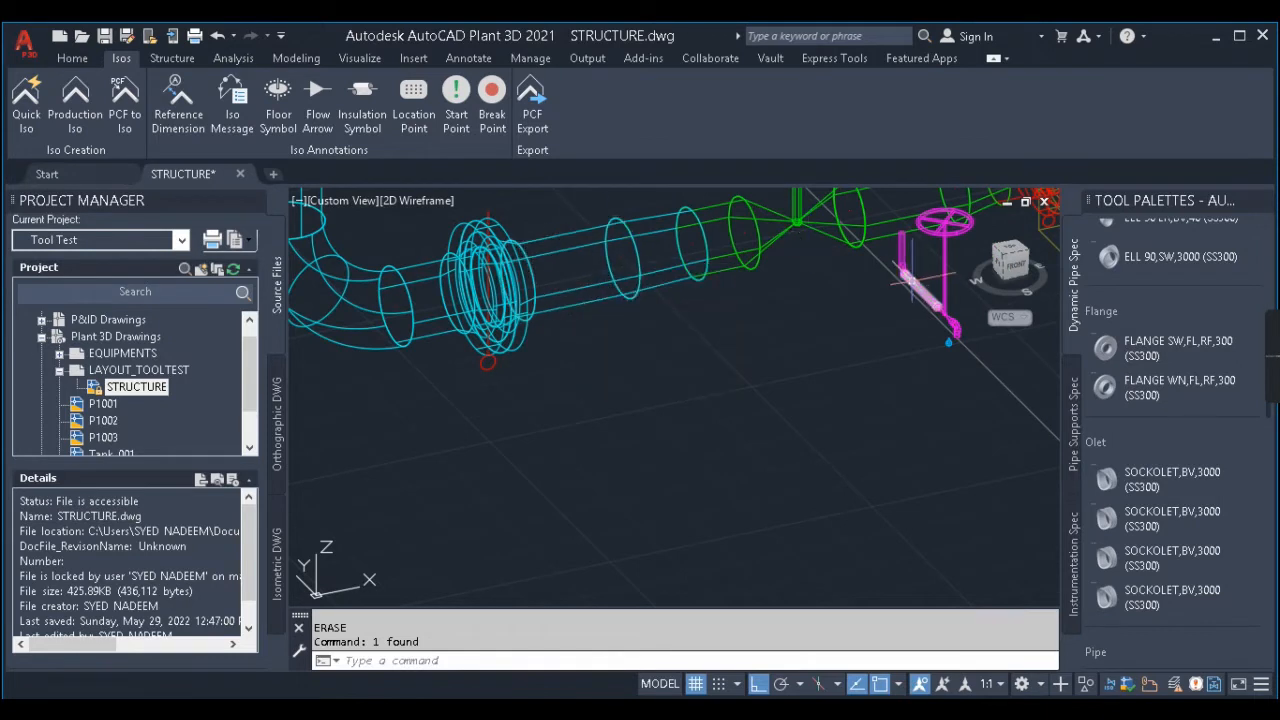
mouse_move(669, 280)
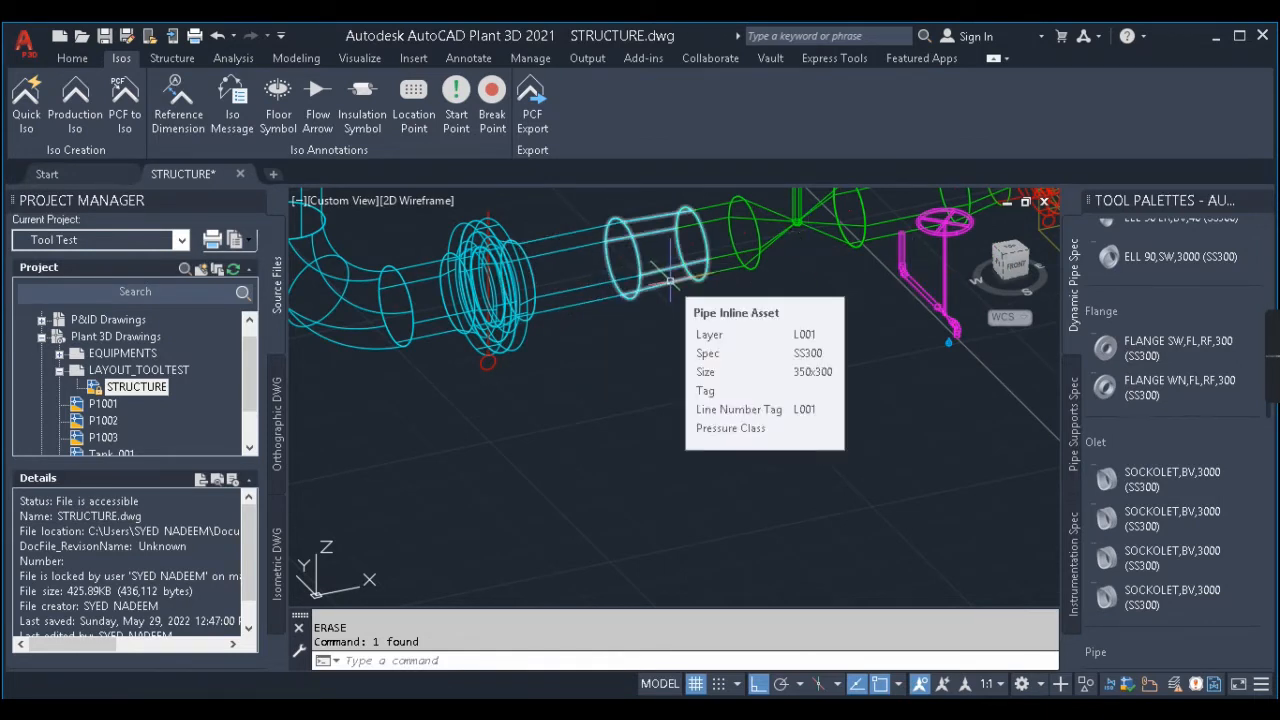
scroll(671, 364, down, 4)
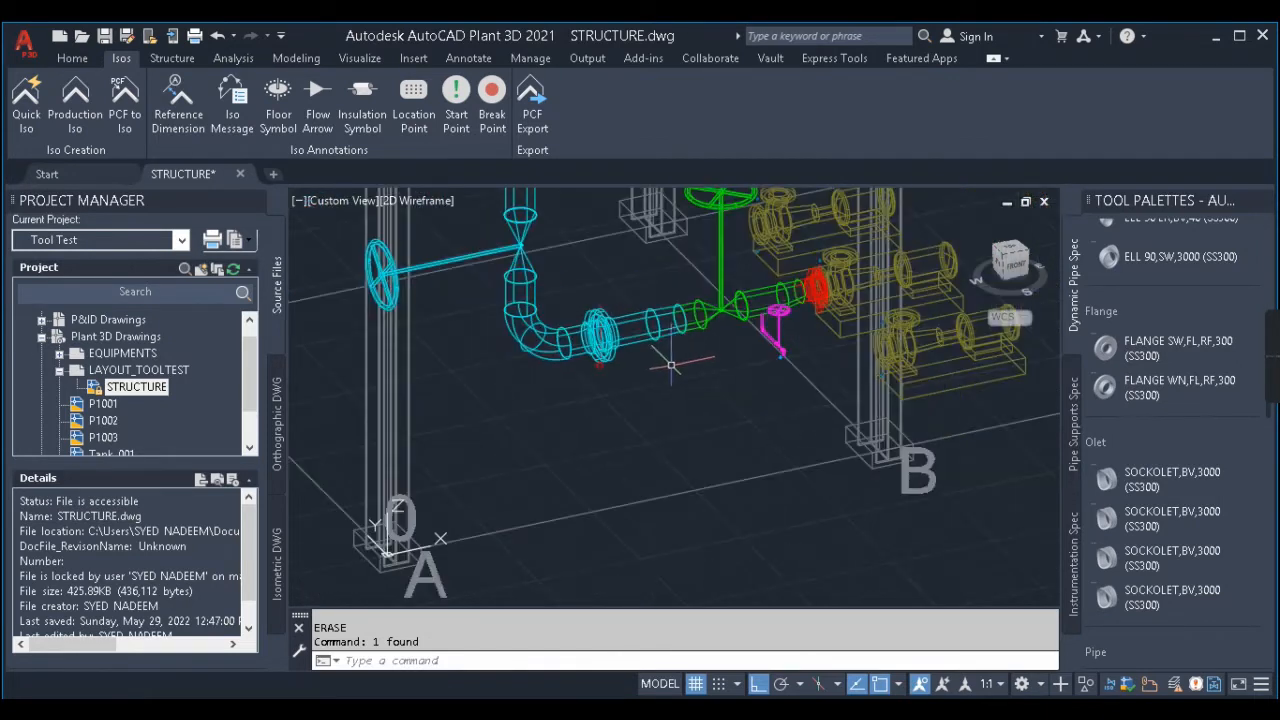
click(366, 112)
scroll(615, 310, up, 3)
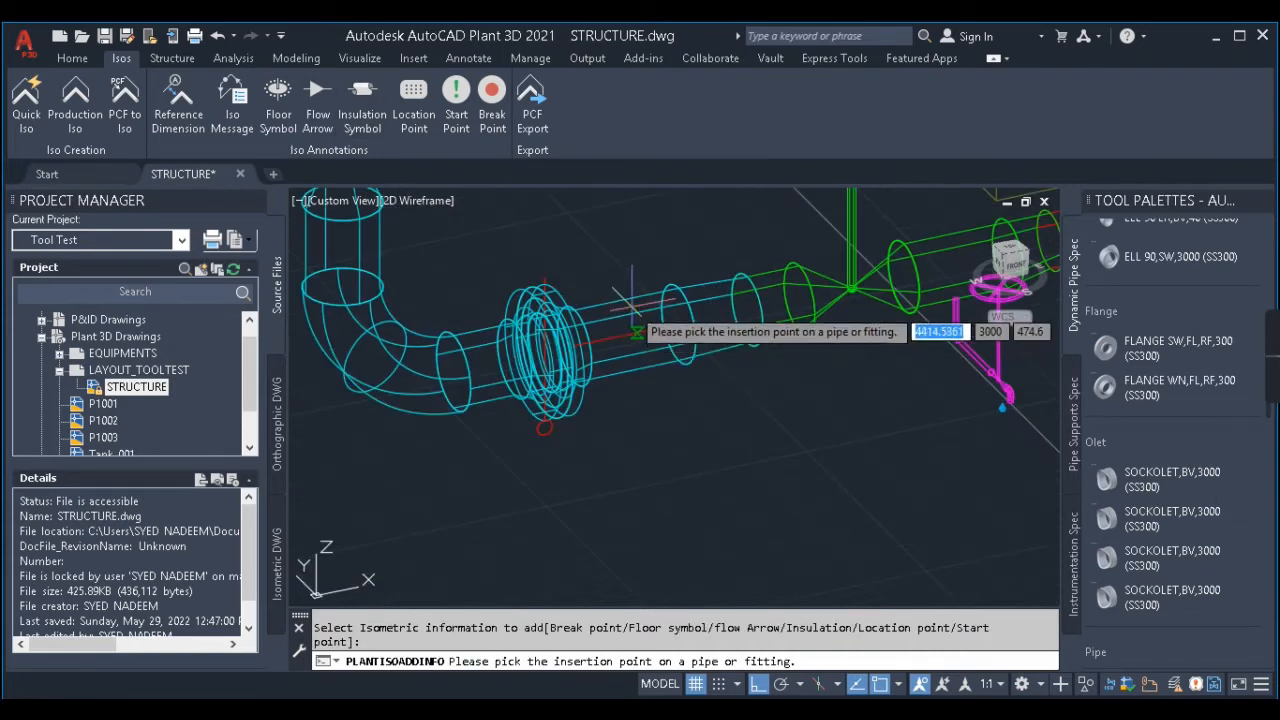
click(628, 334)
key(Escape)
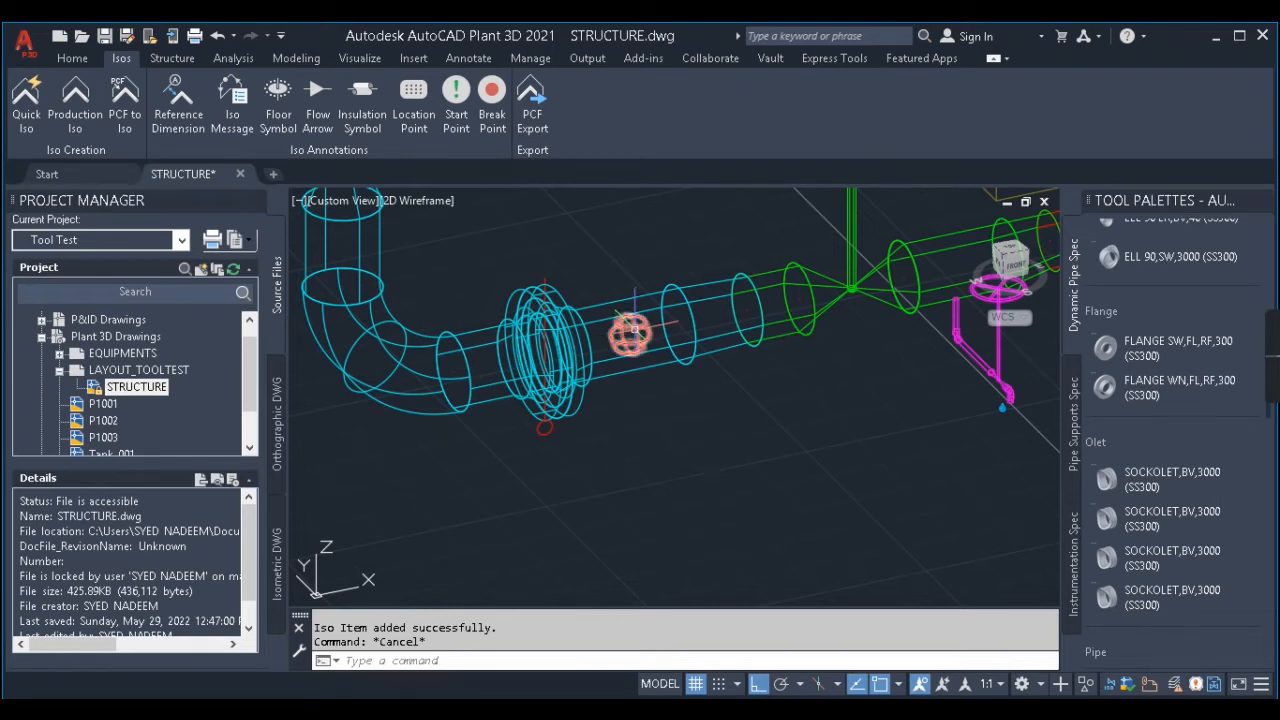
click(630, 334)
key(Delete)
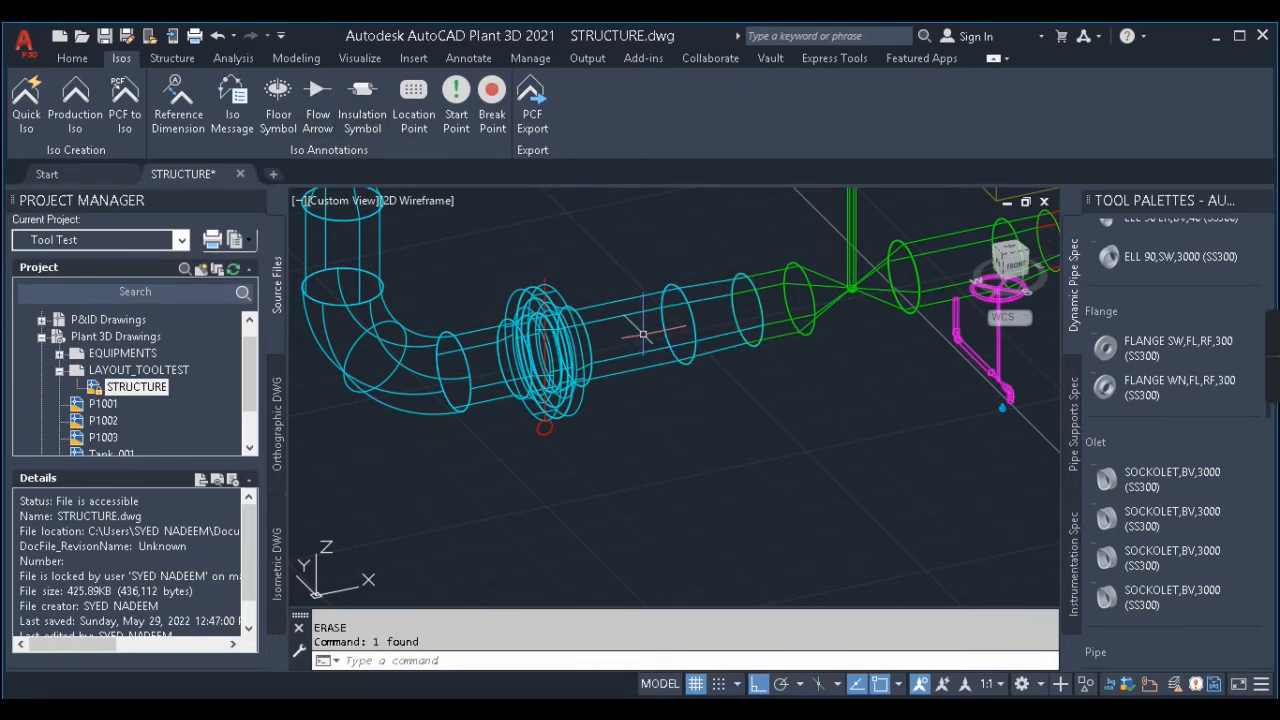
Step: Place a Flow Arrow on the vertical pipe below the vessel flange and accept its downward direction
click(314, 131)
scroll(540, 440, down, 5)
scroll(492, 285, down, 4)
scroll(478, 300, up, 6)
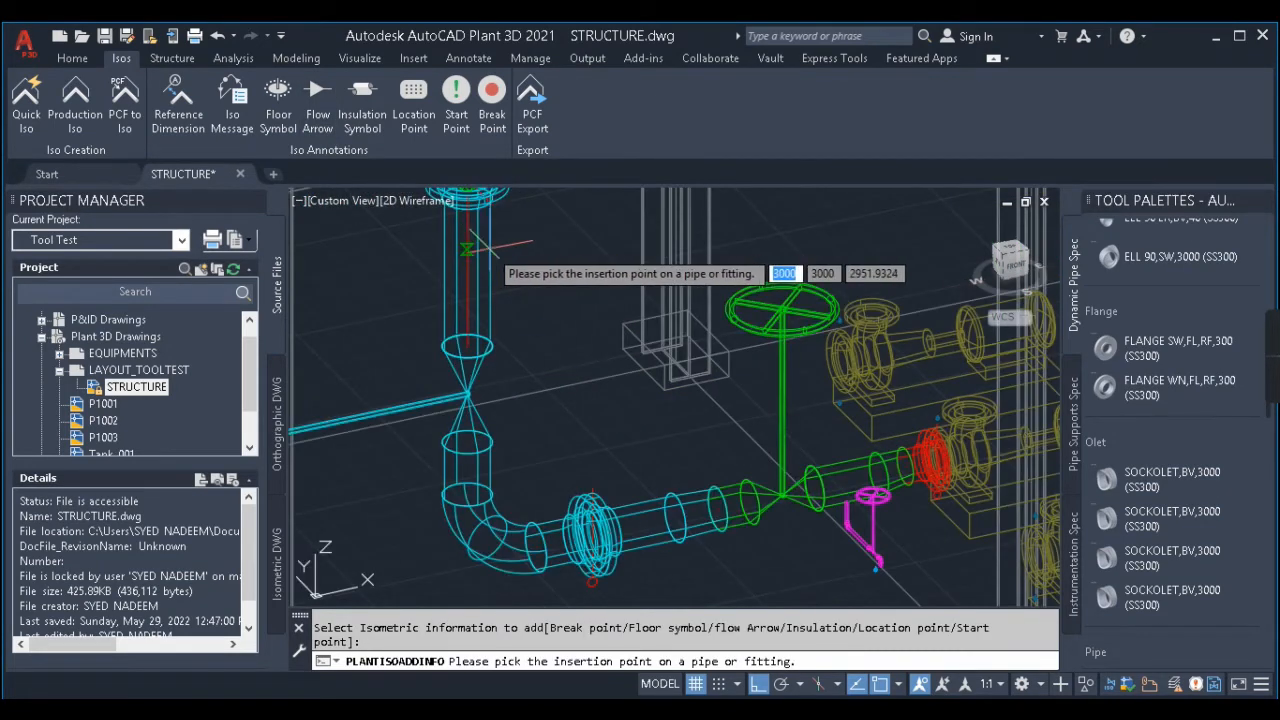
click(466, 249)
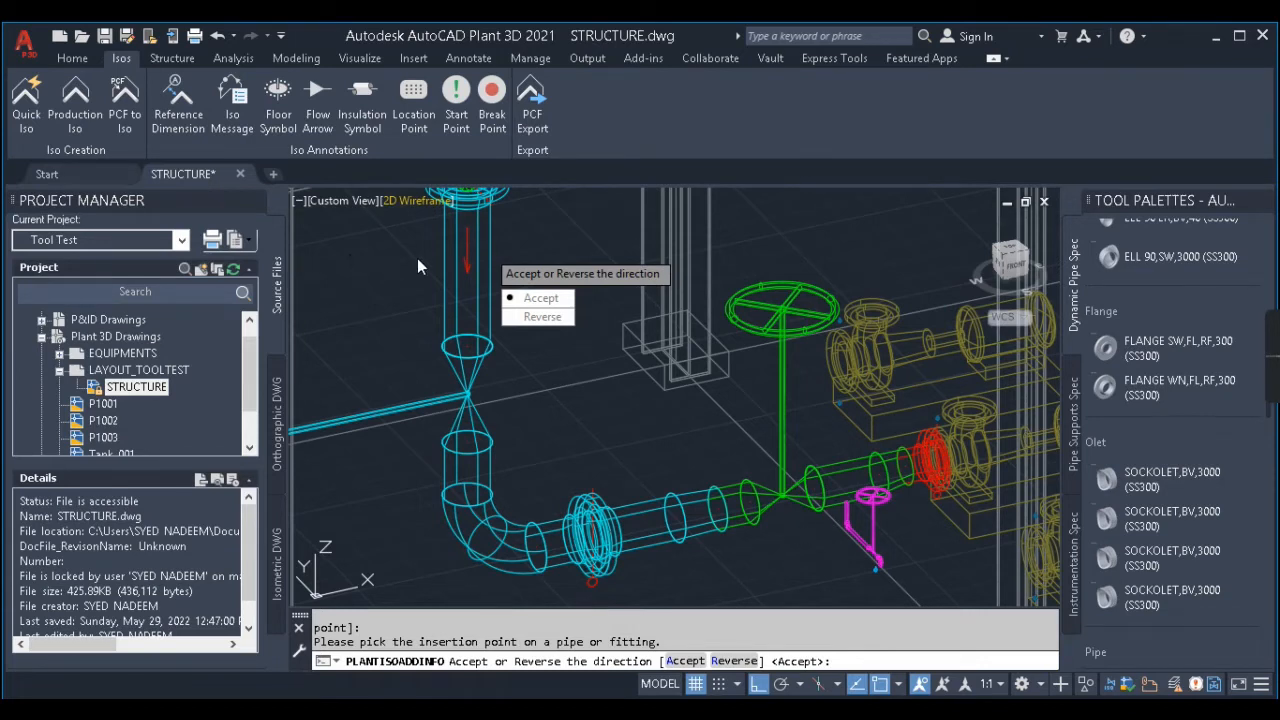
click(538, 297)
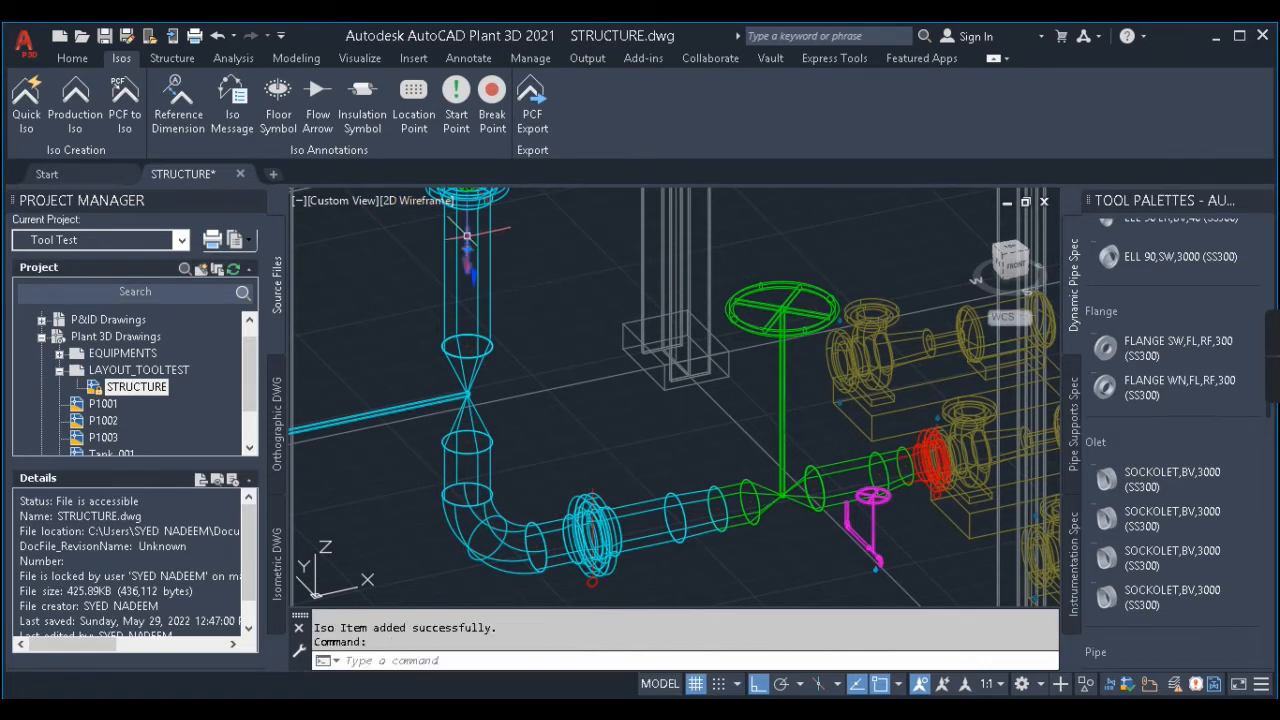
Step: Place a second Flow Arrow with reversed direction below the first one on the vertical pipe, and delete it again
scroll(466, 236, up, 4)
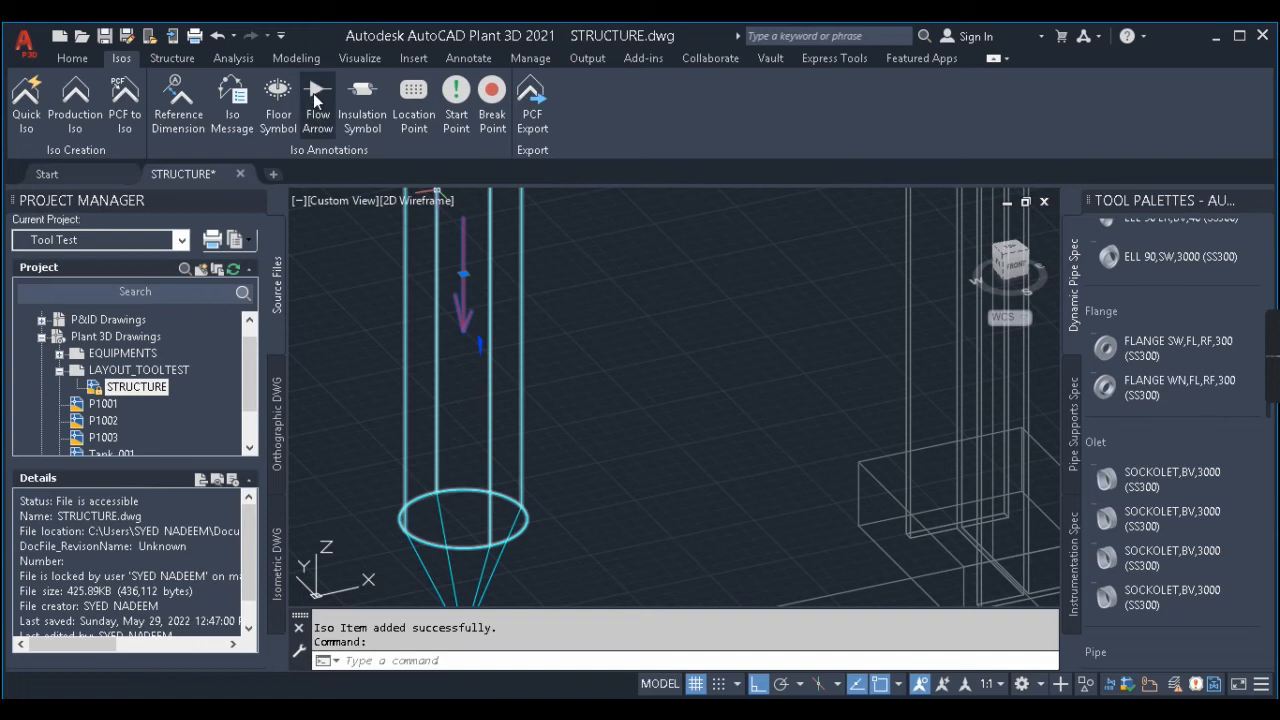
click(313, 93)
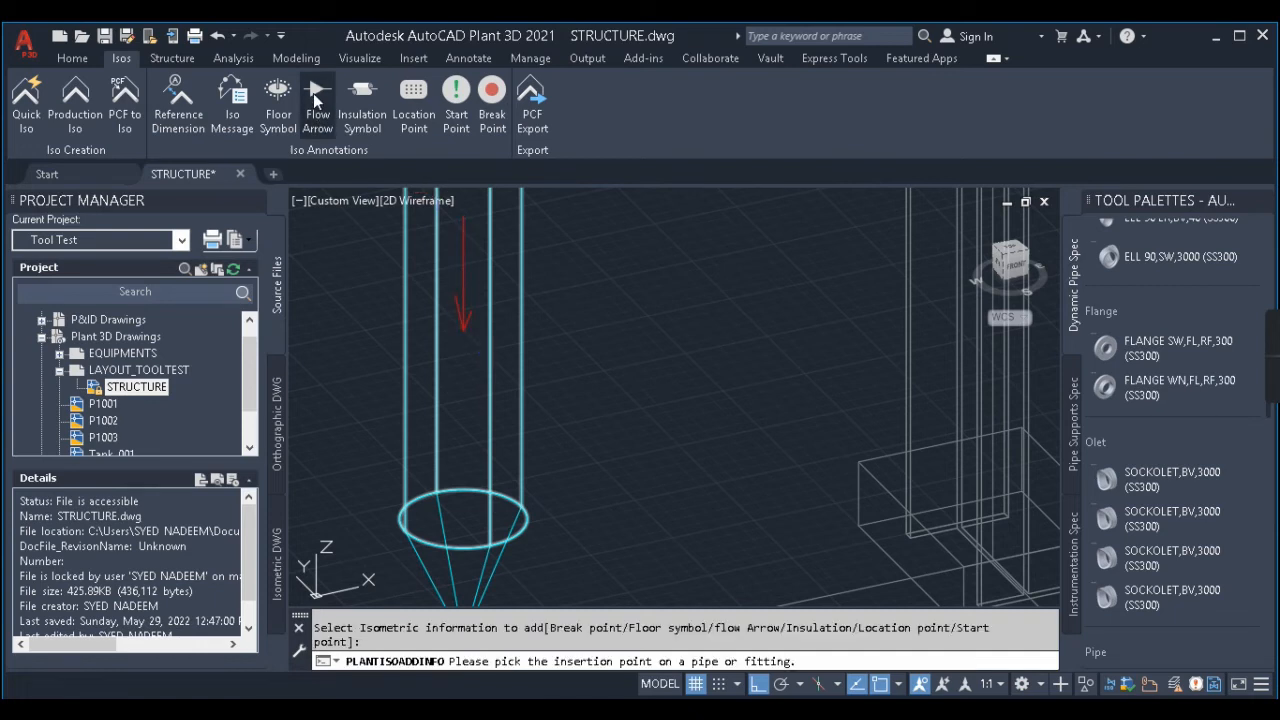
click(495, 370)
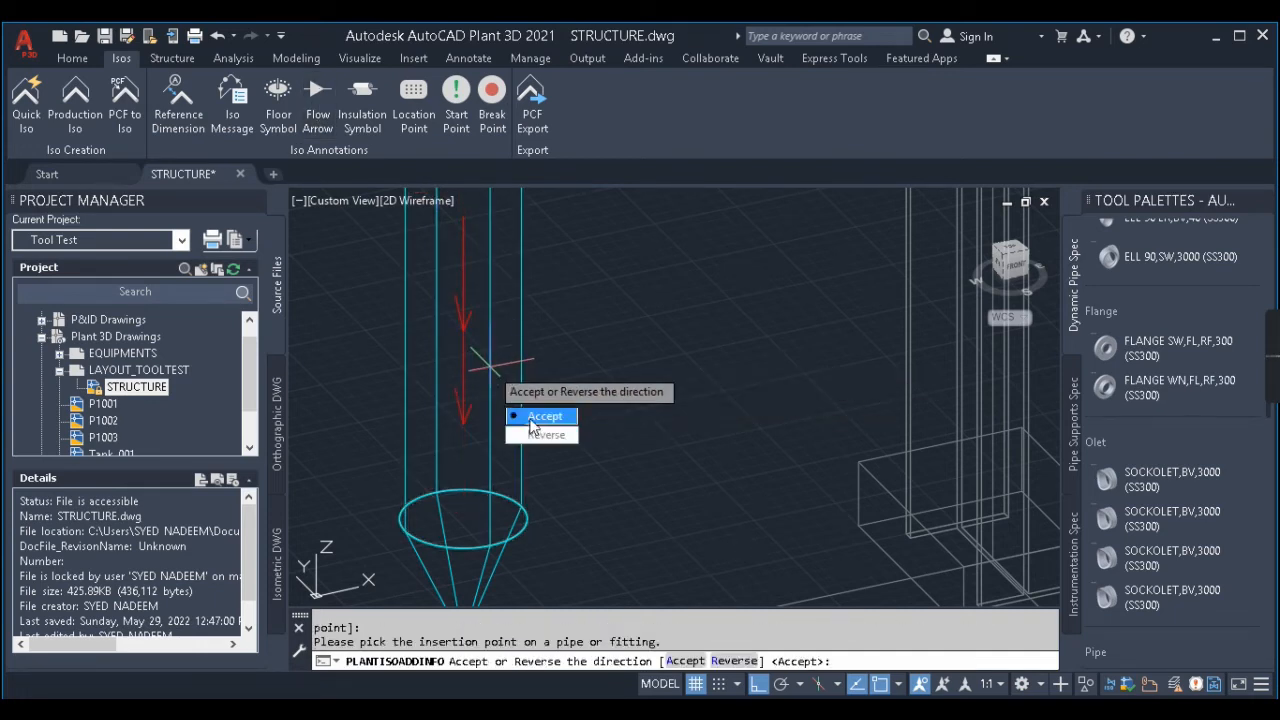
click(540, 434)
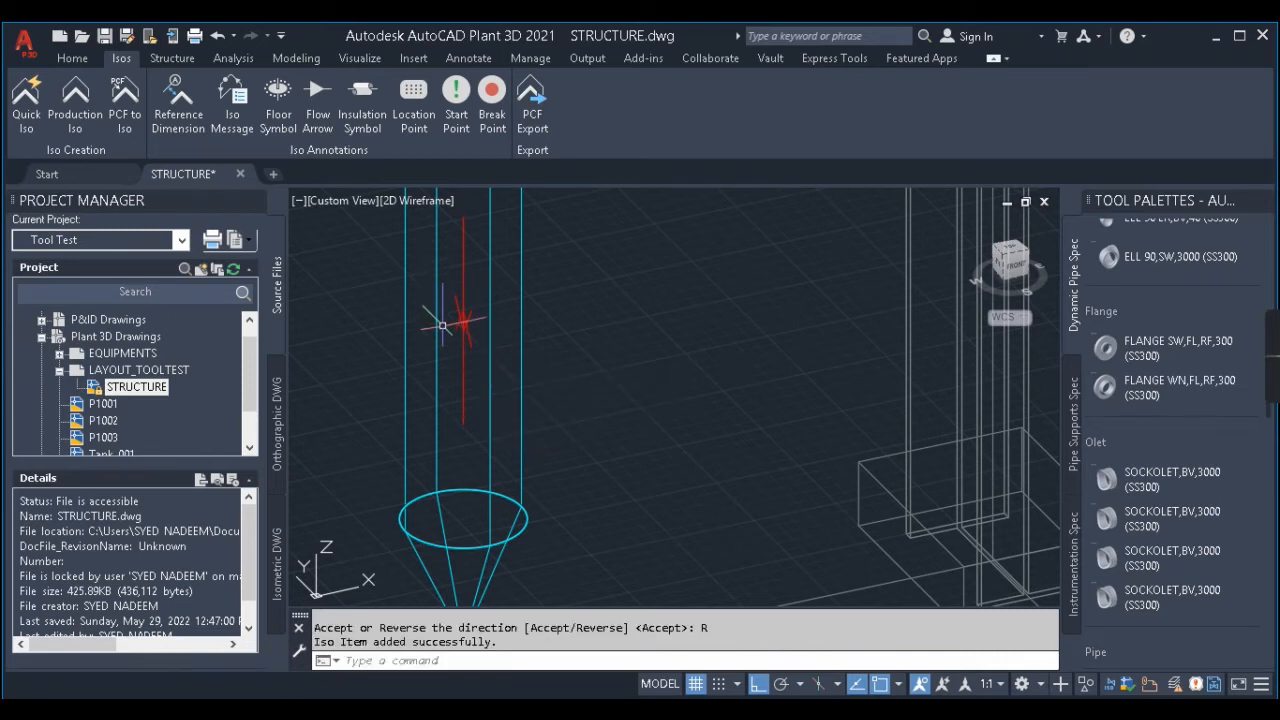
click(460, 372)
key(Delete)
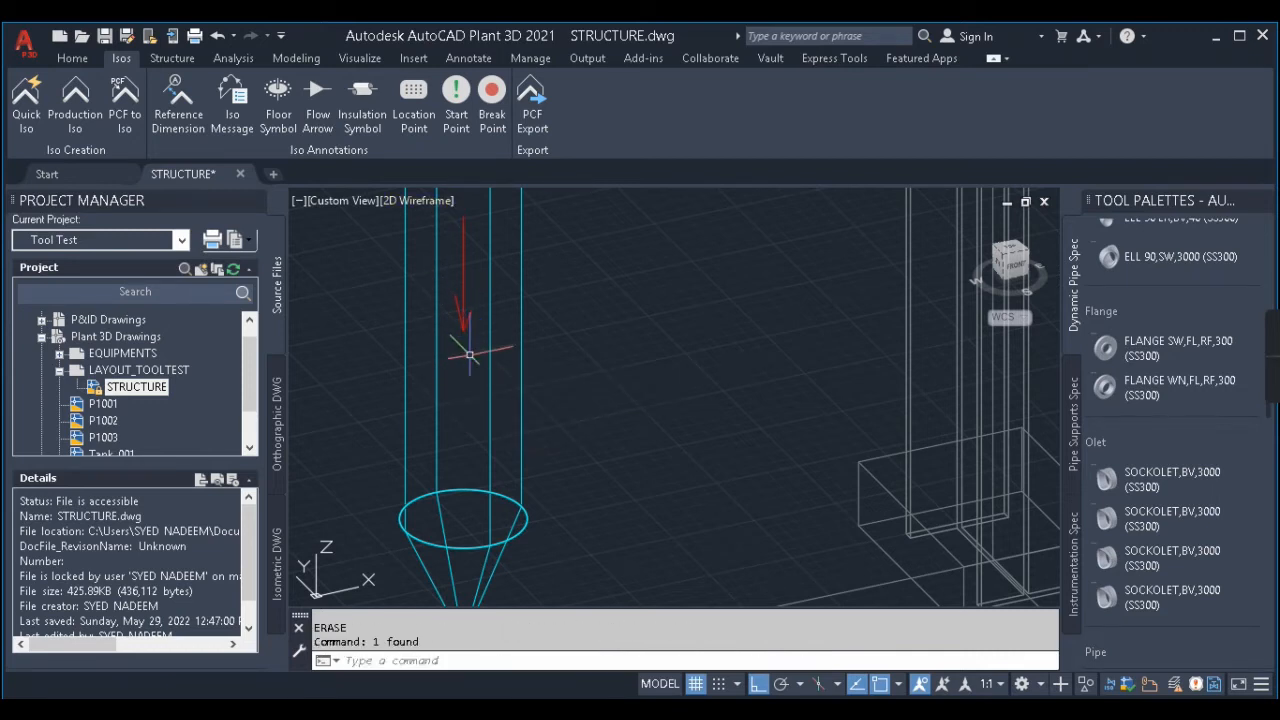
Step: Try to place an isometric Floor Symbol on the vertical pipe below the vessel
scroll(461, 302, down, 4)
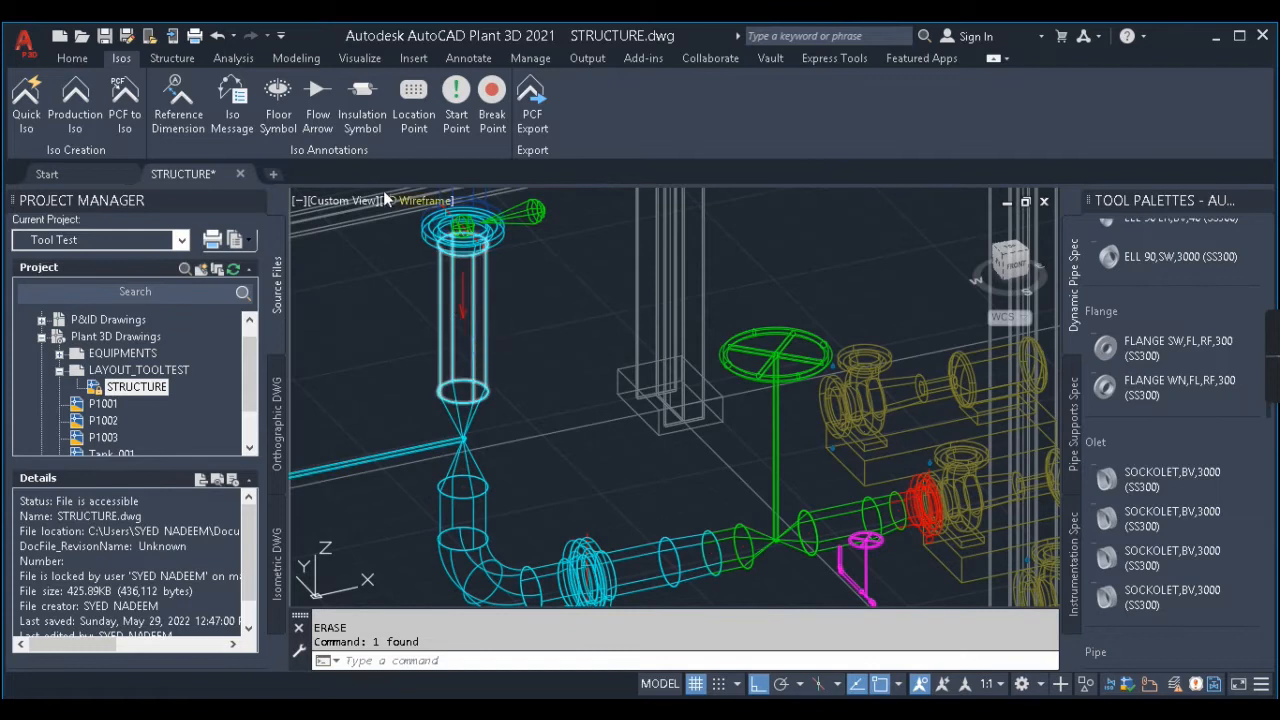
click(278, 117)
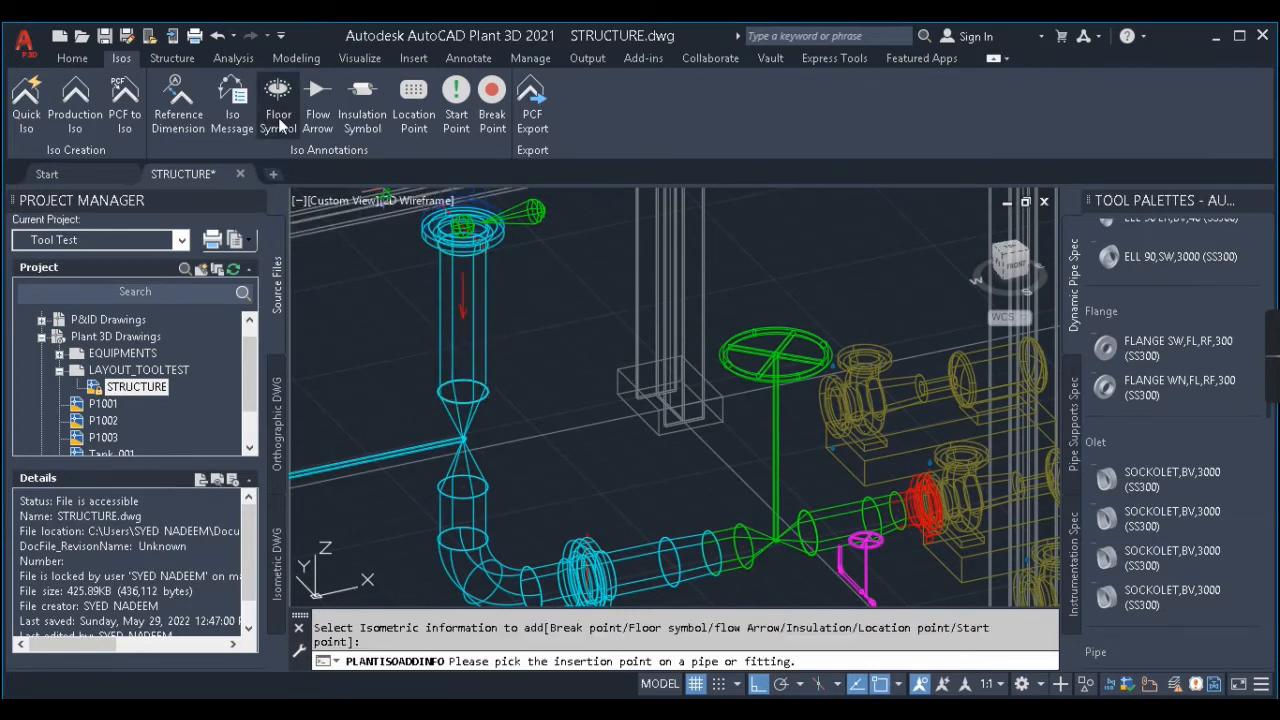
scroll(550, 395, down, 5)
click(530, 385)
scroll(540, 384, up, 6)
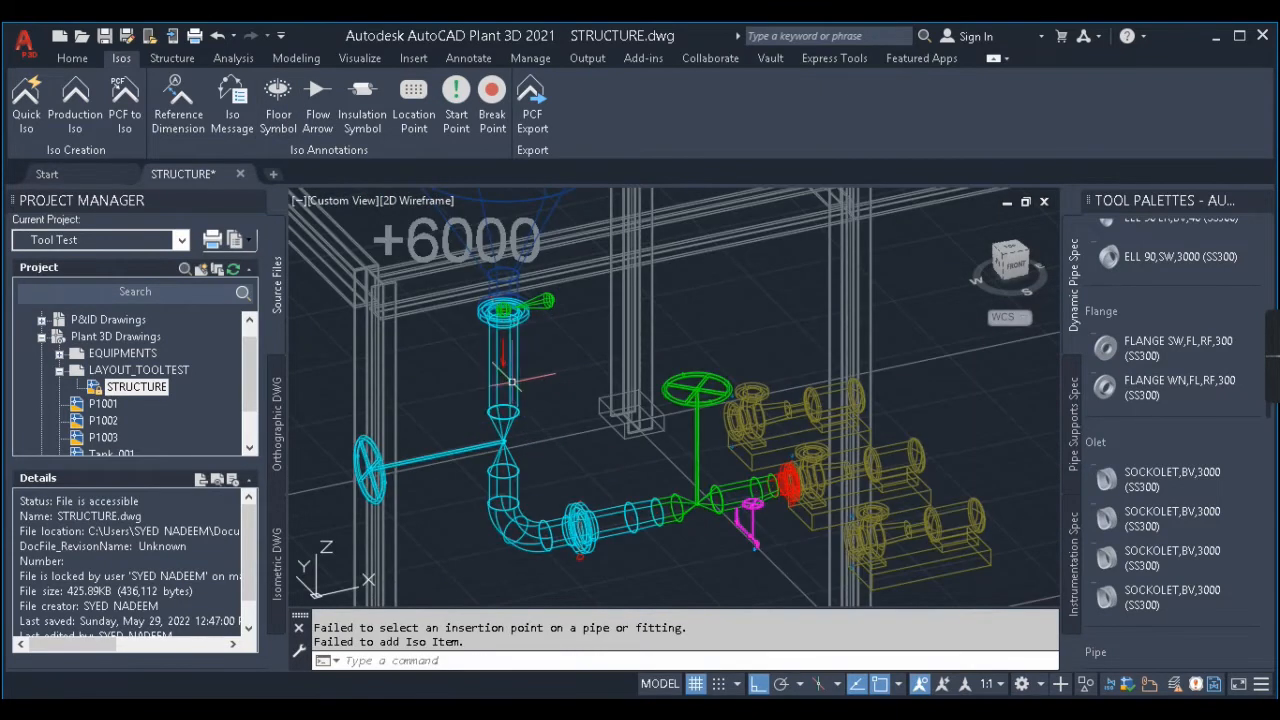
scroll(545, 383, down, 4)
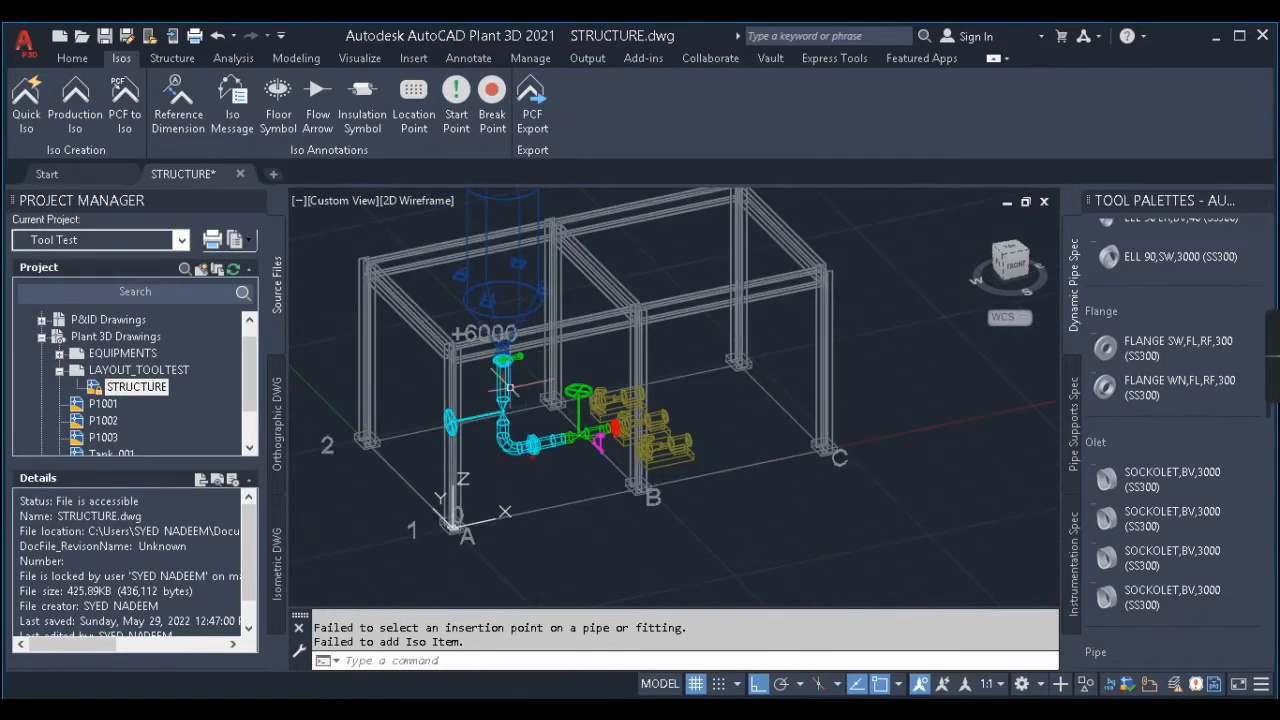
scroll(505, 345, up, 2)
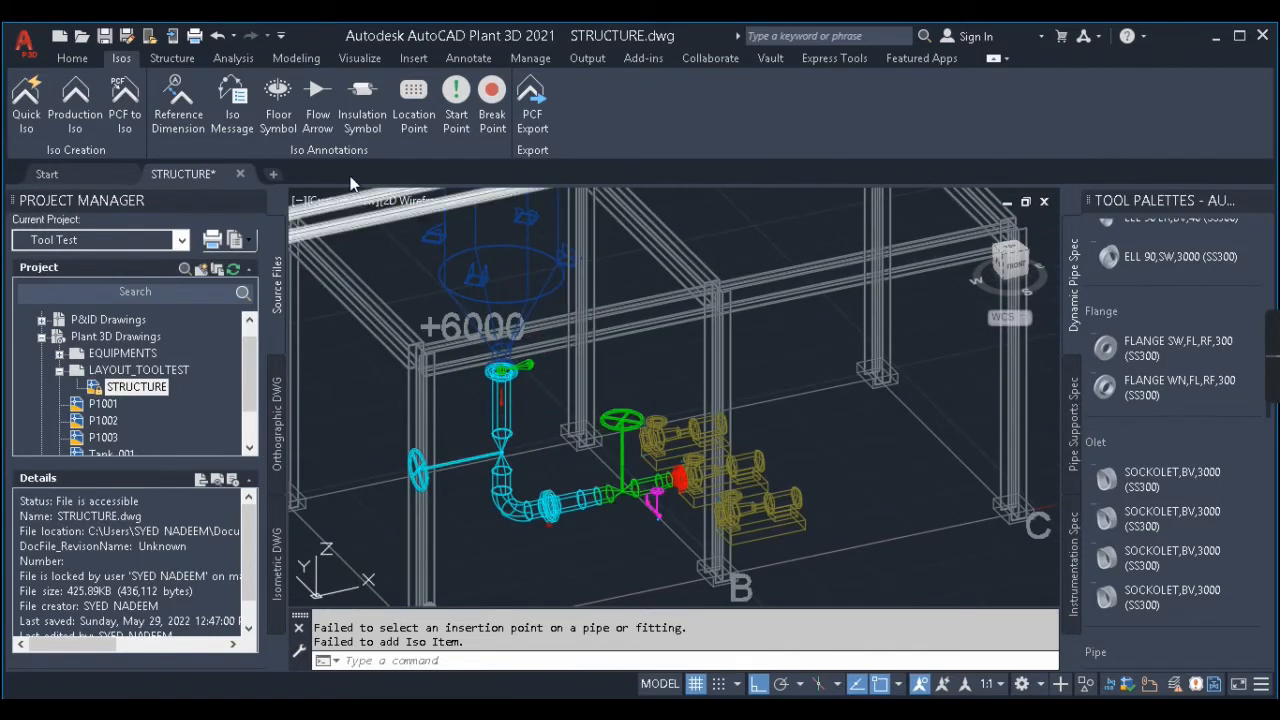
scroll(740, 225, down, 5)
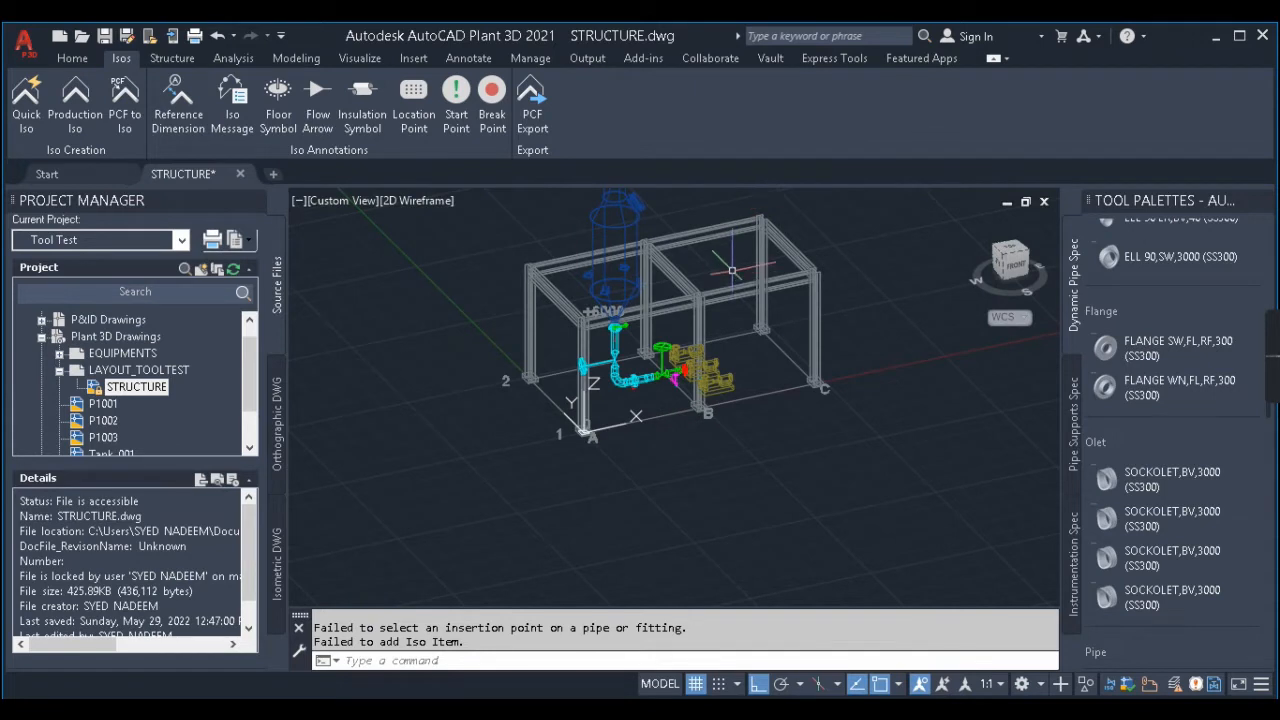
scroll(740, 255, up, 5)
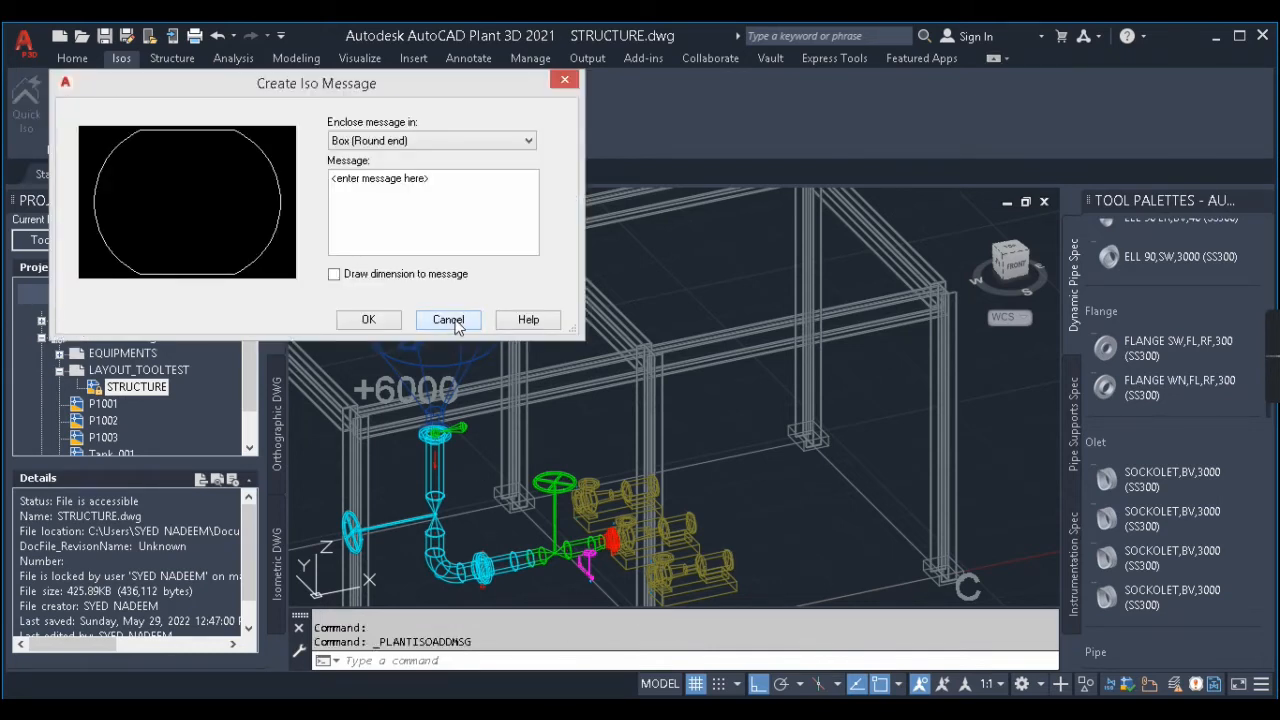
Step: Start an Iso Message enclosed in a round-ended box with its placeholder text cleared, and cancel its placement on the pipe
click(452, 320)
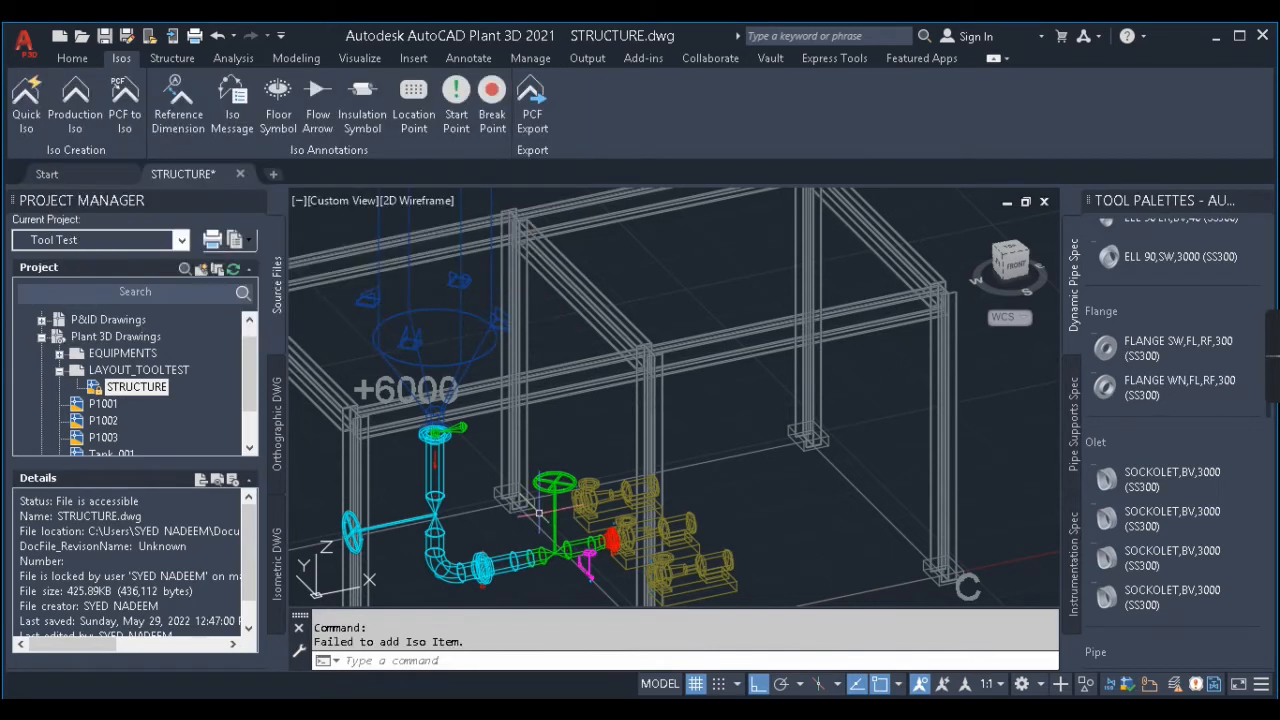
click(238, 116)
click(437, 198)
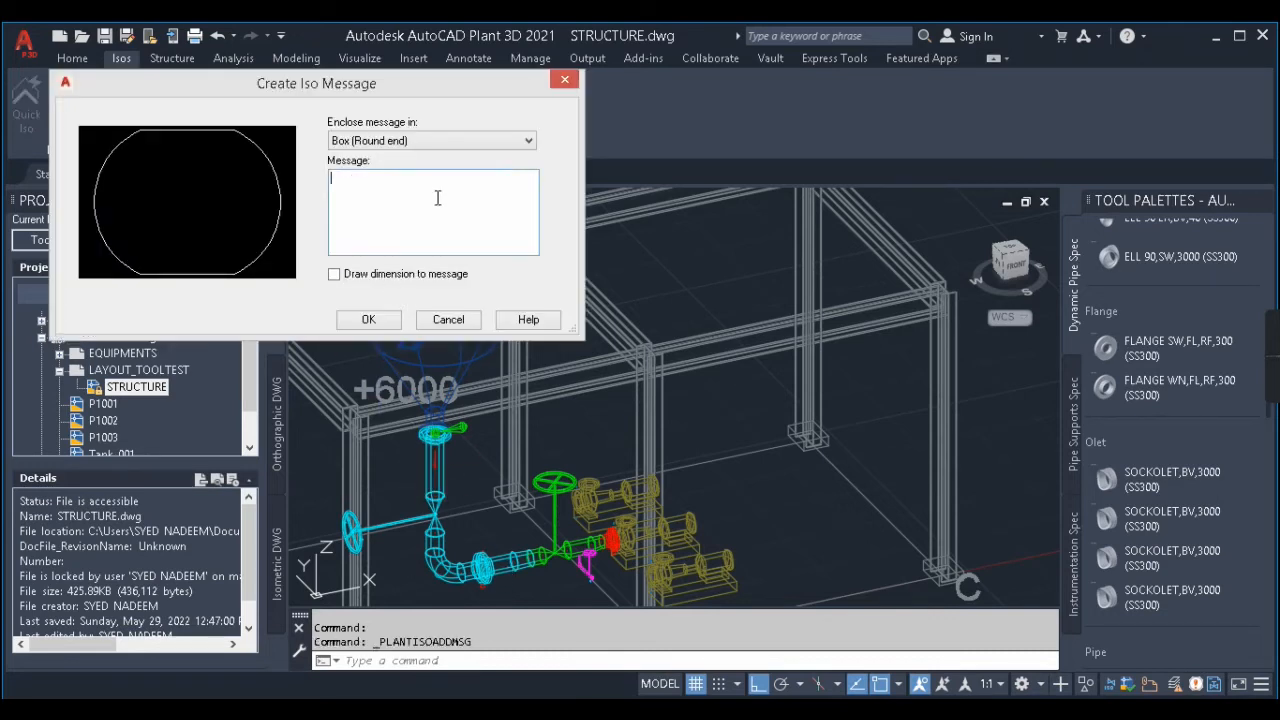
click(369, 319)
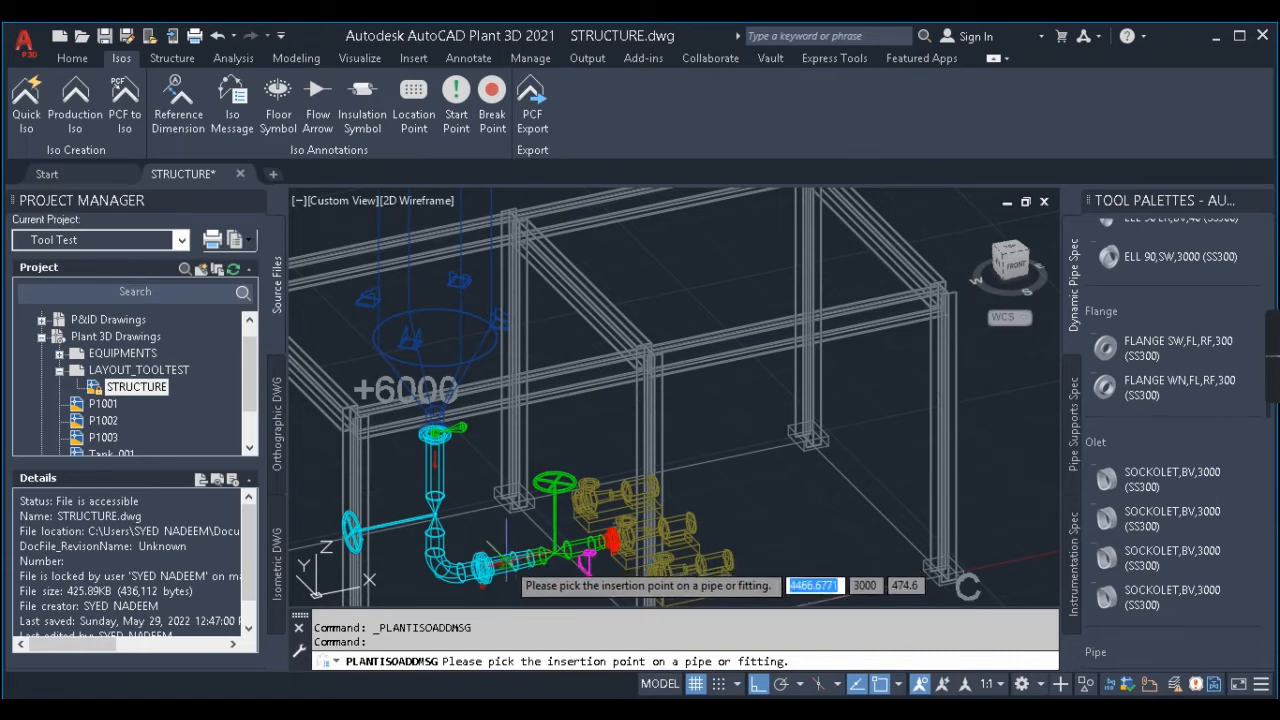
scroll(487, 548, up, 4)
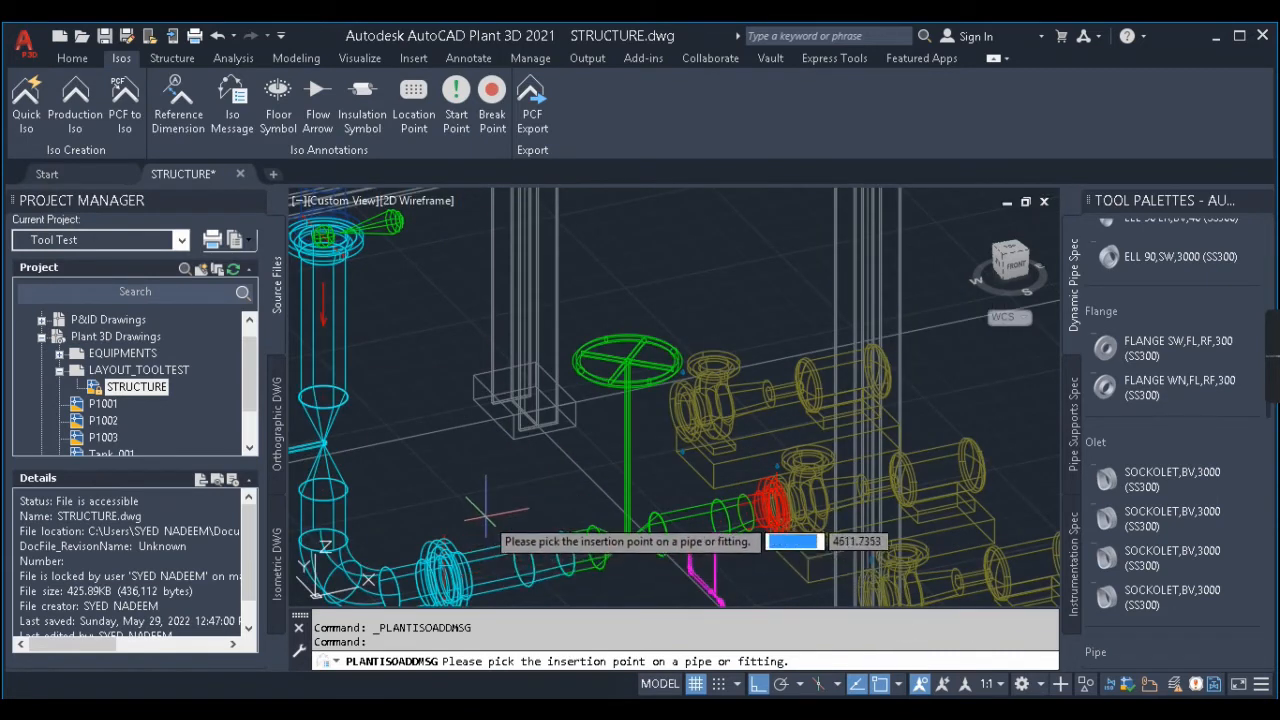
key(Escape)
middle_click(580, 430)
middle_click(580, 430)
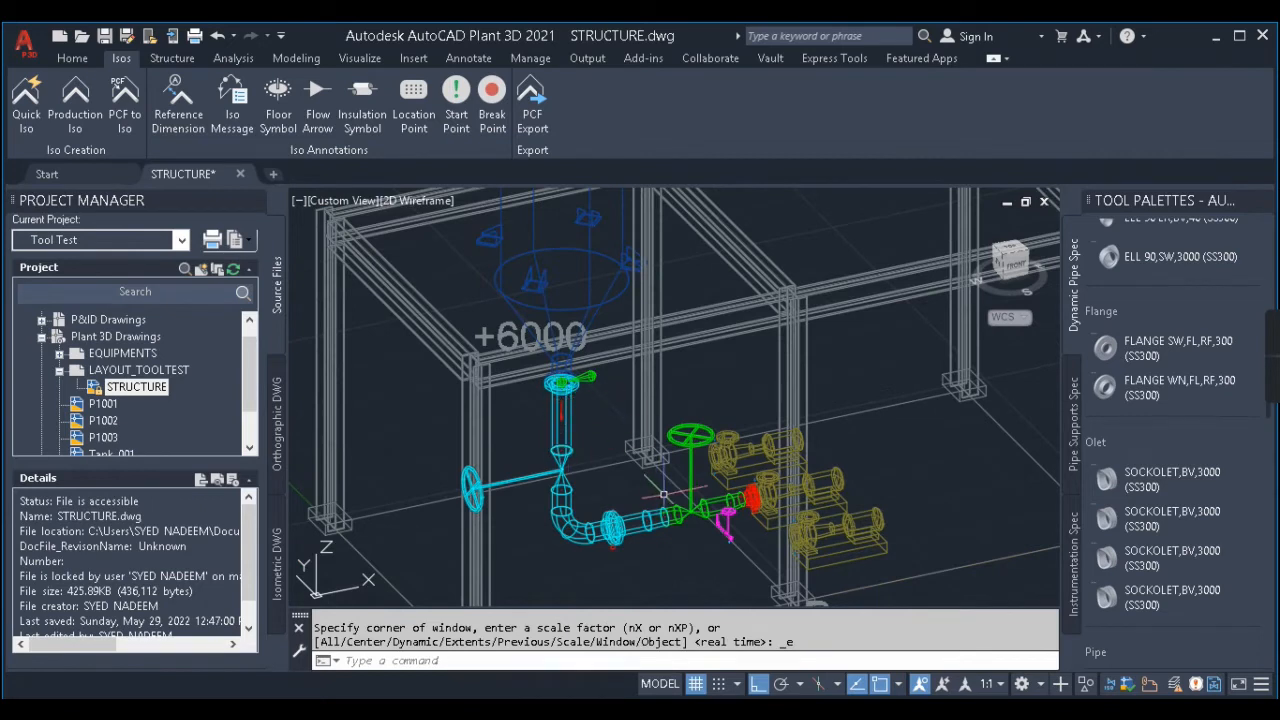
Step: Create a Production Iso of line L001 in the Check_A2 style, with overwriting of existing files enabled
click(74, 100)
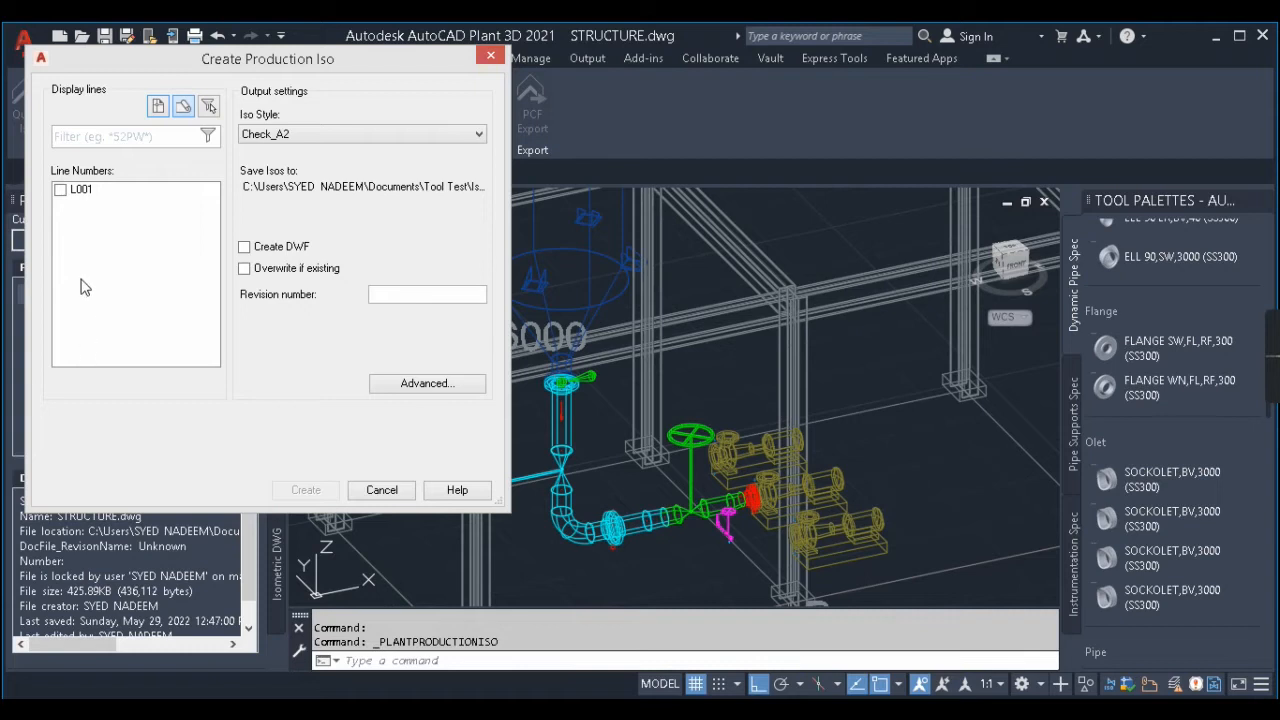
click(60, 190)
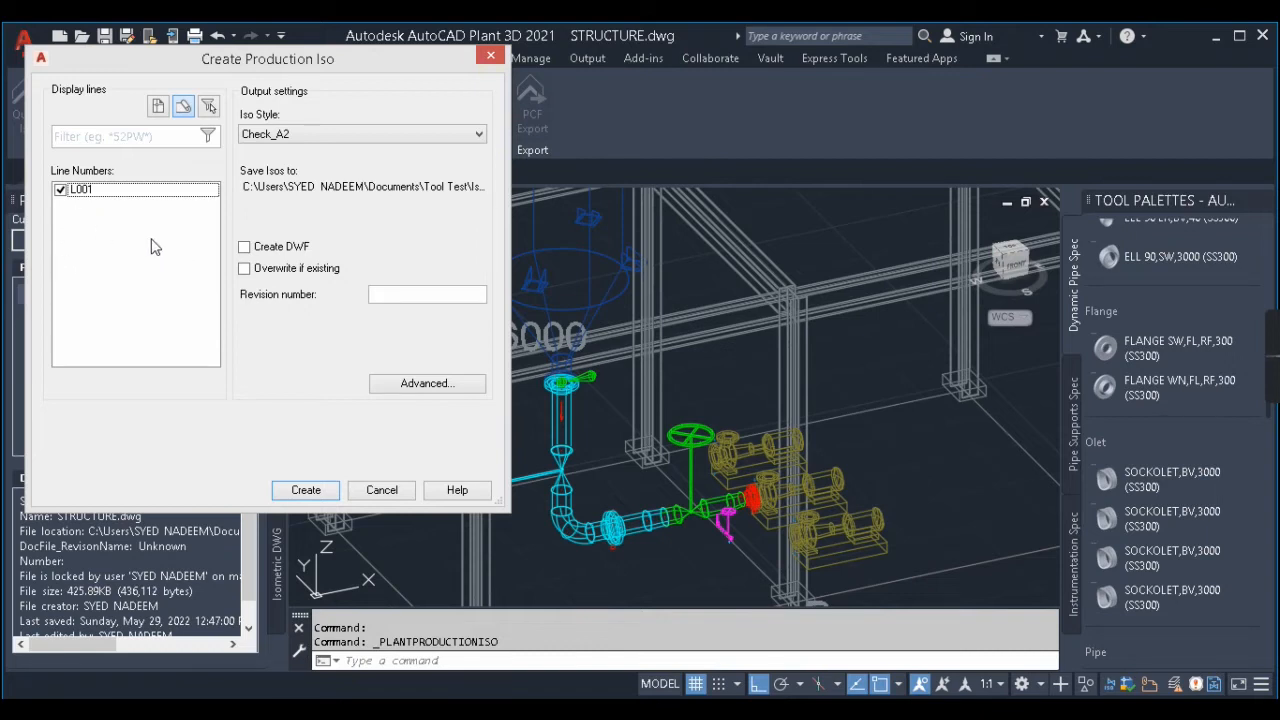
click(245, 270)
click(291, 140)
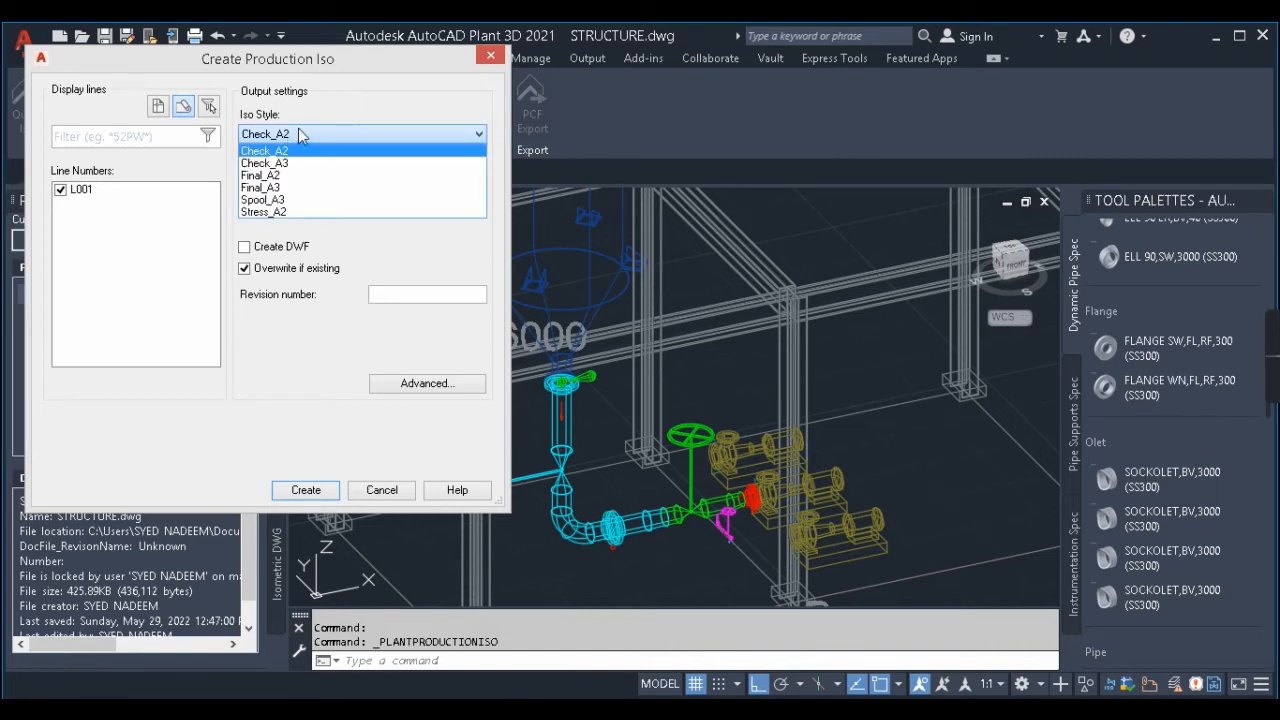
click(290, 135)
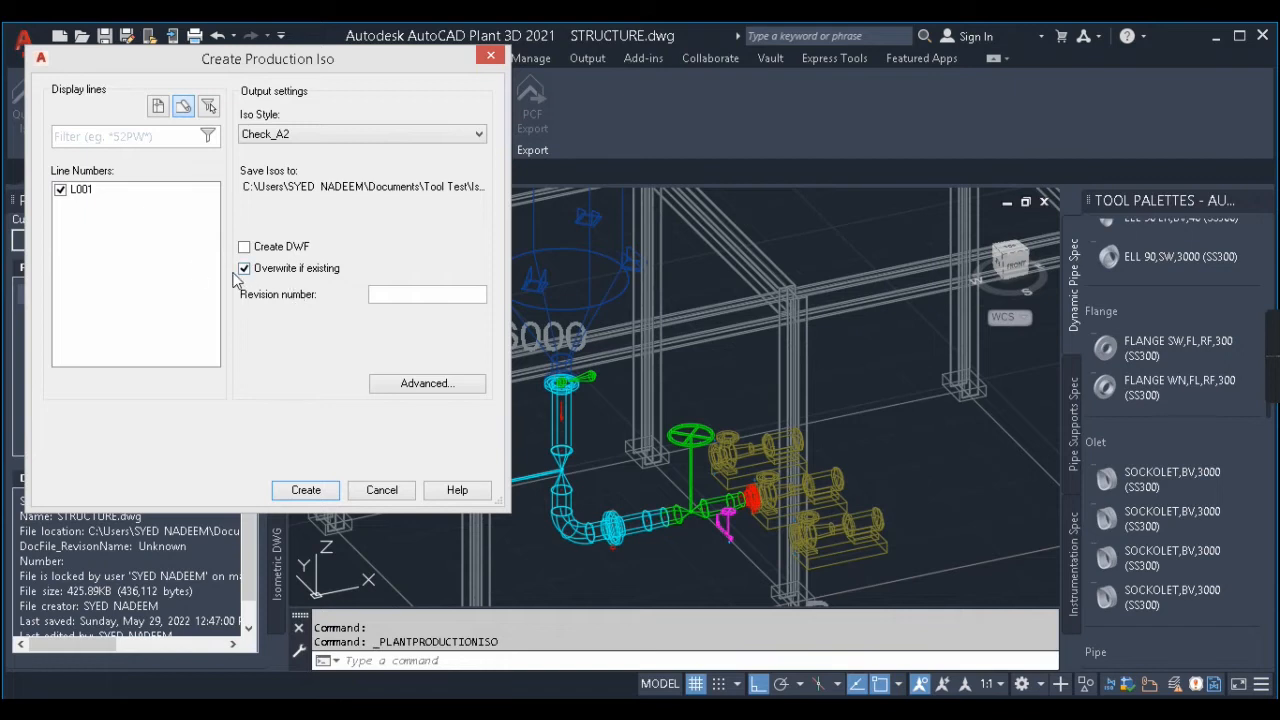
click(307, 491)
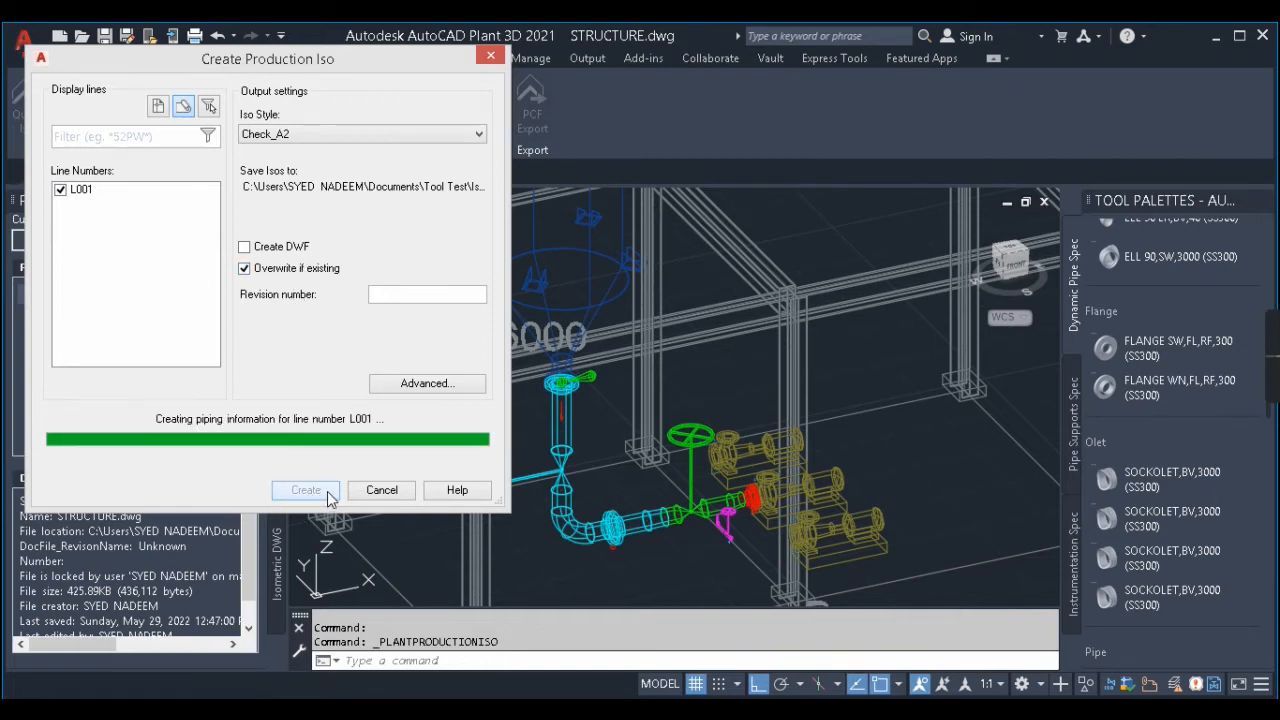
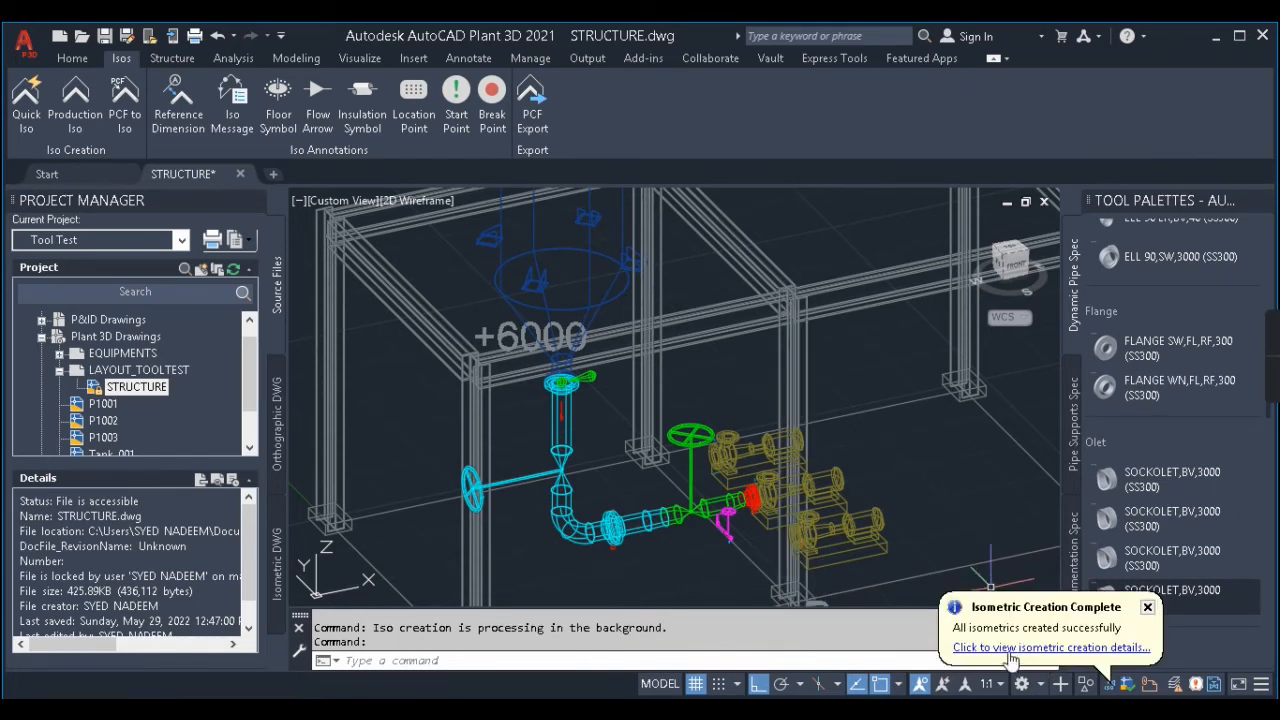
Step: Open the generated isometric drawing L001.dwg from the isometric creation results
click(1012, 649)
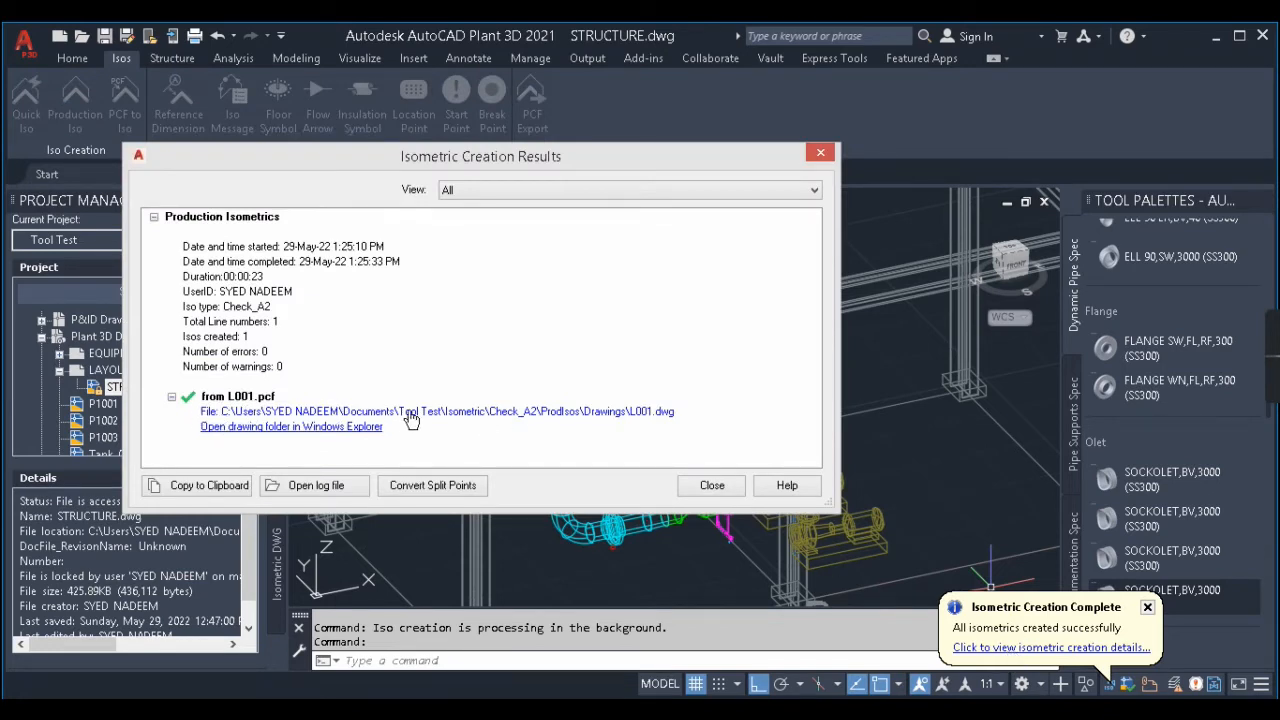
click(487, 416)
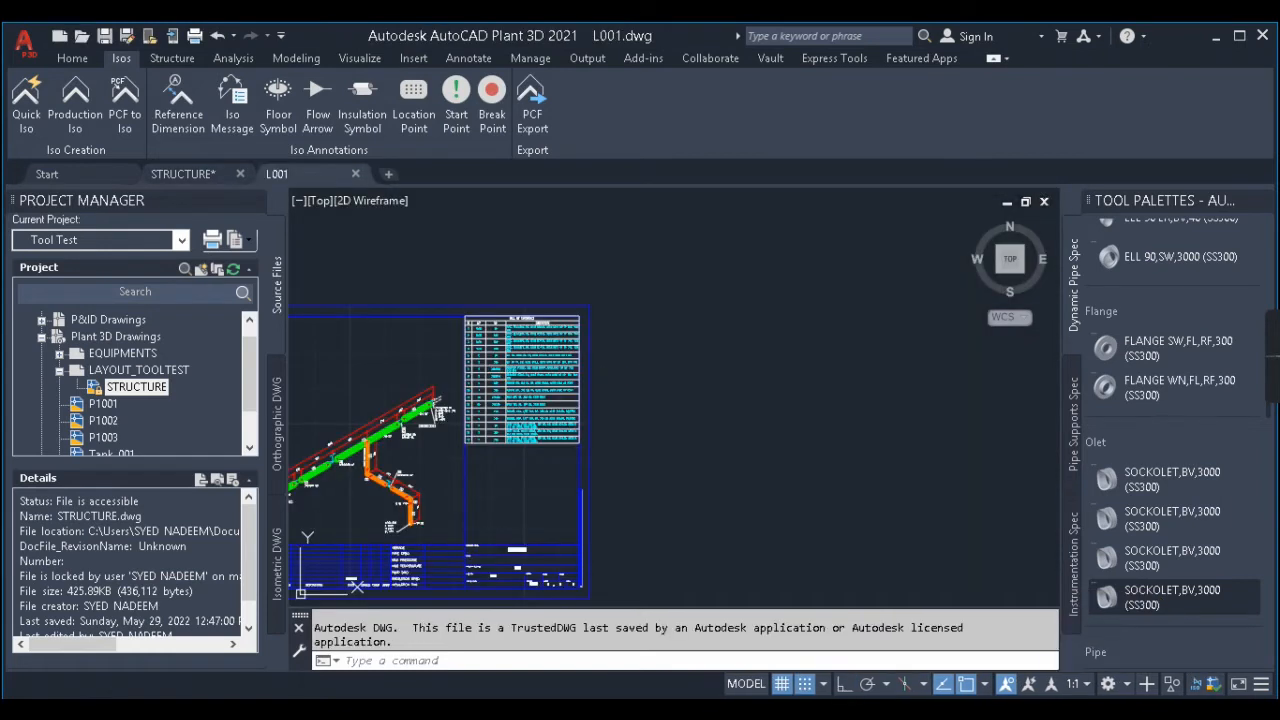
scroll(757, 363, down, 4)
scroll(757, 363, up, 7)
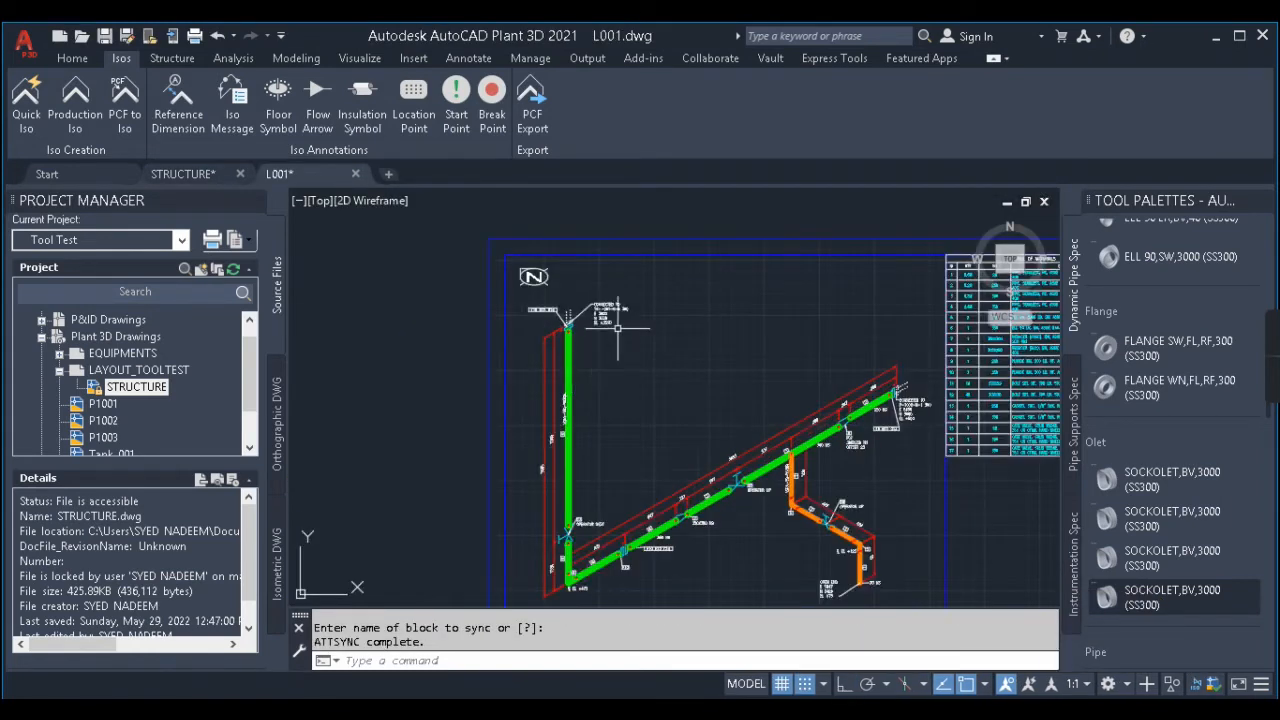
Step: Examine the L001 isometric from the tank nozzle connection down the vertical pipe and along the sloping run to the pump nozzle
scroll(617, 328, up, 4)
scroll(545, 320, down, 1)
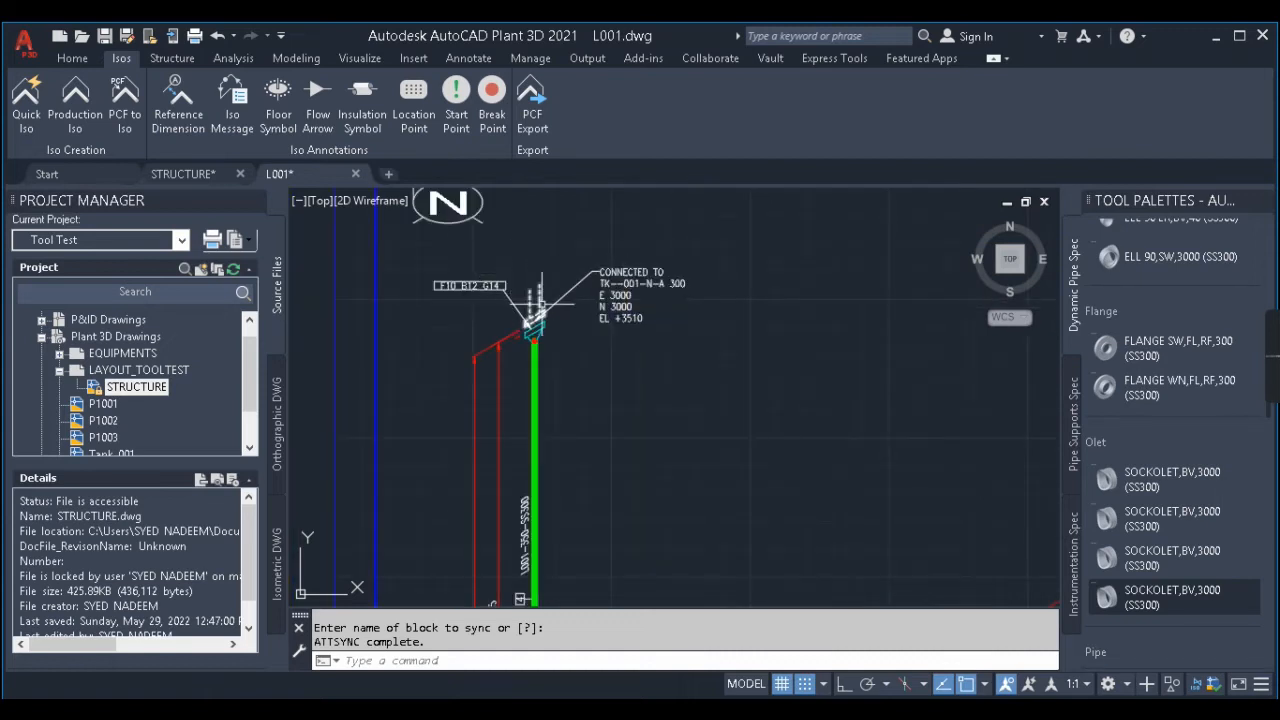
scroll(541, 302, up, 4)
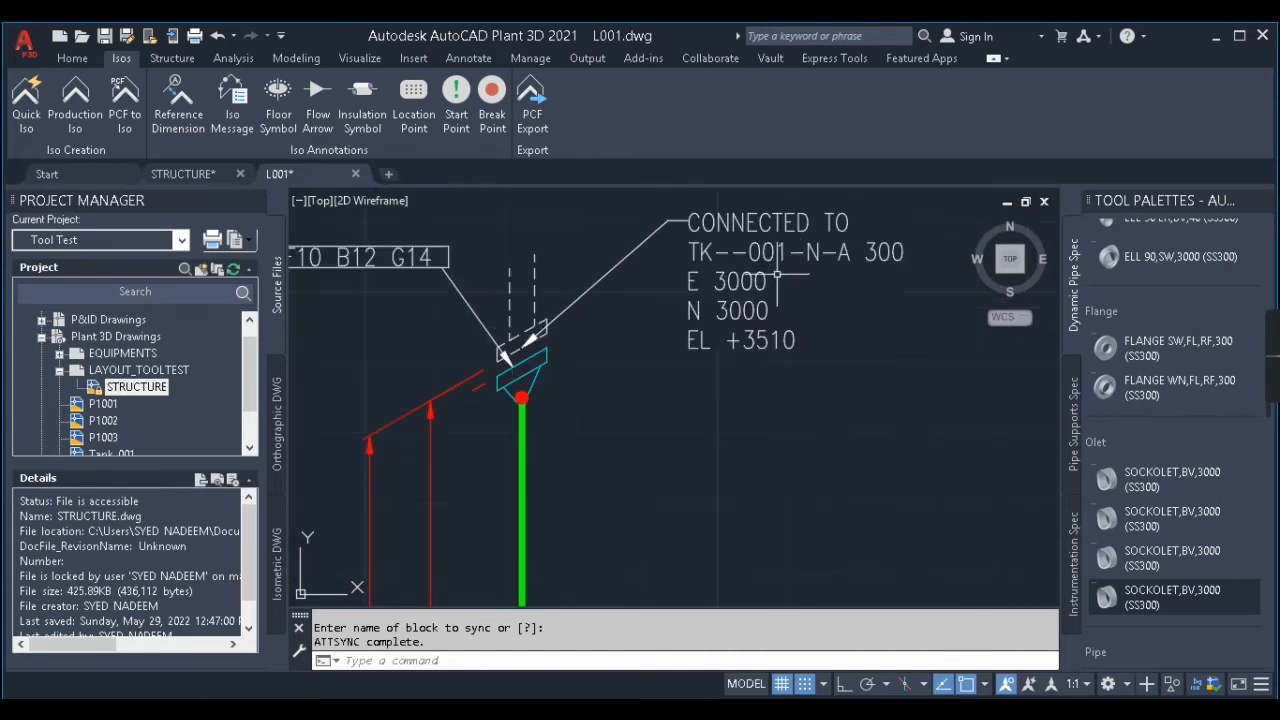
scroll(518, 296, down, 2)
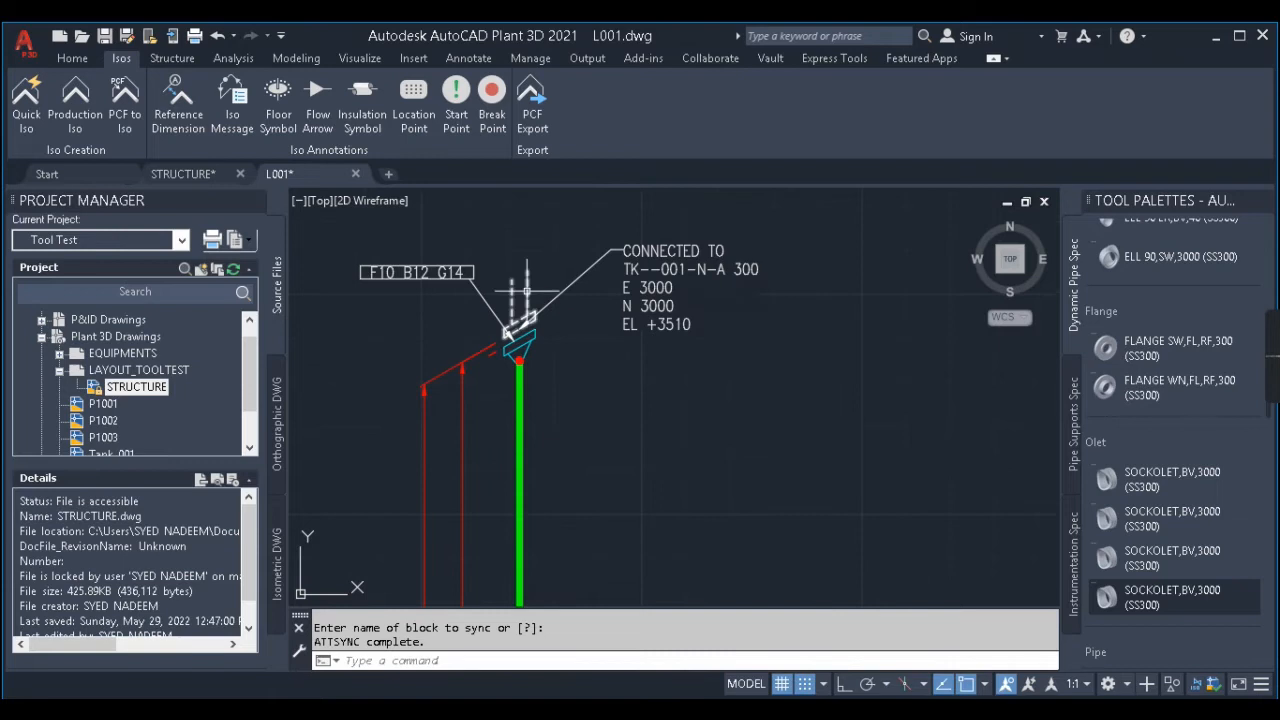
scroll(520, 300, down, 5)
scroll(490, 310, up, 2)
scroll(483, 312, down, 1)
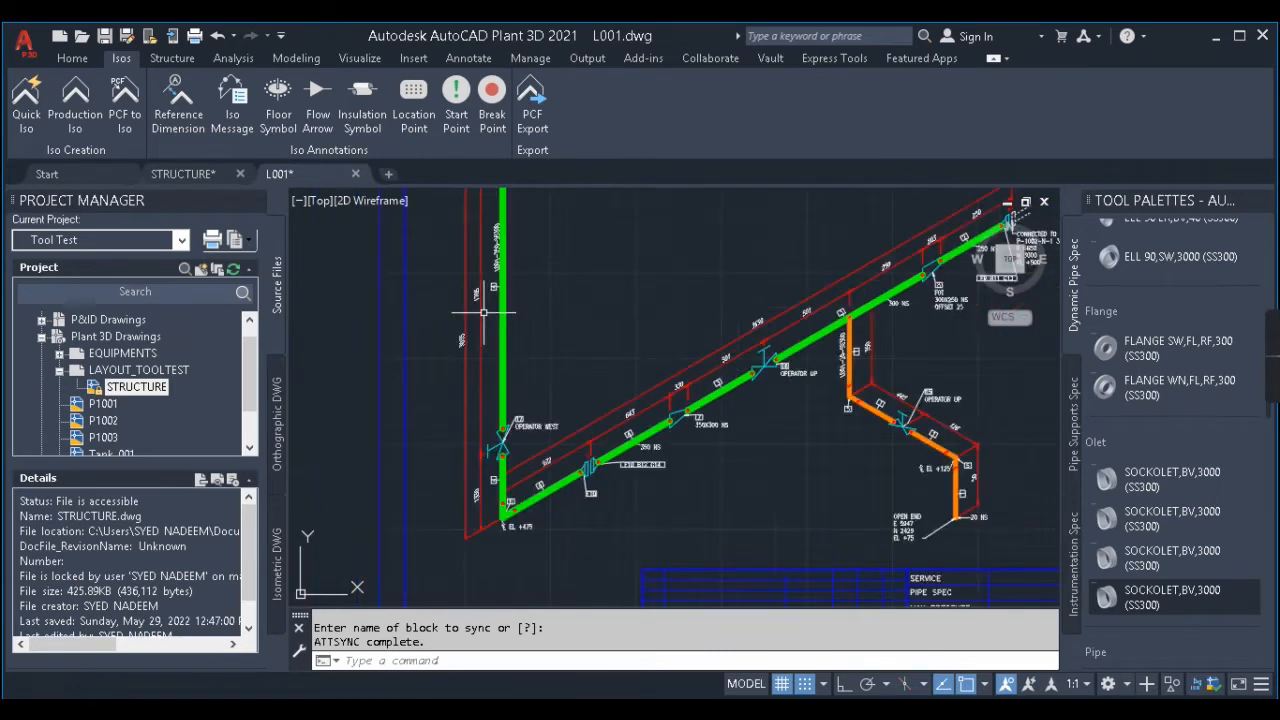
scroll(483, 312, down, 1)
scroll(575, 410, up, 5)
scroll(480, 440, down, 2)
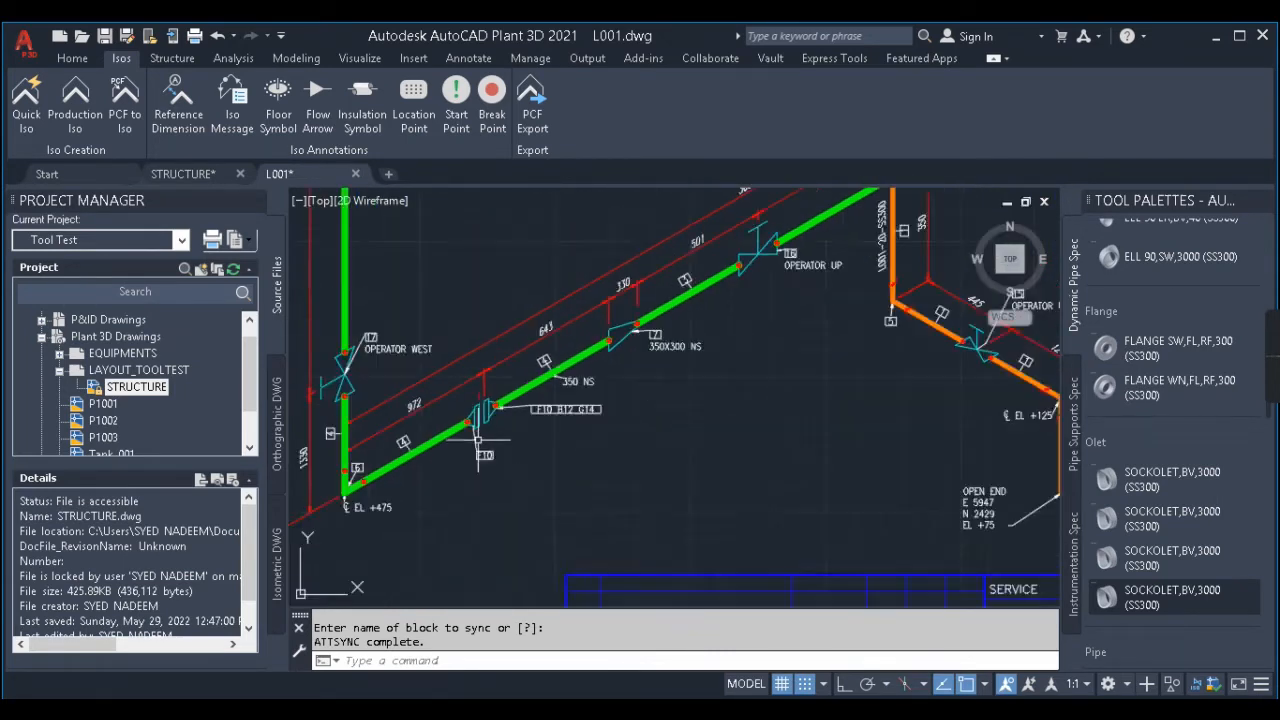
scroll(480, 440, down, 3)
scroll(773, 230, up, 5)
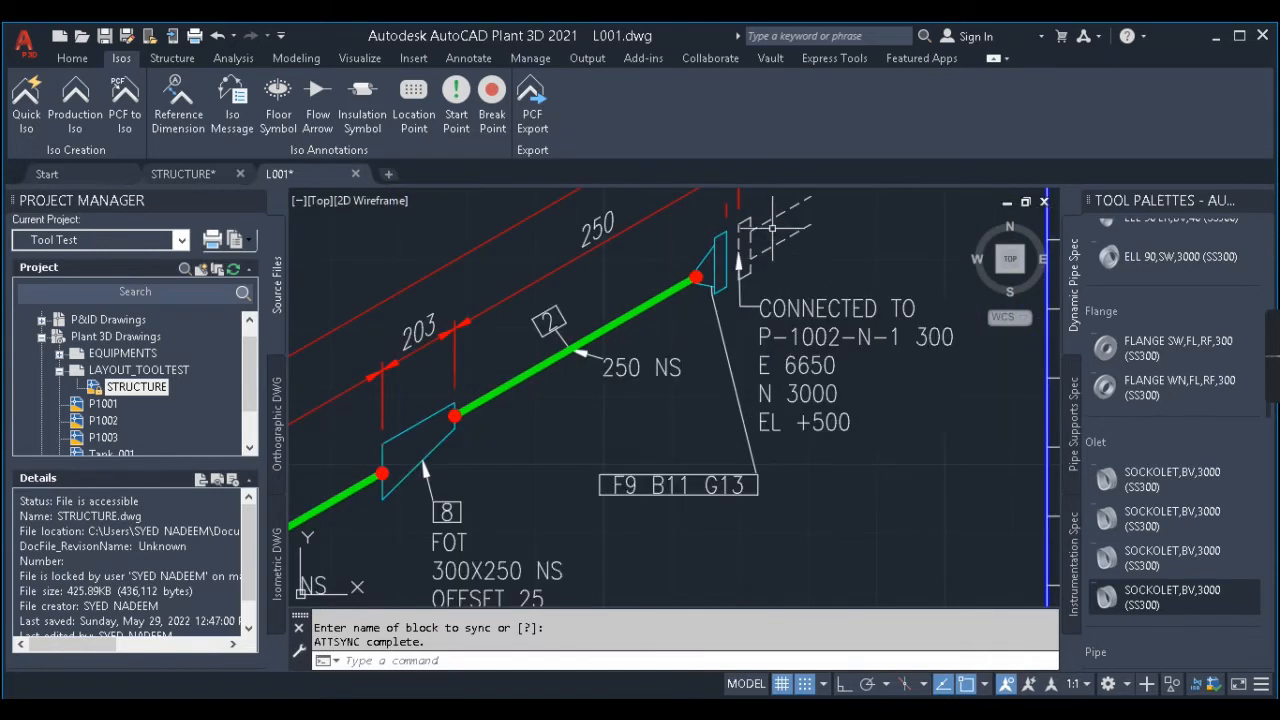
Step: Examine the L001 isometric at the pump nozzle connection, the mid-run flange joint, the vertical pipe and the drain branch
scroll(775, 245, down, 5)
scroll(600, 360, up, 3)
scroll(390, 445, up, 4)
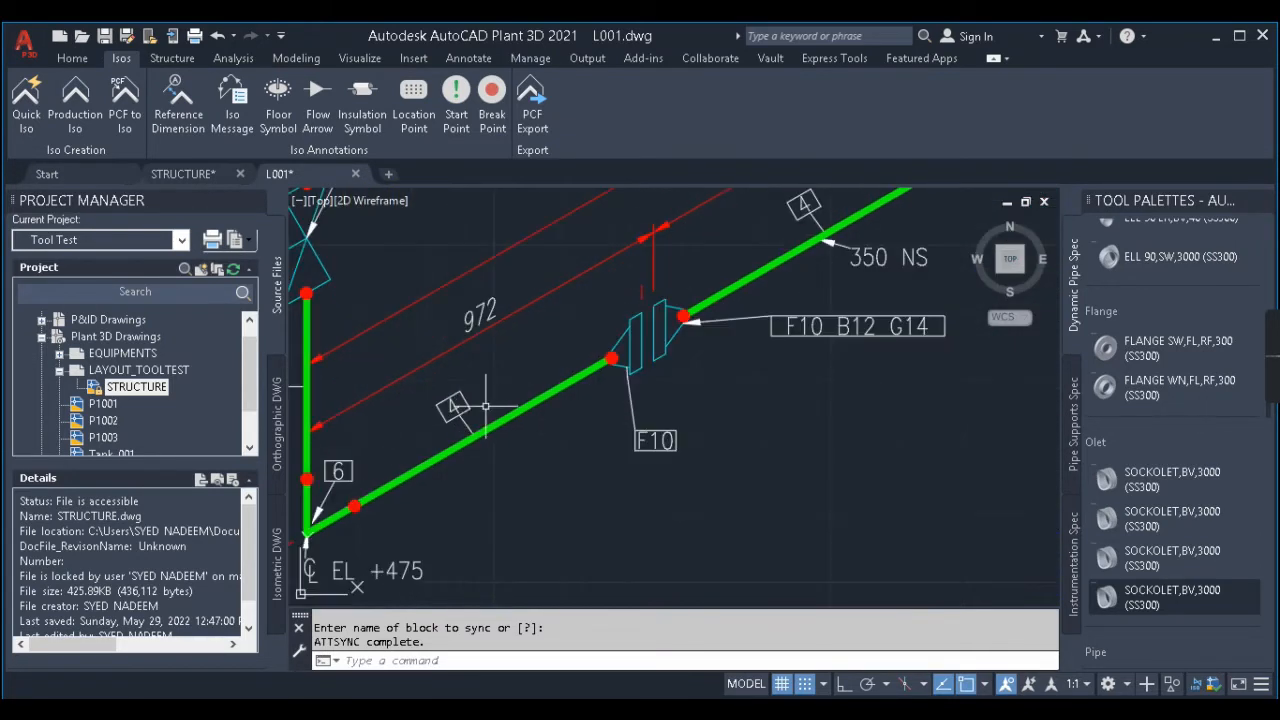
scroll(485, 405, down, 4)
scroll(466, 320, up, 5)
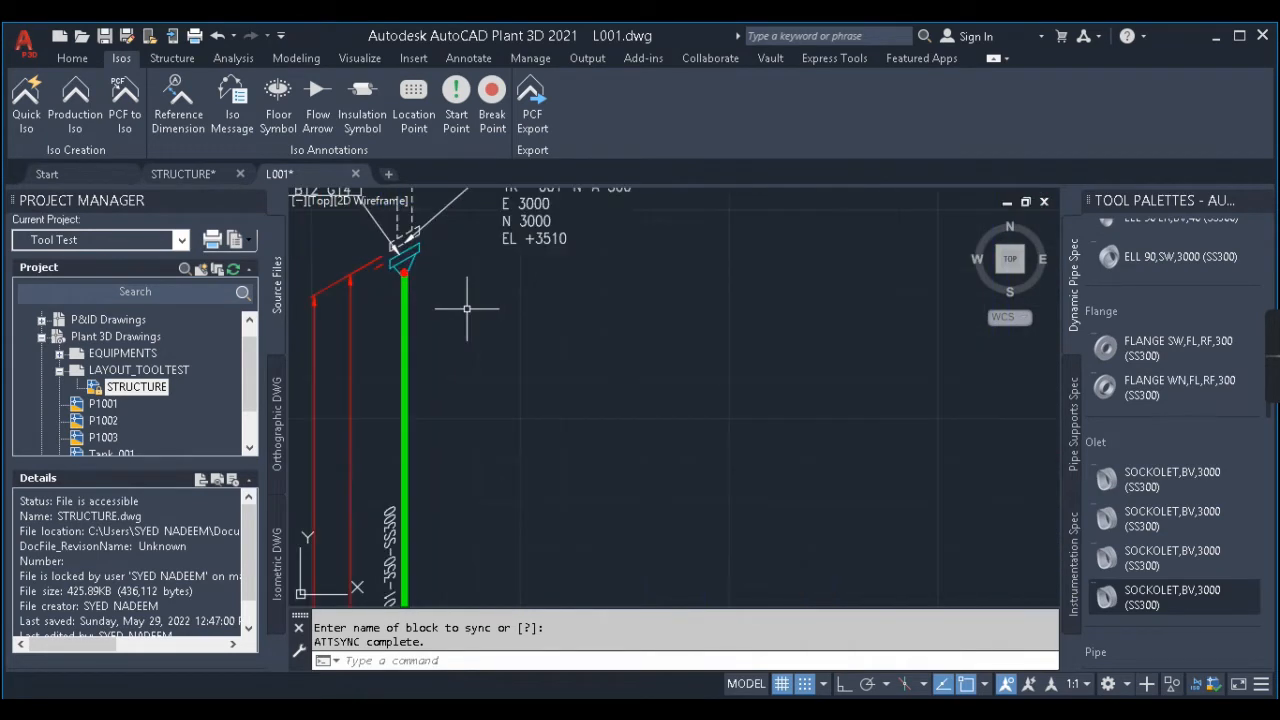
scroll(466, 308, down, 2)
scroll(486, 440, down, 4)
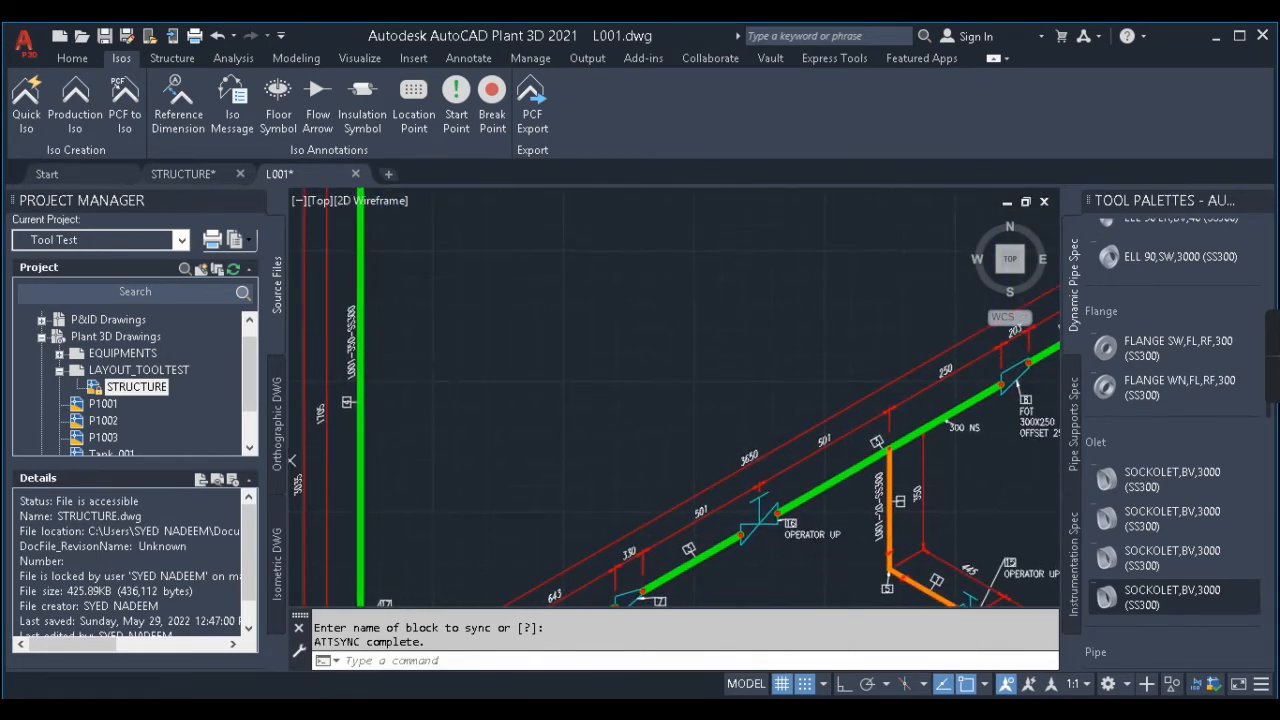
scroll(455, 590, up, 2)
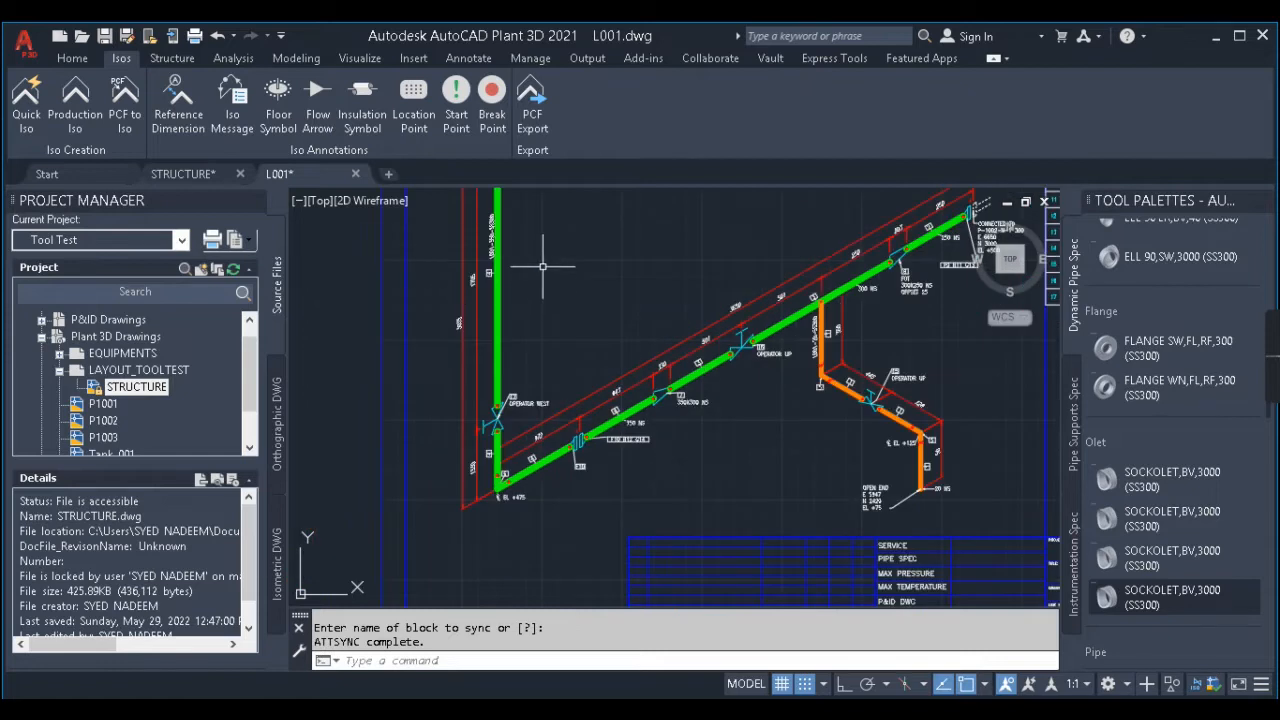
Step: In STRUCTURE.dwg, start a Quick Iso and select the vertical run from the tank nozzle flange through the valve to the short pipe above the elbow
click(194, 175)
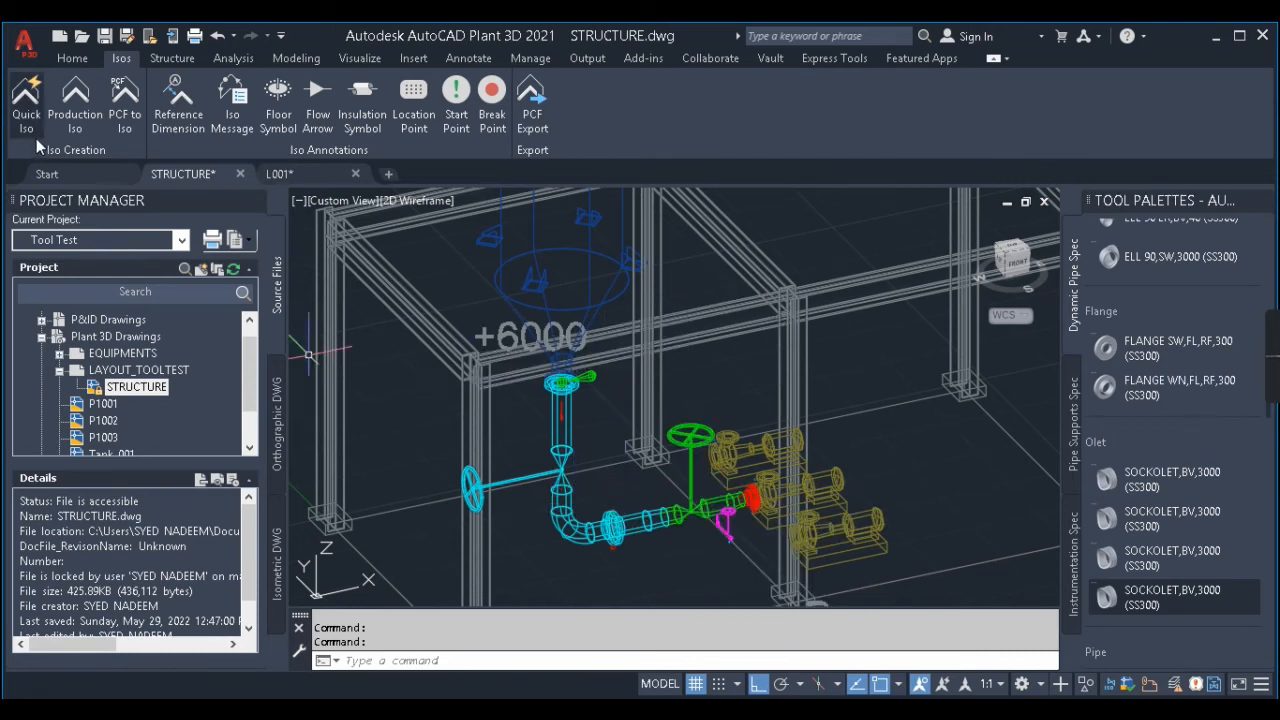
click(30, 95)
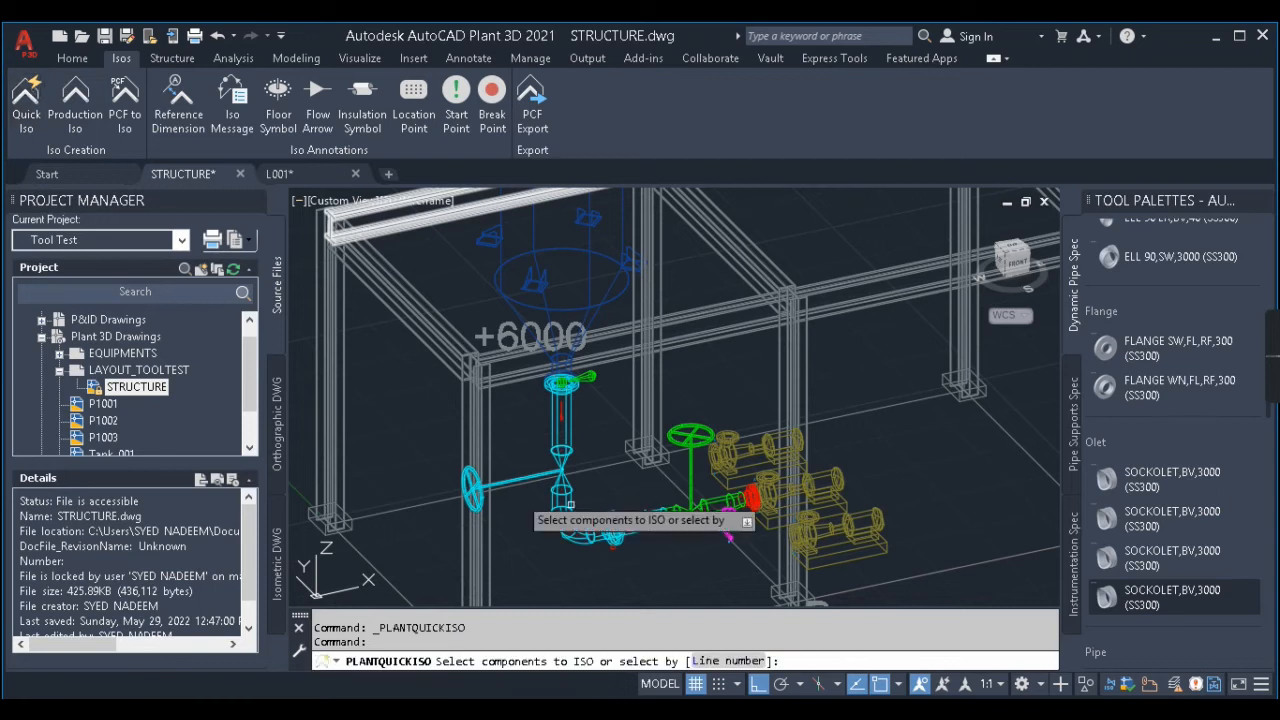
scroll(478, 395, up, 5)
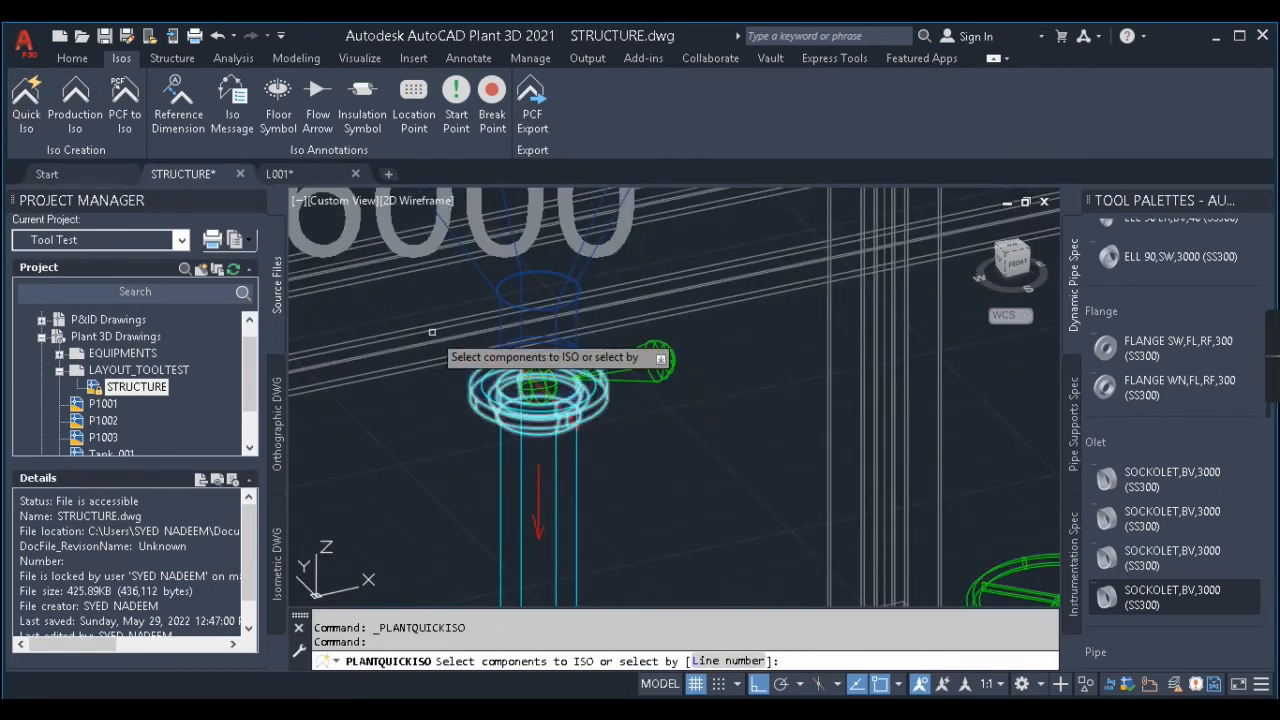
click(432, 300)
scroll(435, 305, down, 5)
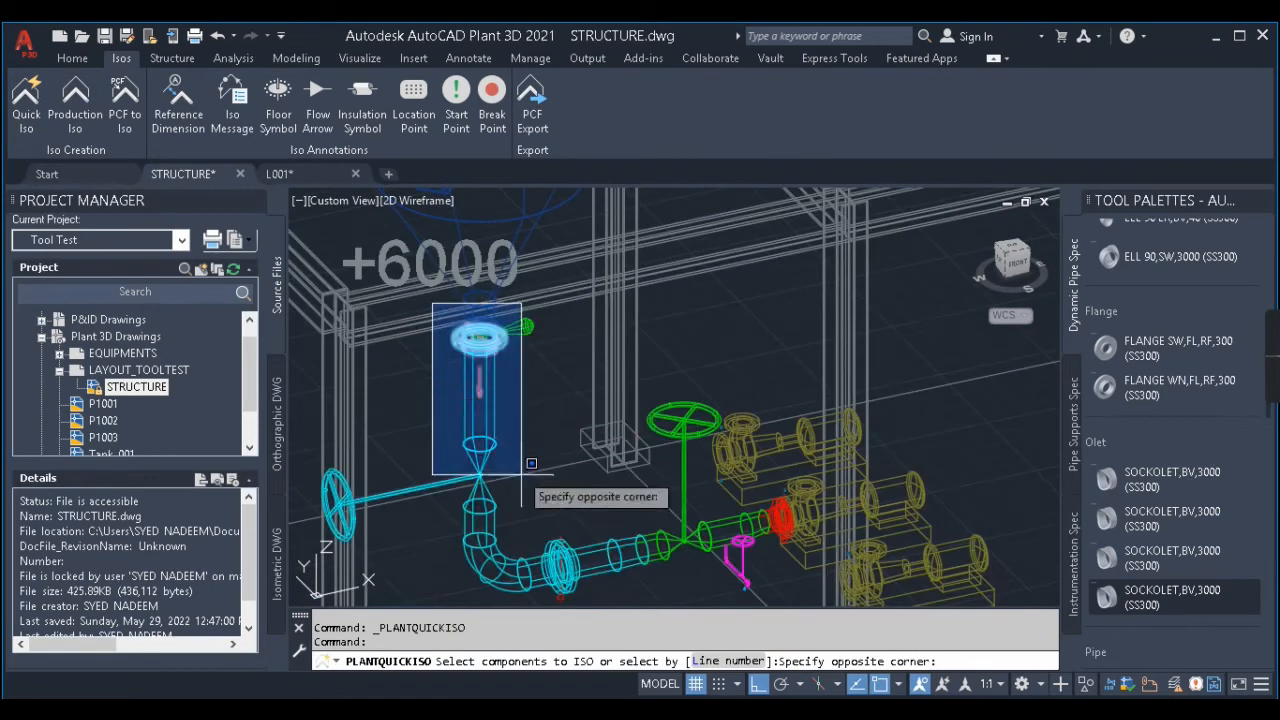
click(534, 523)
click(421, 493)
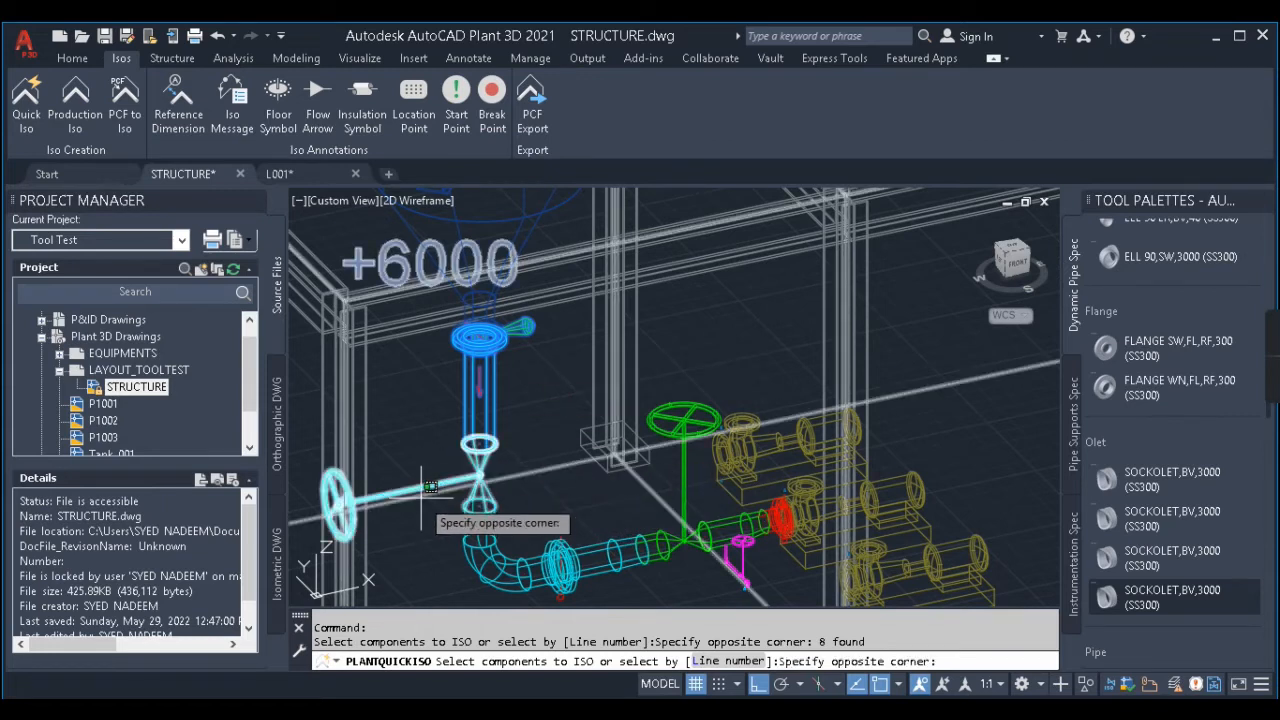
click(423, 480)
click(443, 484)
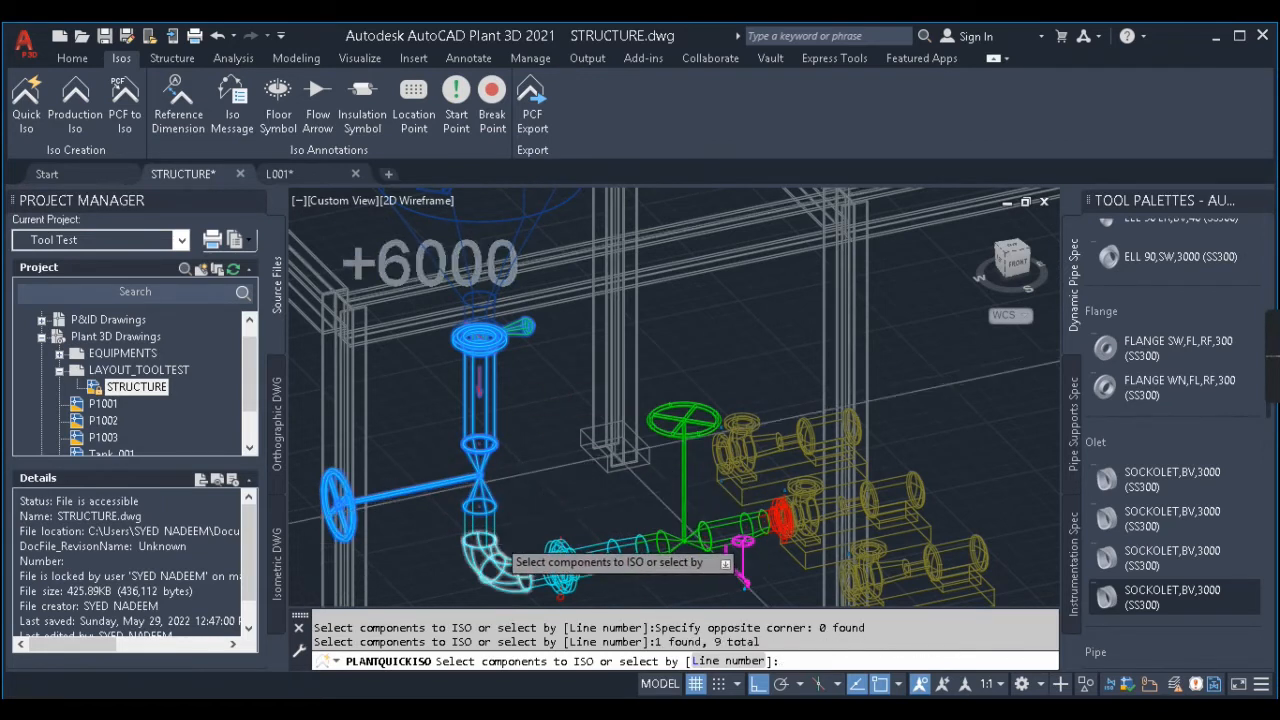
scroll(498, 533, up, 2)
click(491, 516)
scroll(503, 431, down, 4)
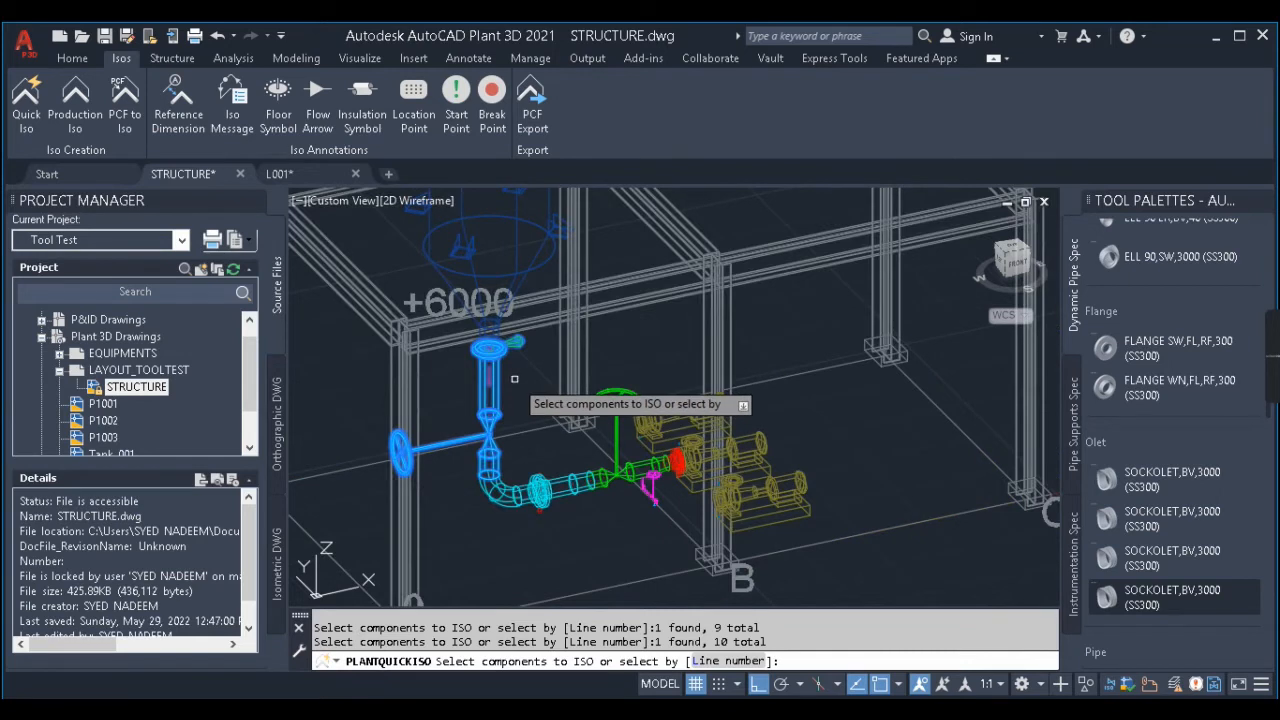
Step: Create the Quick Iso in the Check_A2 style with overwriting of existing files enabled, and open the generated drawing UserDefinedLine.dwg from the creation results
key(Return)
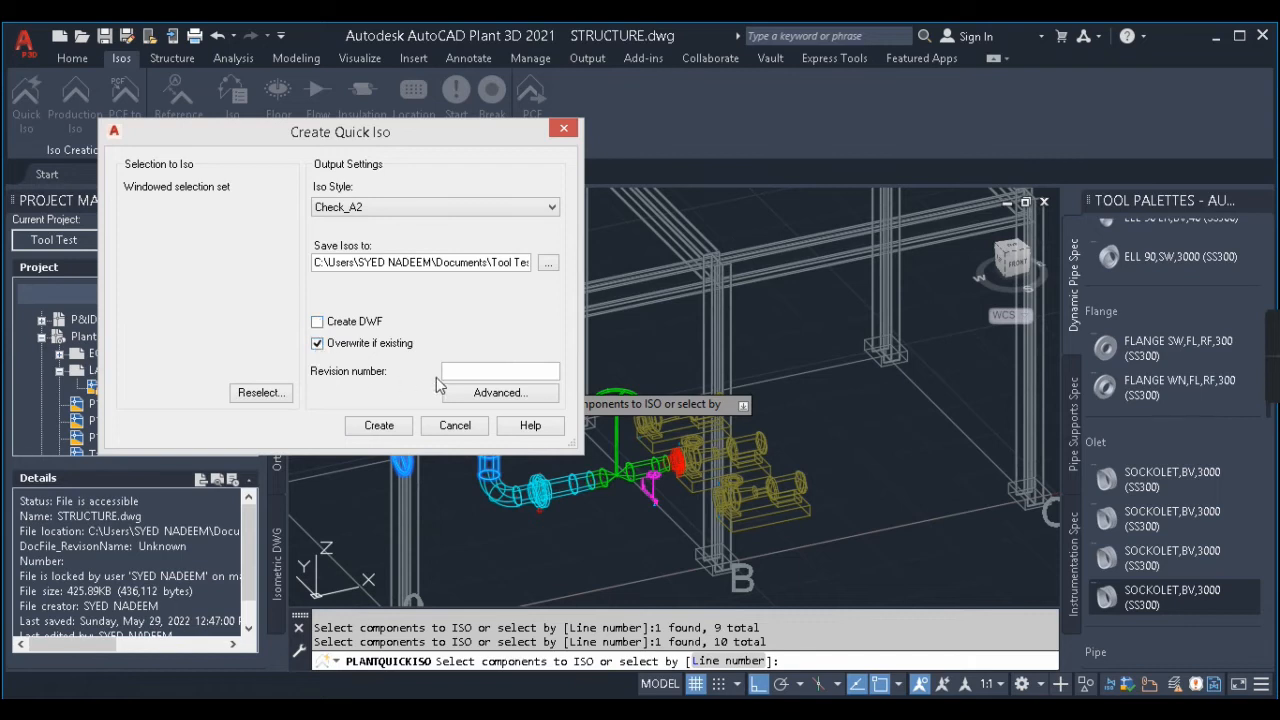
click(400, 432)
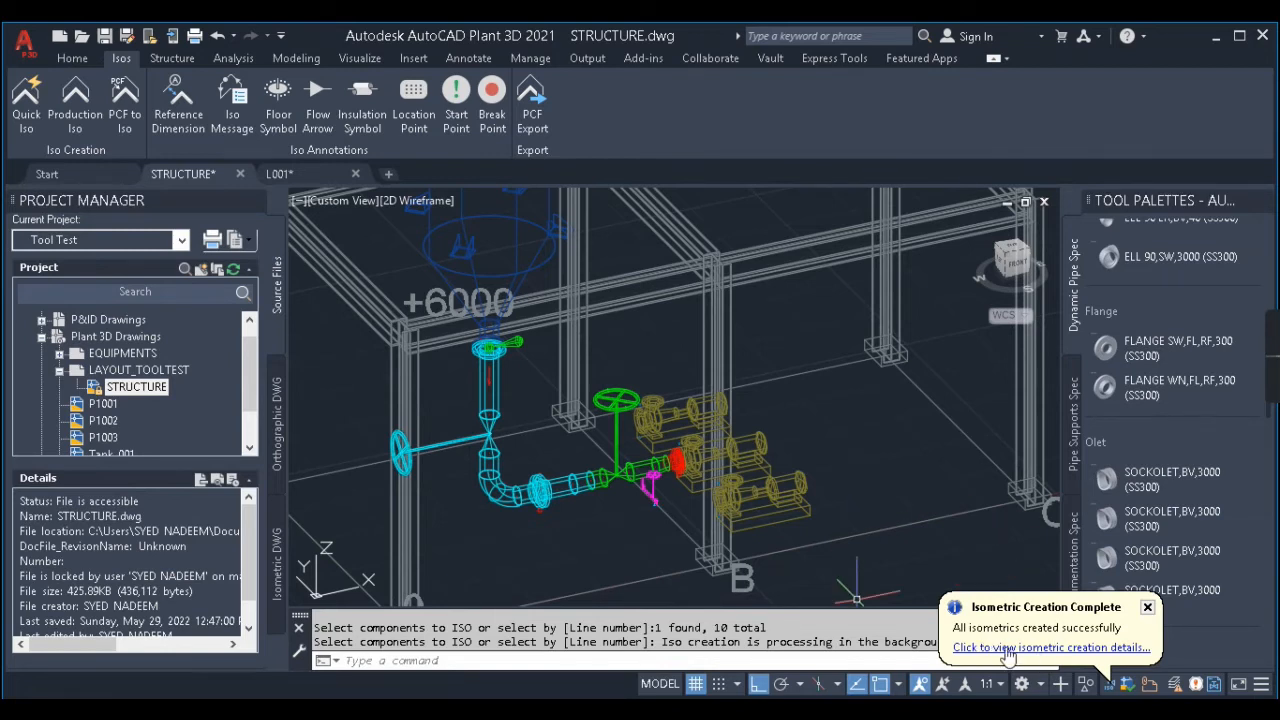
click(1008, 648)
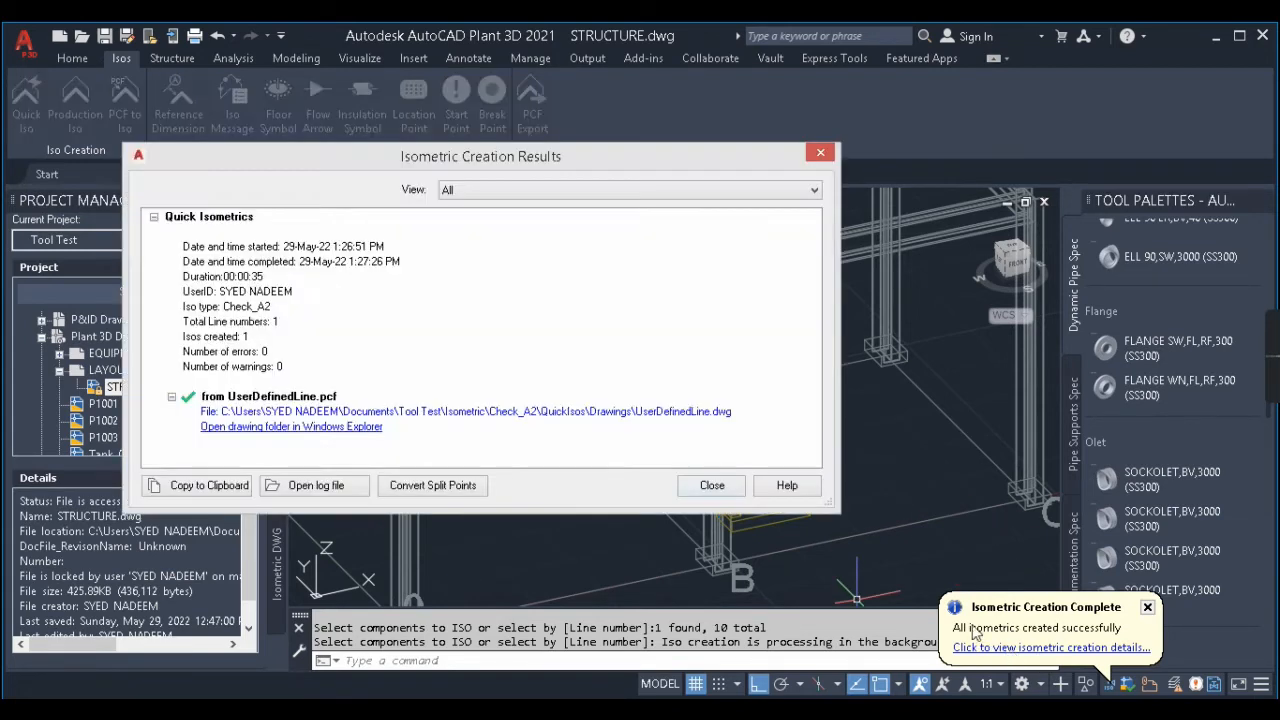
click(536, 418)
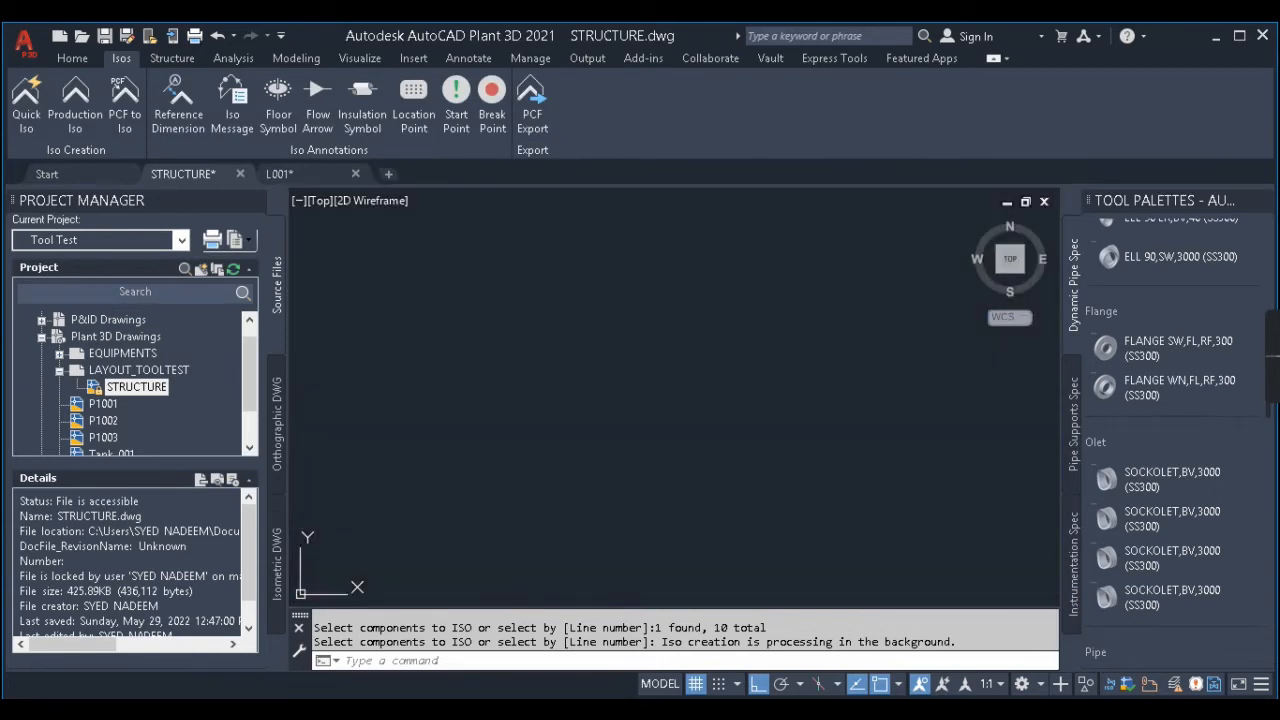
Step: Examine the quick isometric from the tank nozzle connection down past the valve to the continuation note, including its line label and dimensions
scroll(725, 358, down, 2)
scroll(480, 334, up, 6)
scroll(480, 334, up, 1)
scroll(480, 338, down, 2)
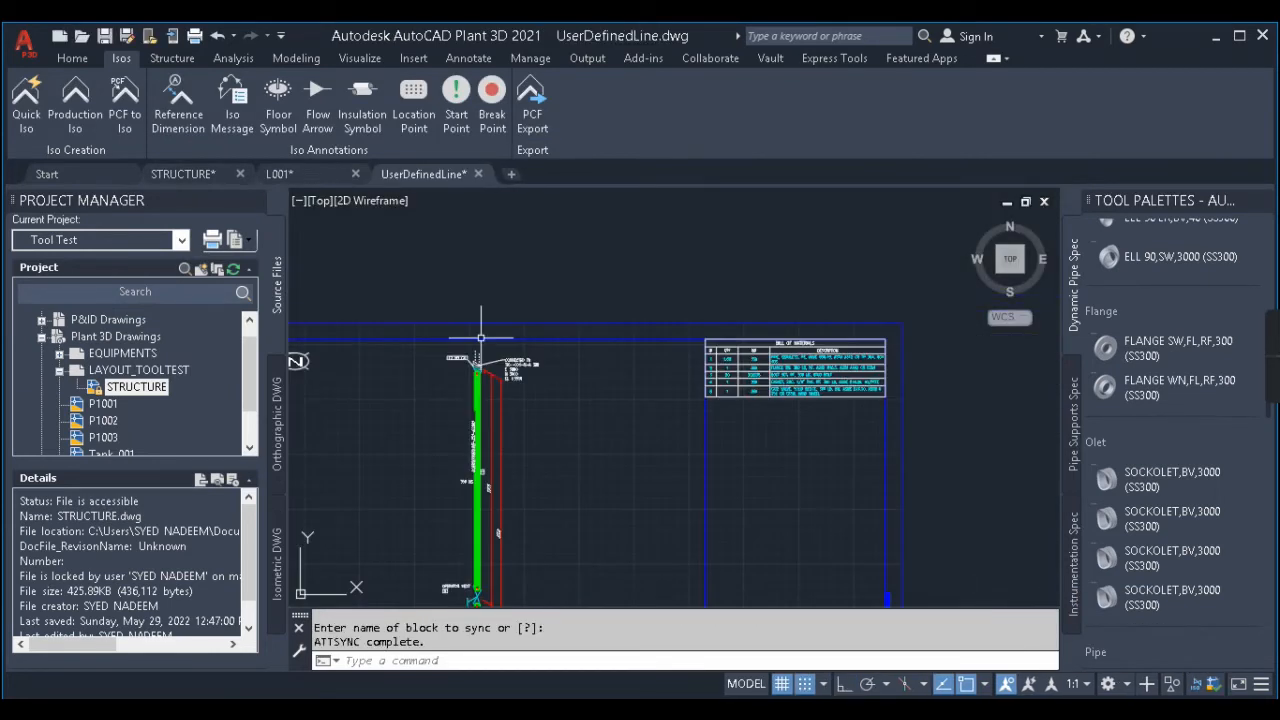
scroll(479, 355, down, 3)
scroll(486, 433, up, 4)
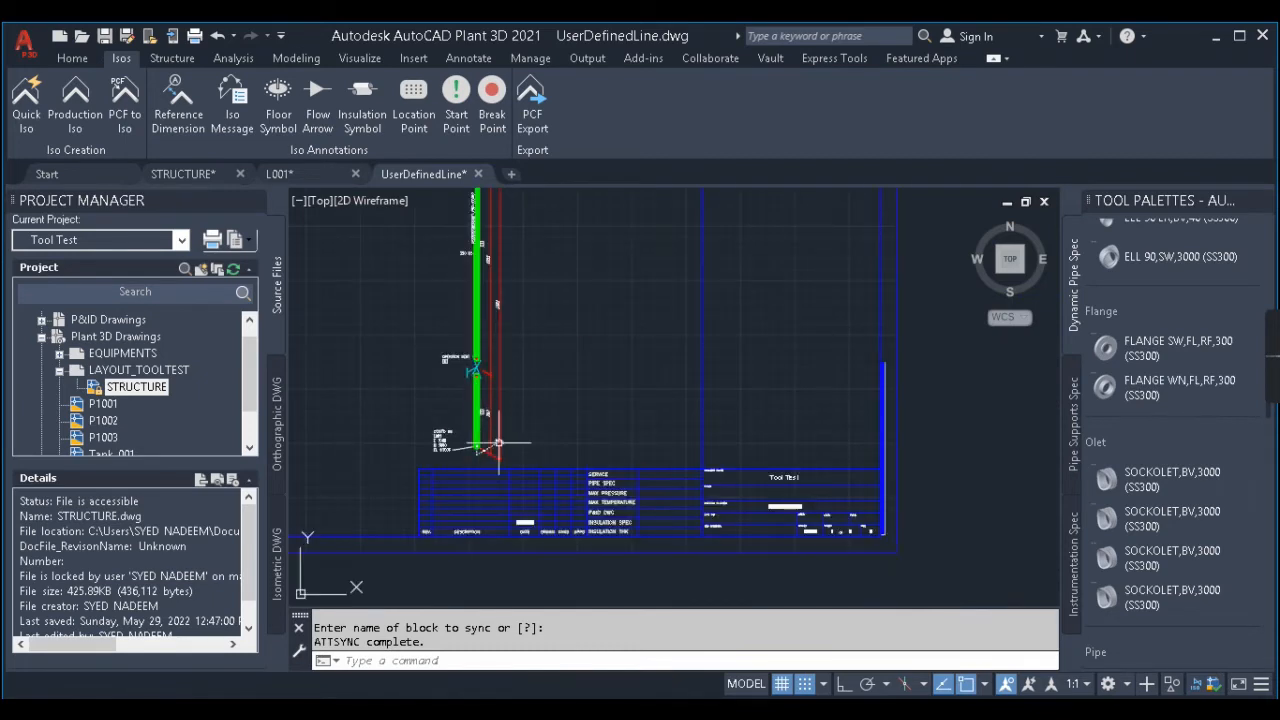
scroll(486, 433, down, 3)
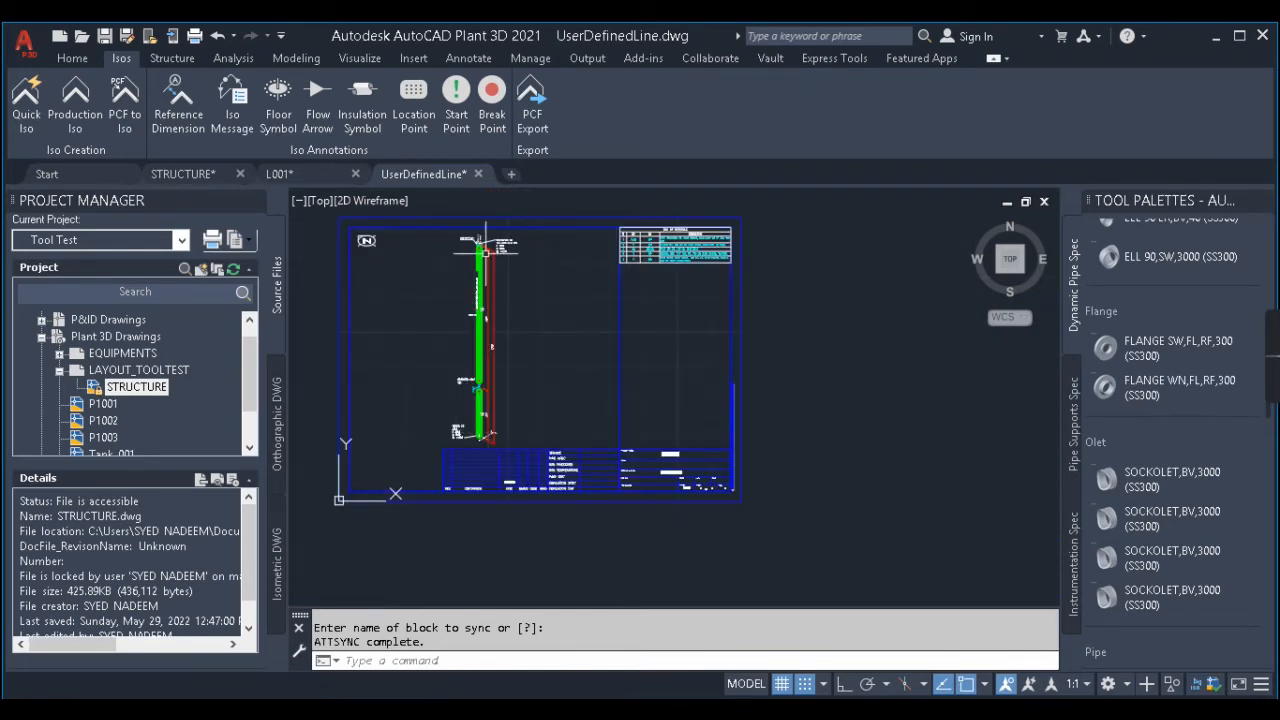
scroll(484, 240, up, 5)
scroll(465, 320, down, 3)
scroll(450, 480, up, 5)
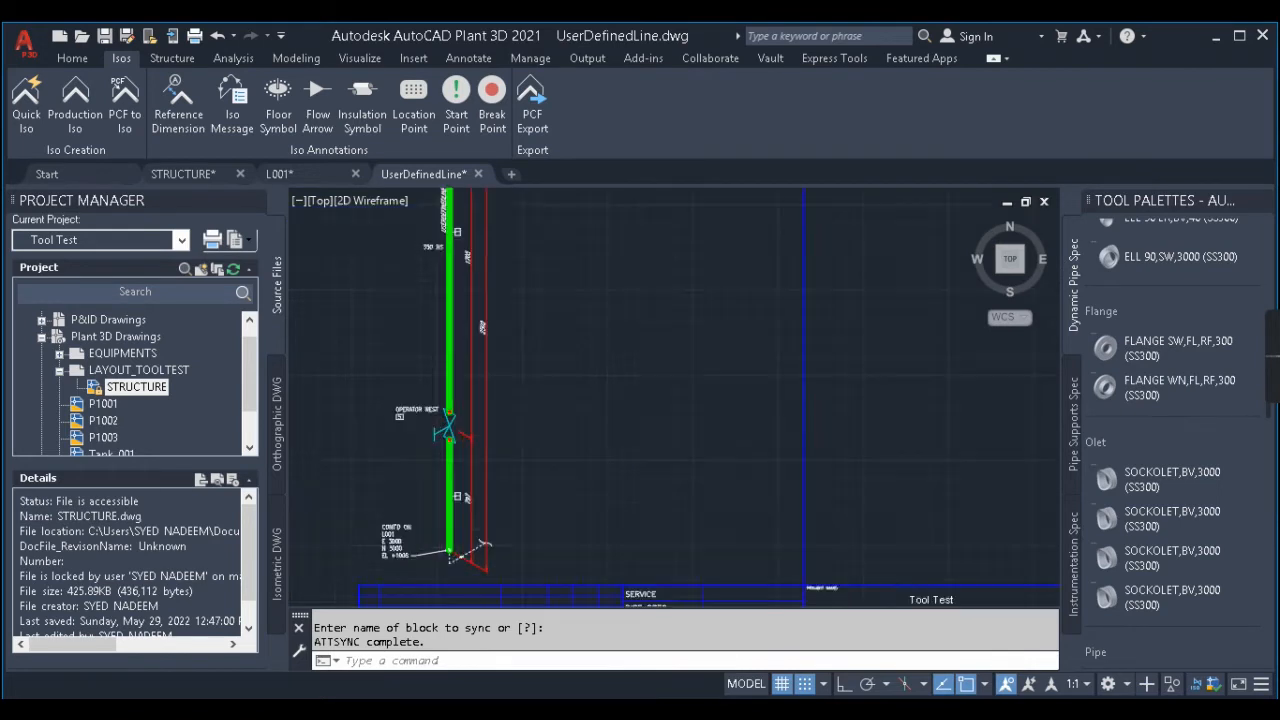
scroll(447, 521, down, 3)
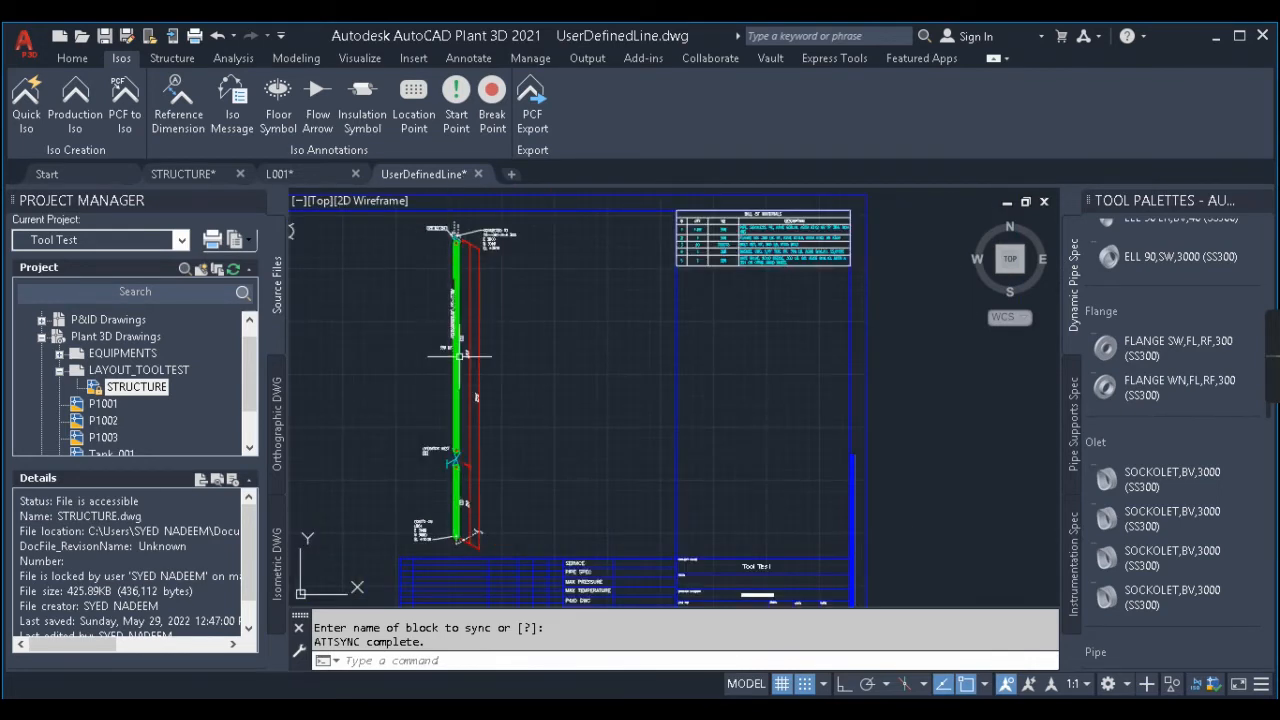
scroll(459, 316, up, 5)
scroll(488, 277, down, 2)
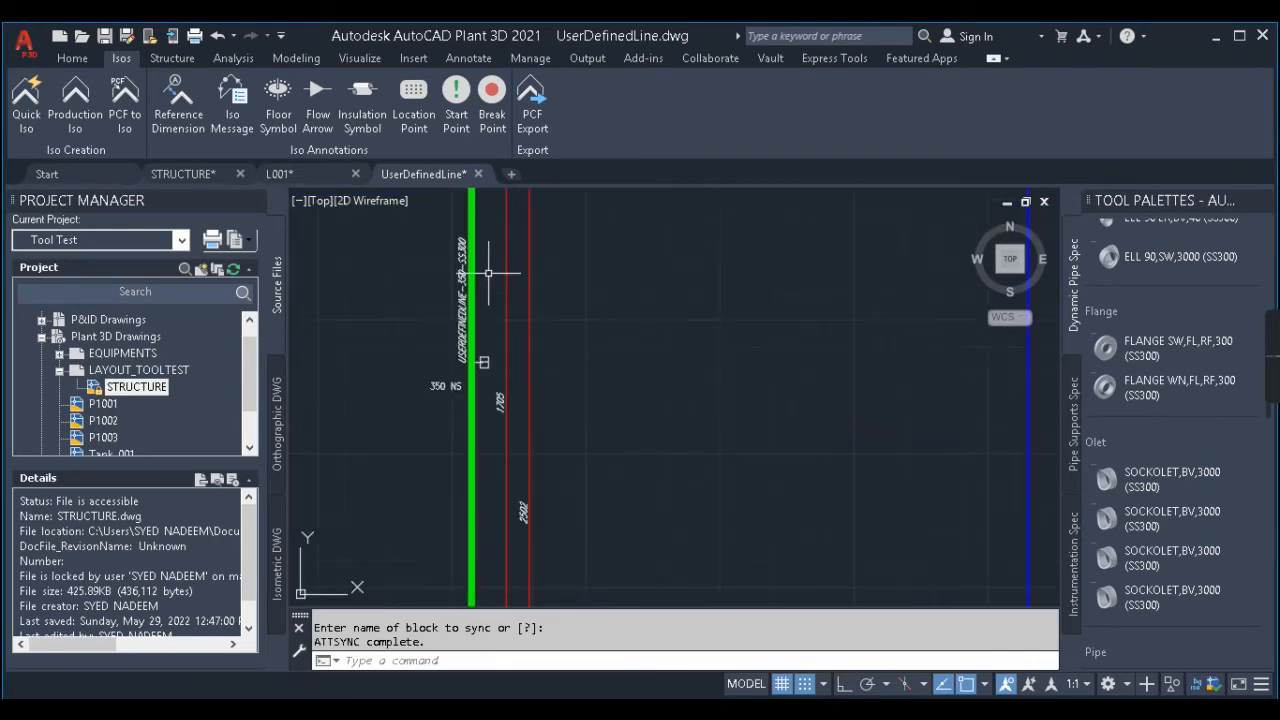
Step: Compare the full L001 isometric sheet with the quick isometric sheet, and close UserDefinedLine.dwg
click(307, 174)
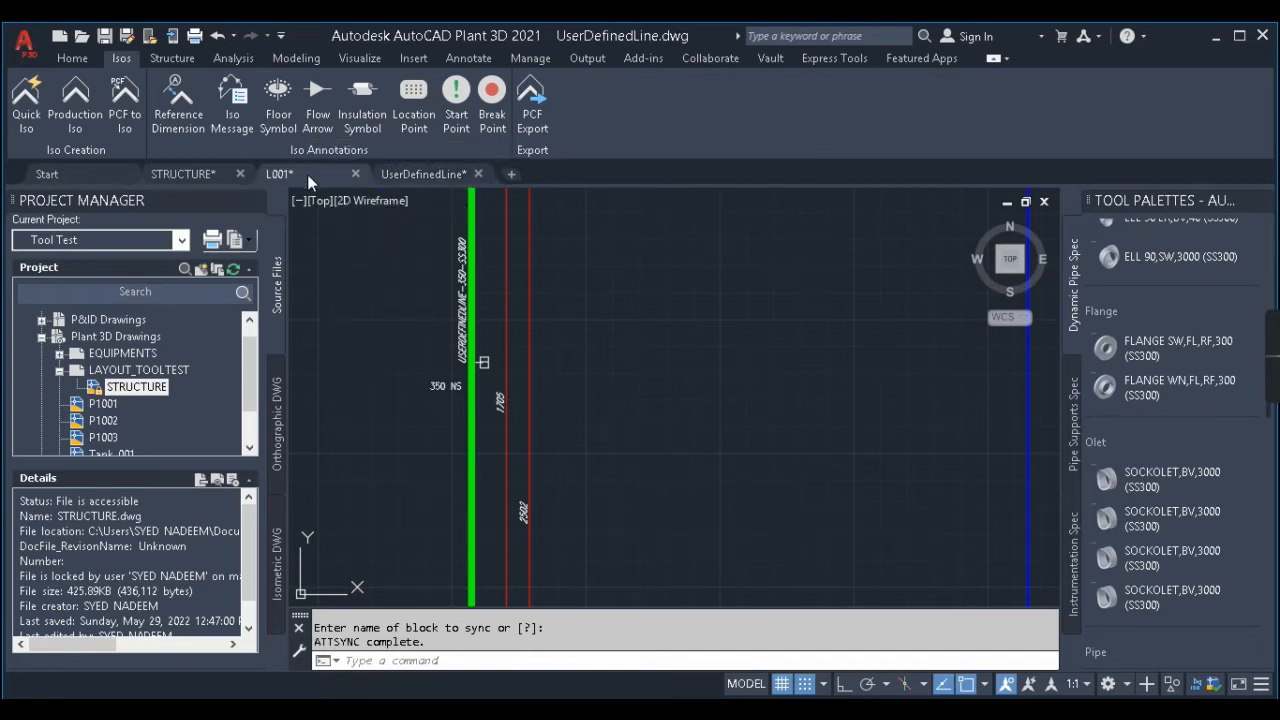
scroll(559, 309, down, 5)
scroll(568, 290, up, 4)
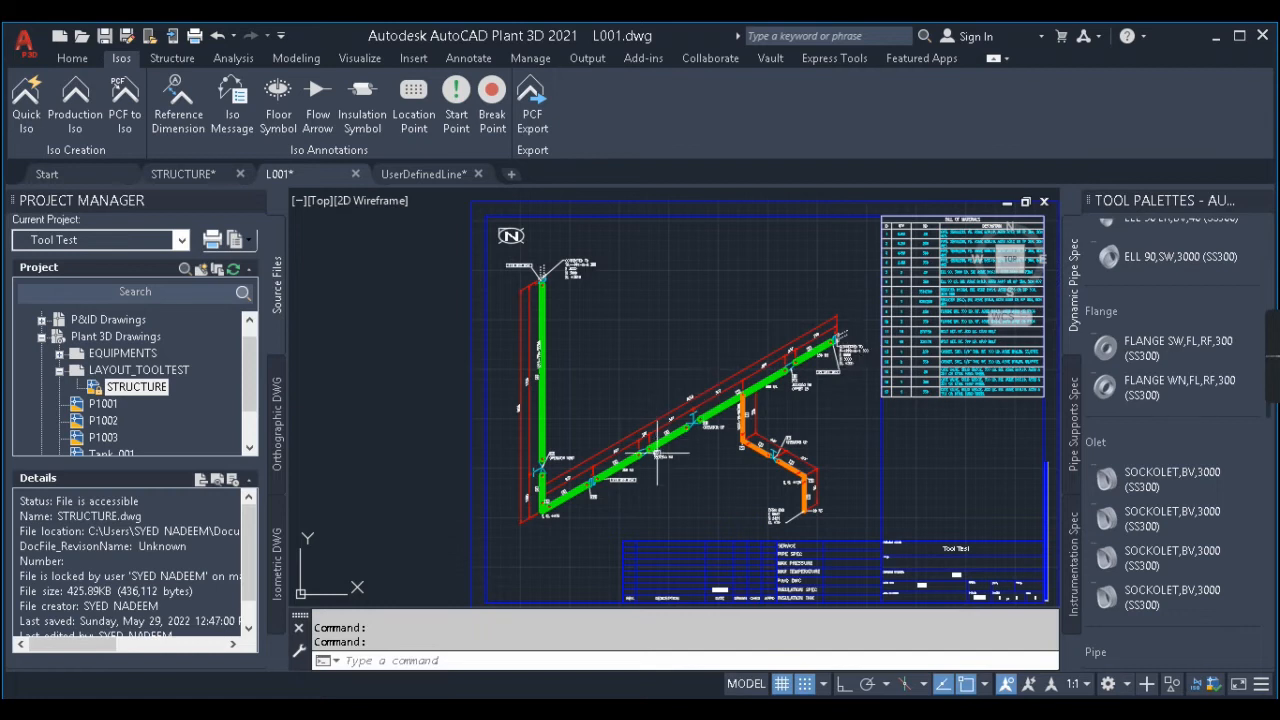
click(415, 174)
scroll(521, 258, down, 4)
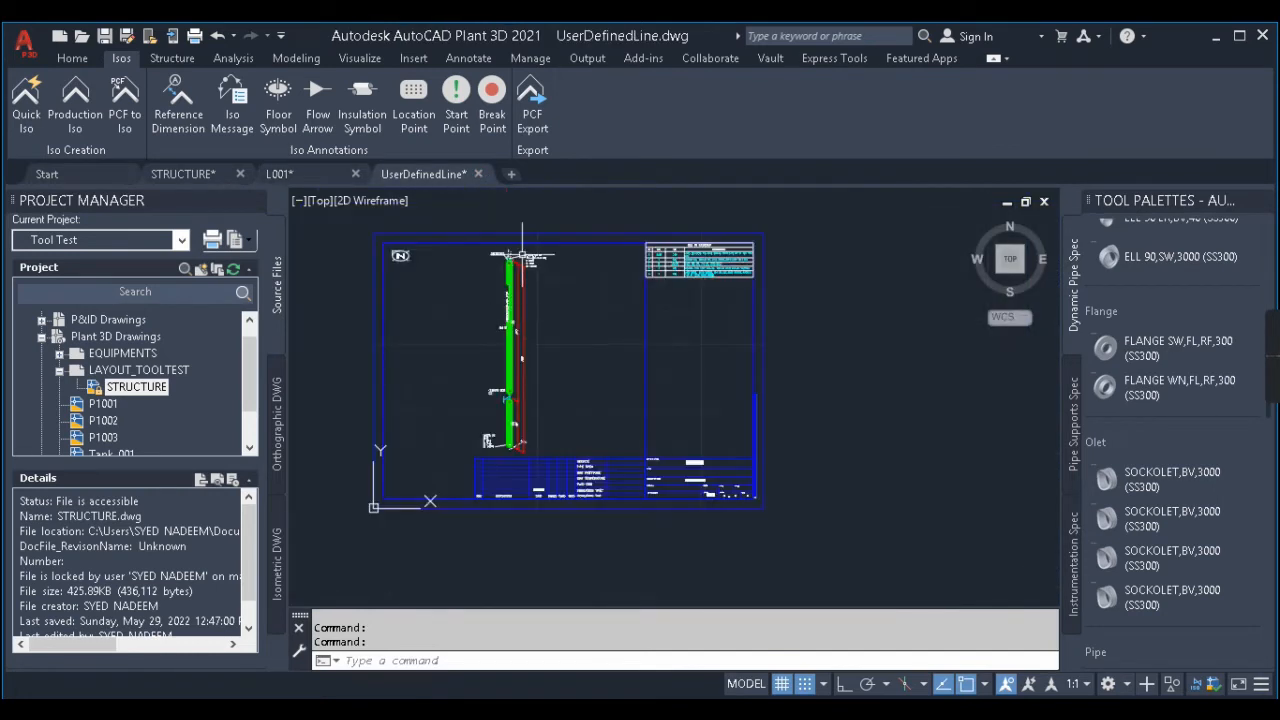
click(479, 174)
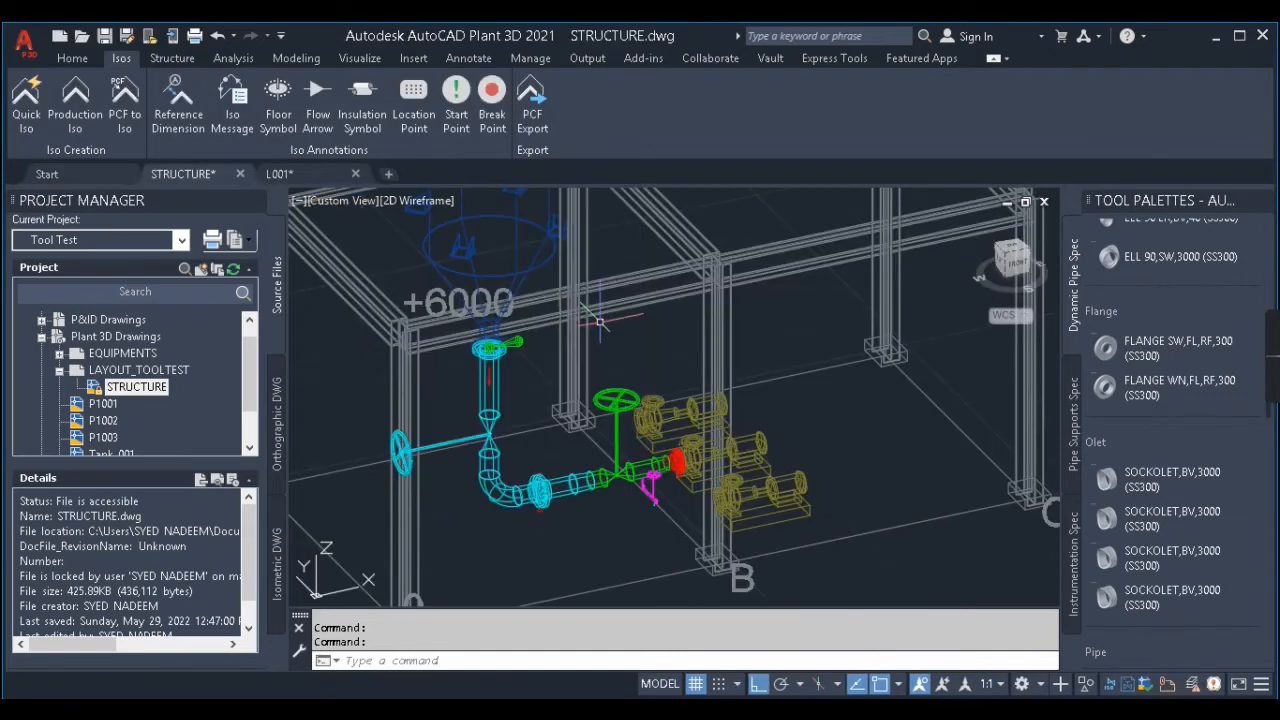
Step: Review the complete L001 isometric sheet with its bill of materials, and close L001.dwg
click(321, 172)
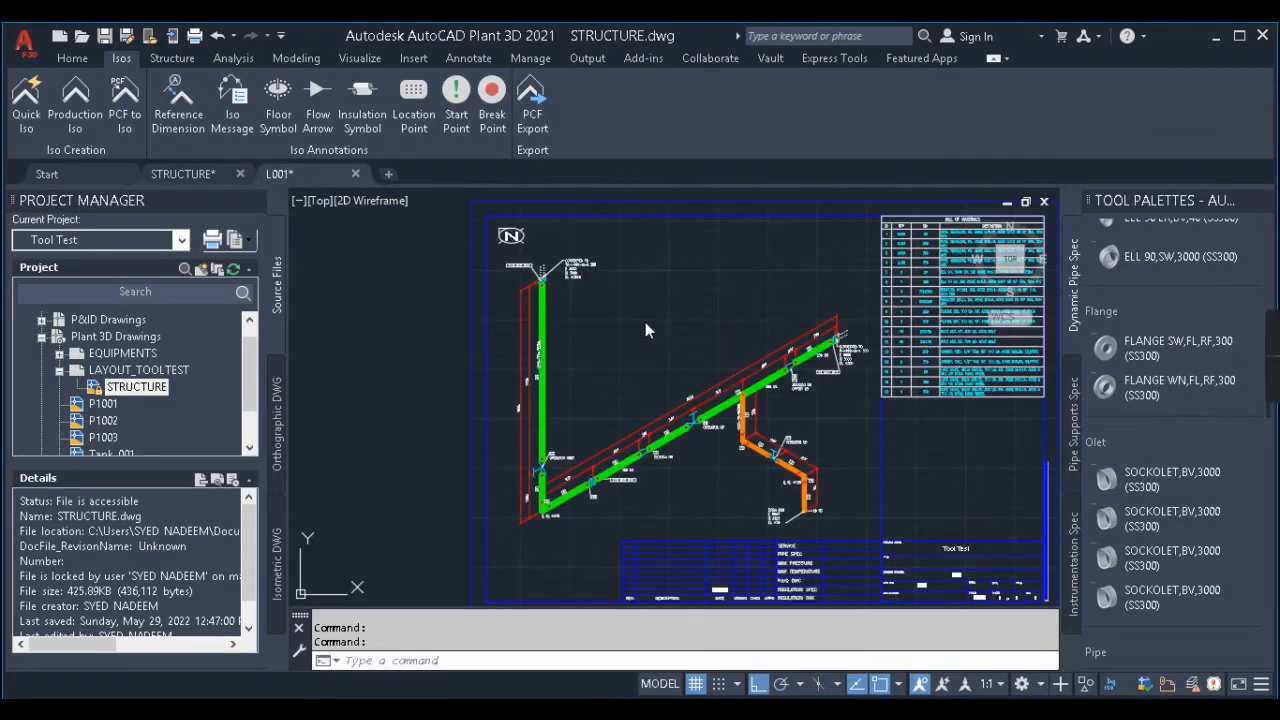
scroll(740, 375, up, 4)
scroll(761, 372, down, 3)
middle_drag(761, 372, 751, 412)
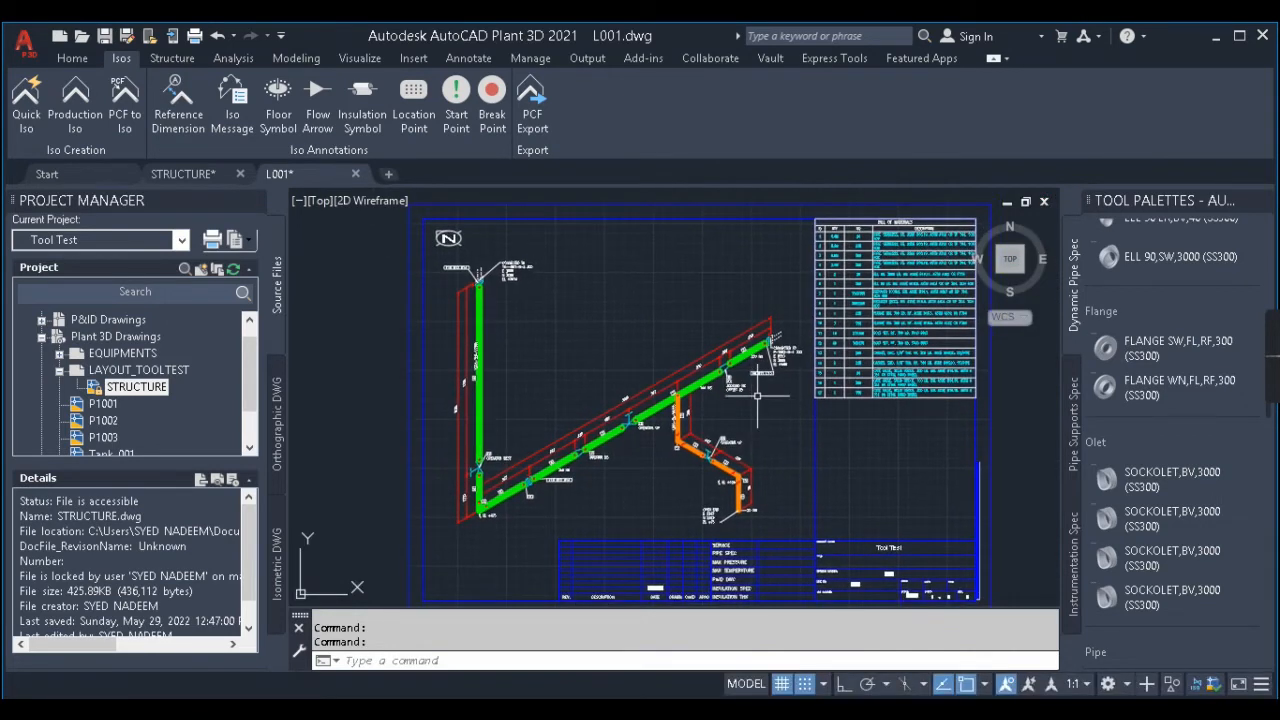
scroll(778, 430, up, 3)
scroll(778, 418, down, 3)
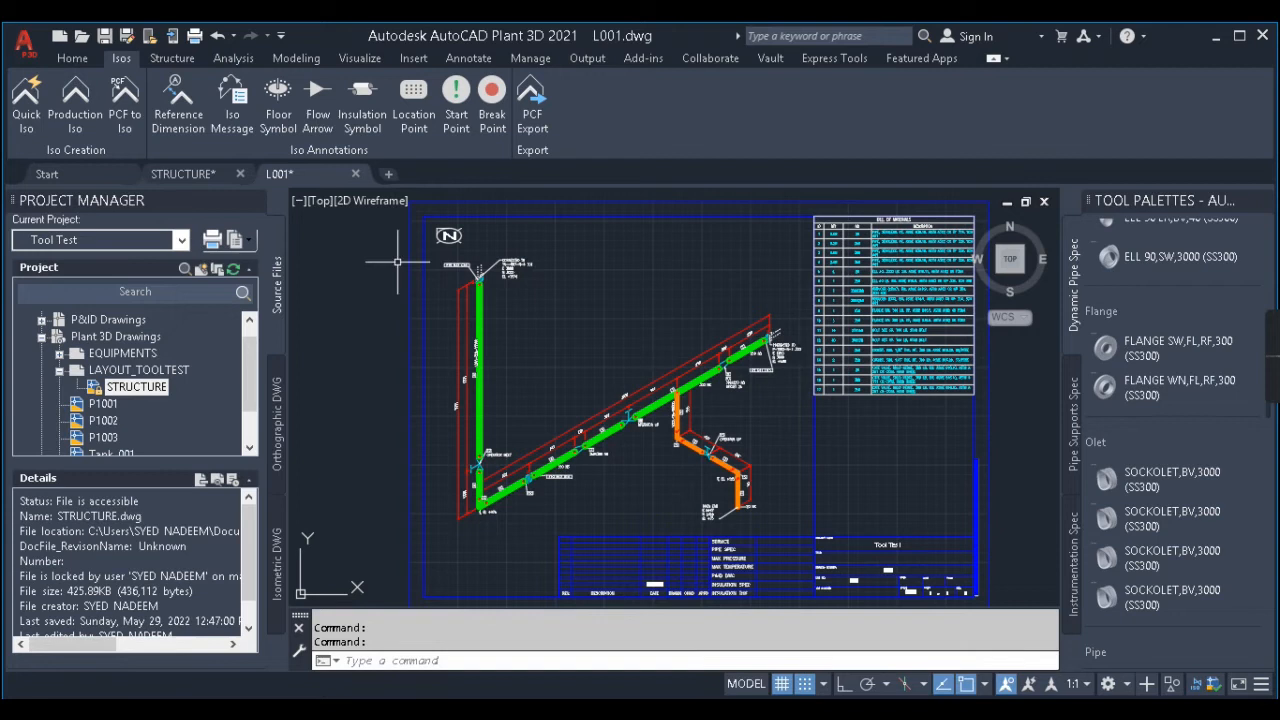
click(355, 174)
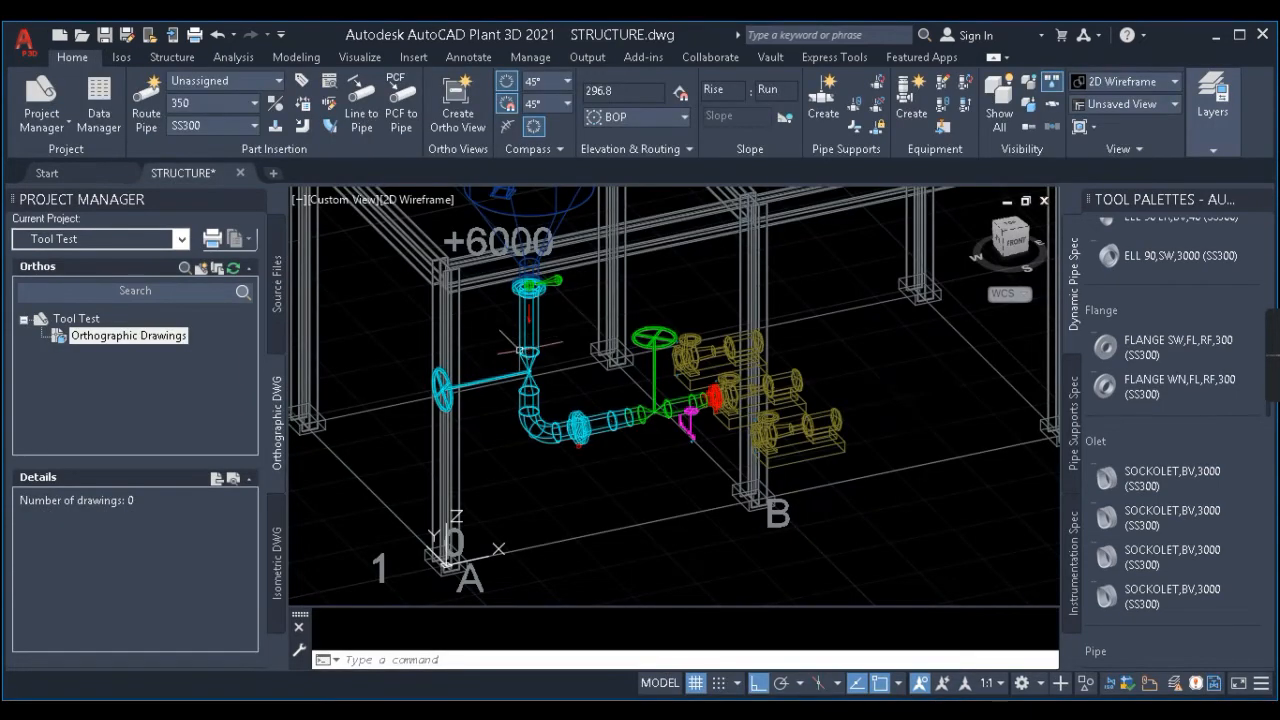
scroll(680, 420, down, 5)
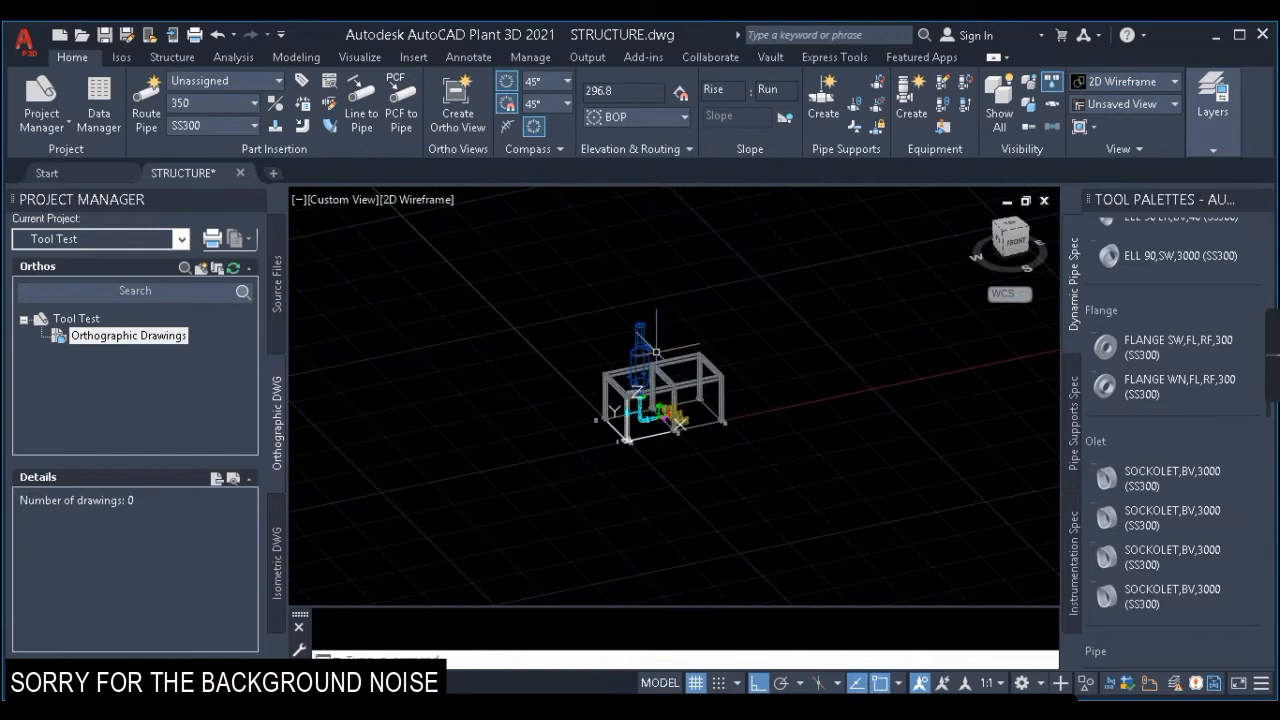
scroll(652, 388, up, 3)
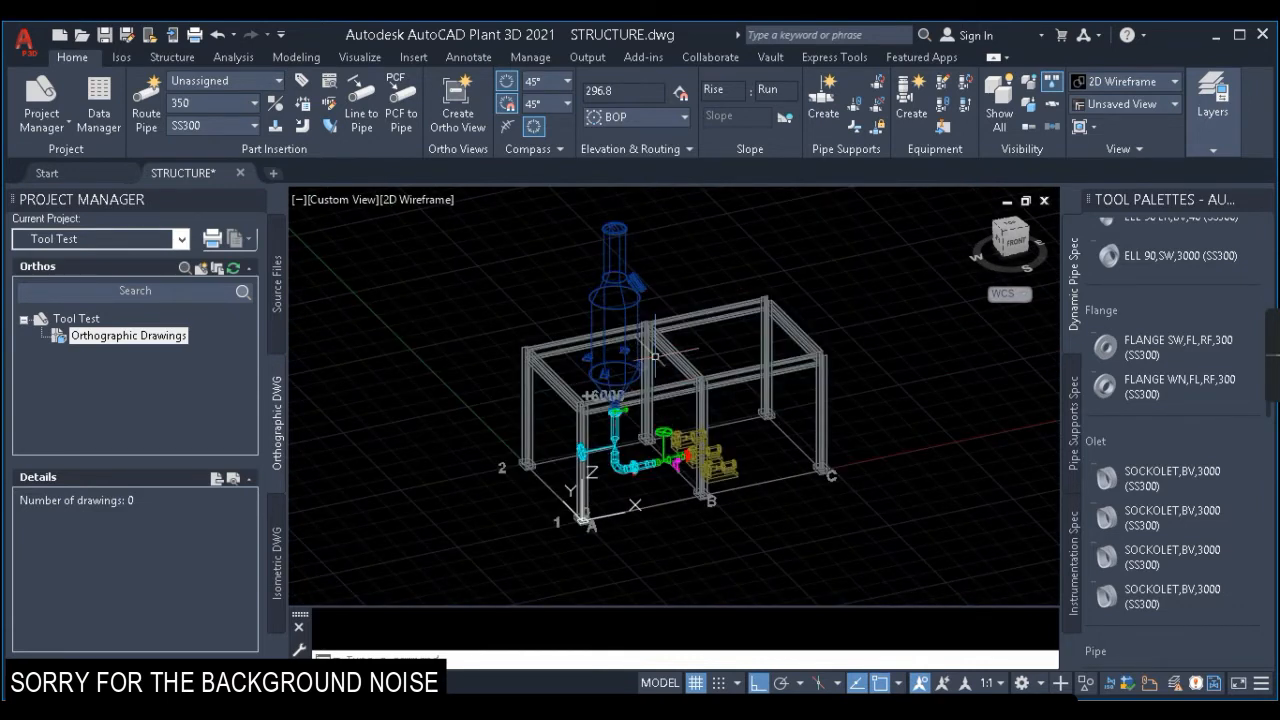
scroll(657, 292, up, 2)
scroll(657, 292, down, 2)
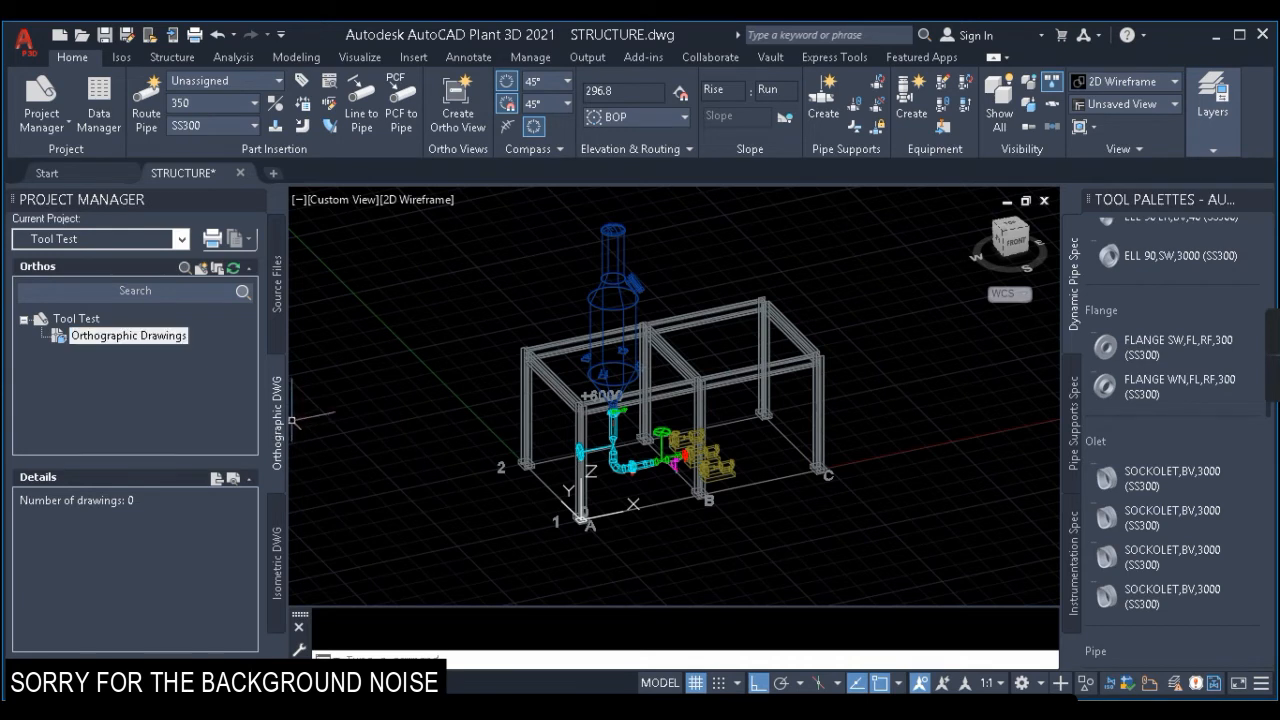
Step: Create a new drawing named tool test ortho under the project's Orthographic Drawings, using the default A1 ortho template
click(79, 338)
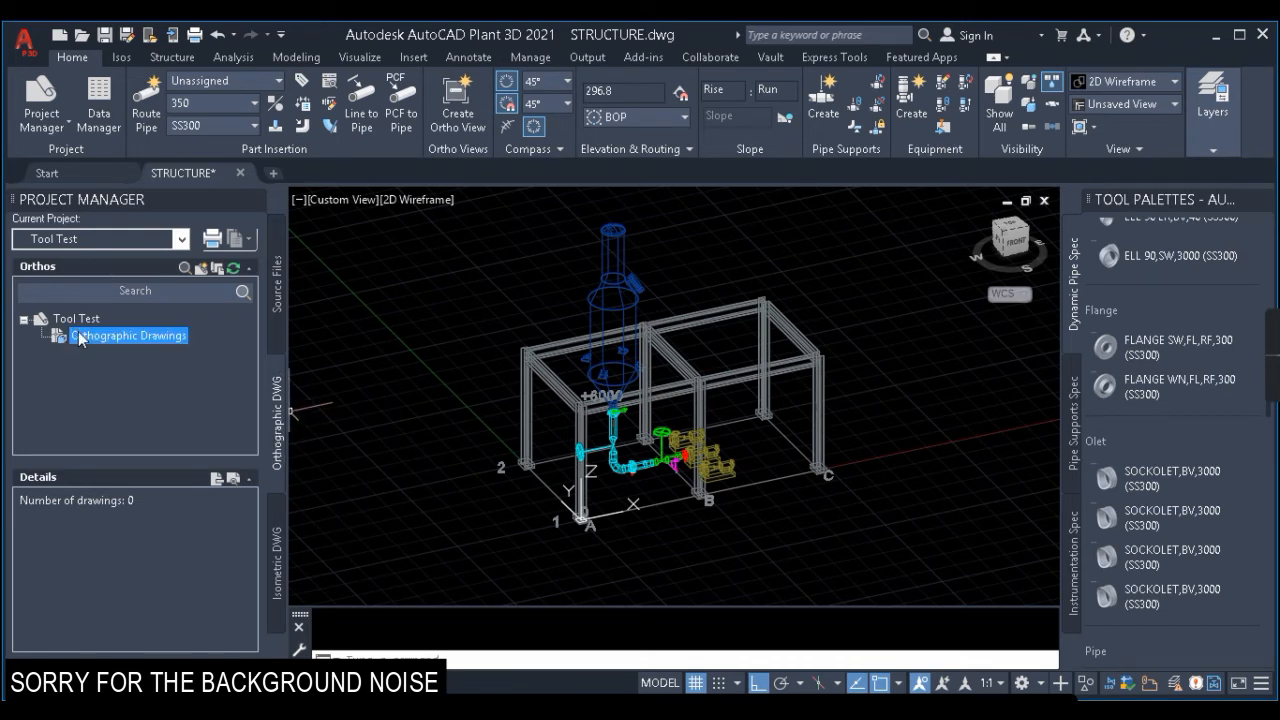
right_click(85, 337)
click(154, 351)
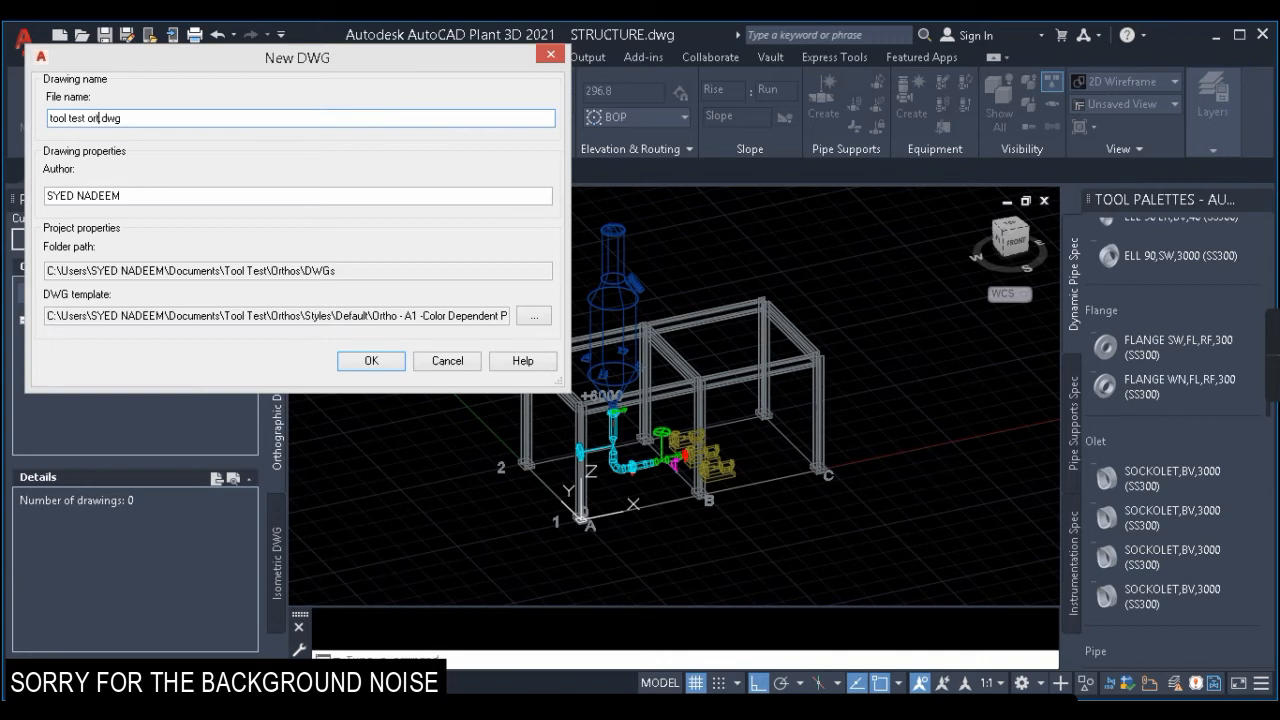
click(366, 361)
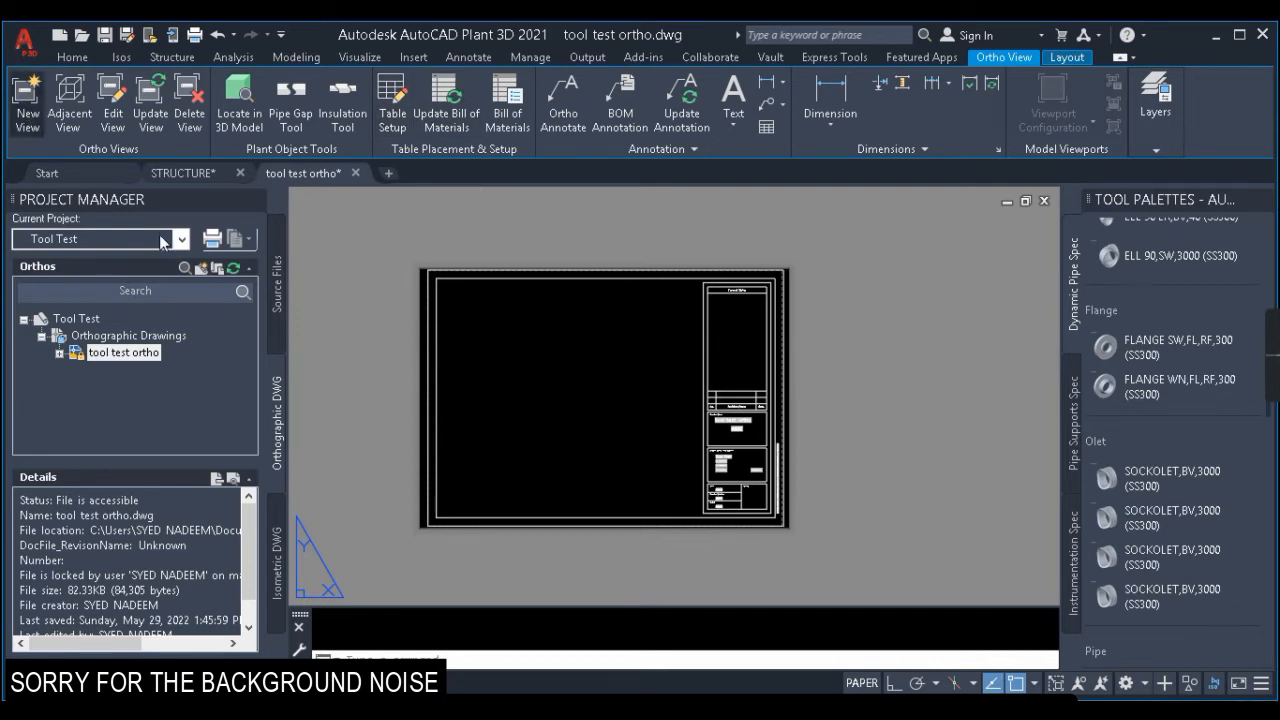
Step: Start a new ortho view referencing the STRUCTURE model, and set the ortho cube's view direction to Top
click(18, 124)
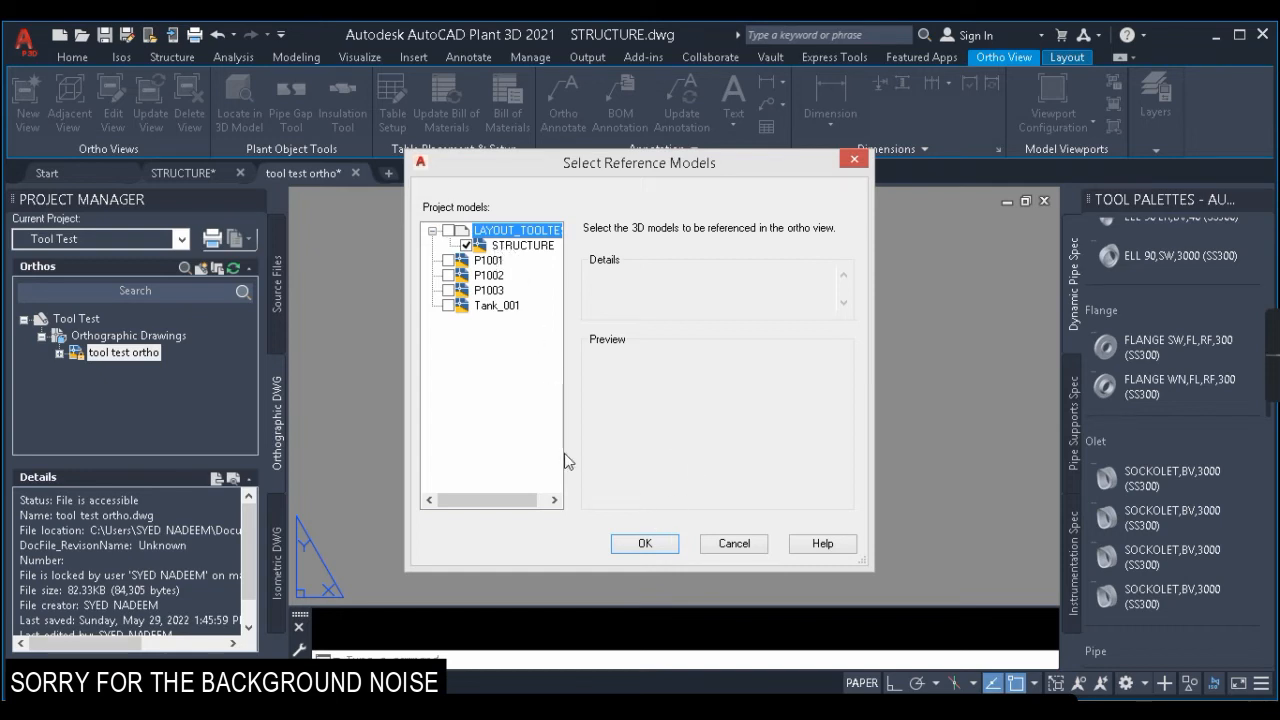
click(640, 544)
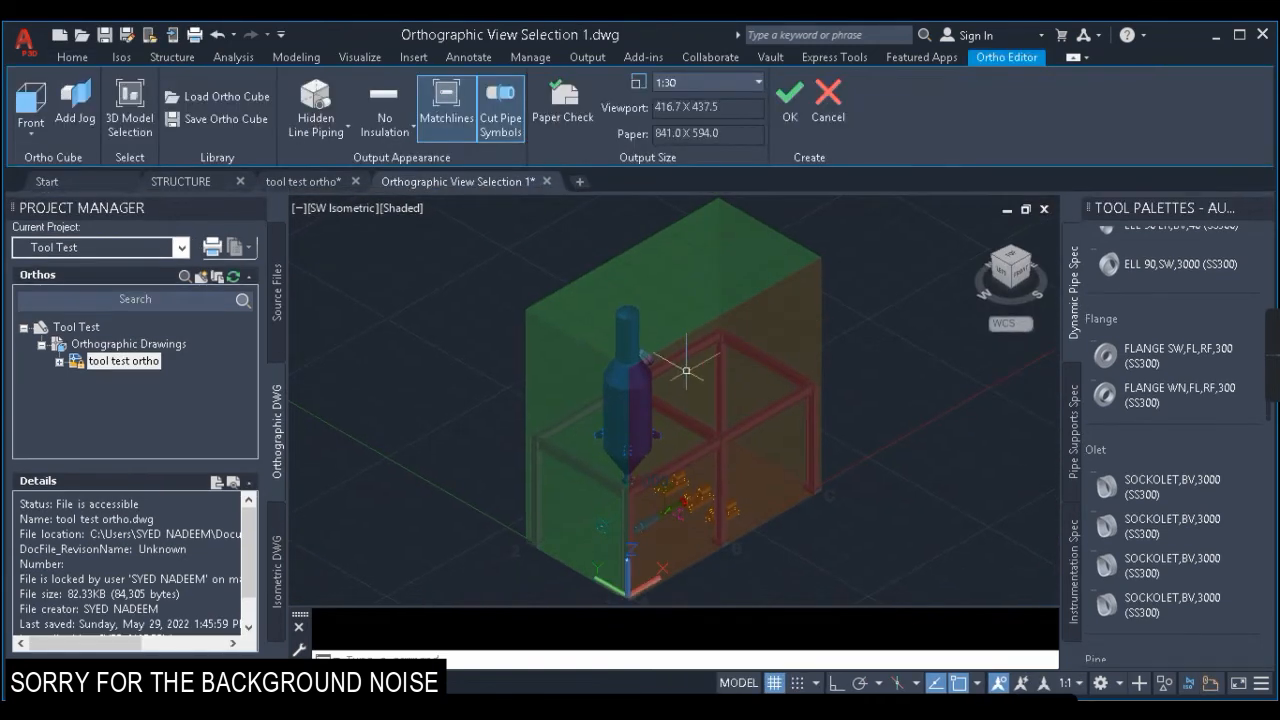
click(1013, 266)
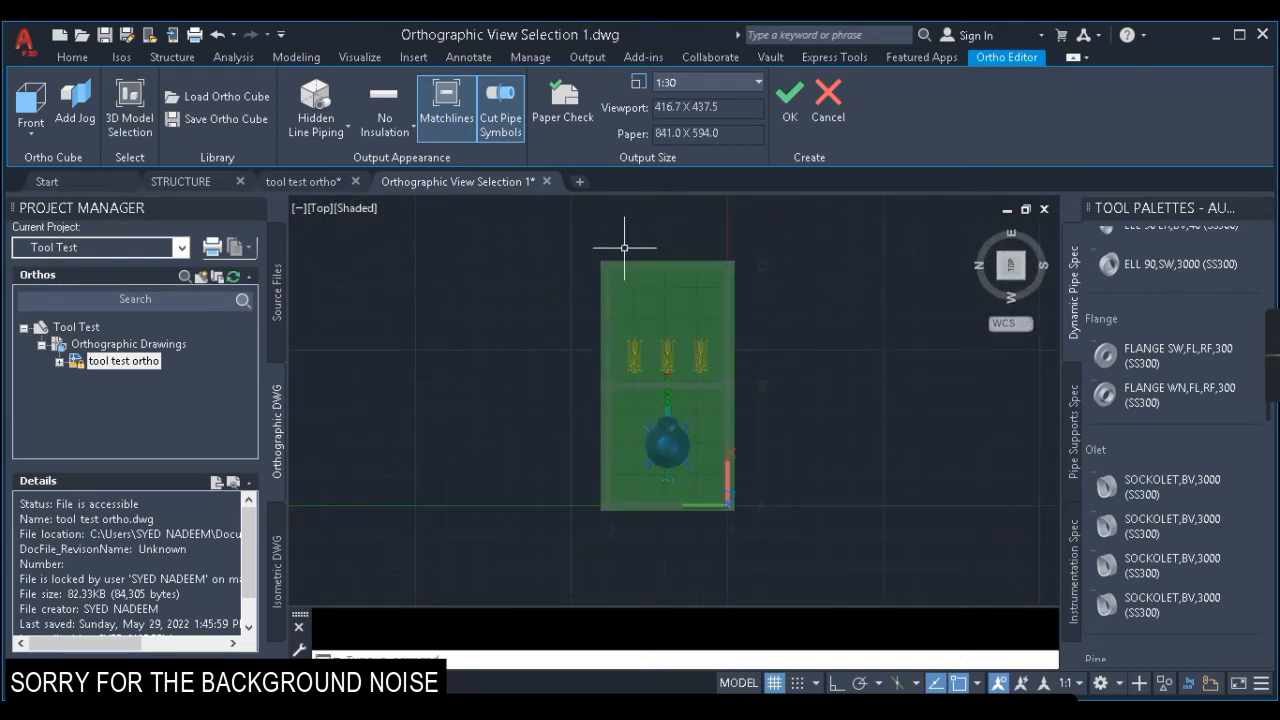
click(1025, 287)
scroll(775, 515, up, 4)
scroll(775, 515, down, 5)
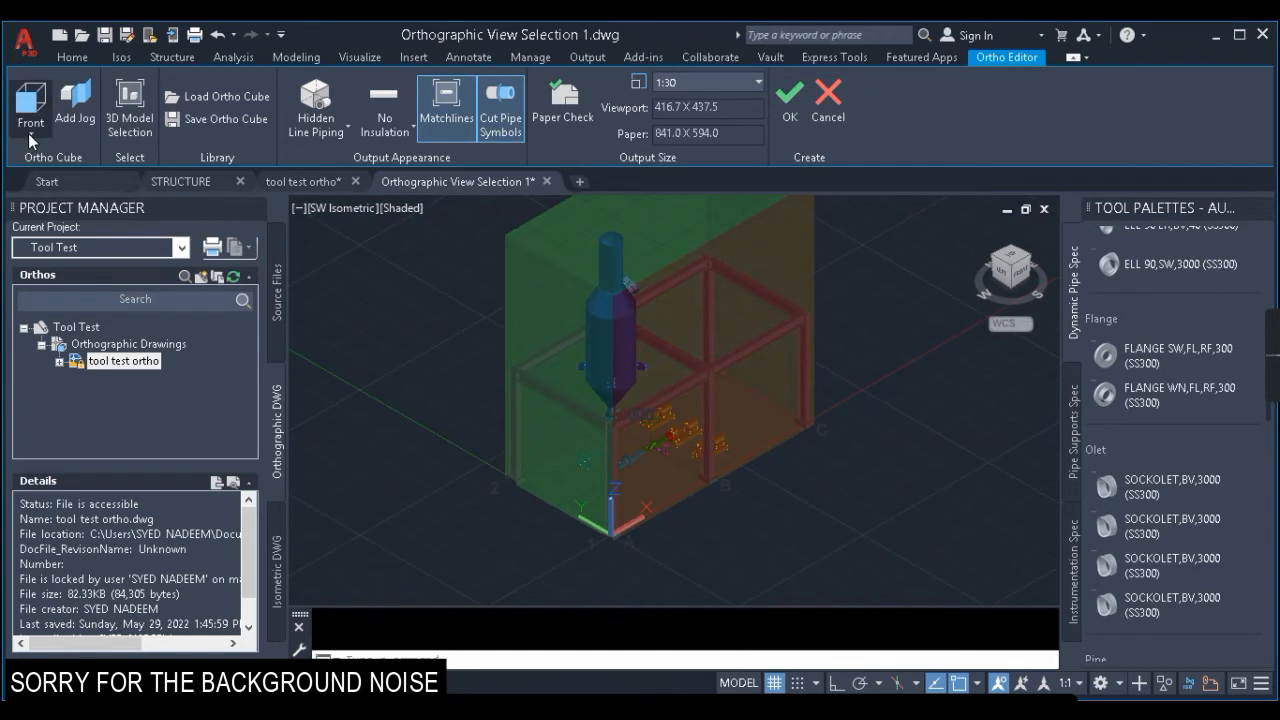
click(32, 133)
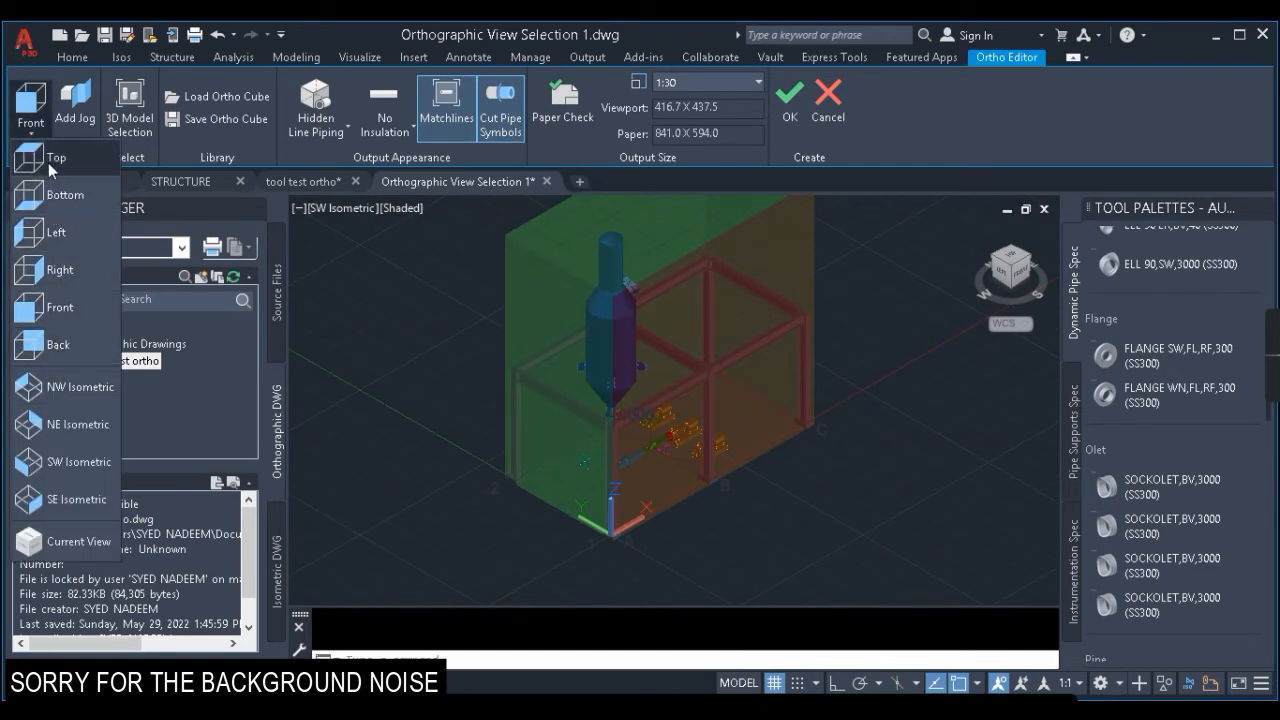
click(48, 162)
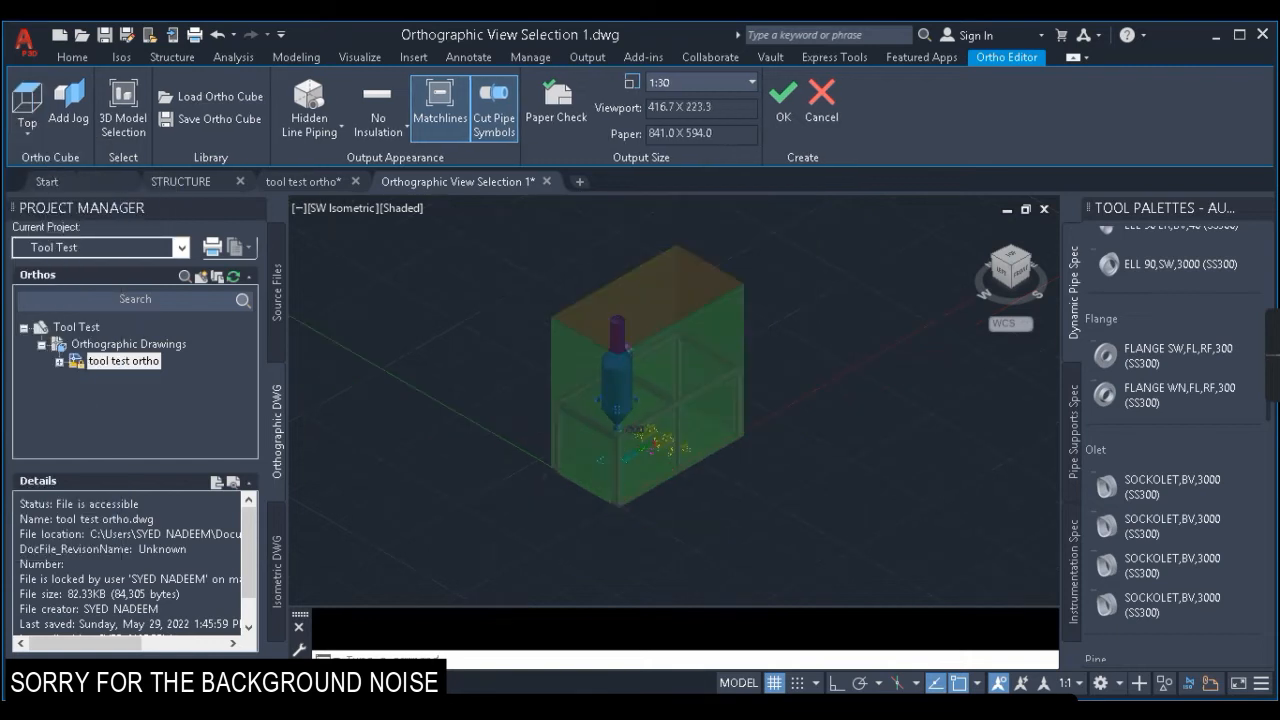
Step: Switch the ortho cube's view direction to Front, and return it to Top
scroll(680, 356, up, 3)
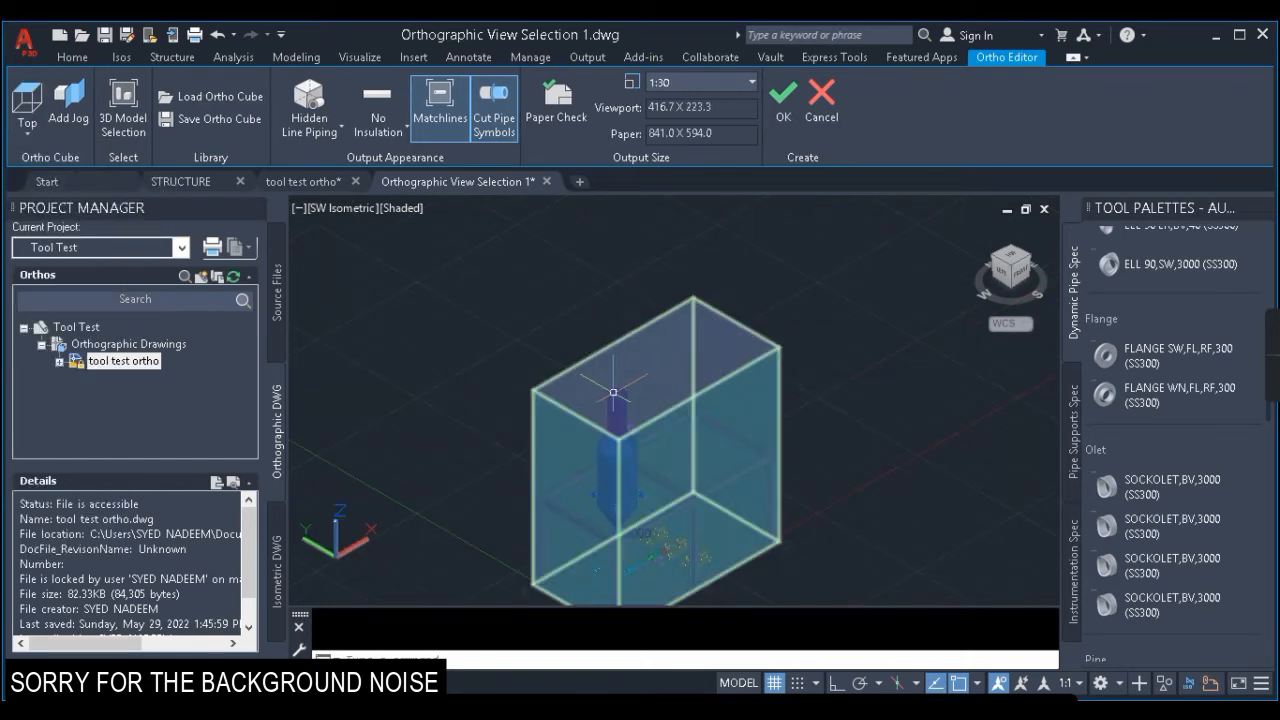
click(29, 128)
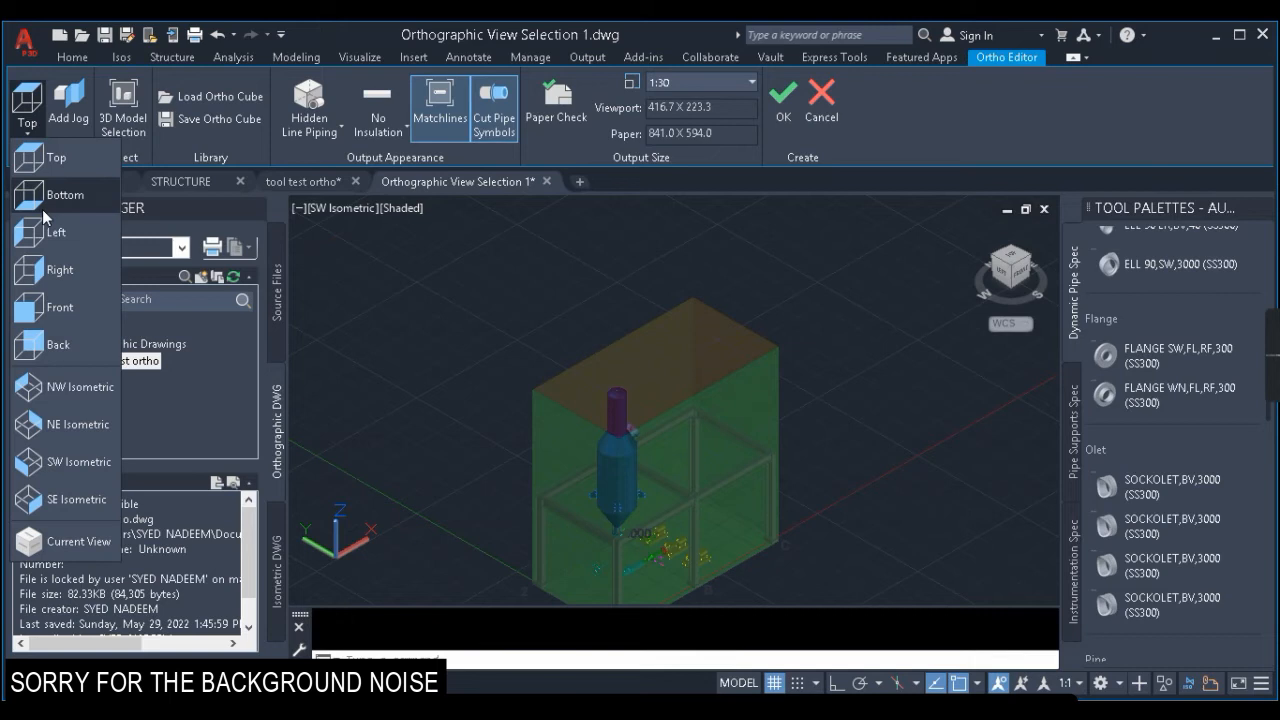
click(52, 307)
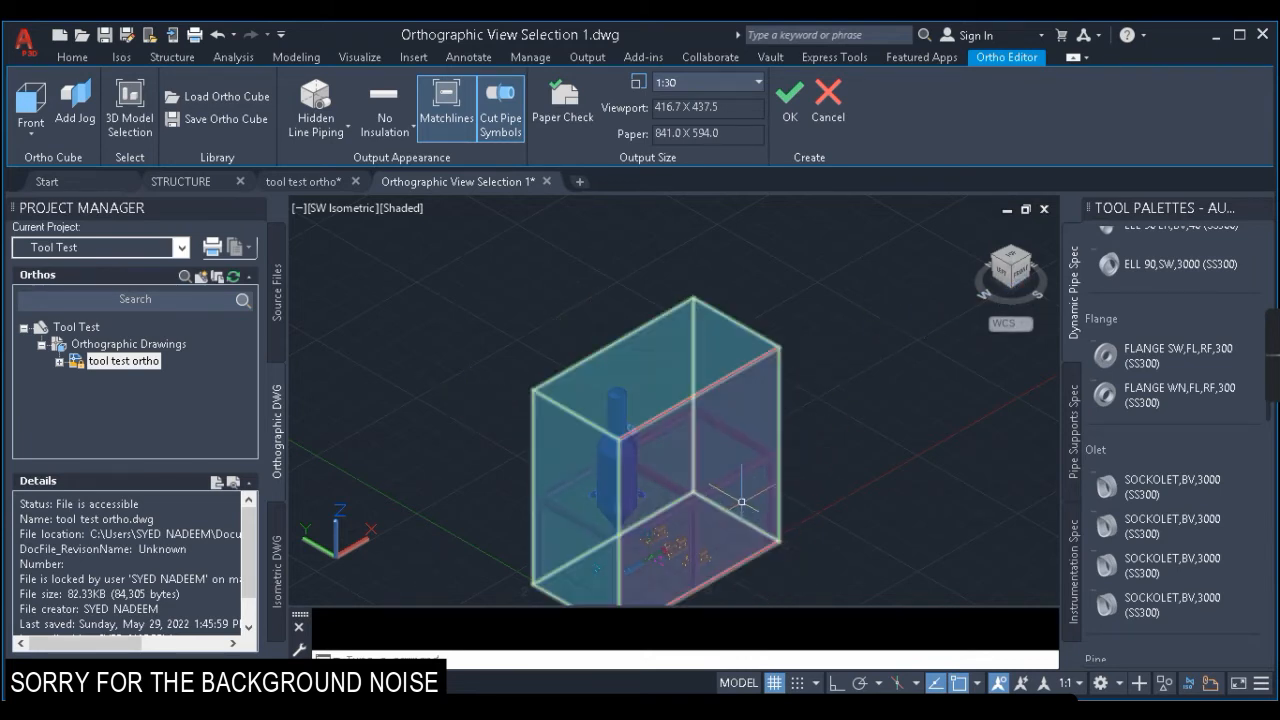
click(32, 133)
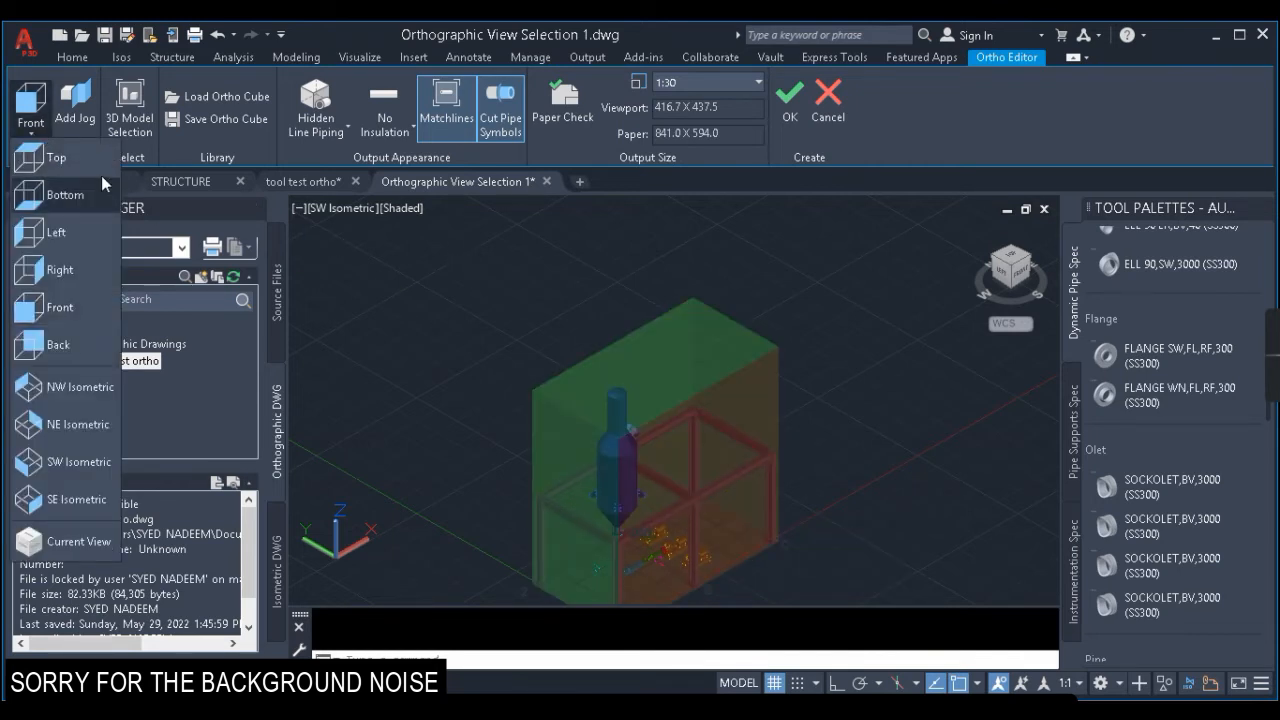
click(57, 158)
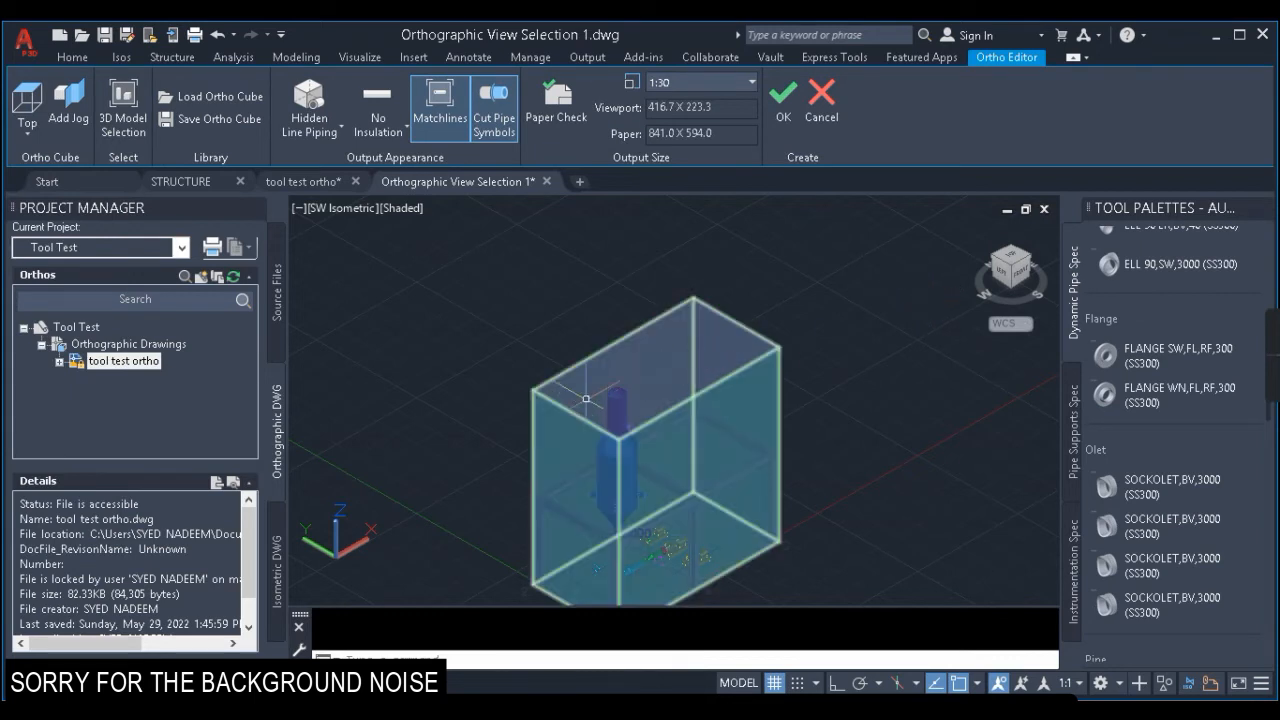
Step: In the front view, lower the ortho cube's upper boundary to just below the +6000 structure beams, across the tank's cone
click(1018, 278)
click(860, 310)
click(698, 283)
click(687, 267)
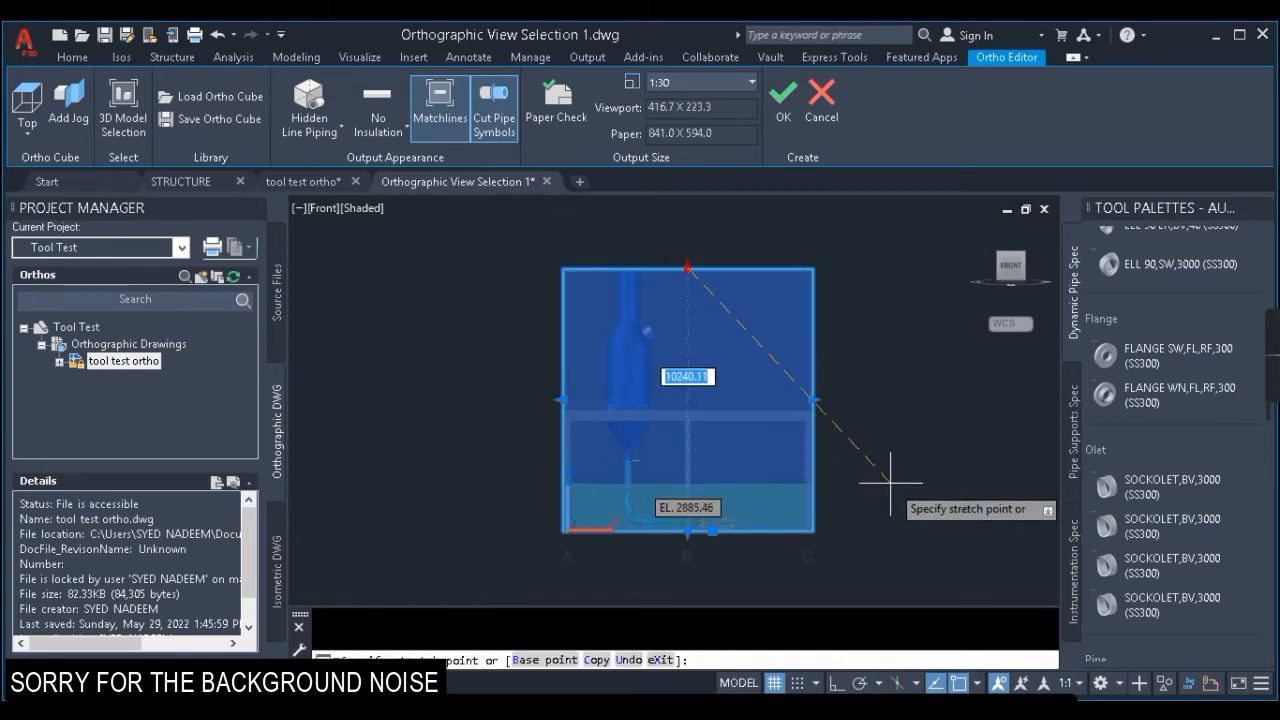
click(888, 444)
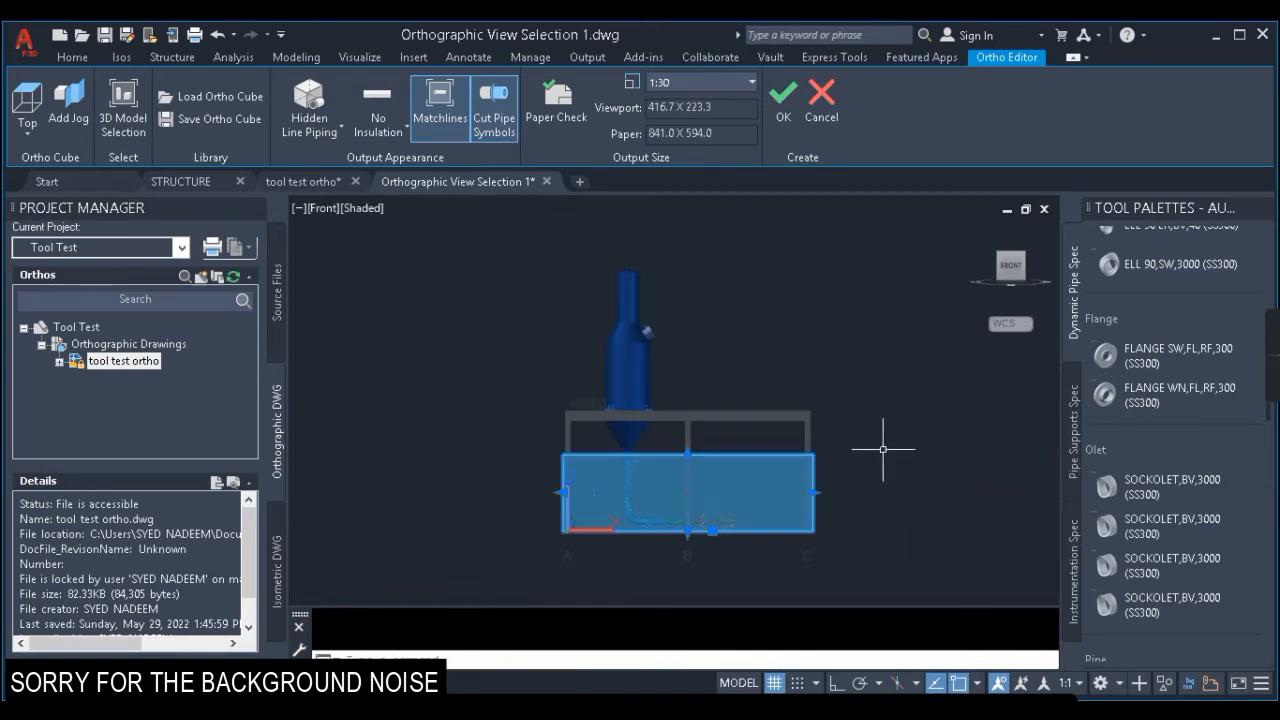
scroll(690, 450, up, 3)
click(694, 441)
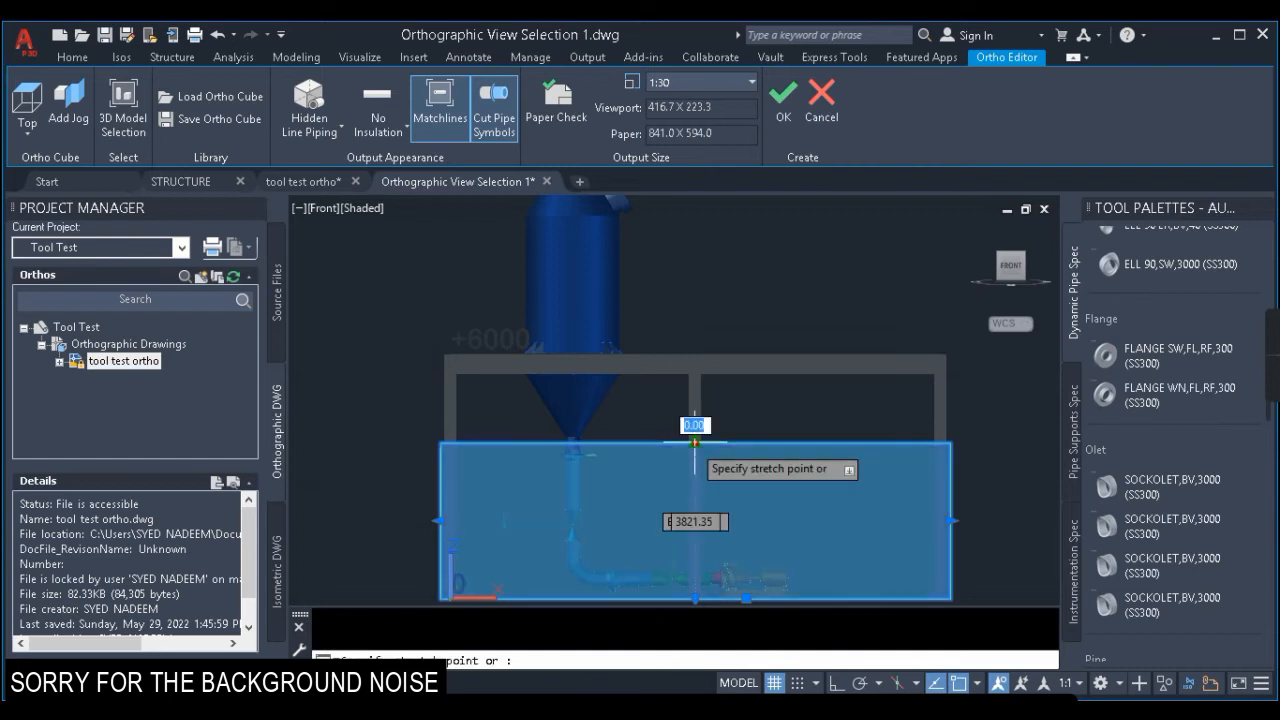
click(764, 389)
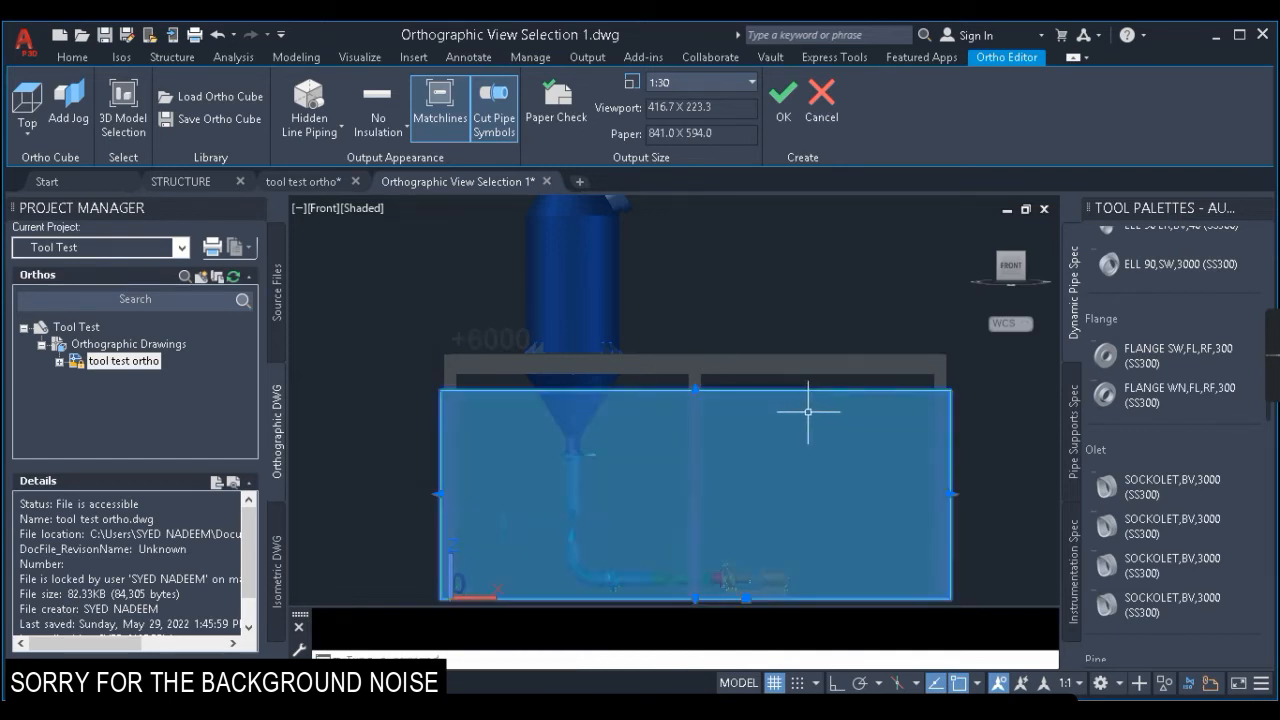
scroll(694, 345, down, 2)
scroll(466, 222, down, 1)
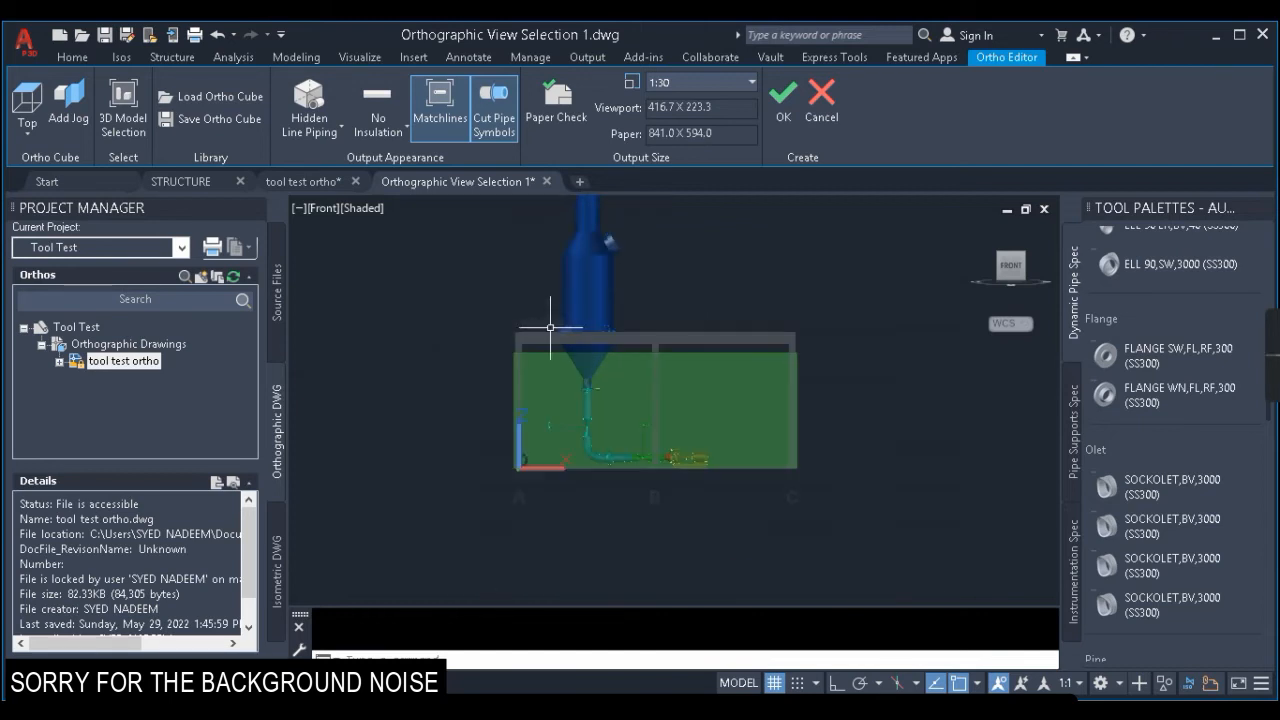
Step: Set the ortho view's hidden line mode to Hidden Line Piping and its output scale to 1:30
click(328, 129)
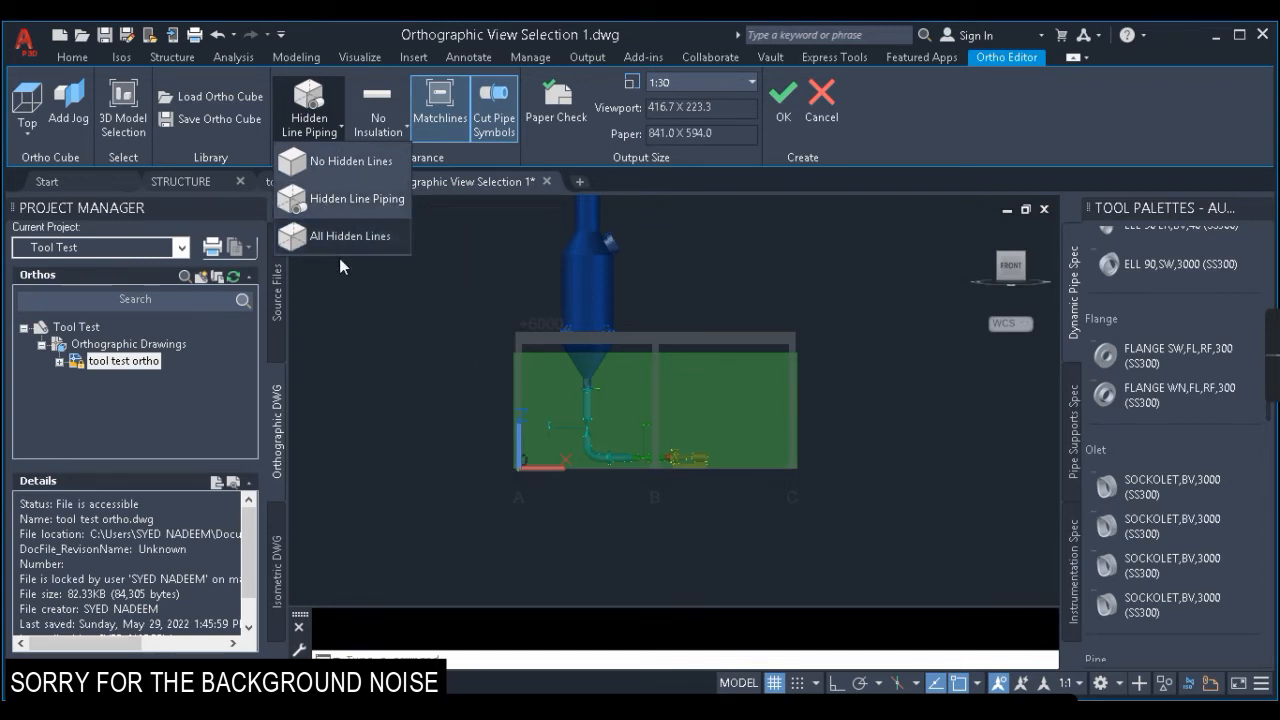
click(341, 198)
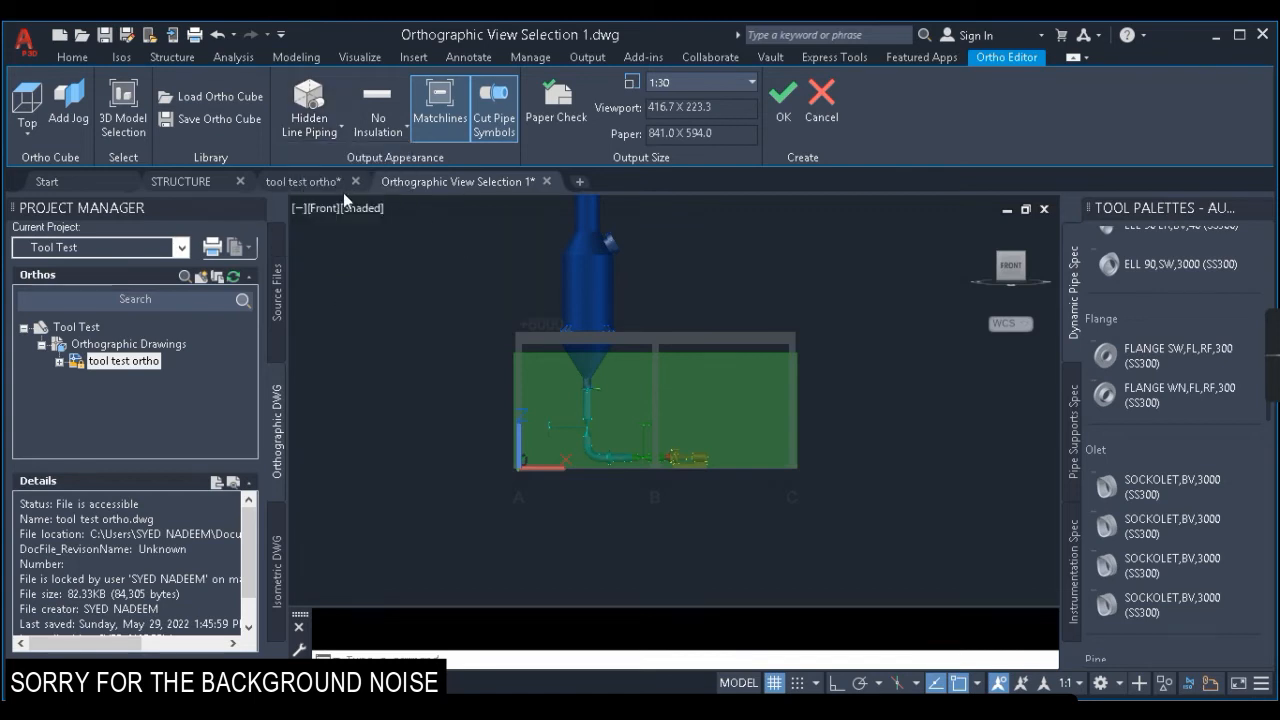
click(319, 133)
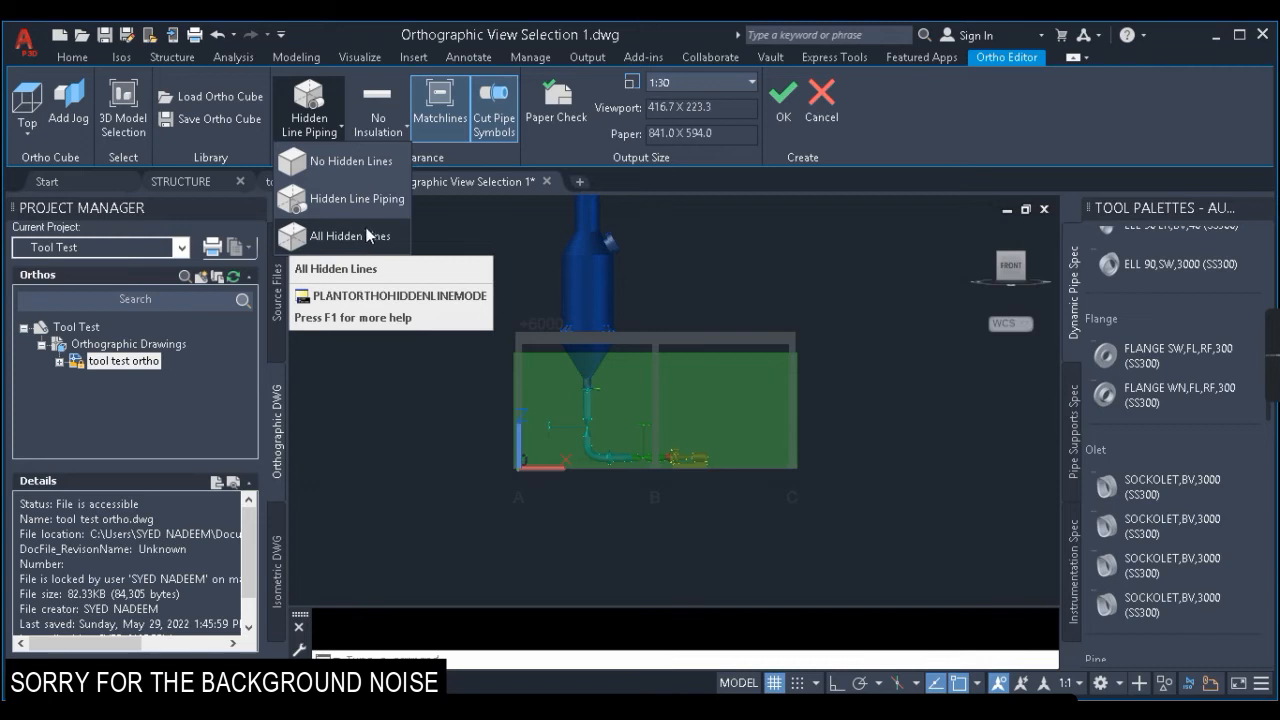
click(351, 200)
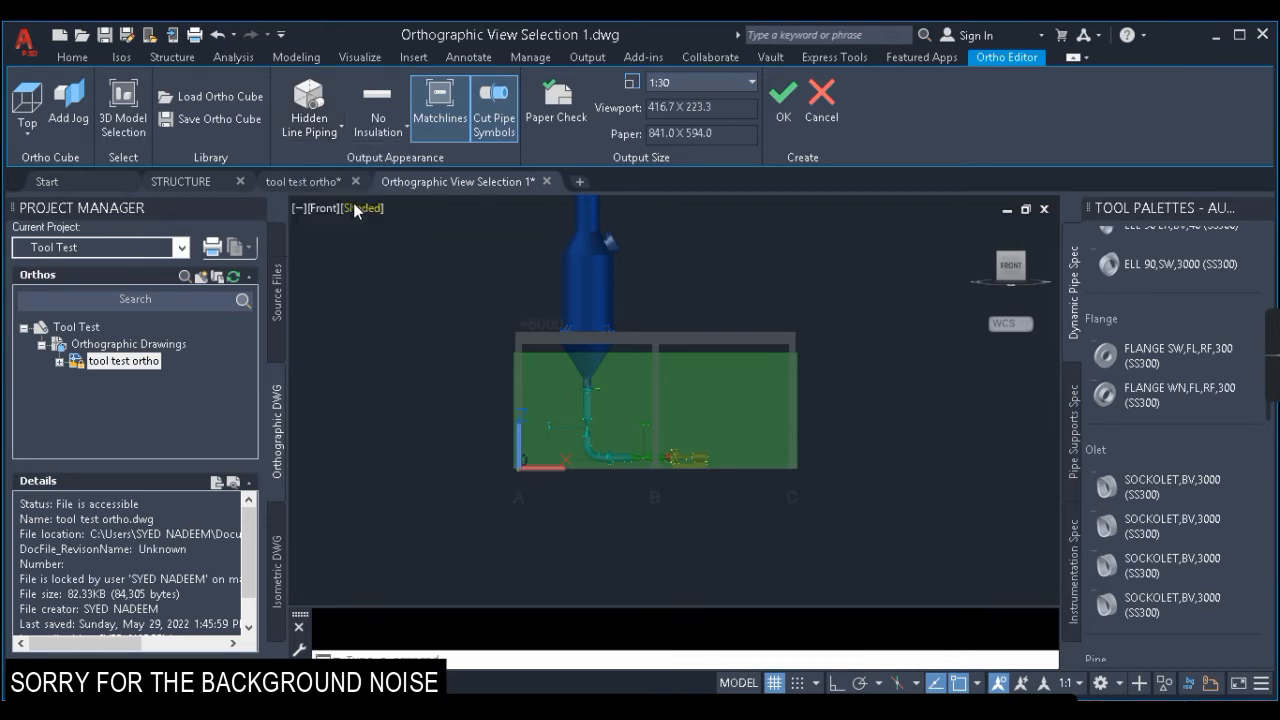
click(752, 81)
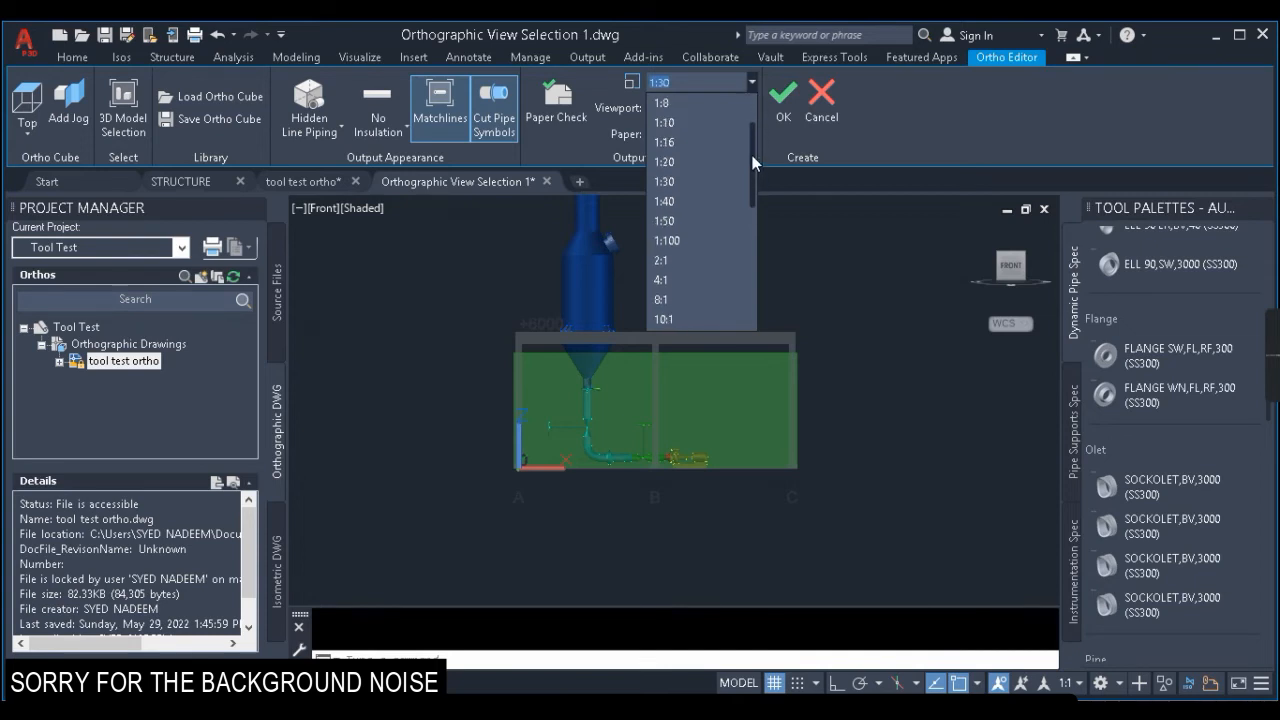
click(668, 183)
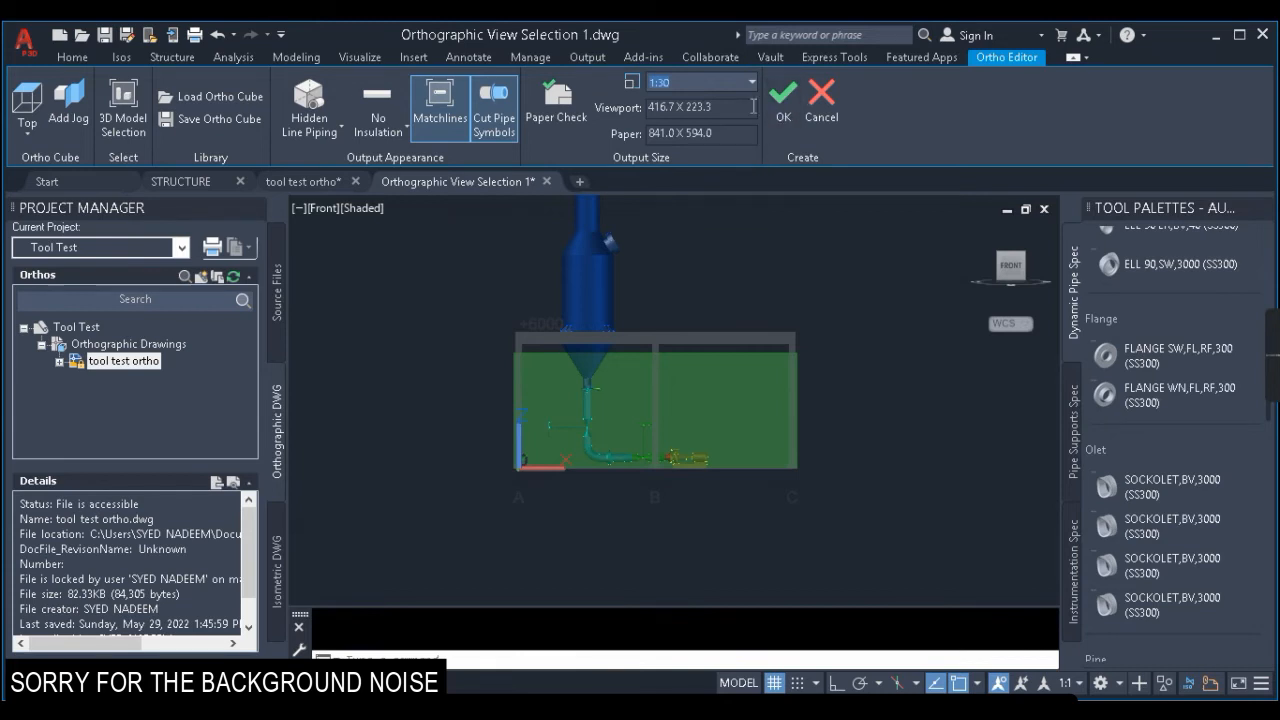
Step: Create the top ortho view, place its viewport in the upper-left area of the sheet, and inspect the generated plan
click(784, 105)
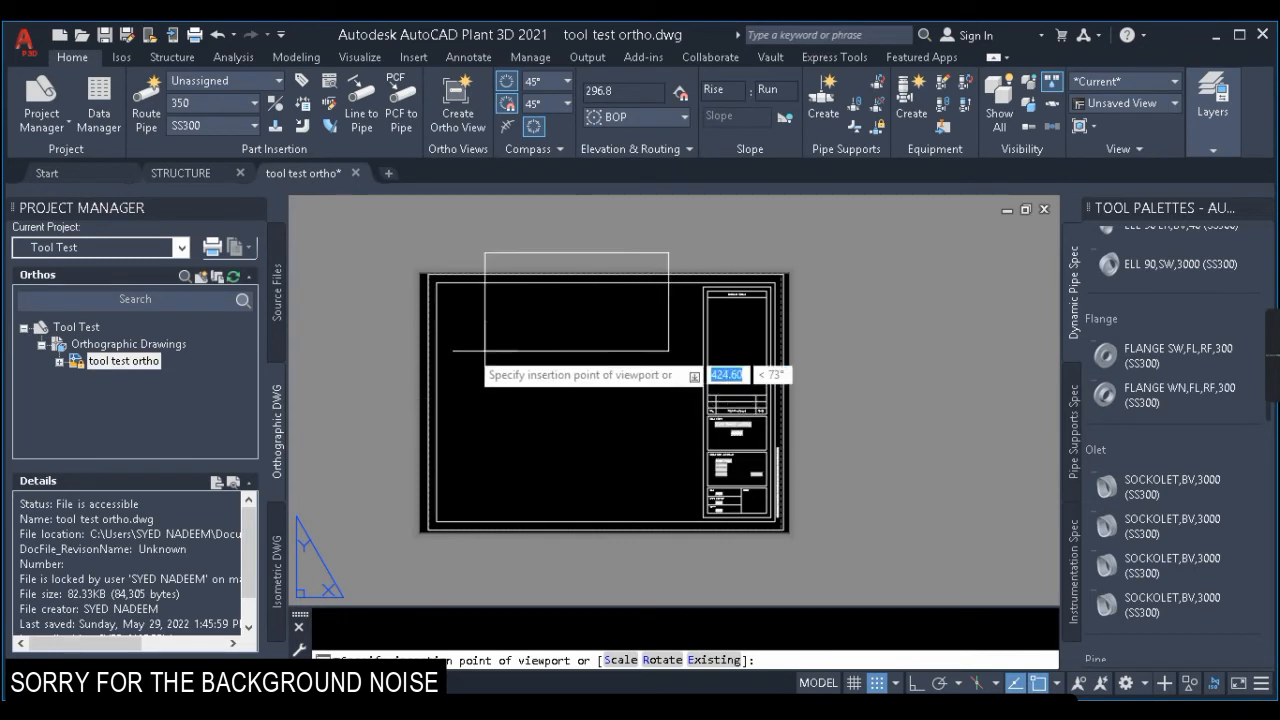
click(457, 398)
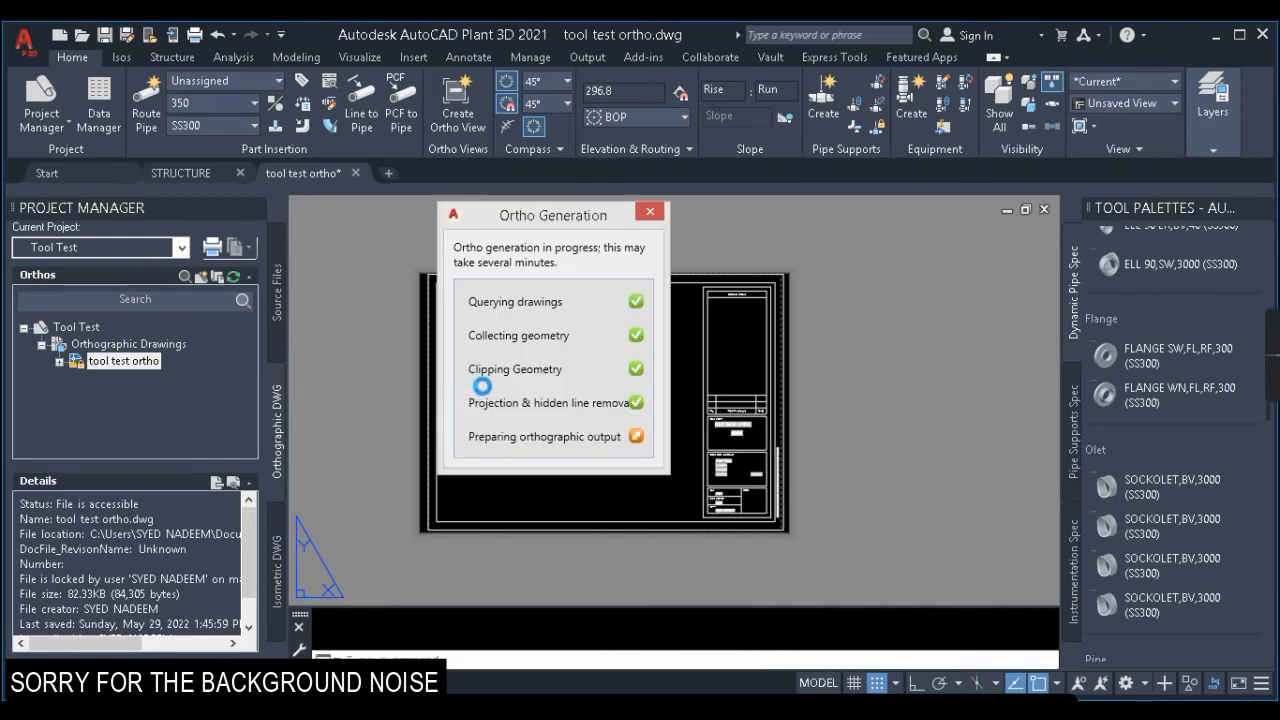
scroll(557, 355, up, 5)
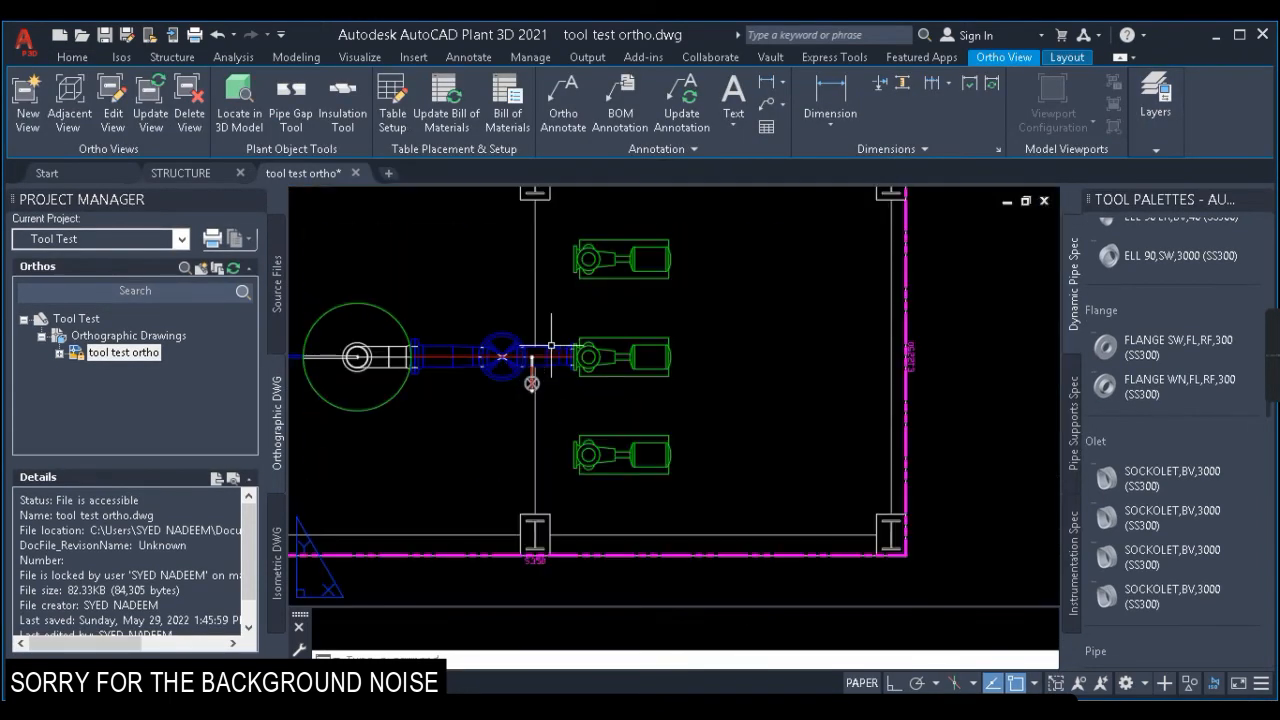
scroll(626, 348, down, 2)
scroll(627, 304, up, 2)
scroll(650, 278, down, 2)
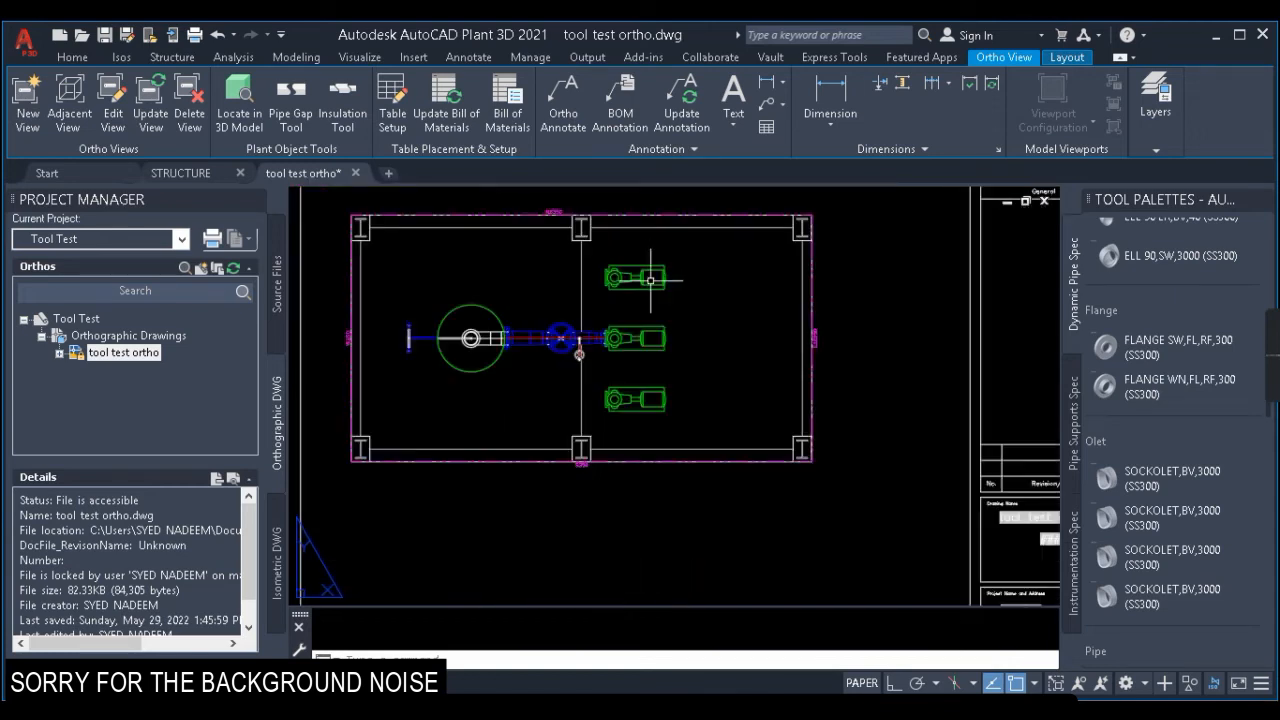
scroll(485, 323, up, 2)
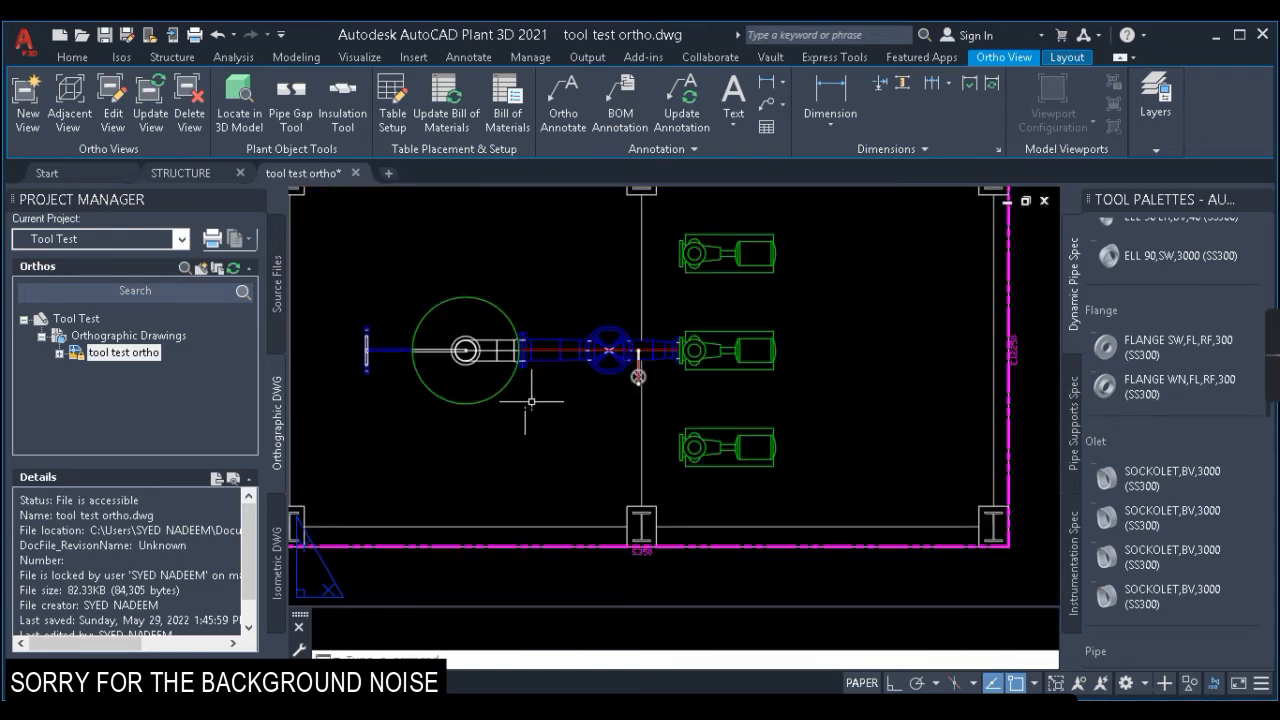
scroll(696, 338, down, 3)
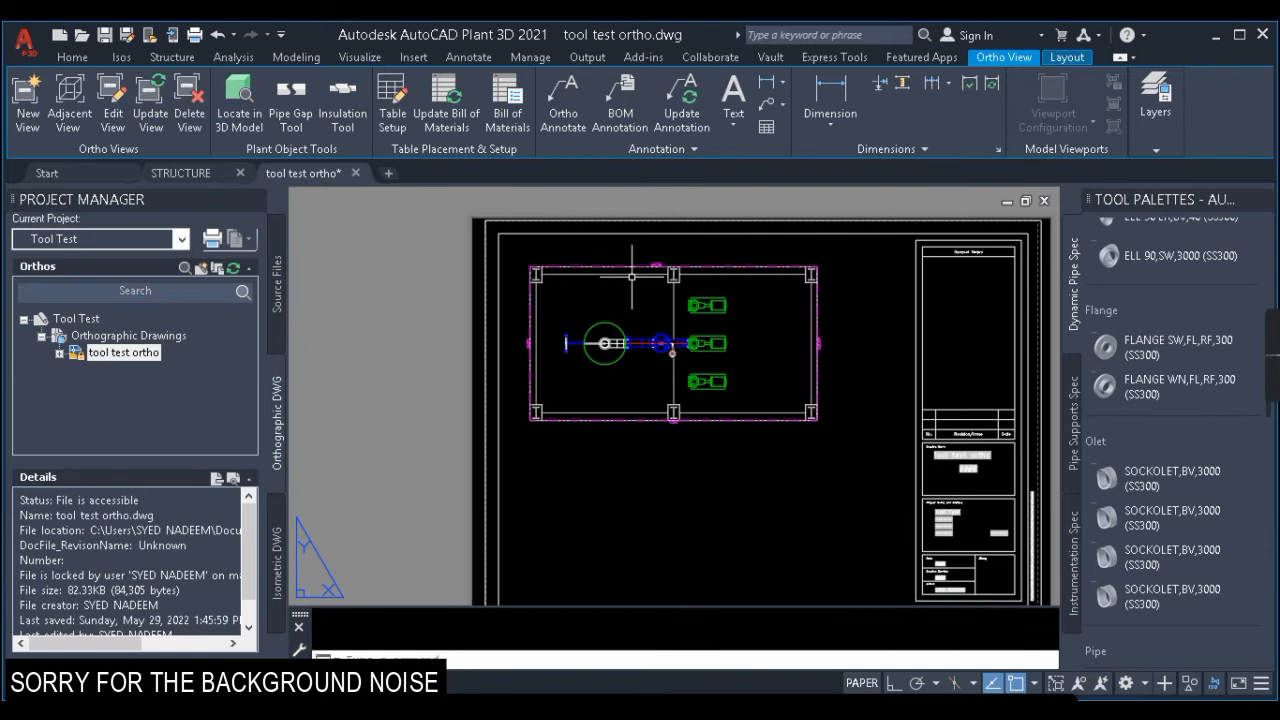
Step: Add a vertical linear dimension from the pipe centreline beside the tank to the beam line along the plan's upper edge
text(dli)
key(Return)
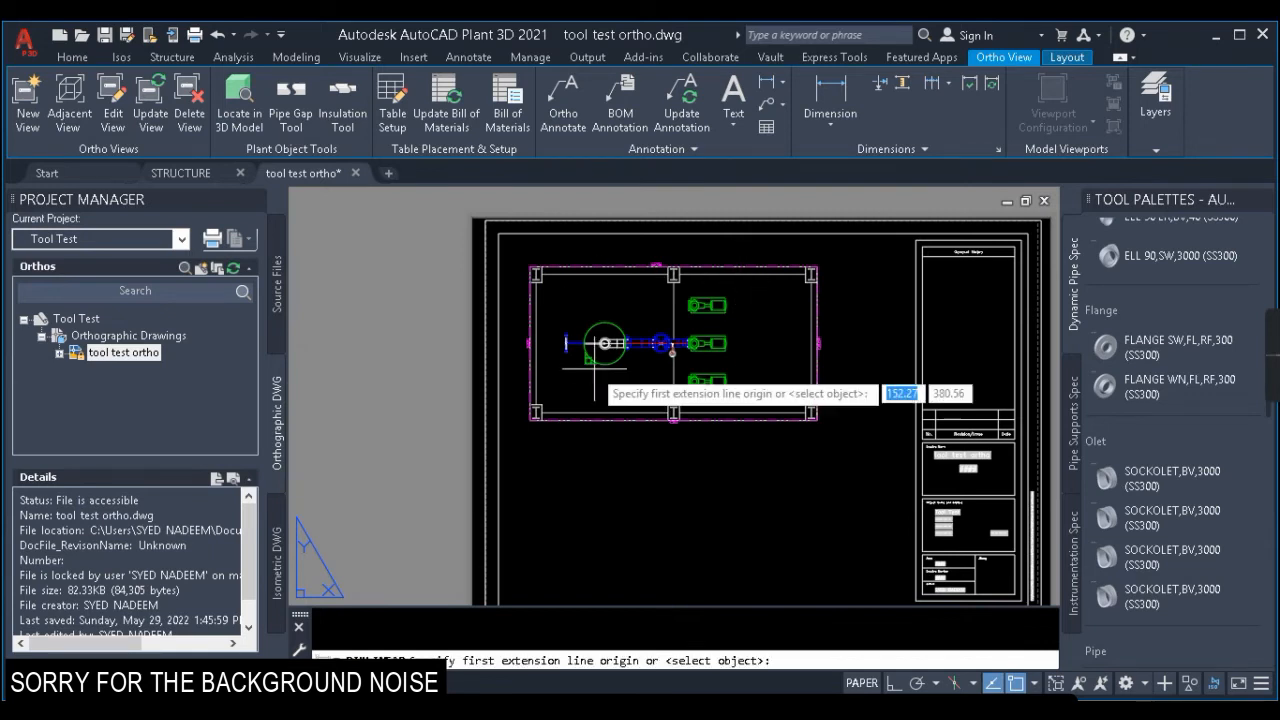
scroll(633, 335, up, 6)
click(647, 395)
scroll(641, 401, down, 3)
scroll(645, 405, up, 6)
click(651, 335)
click(651, 395)
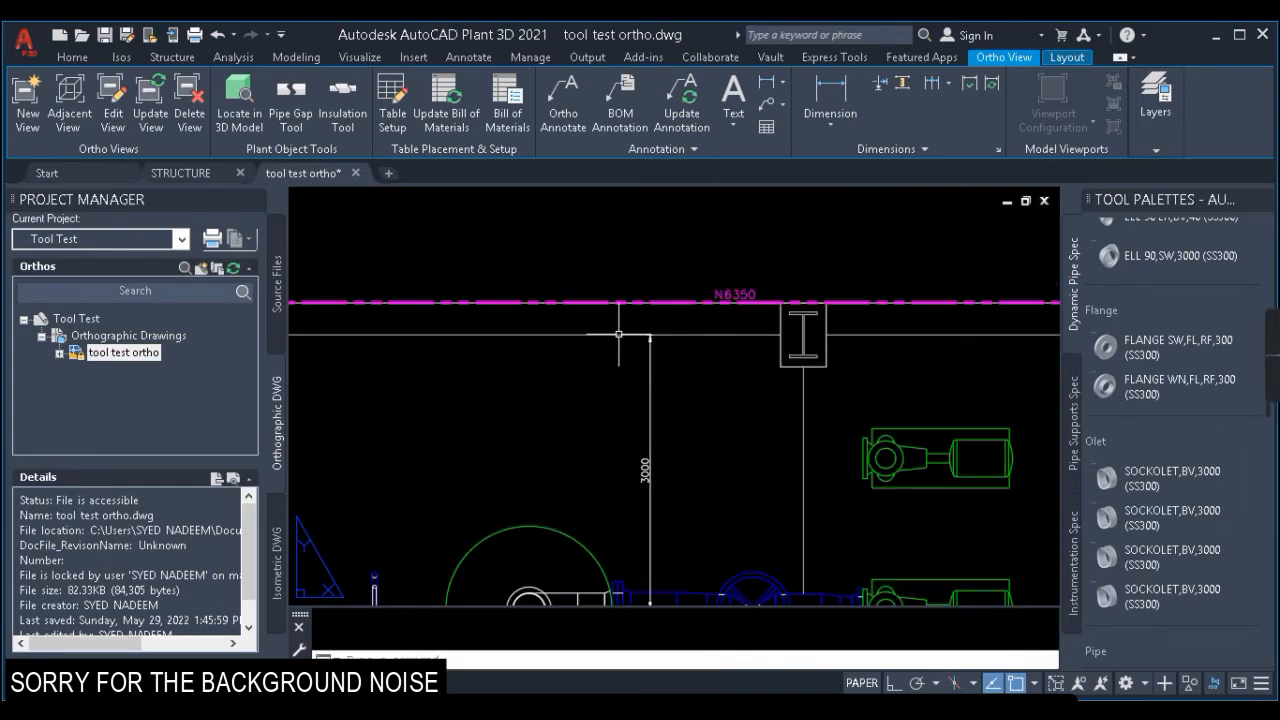
scroll(651, 395, down, 4)
scroll(623, 430, up, 3)
right_click(623, 424)
mouse_move(660, 391)
click(918, 441)
click(618, 485)
click(599, 390)
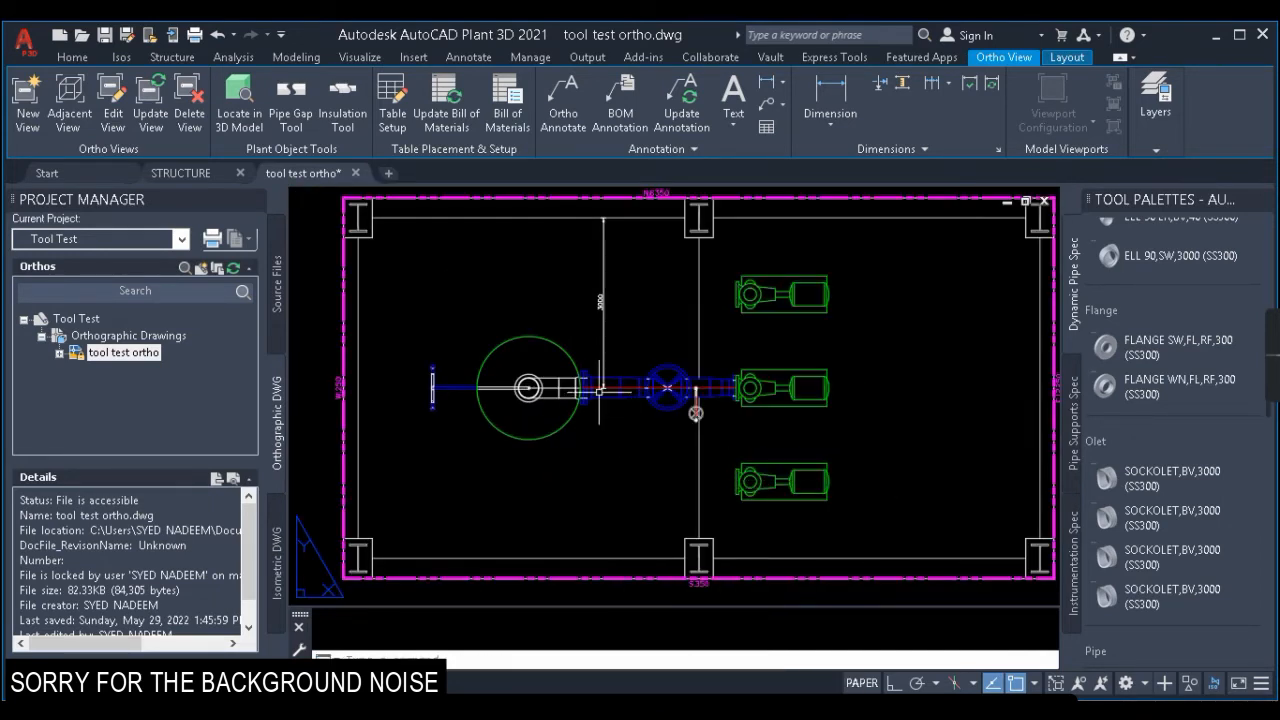
Step: Annotate the pipe beside the tank with a Line Number Callout placed just below the pipe
right_click(591, 452)
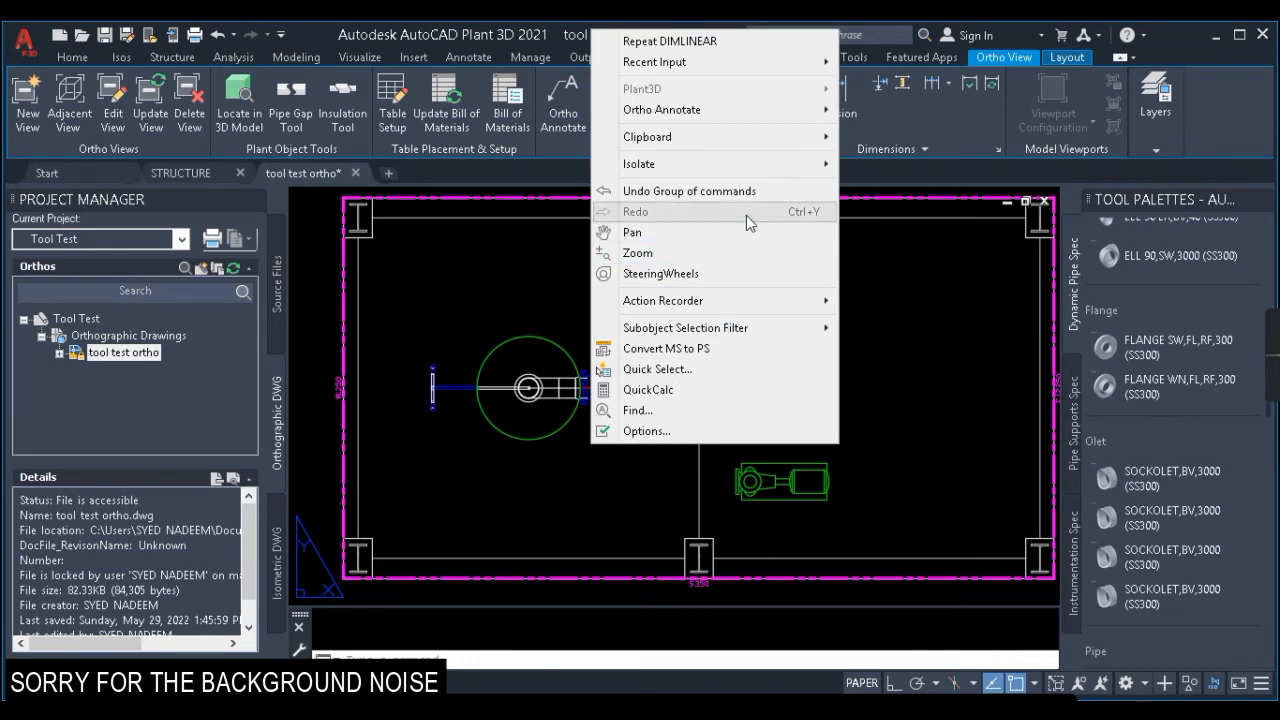
mouse_move(708, 113)
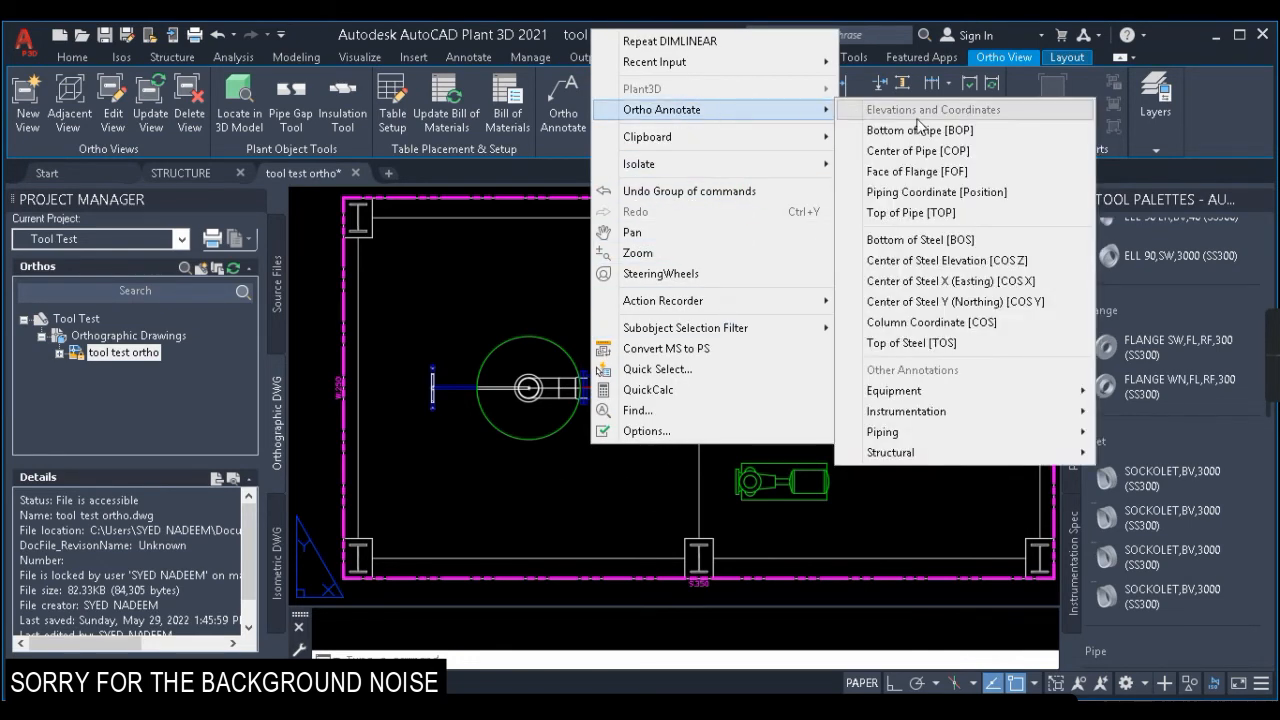
mouse_move(912, 432)
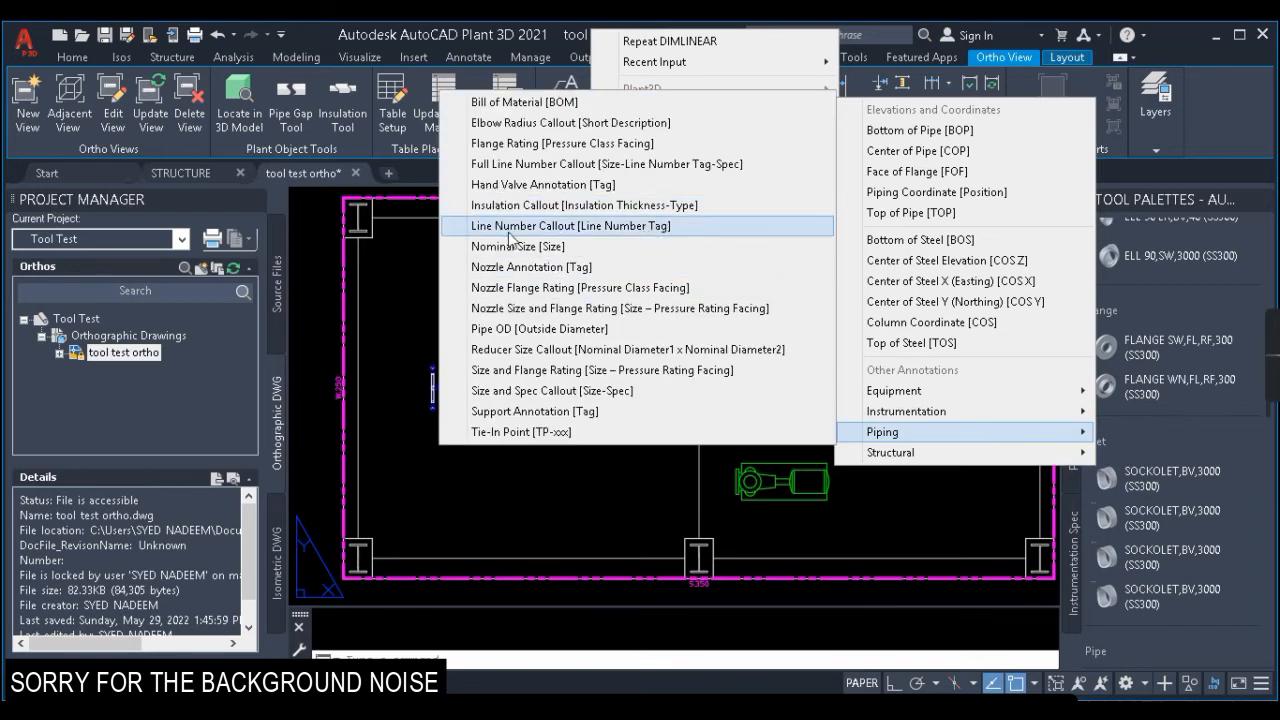
click(586, 228)
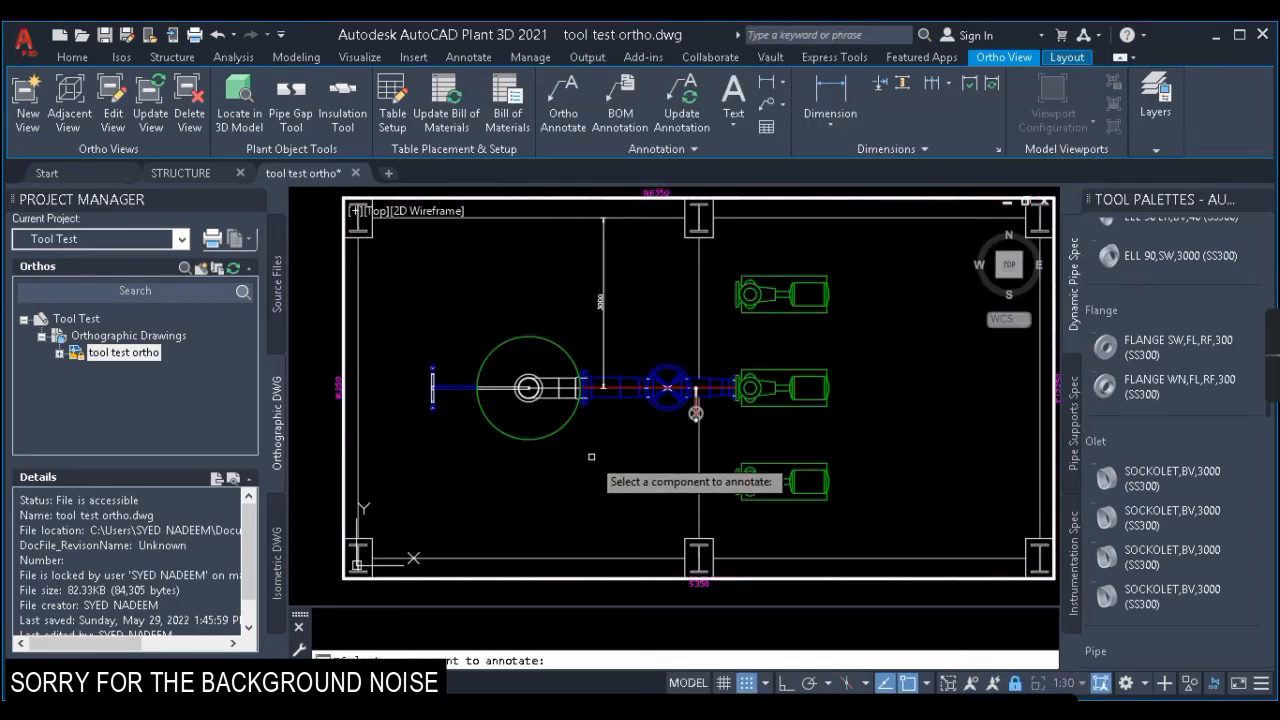
scroll(590, 370, up, 5)
click(540, 361)
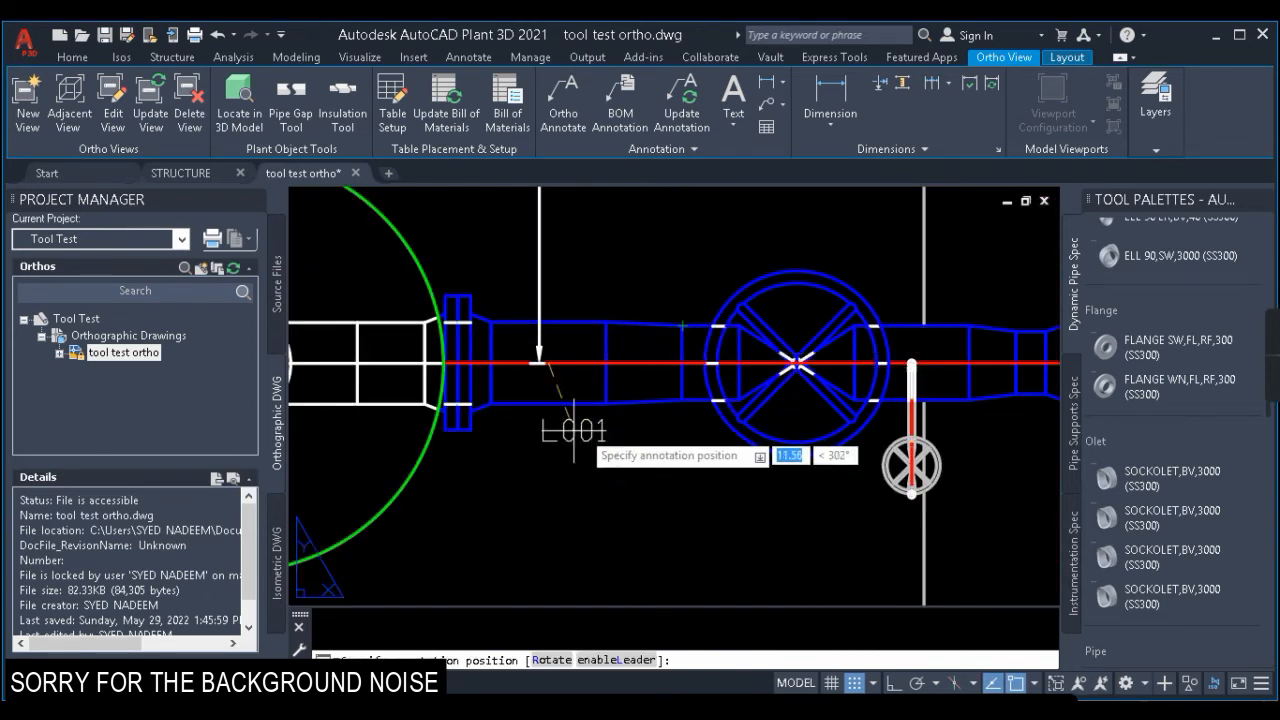
click(556, 431)
key(Escape)
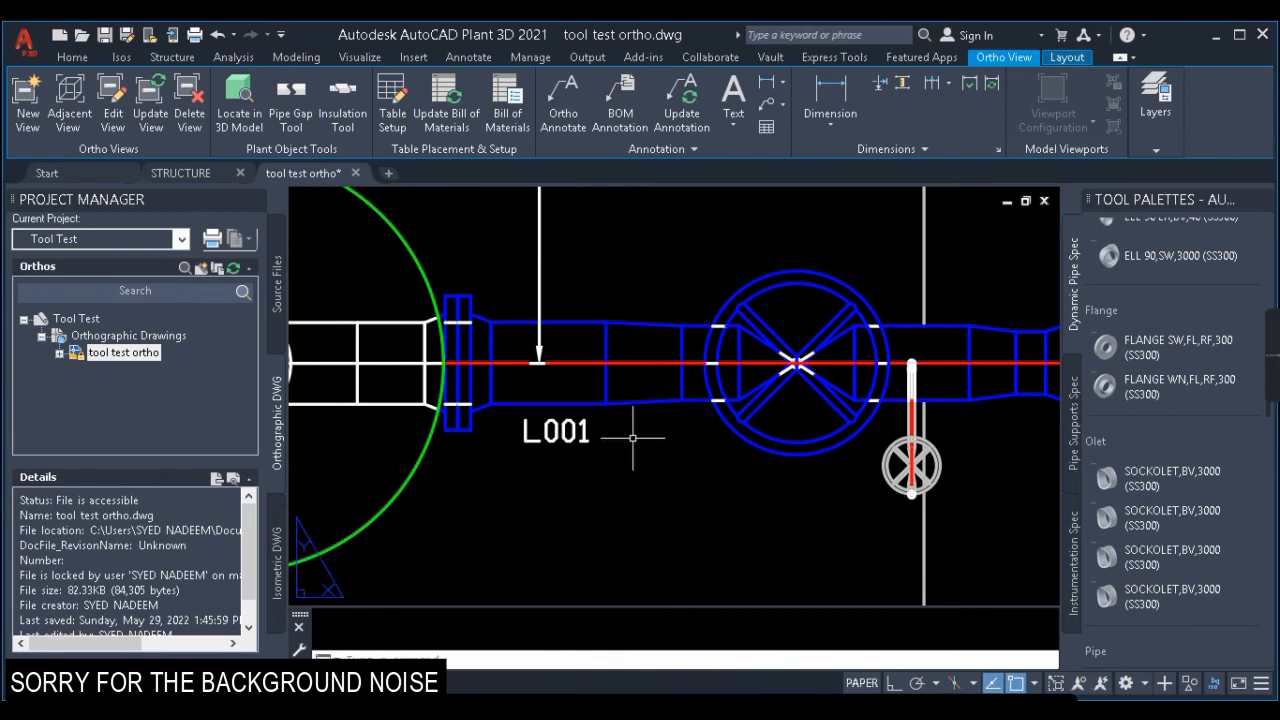
Step: Add a Full Line Number Callout (Size-Line Number Tag-Spec) for the pipe between the large valve and the middle pump, placed above the valve
right_click(640, 437)
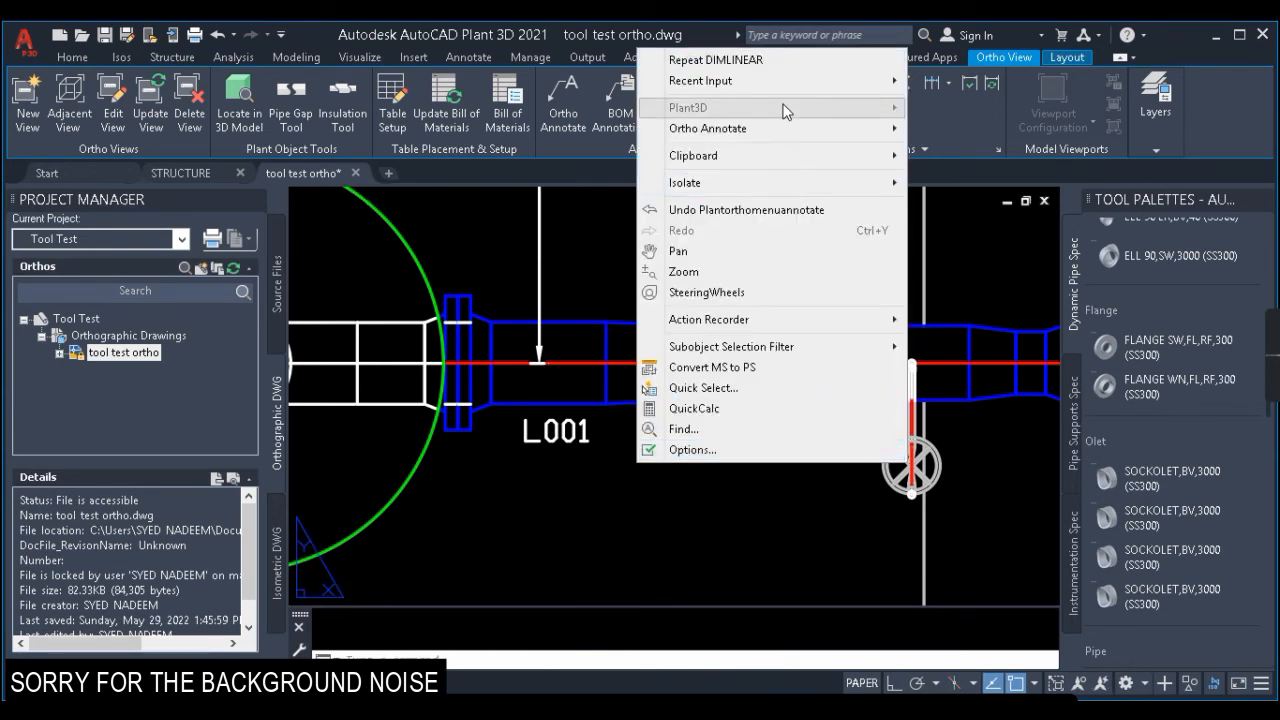
mouse_move(732, 136)
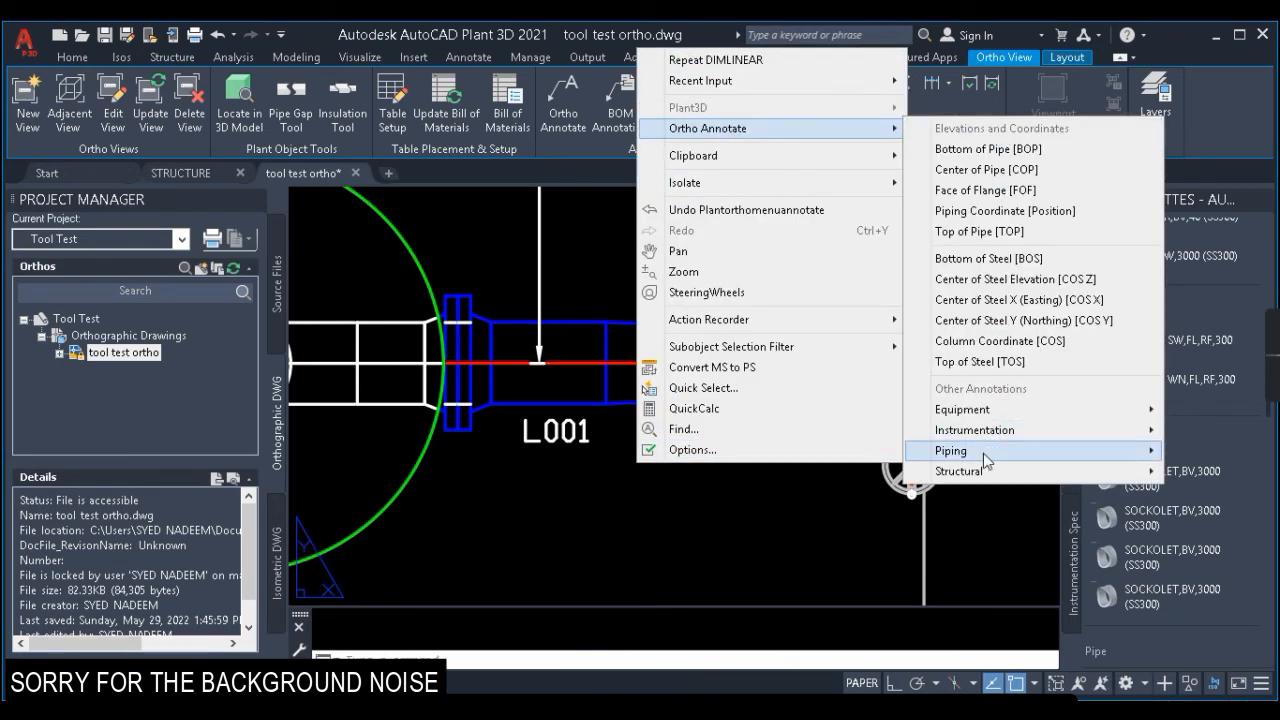
mouse_move(983, 453)
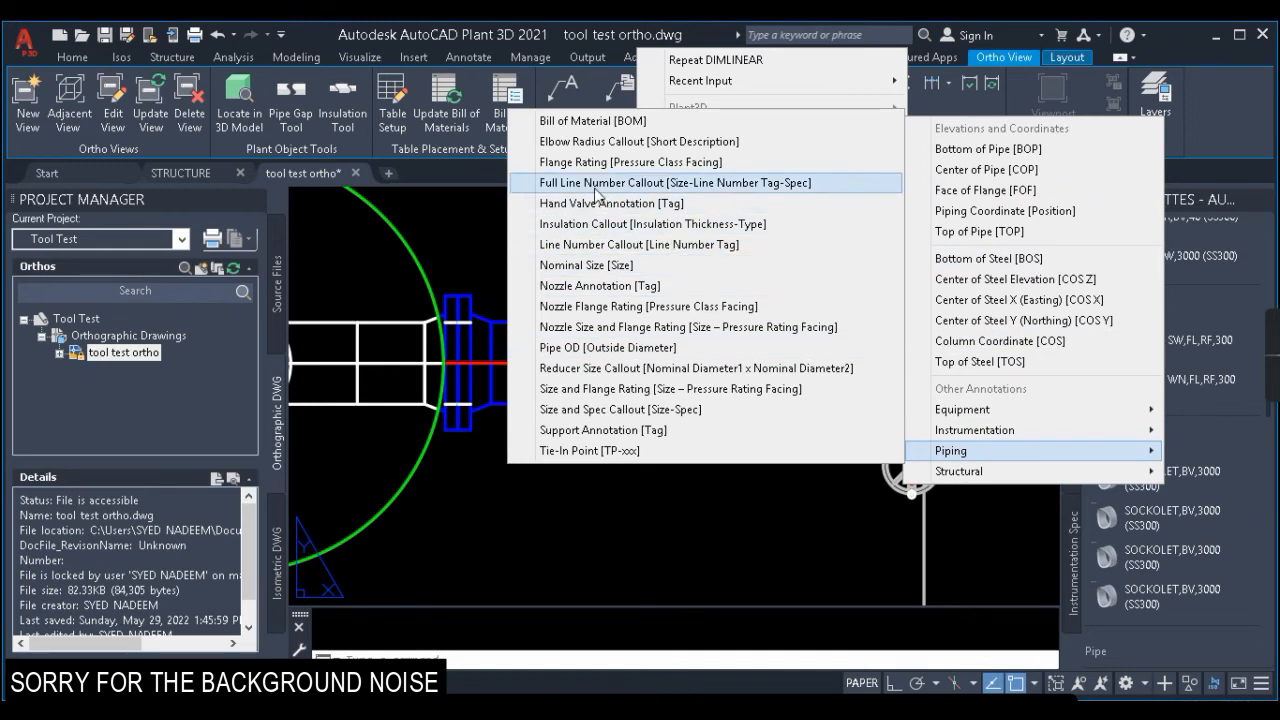
click(596, 188)
scroll(560, 400, down, 2)
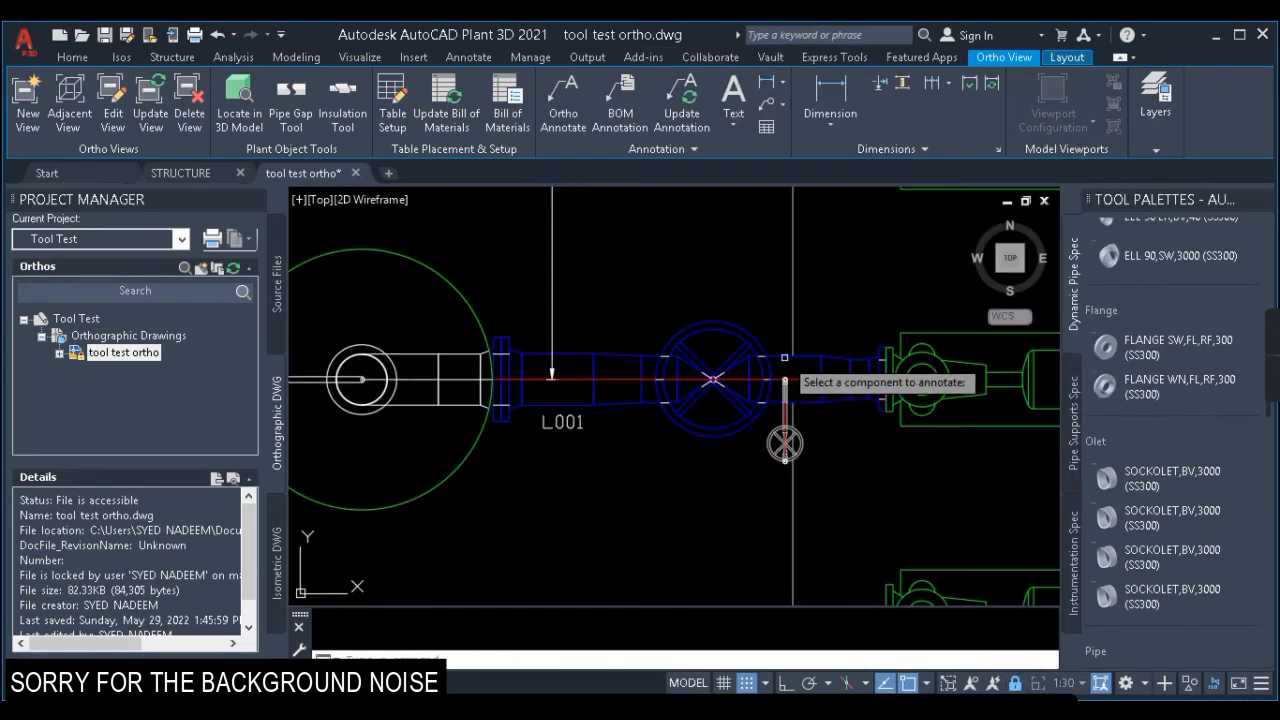
click(786, 378)
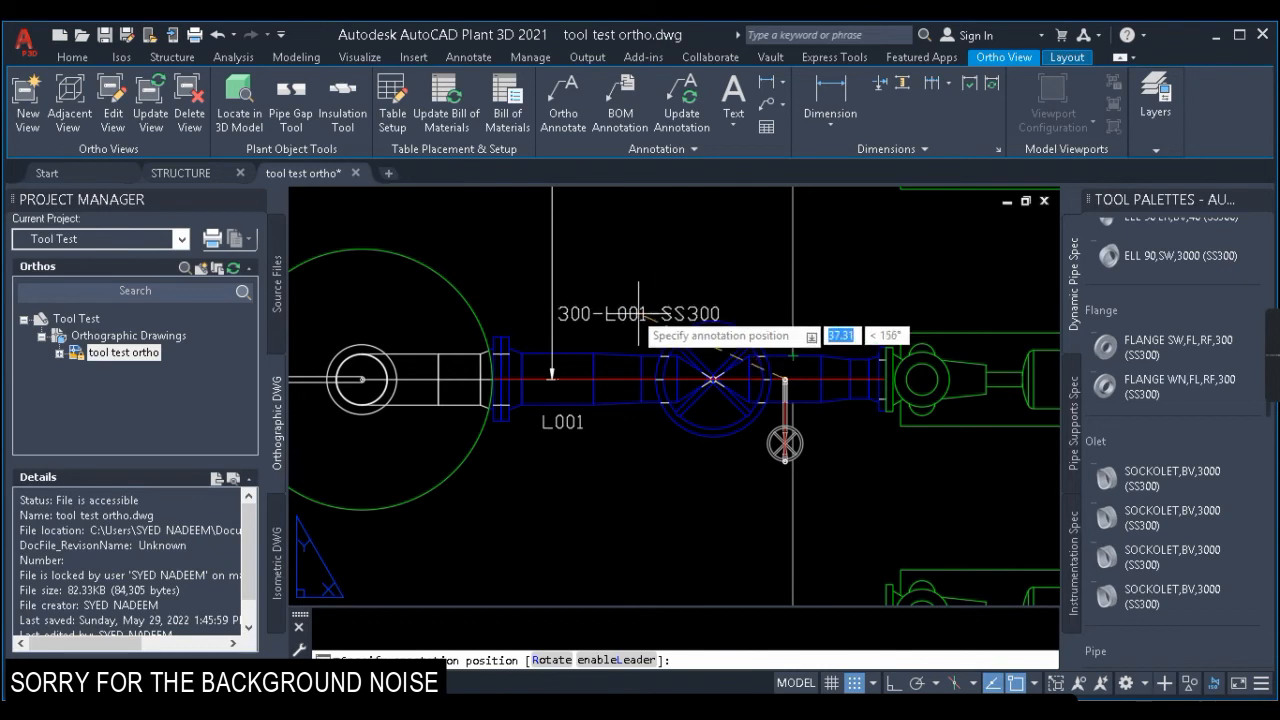
scroll(638, 313, up, 2)
click(692, 297)
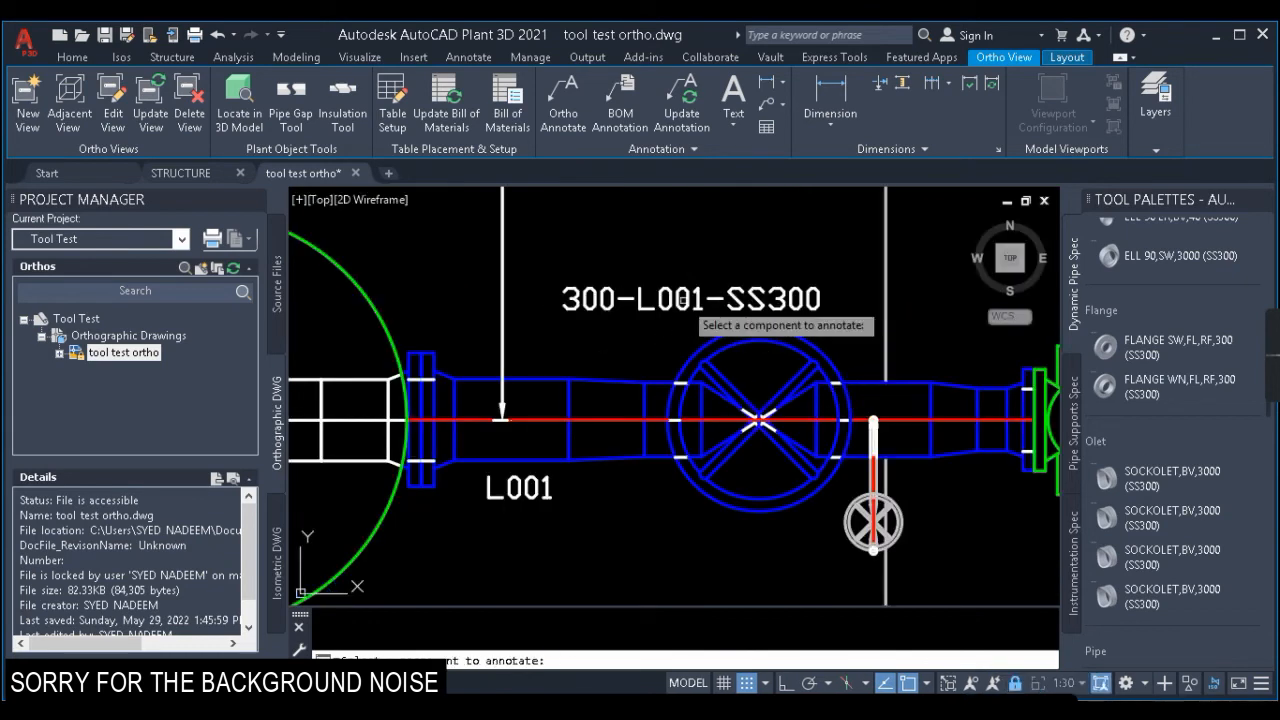
key(Escape)
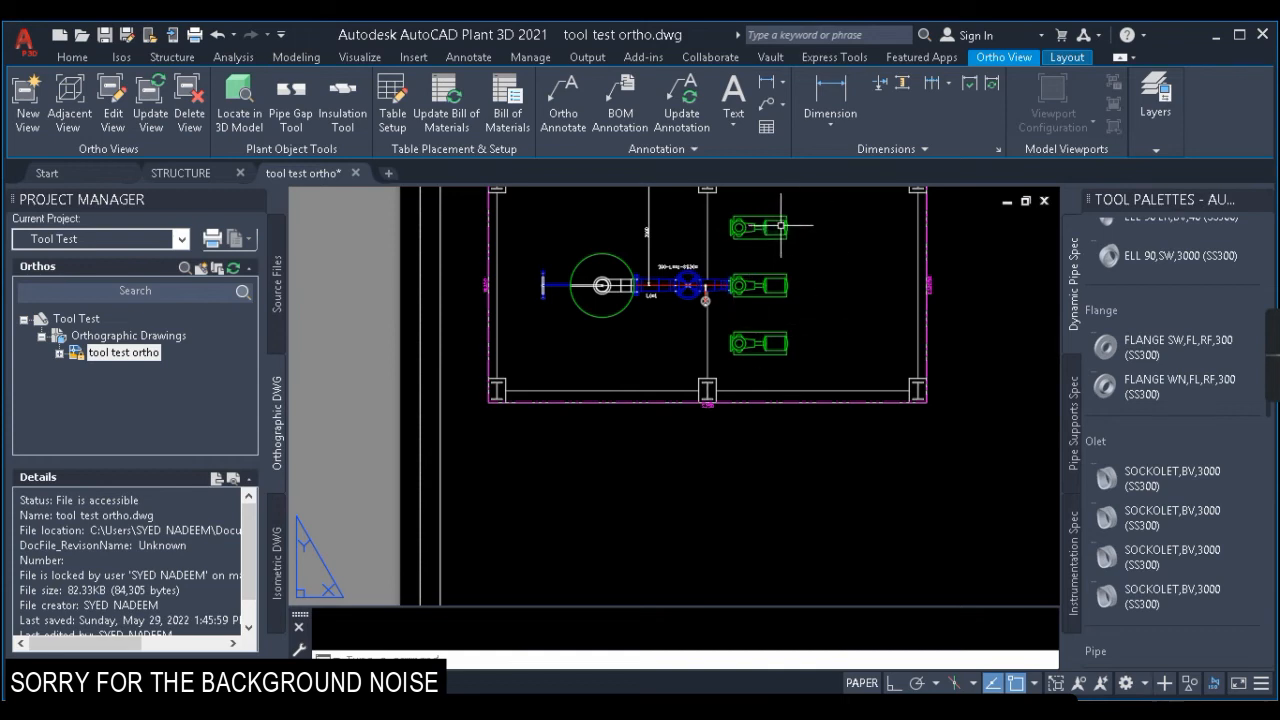
Step: Add an Equipment Annotation tag to the uppermost of the three pumps, centred just above its outline
scroll(781, 226, up, 4)
scroll(760, 300, down, 4)
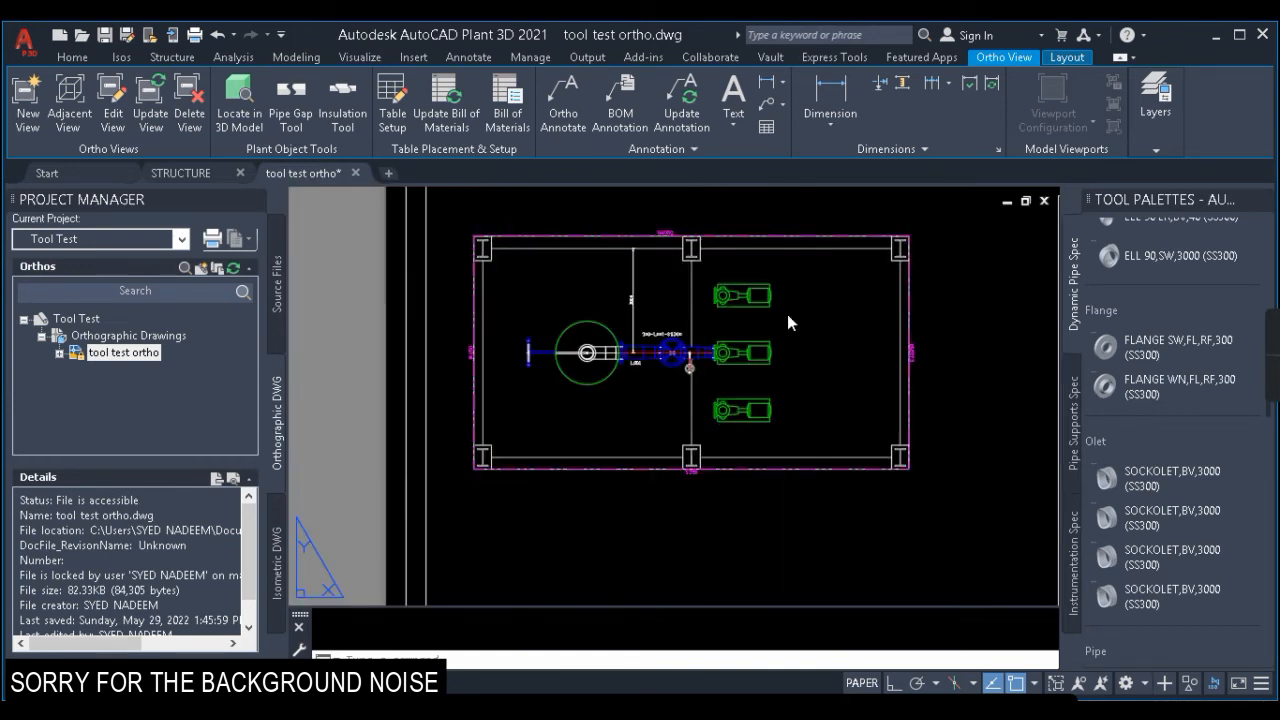
right_click(788, 322)
mouse_move(874, 374)
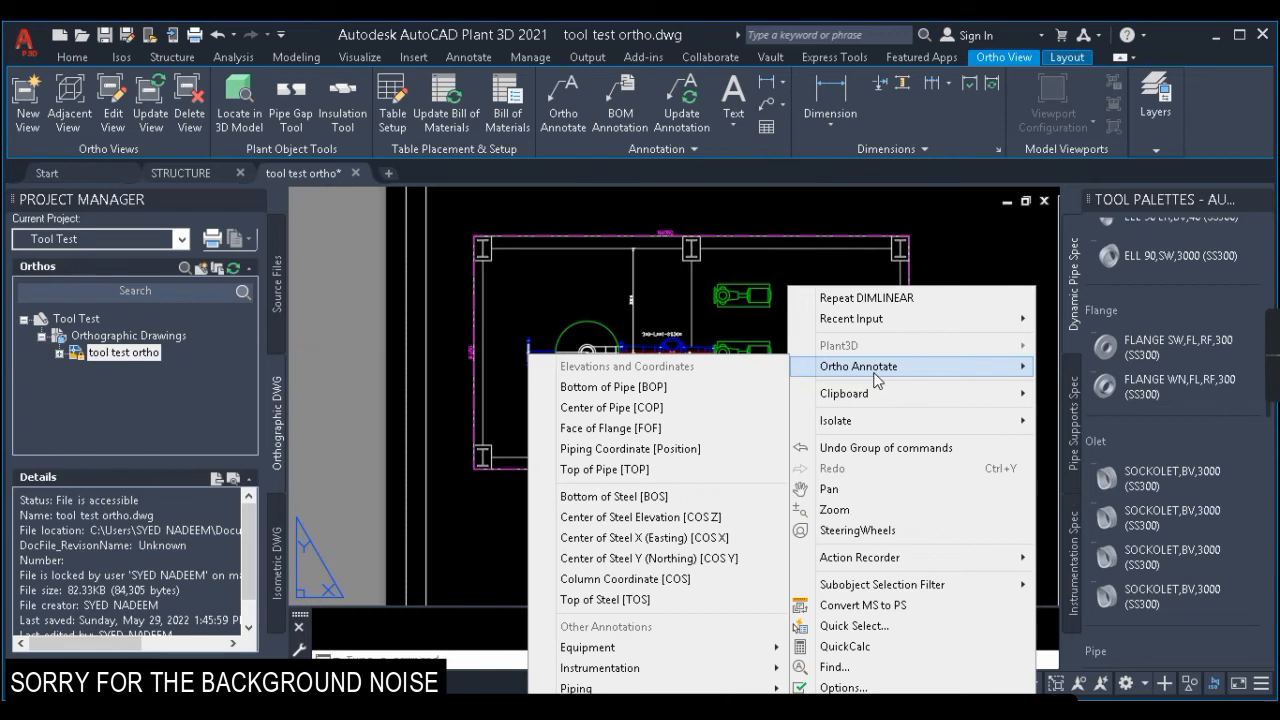
mouse_move(620, 688)
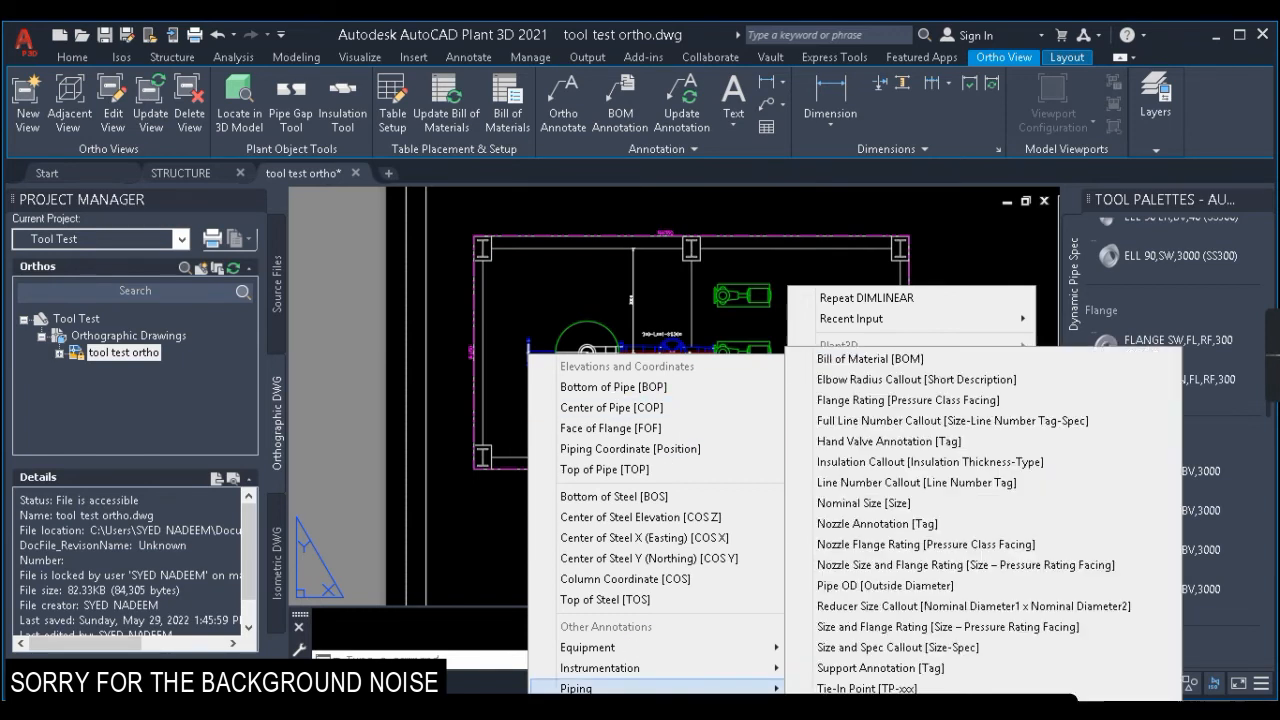
mouse_move(634, 650)
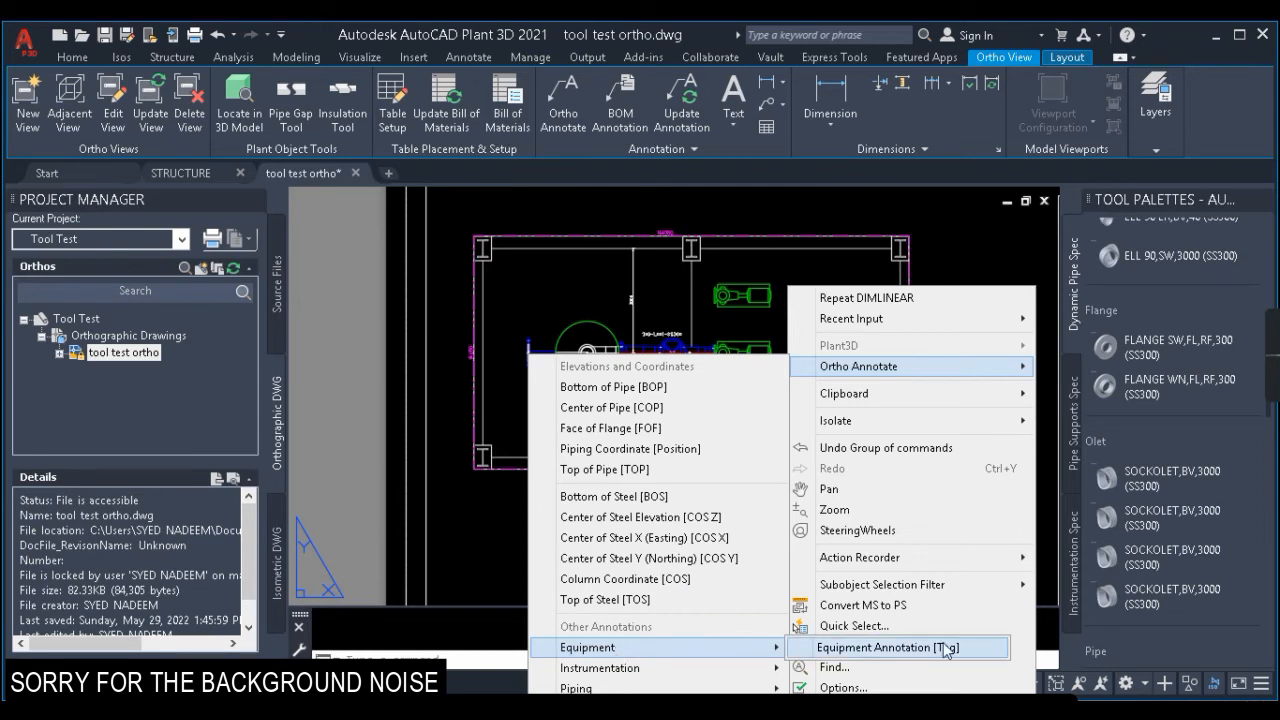
click(878, 648)
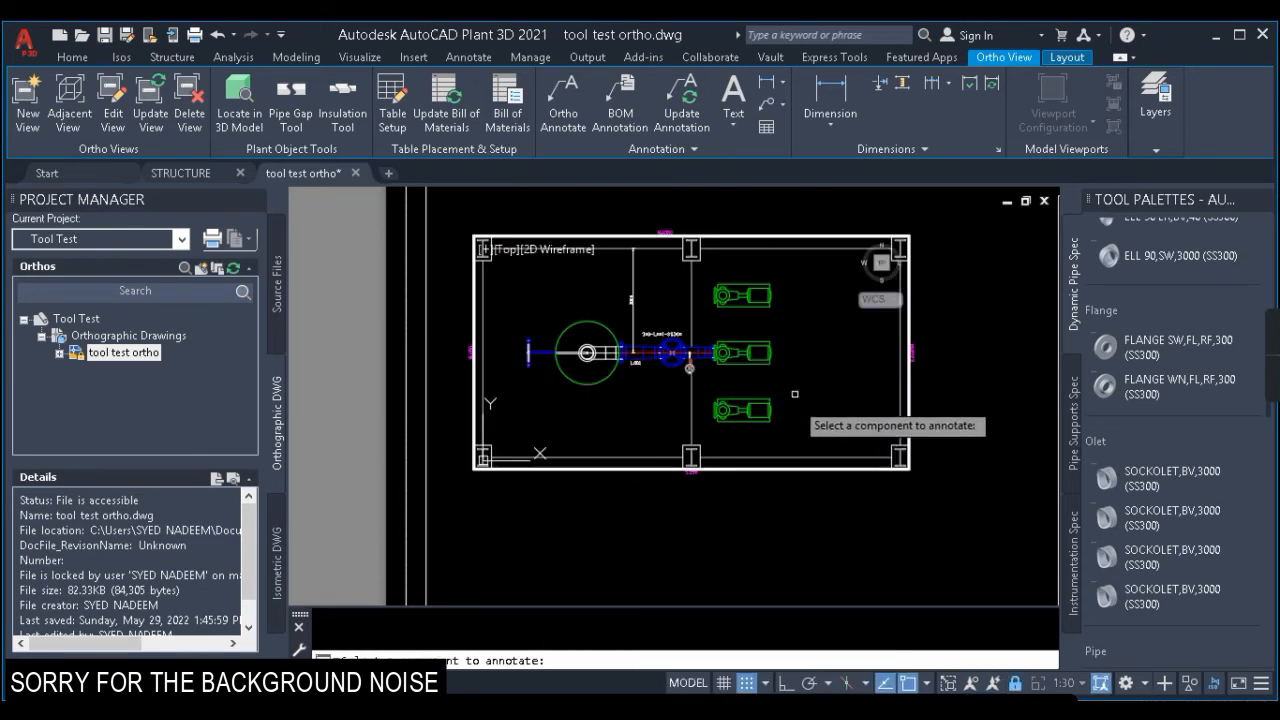
scroll(751, 300, up, 3)
click(751, 308)
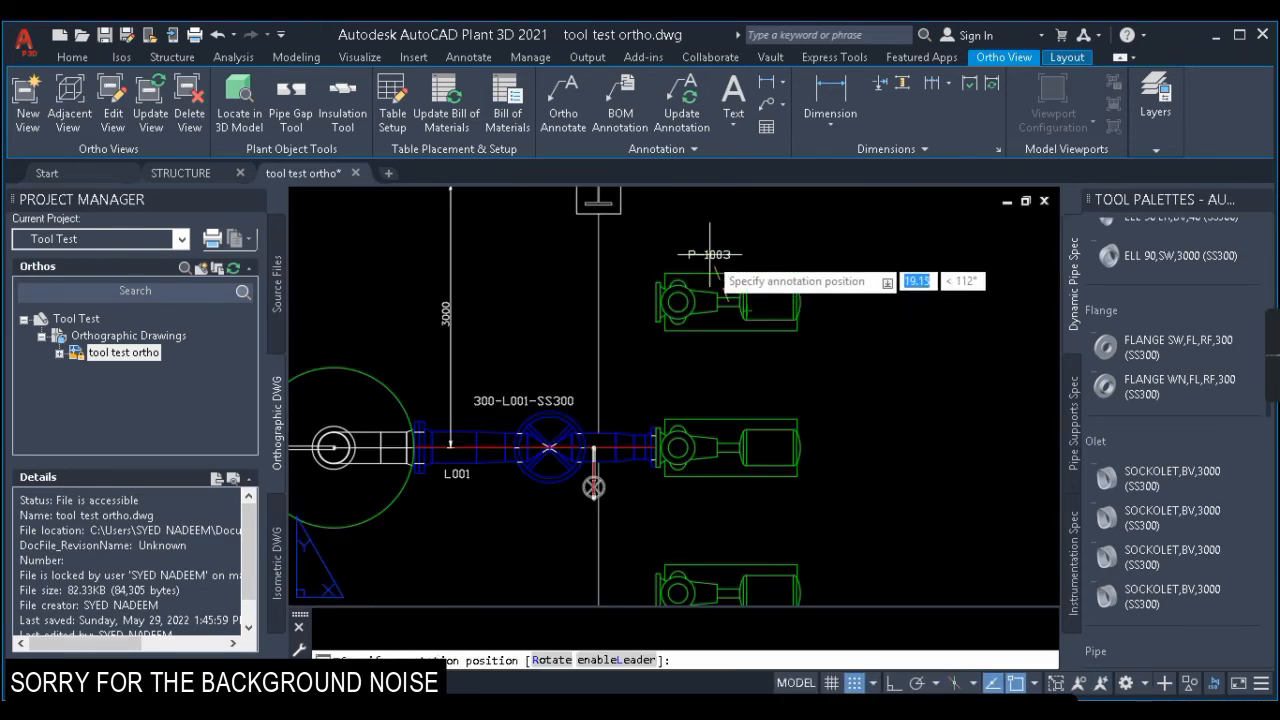
scroll(745, 275, up, 3)
click(744, 270)
scroll(690, 365, down, 4)
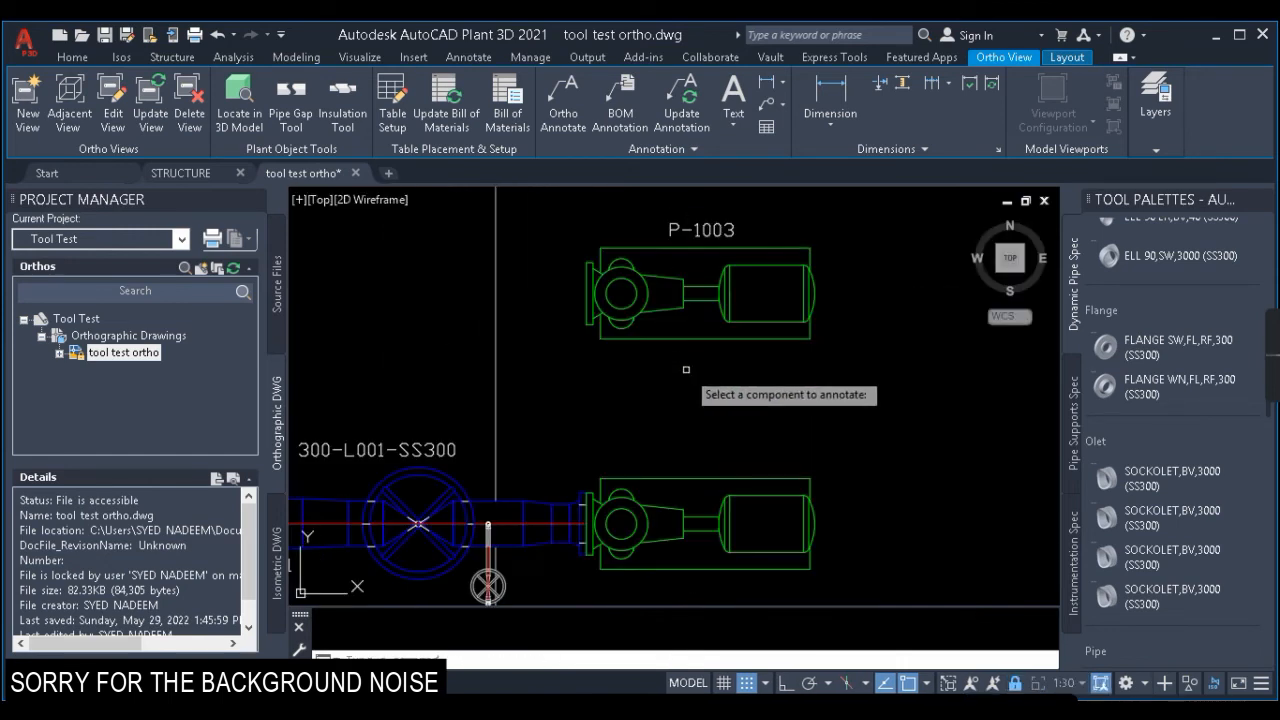
Step: Add an Equipment Annotation tag to the middle pump, placed just above its outline
right_click(716, 455)
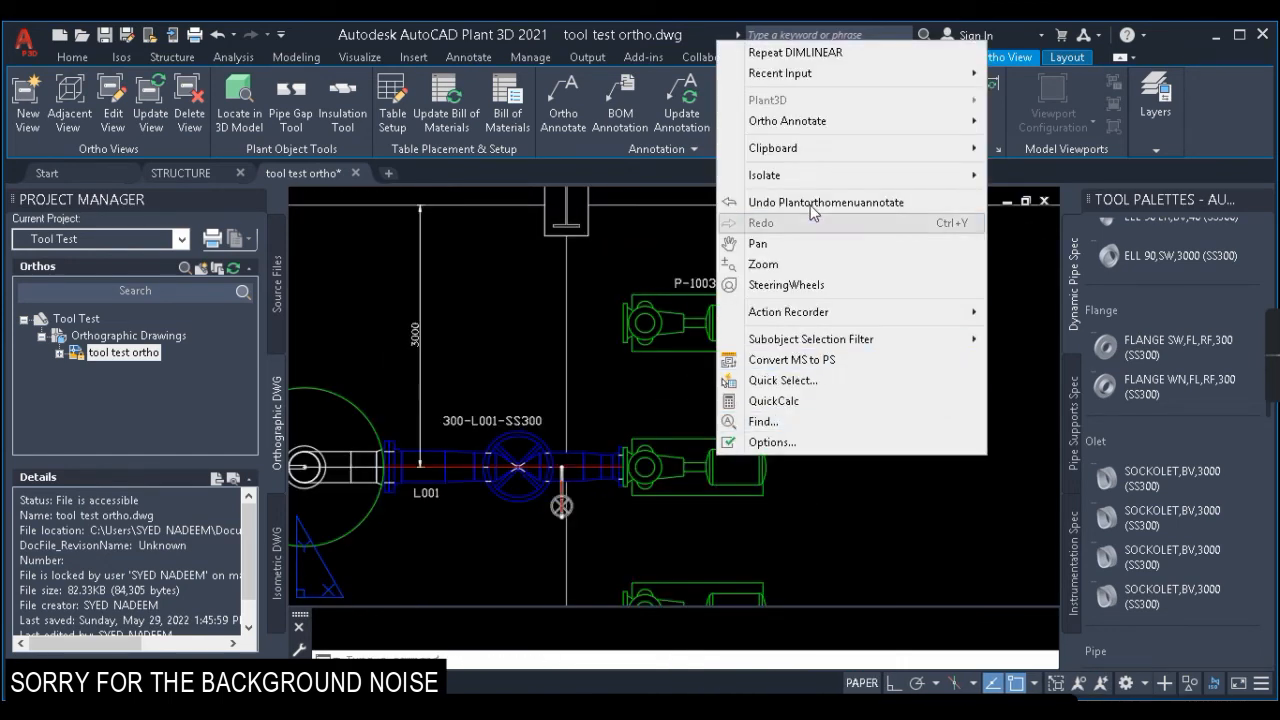
mouse_move(835, 122)
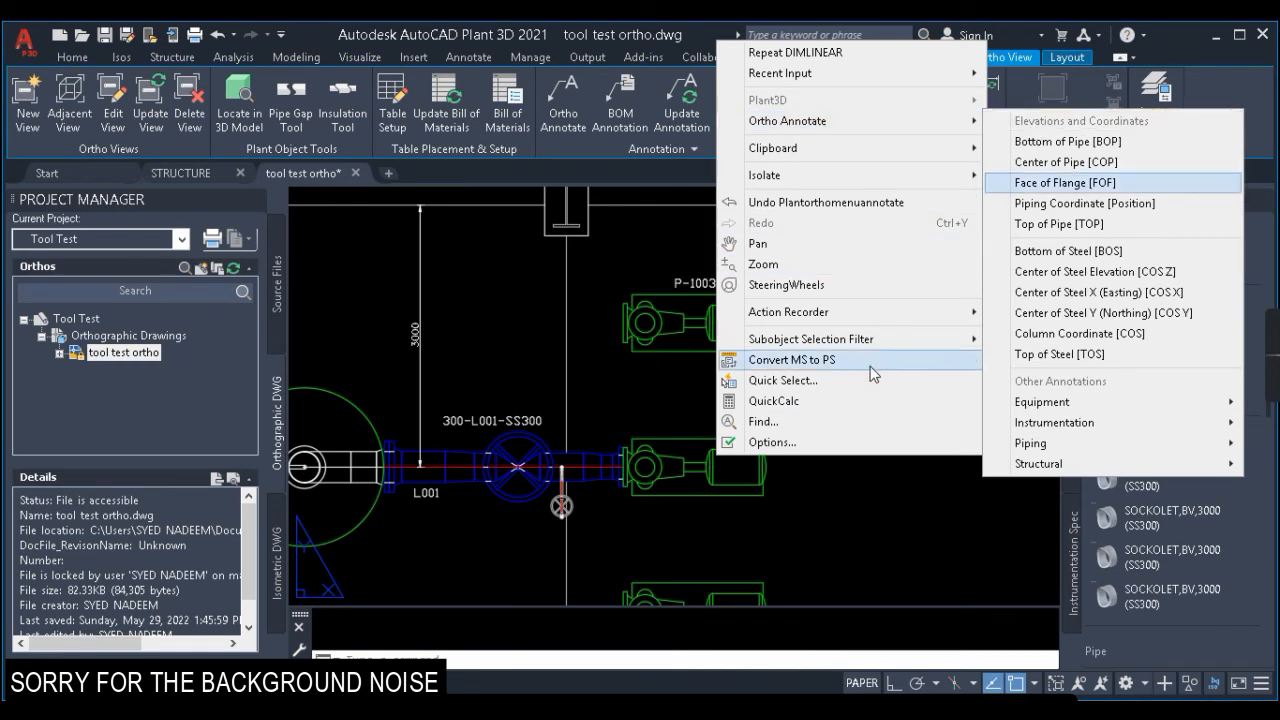
mouse_move(1095, 405)
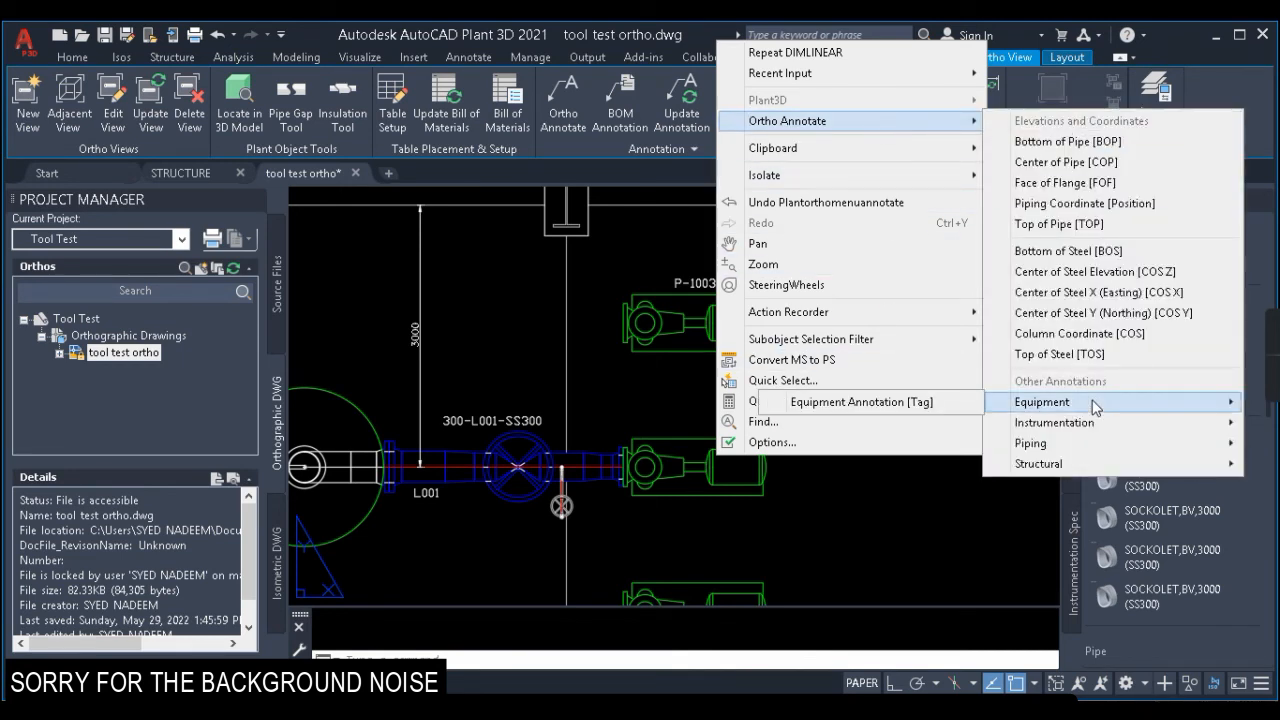
click(944, 402)
click(707, 462)
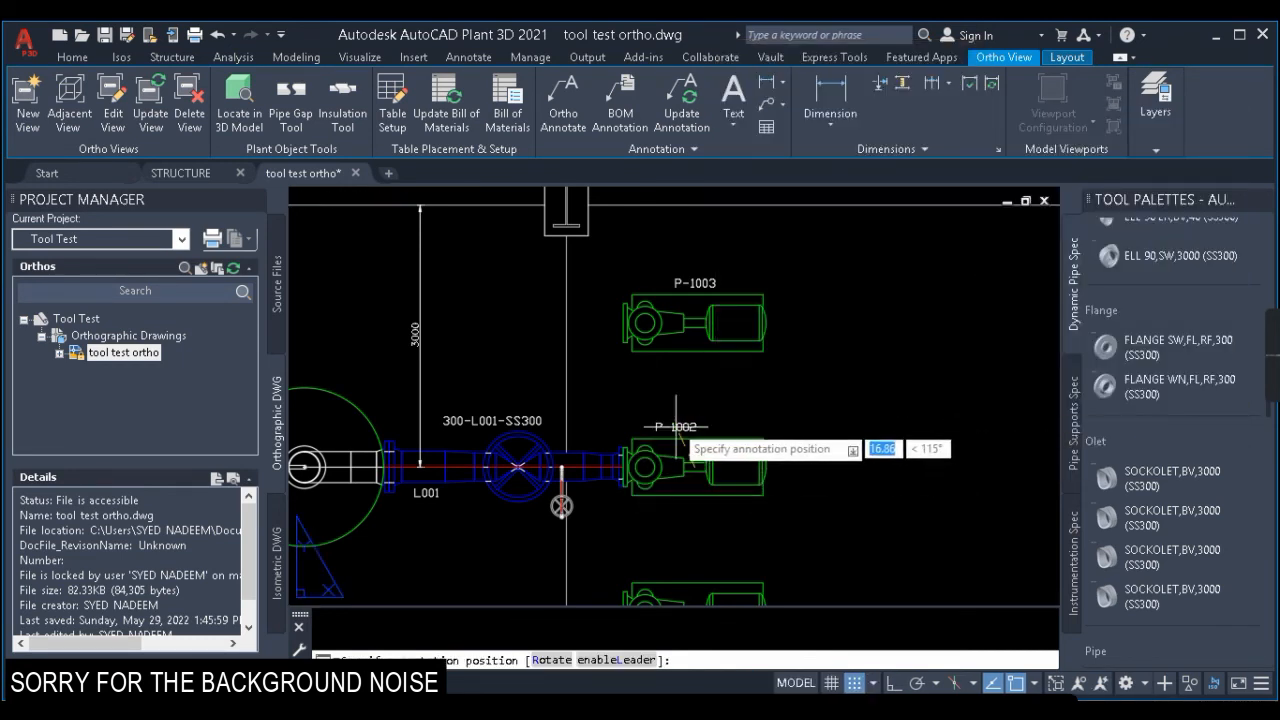
scroll(688, 429, up, 2)
click(700, 430)
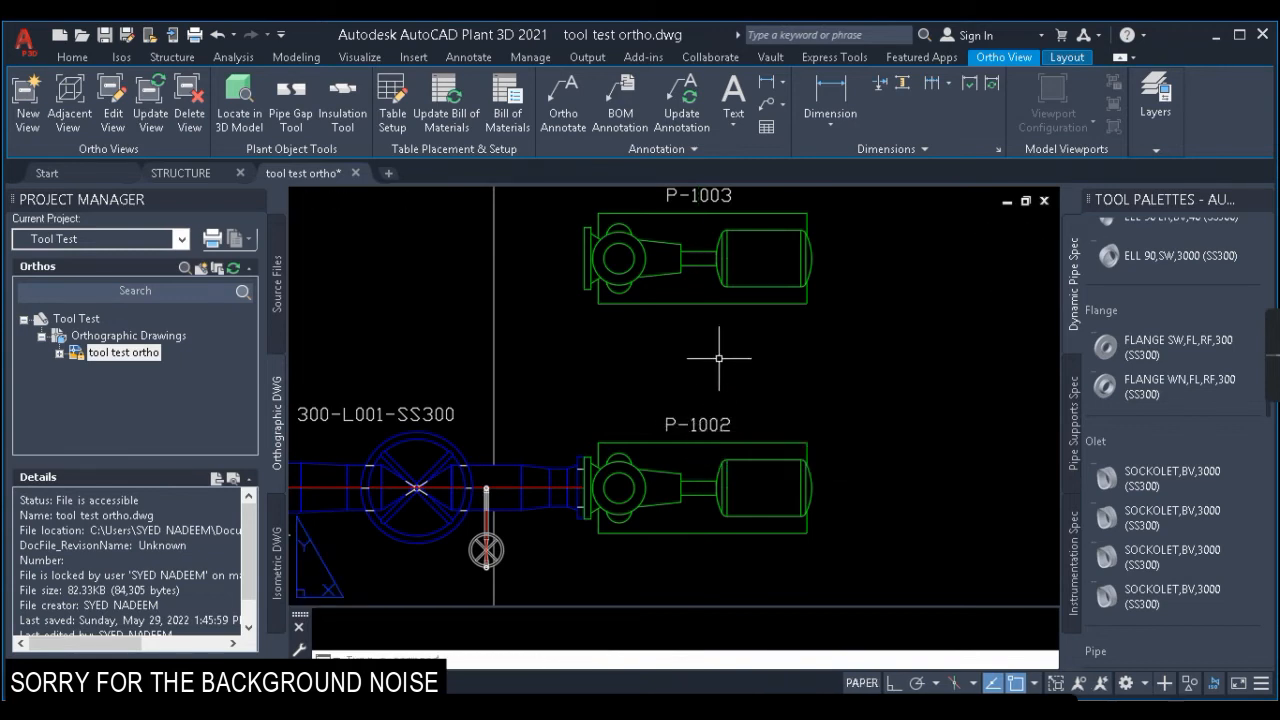
scroll(718, 357, down, 3)
key(Return)
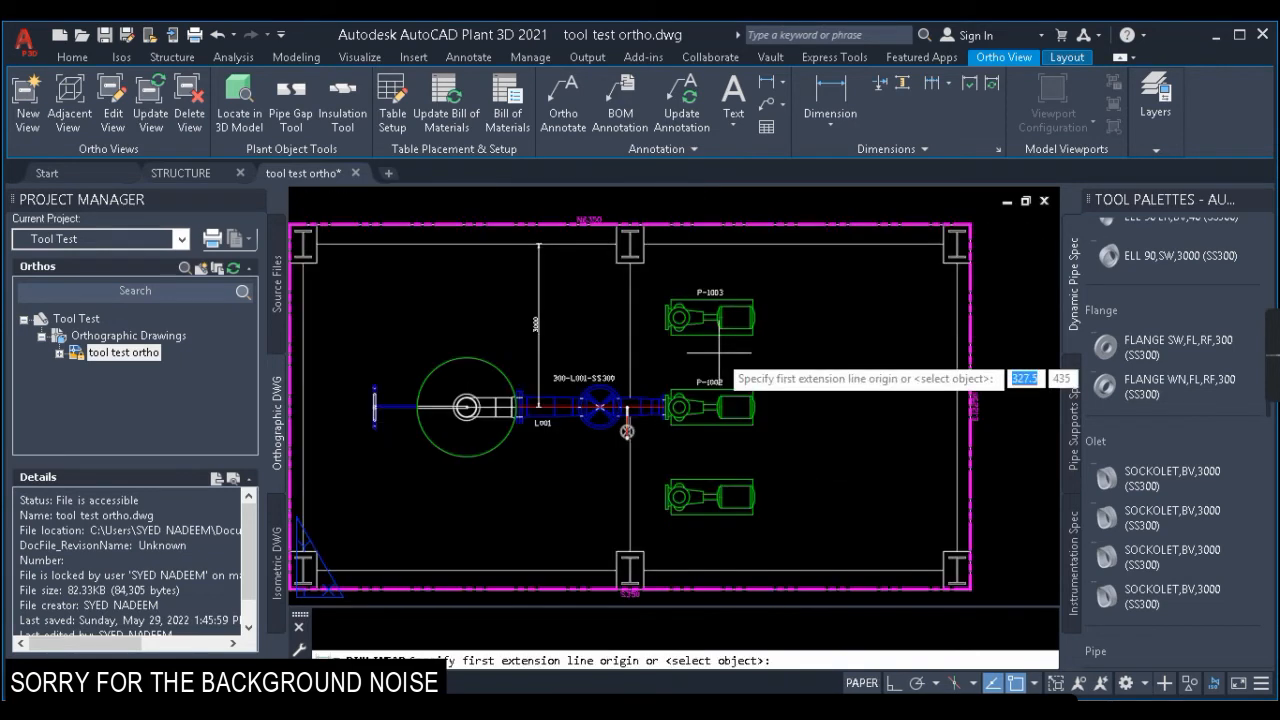
Step: Tag the lowest pump in the plan with an Equipment Annotation just above its outline
right_click(736, 416)
mouse_move(900, 114)
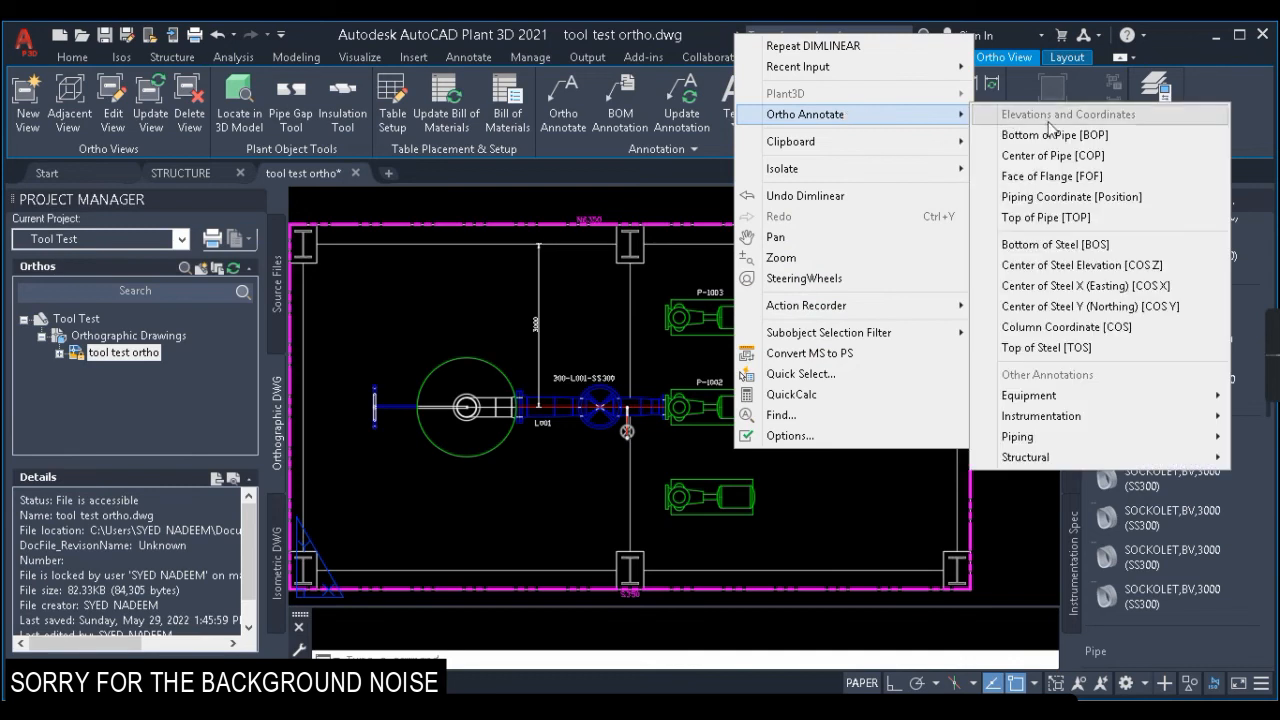
mouse_move(1030, 395)
click(890, 395)
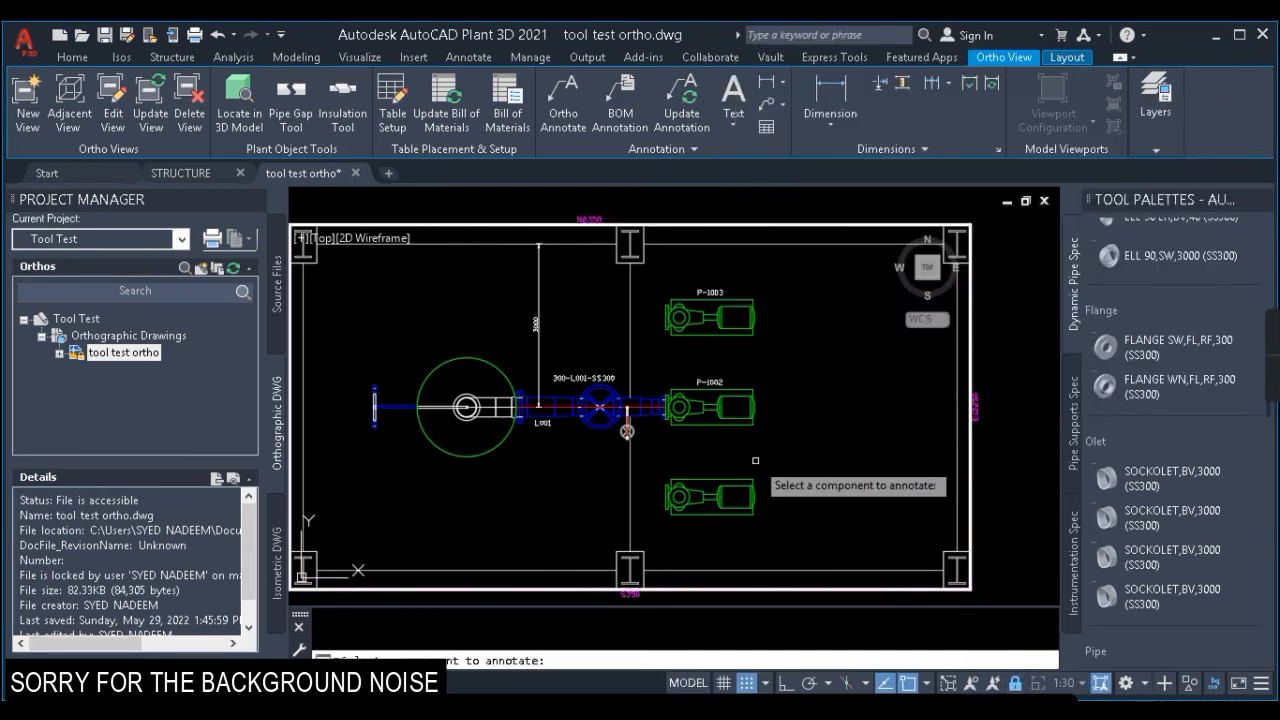
click(706, 486)
scroll(708, 465, up, 5)
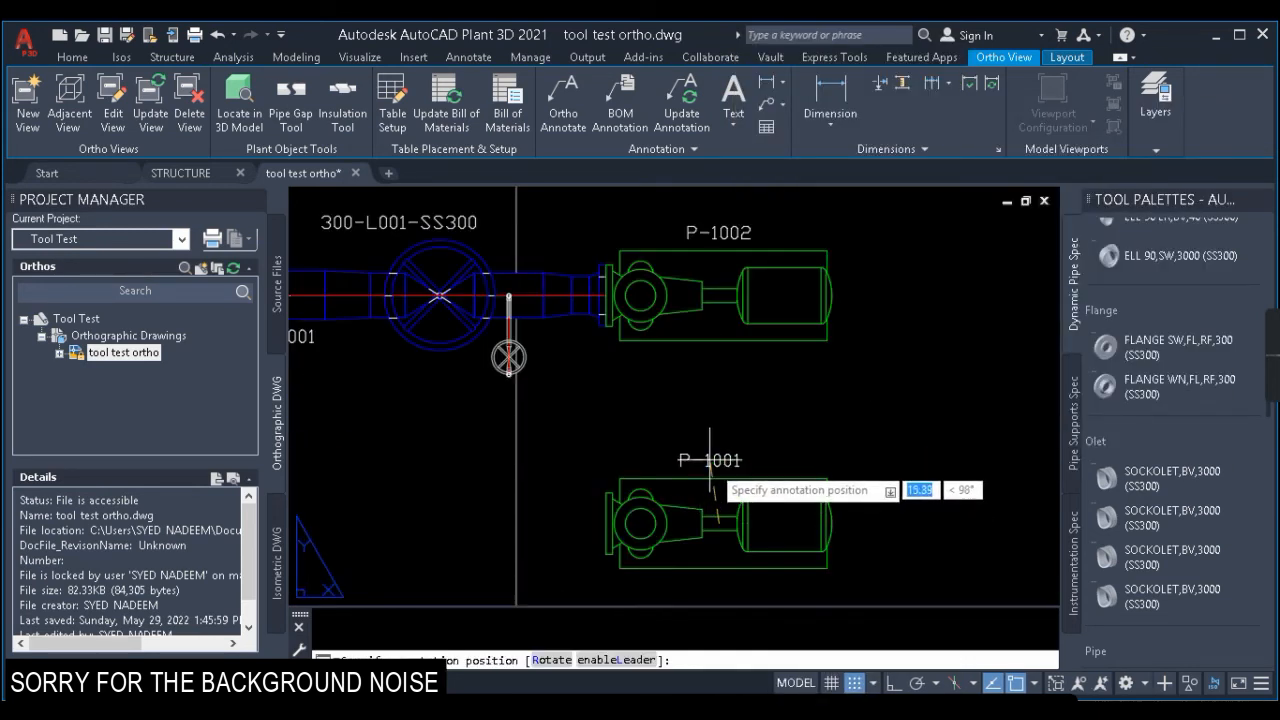
click(710, 460)
scroll(768, 310, down, 4)
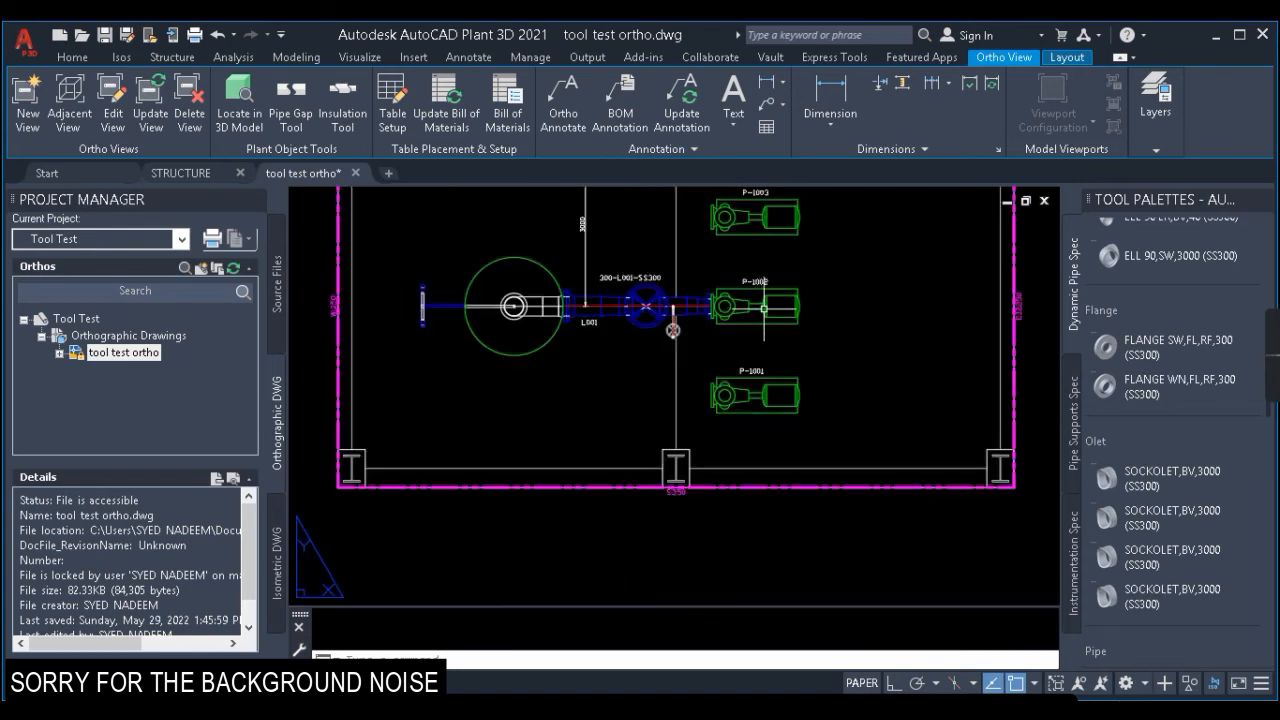
Step: Add a Bottom of Pipe [BOP] elevation annotation to the pipe between the vessel and the large valve, placed below the L001 tag
scroll(575, 312, up, 4)
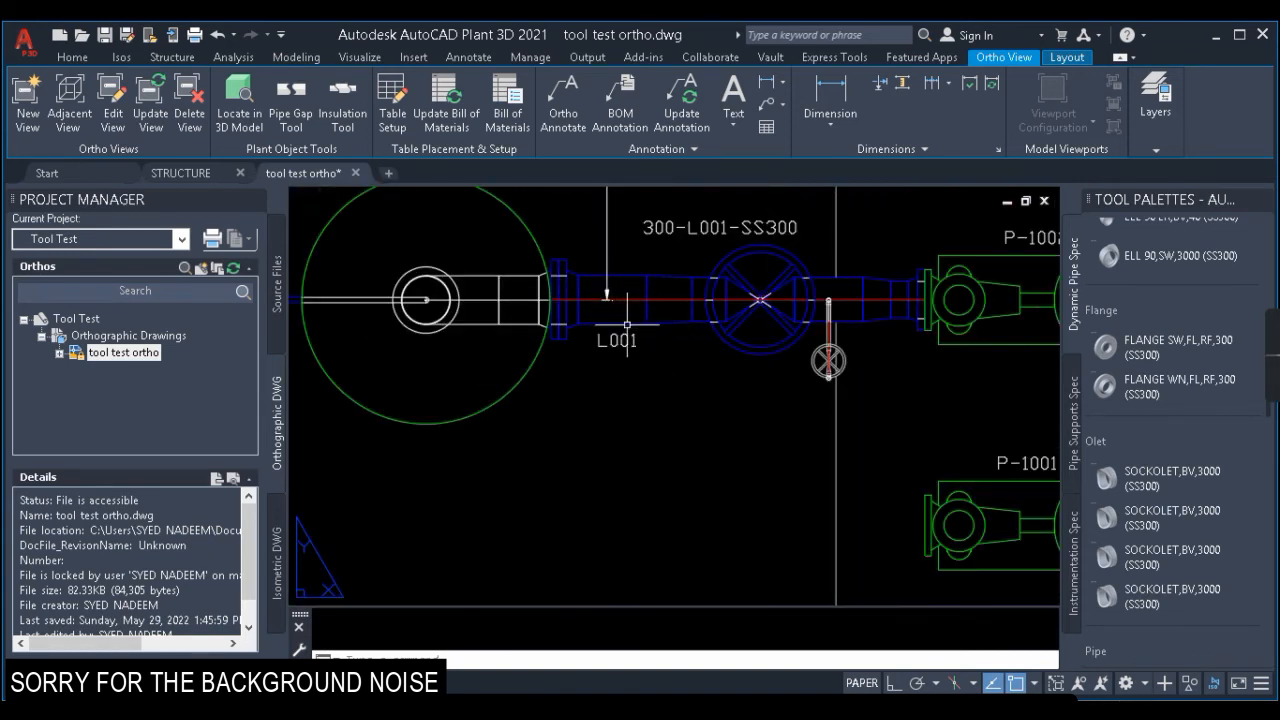
right_click(690, 385)
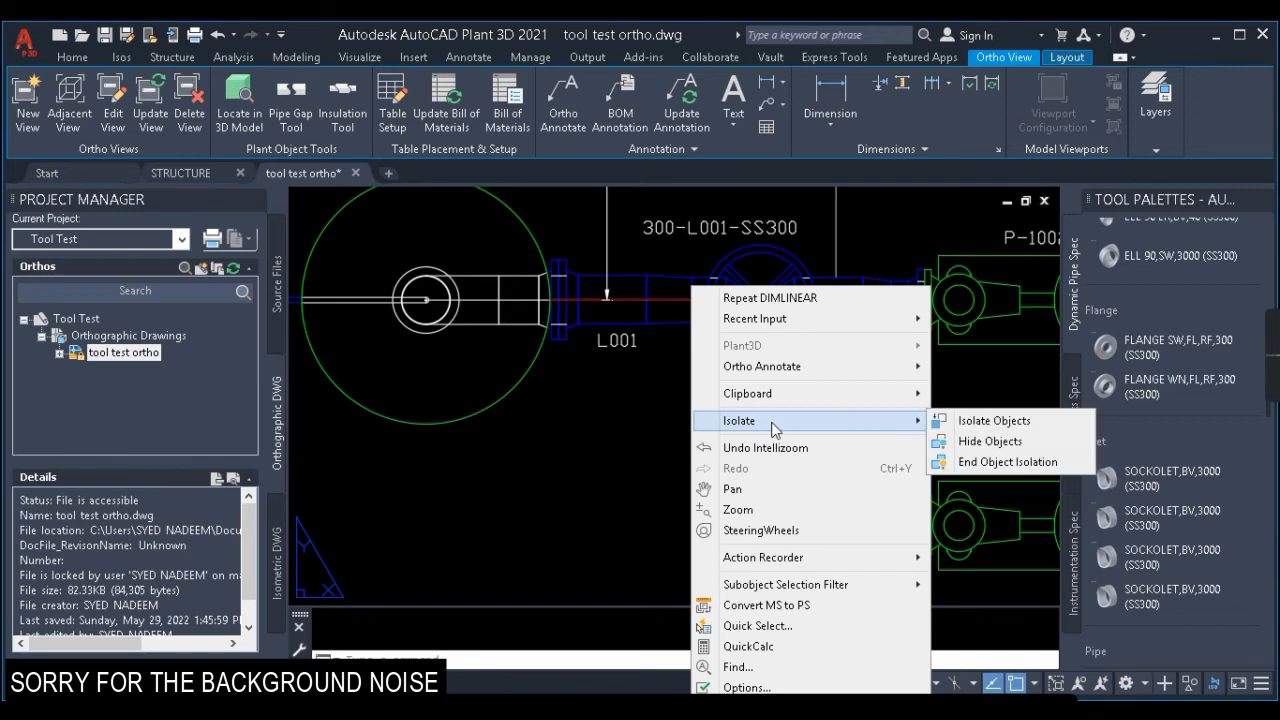
mouse_move(818, 366)
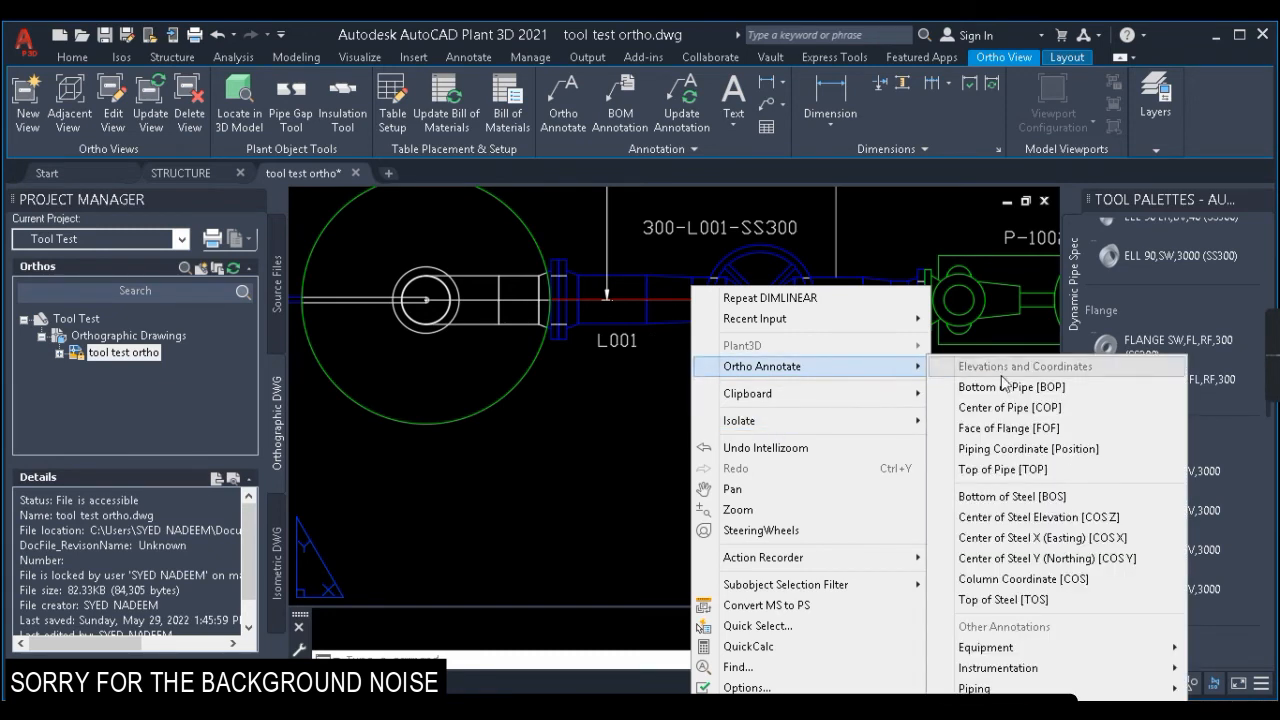
click(1005, 387)
click(620, 300)
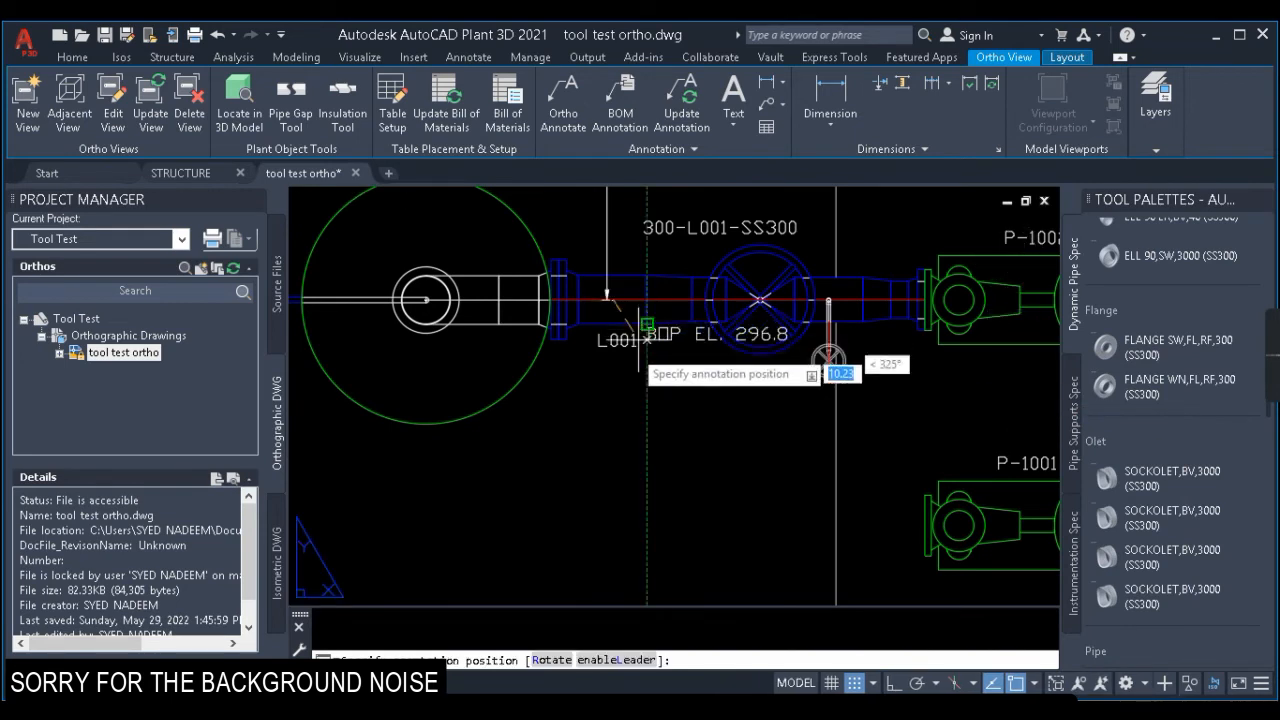
scroll(575, 372, up, 2)
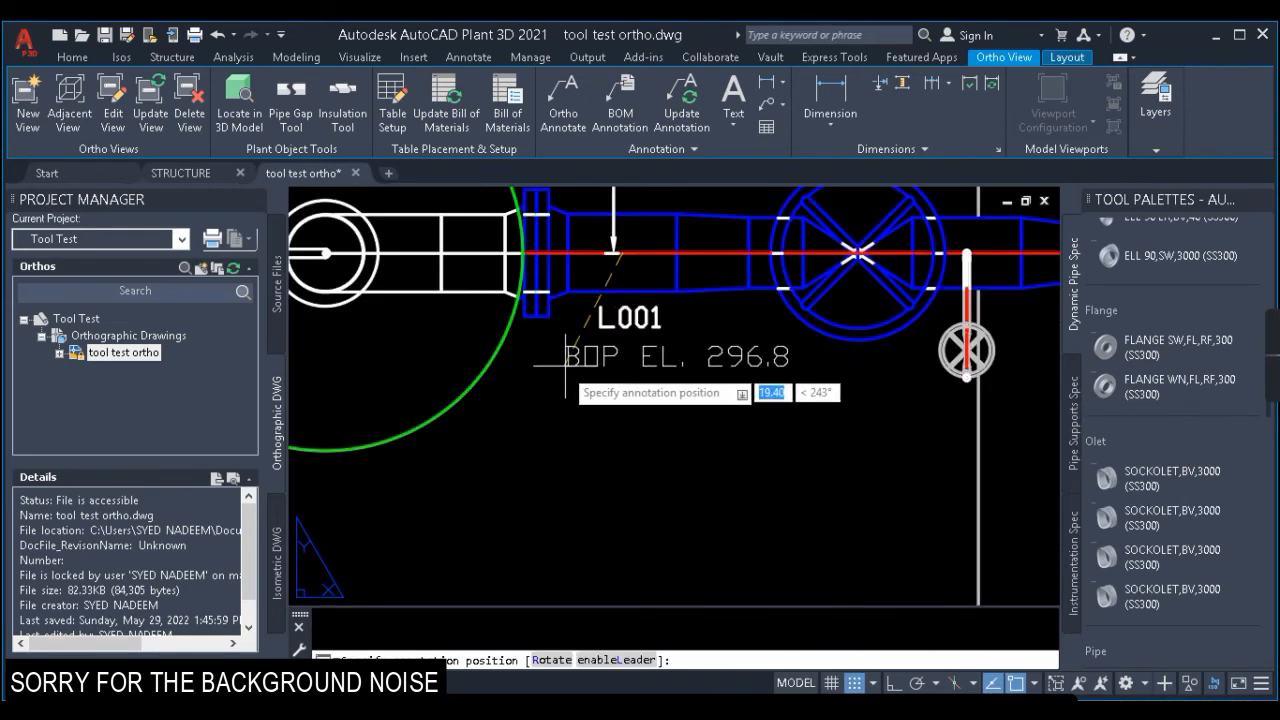
click(566, 370)
Step: Delete the L001 tag under the pipe and move the BOP elevation annotation up to just below the pipe
click(640, 323)
key(Return)
click(628, 355)
click(582, 350)
text(m)
key(Return)
click(662, 465)
click(662, 446)
Step: Create a Front adjacent view from the plan view and place it directly below the plan on the sheet
scroll(659, 410, down, 8)
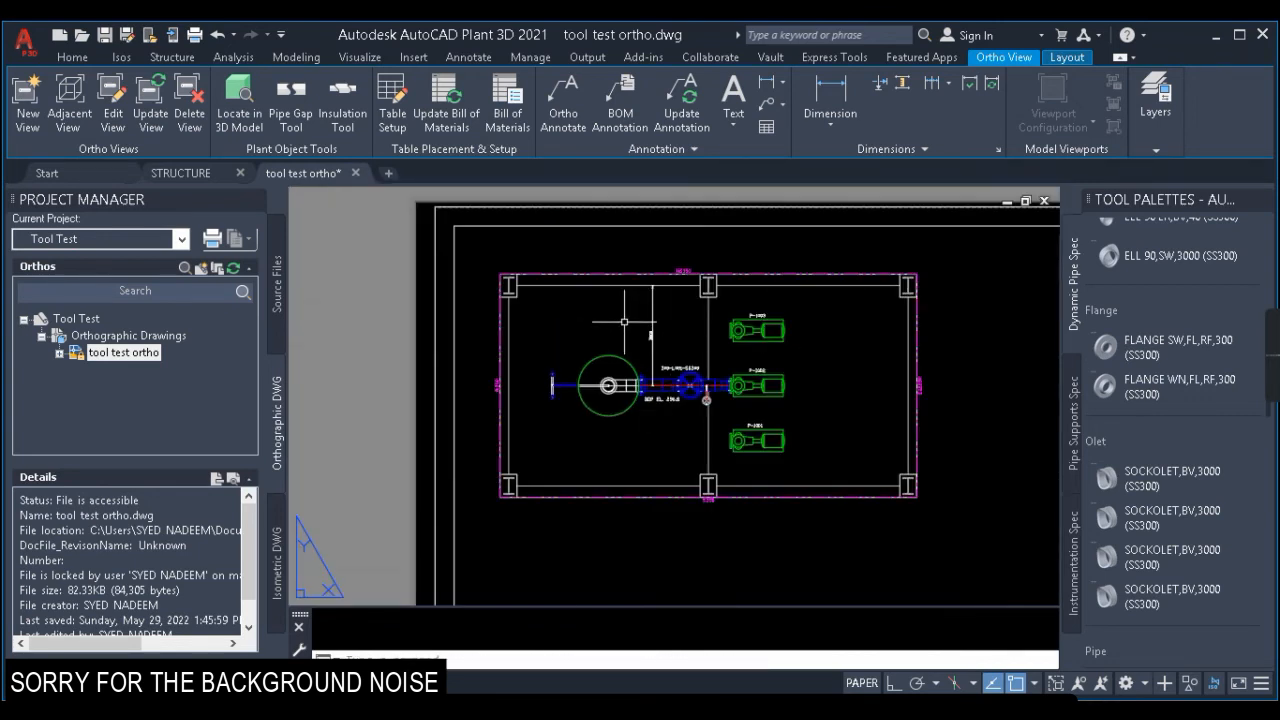
scroll(546, 321, down, 5)
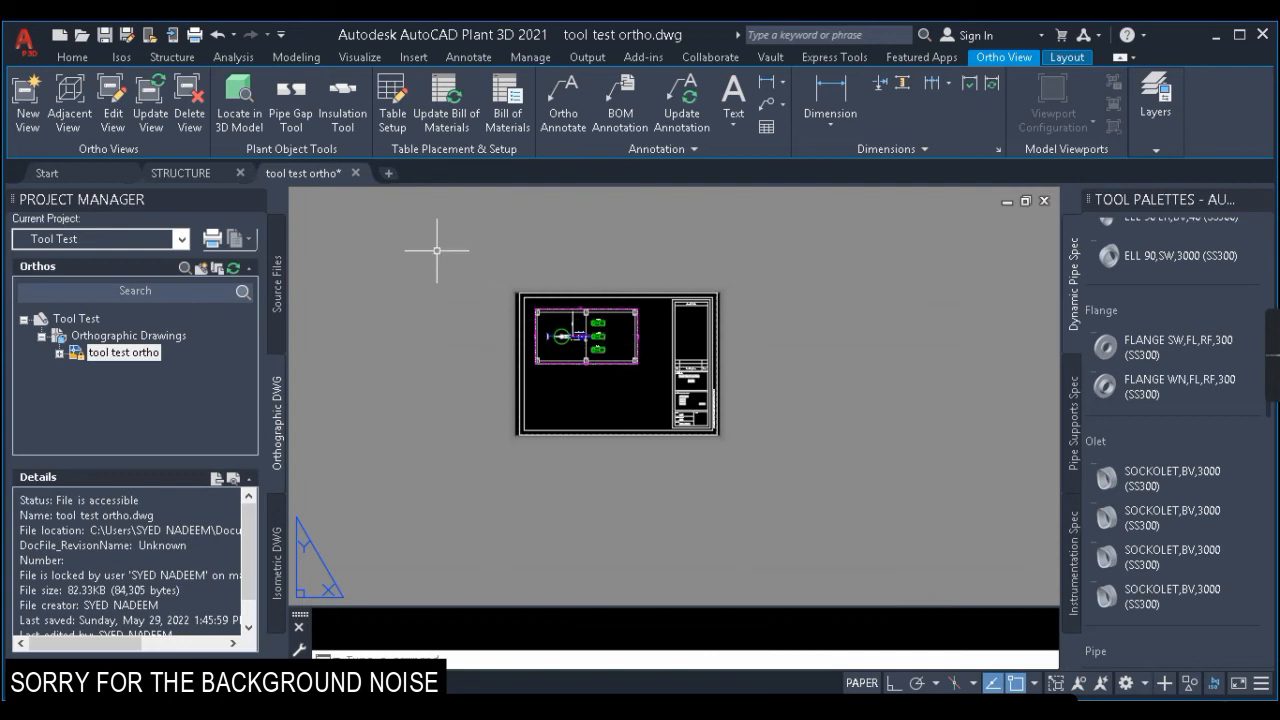
click(74, 105)
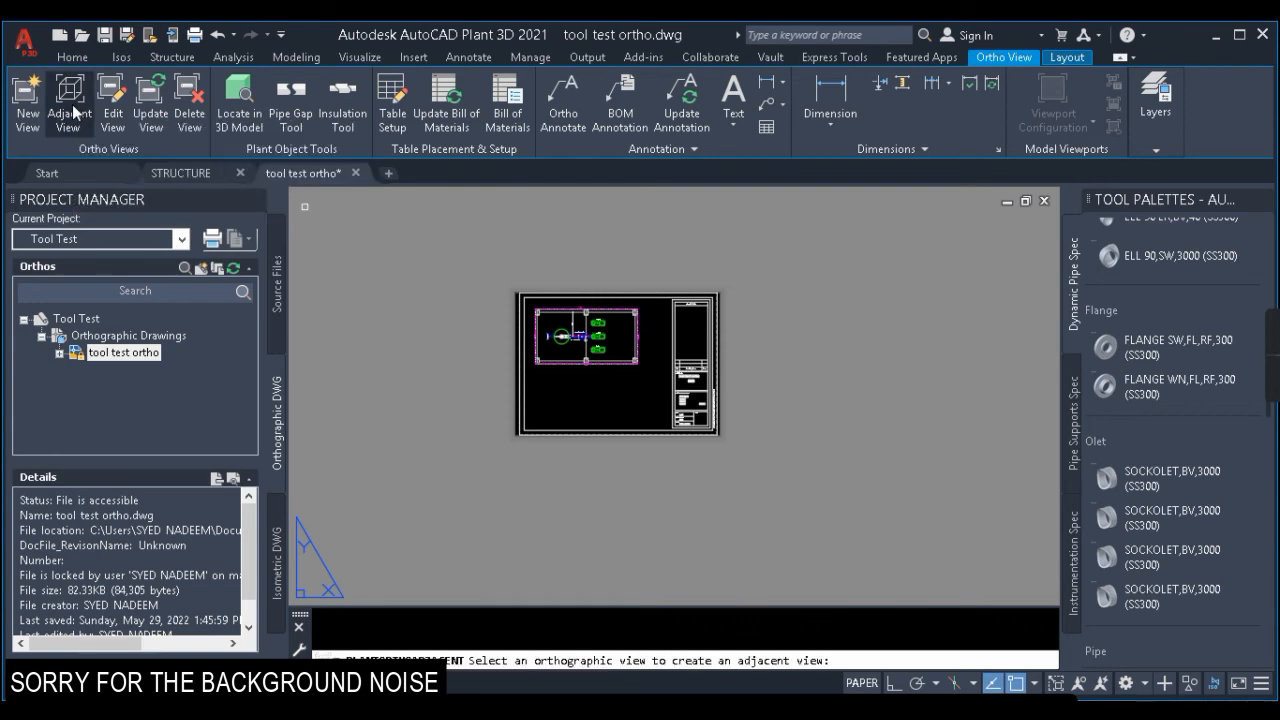
scroll(562, 377, up, 4)
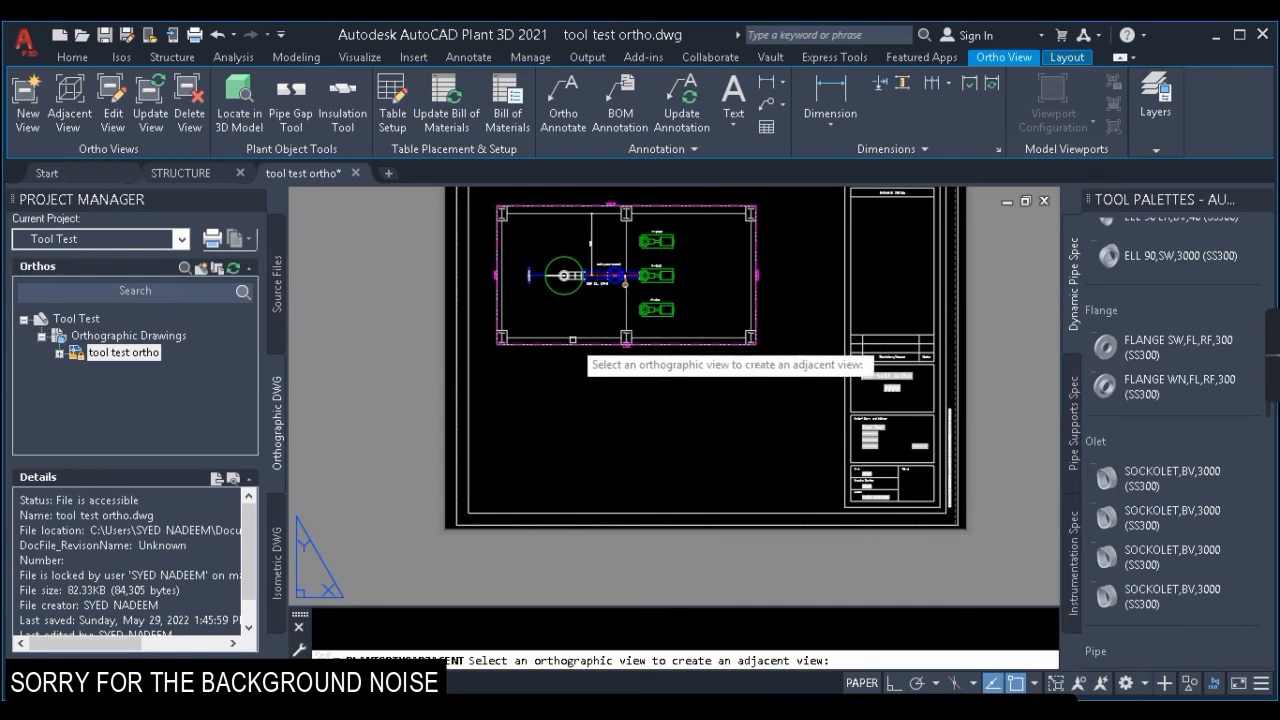
click(557, 341)
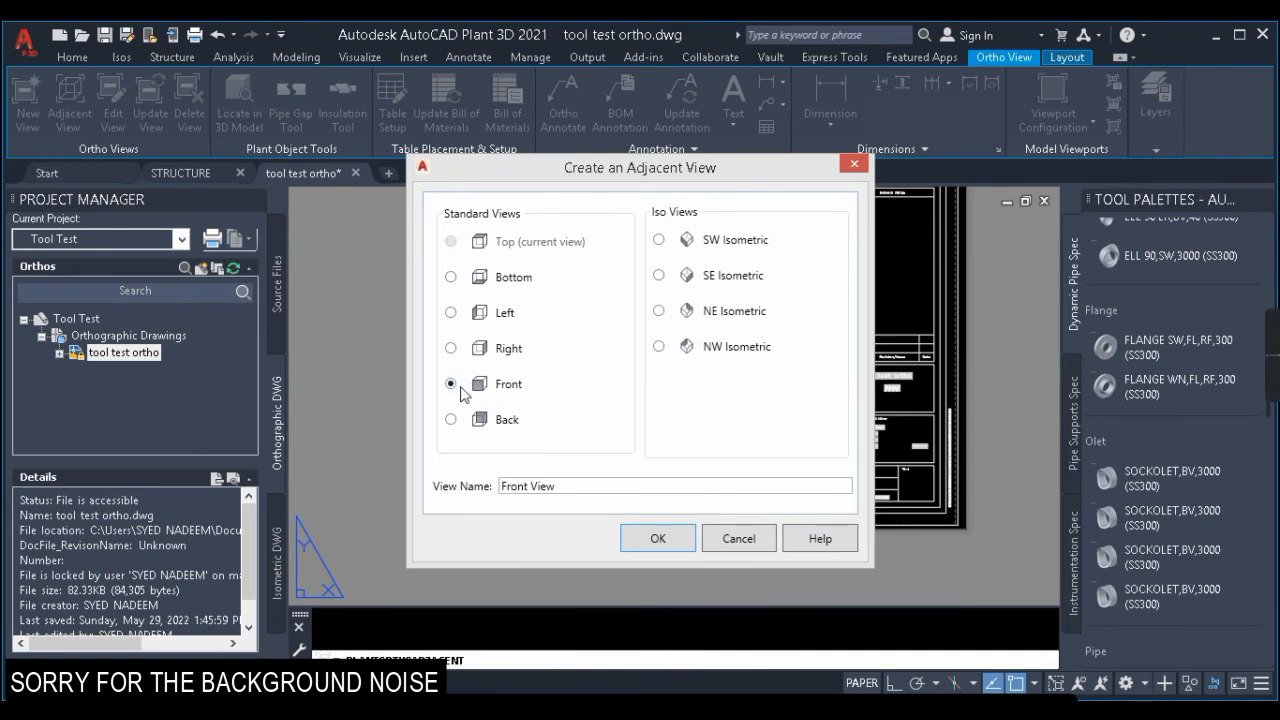
click(657, 539)
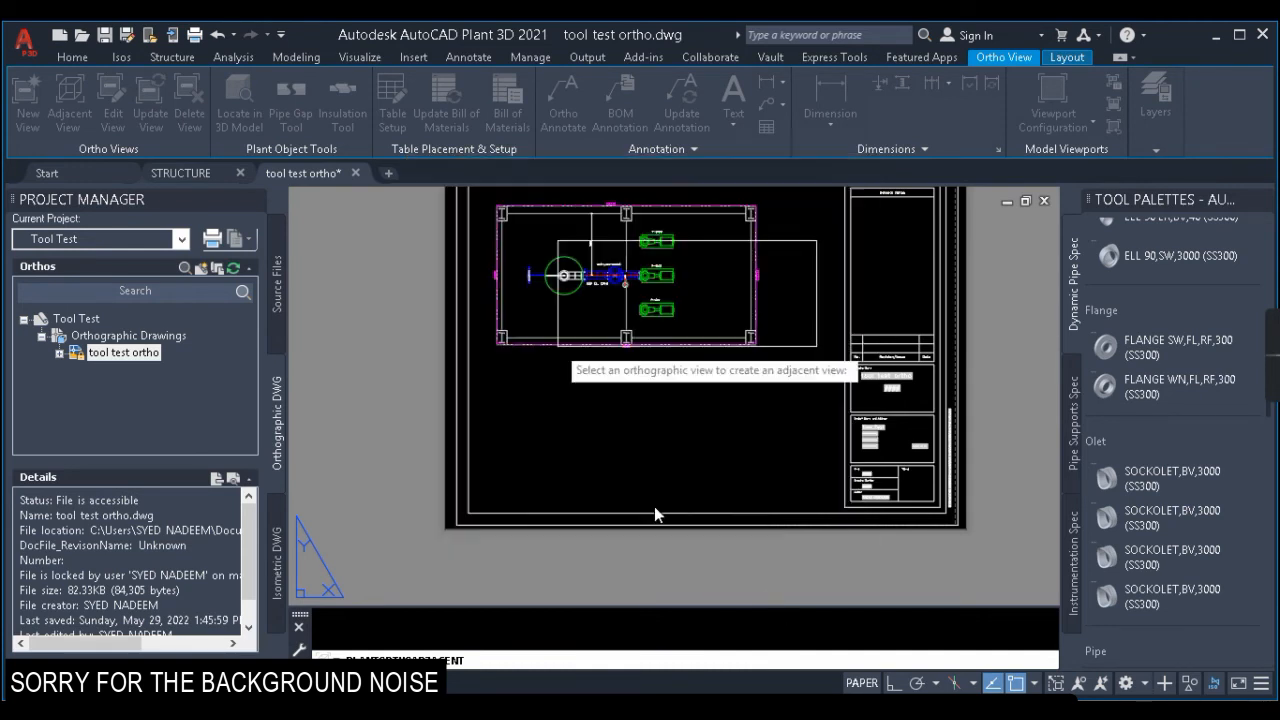
click(497, 470)
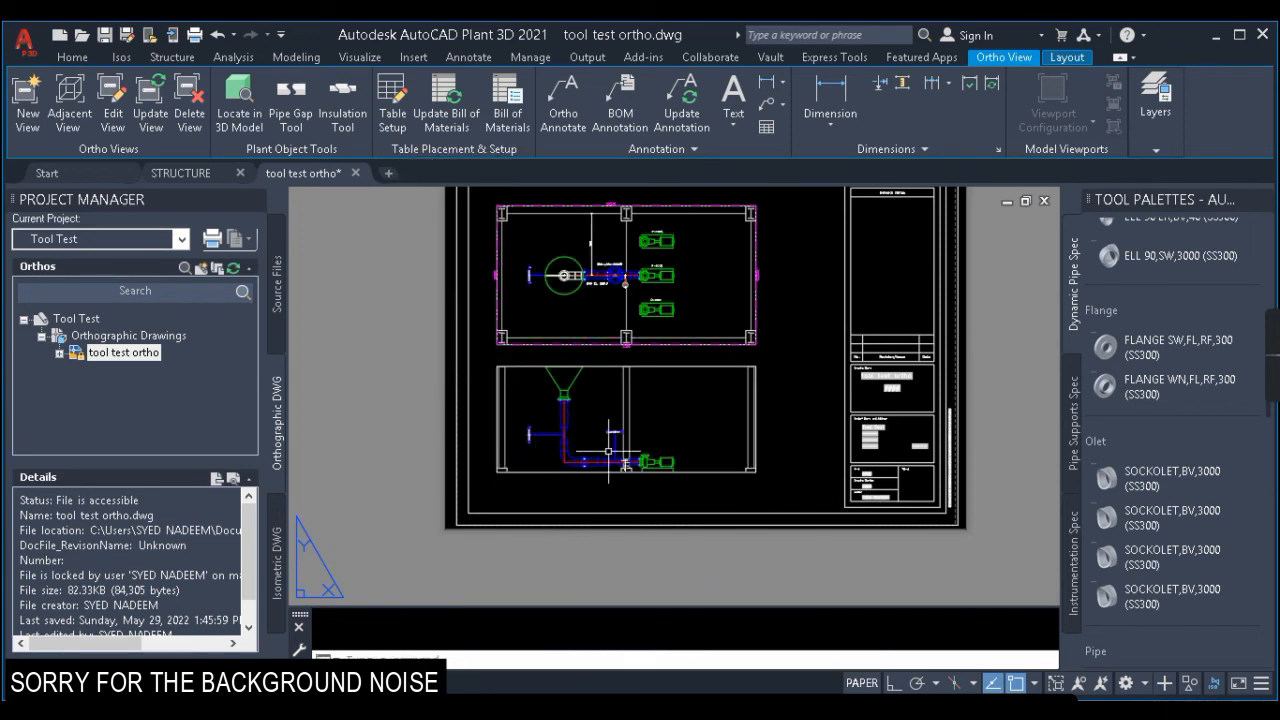
Step: Add a vertical linear dimension from the lower pipe's centreline to the floor line in the front view, beside the elbow, and save the drawing
scroll(571, 400, up, 2)
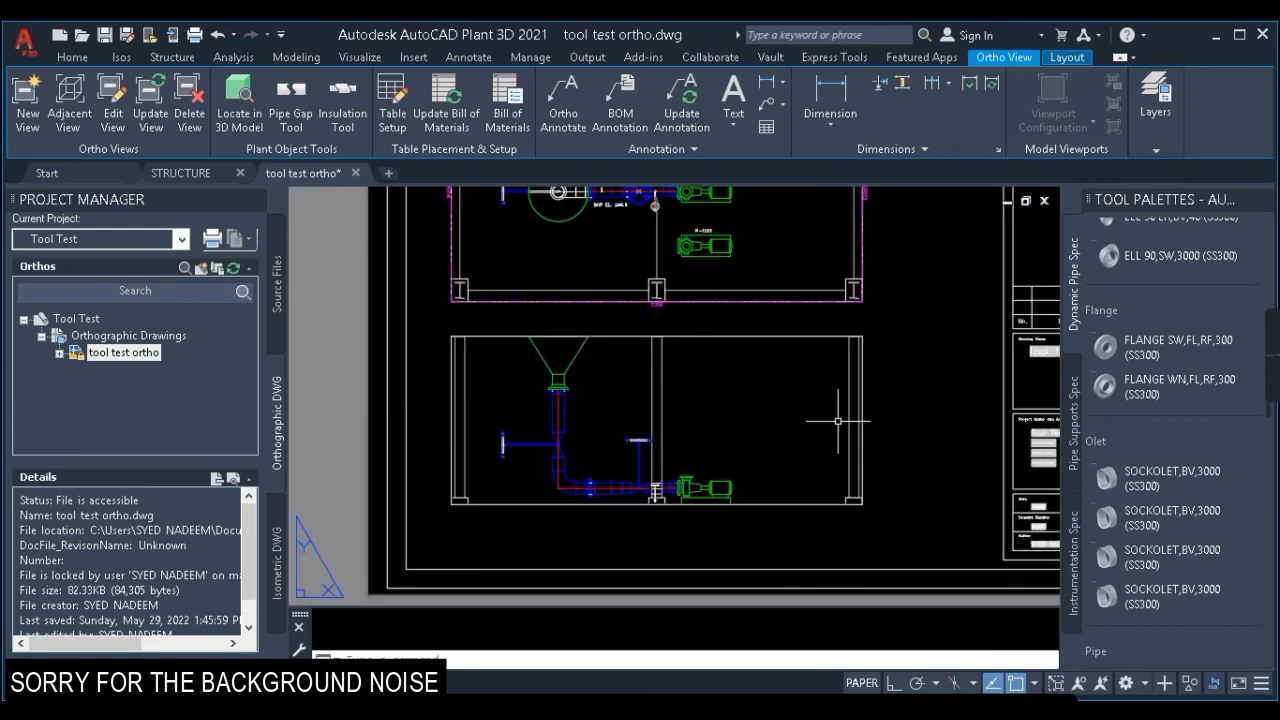
scroll(567, 483, up, 2)
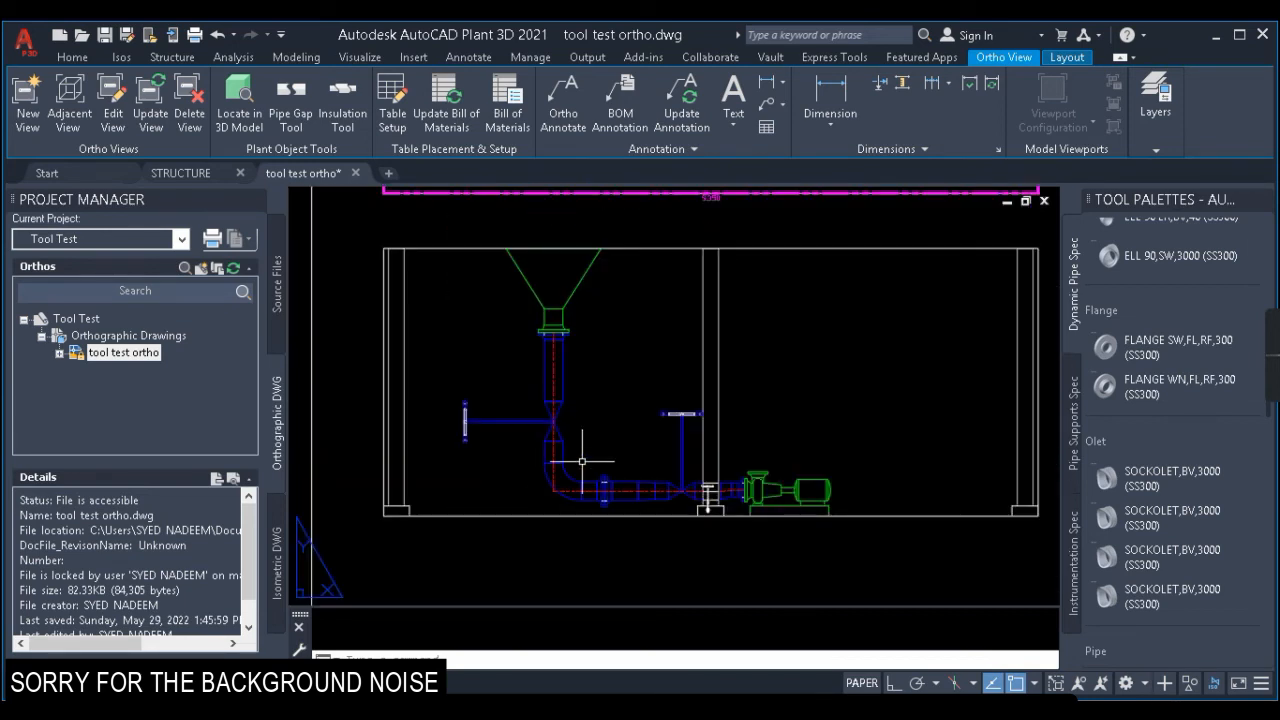
text(dli)
key(Return)
scroll(577, 504, up, 5)
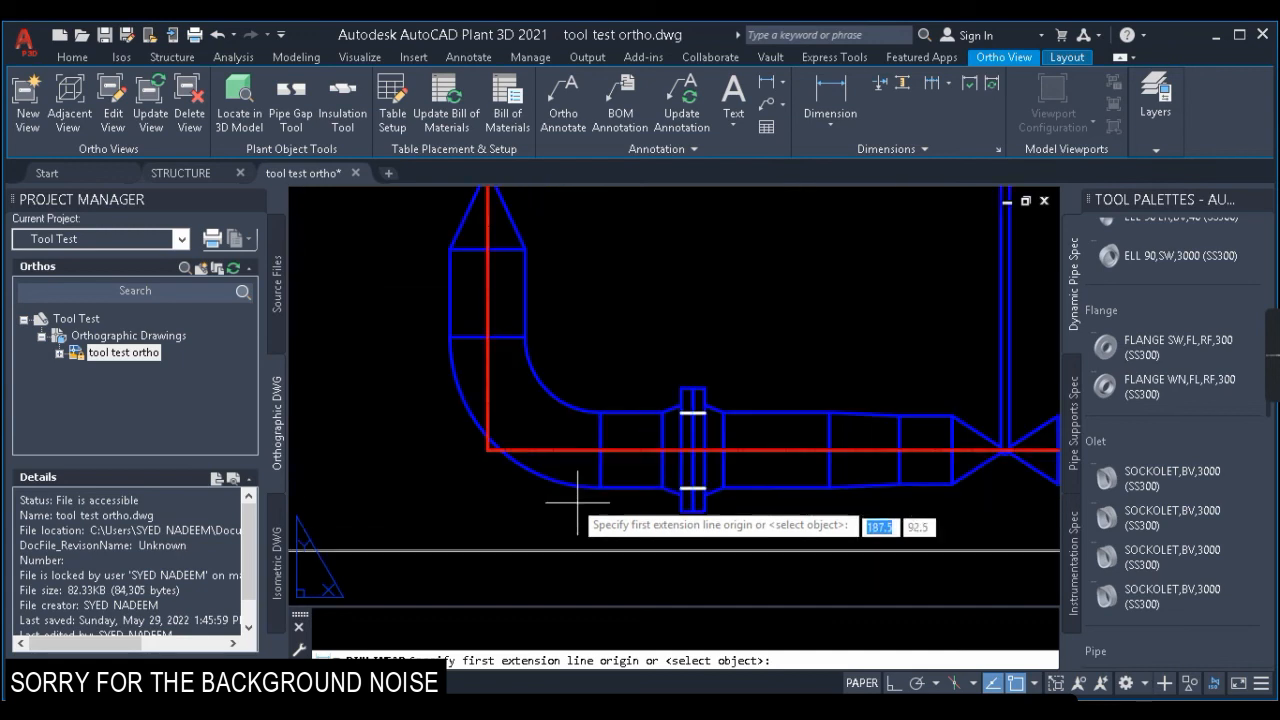
click(577, 450)
click(599, 549)
click(378, 468)
scroll(465, 452, down, 6)
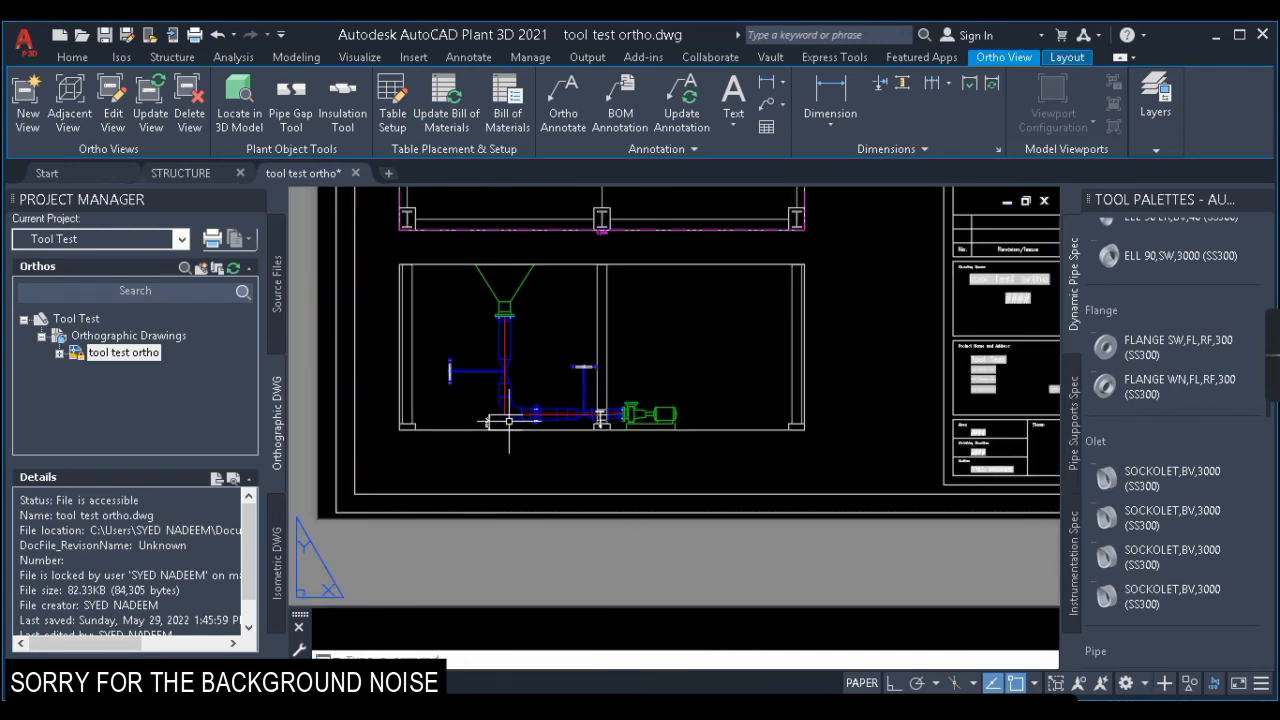
key(ctrl+s)
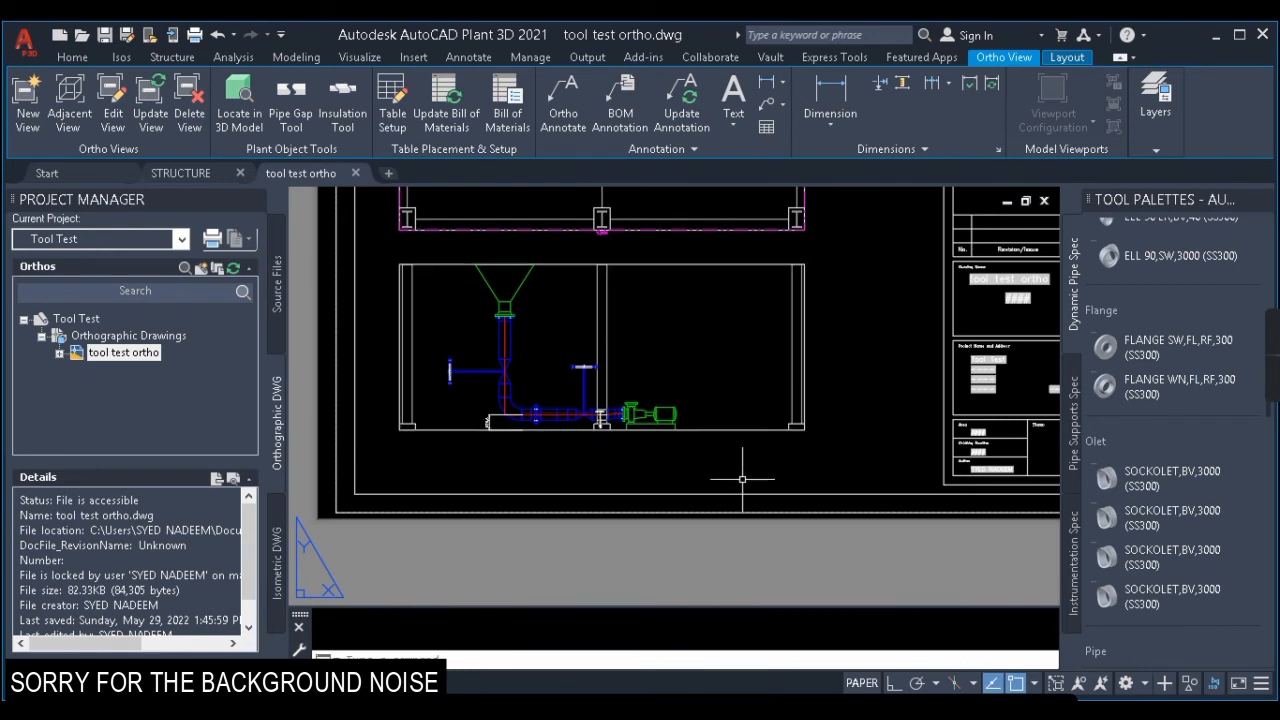
Step: Create an SW Isometric adjacent view from the front view and place it beside the sheet, outside the title block border
scroll(595, 368, down, 5)
scroll(606, 344, up, 3)
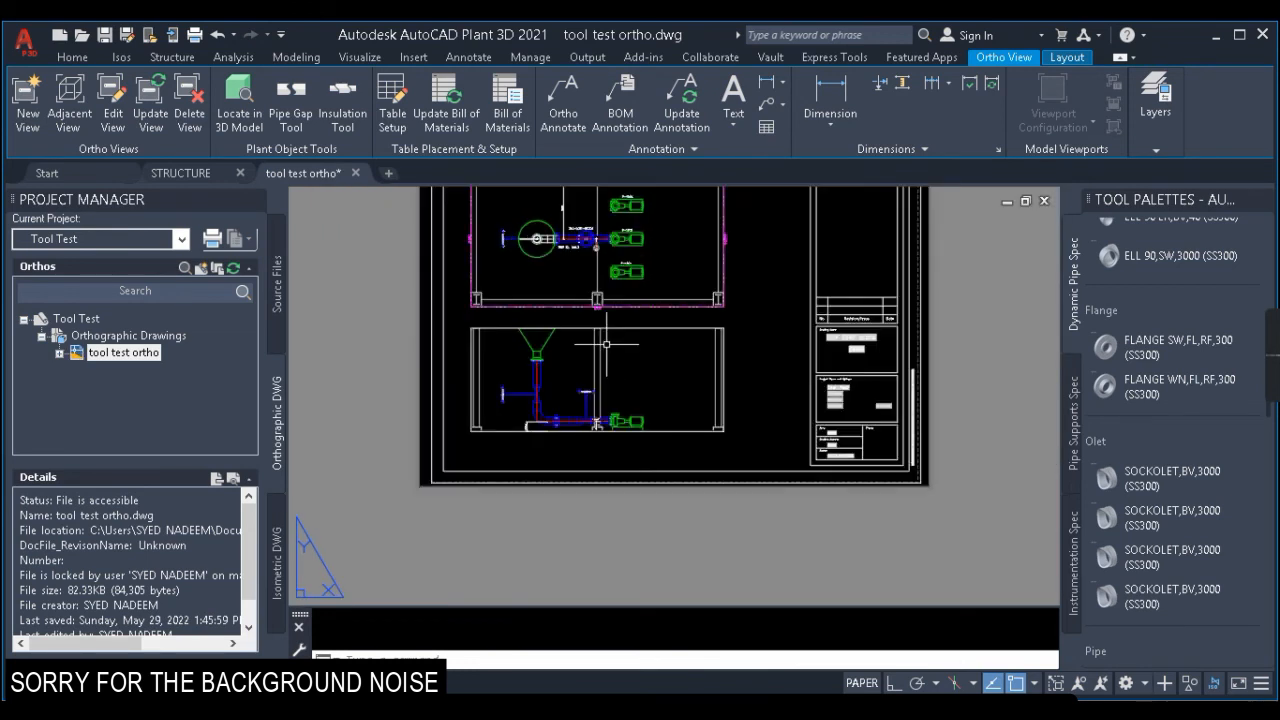
scroll(617, 347, down, 2)
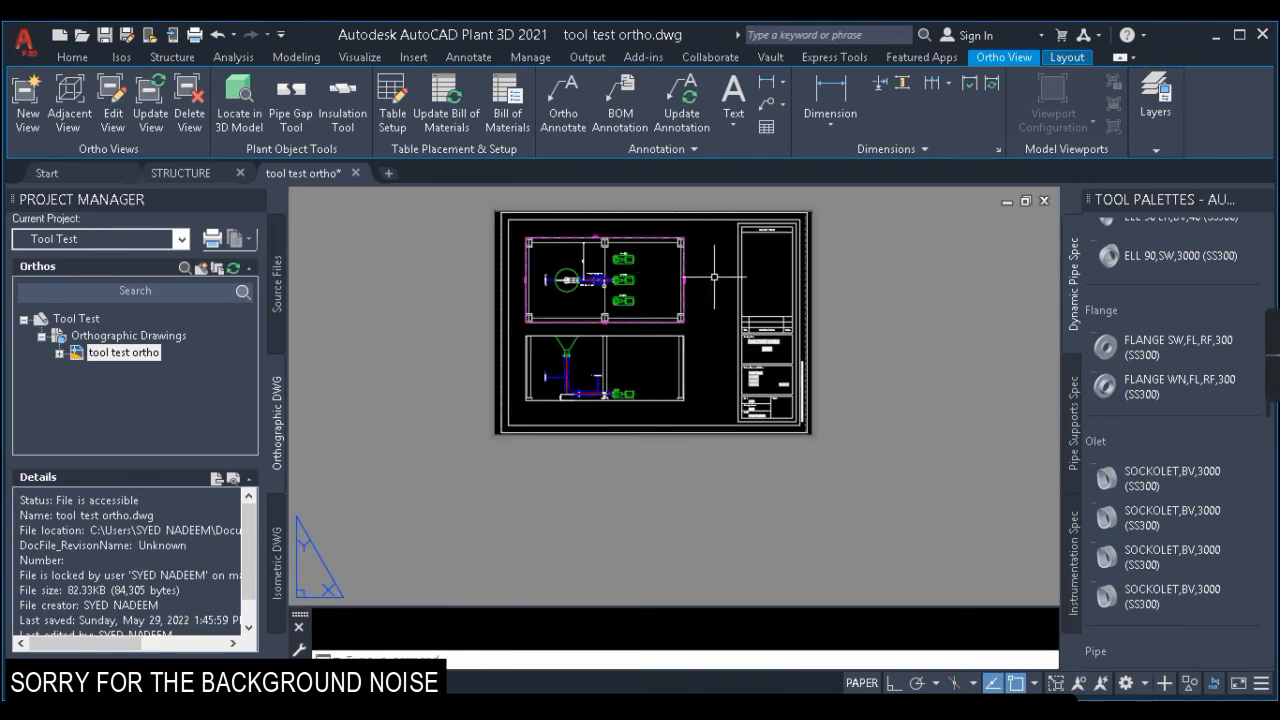
scroll(614, 272, up, 2)
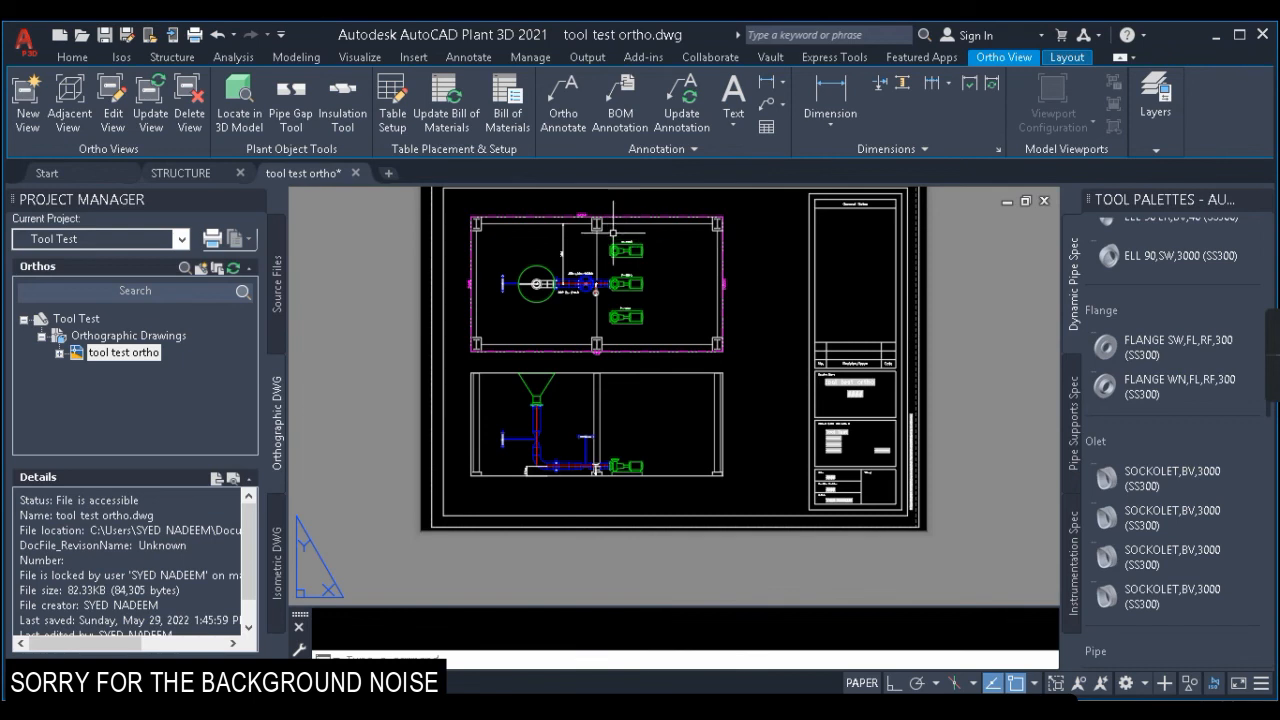
click(621, 383)
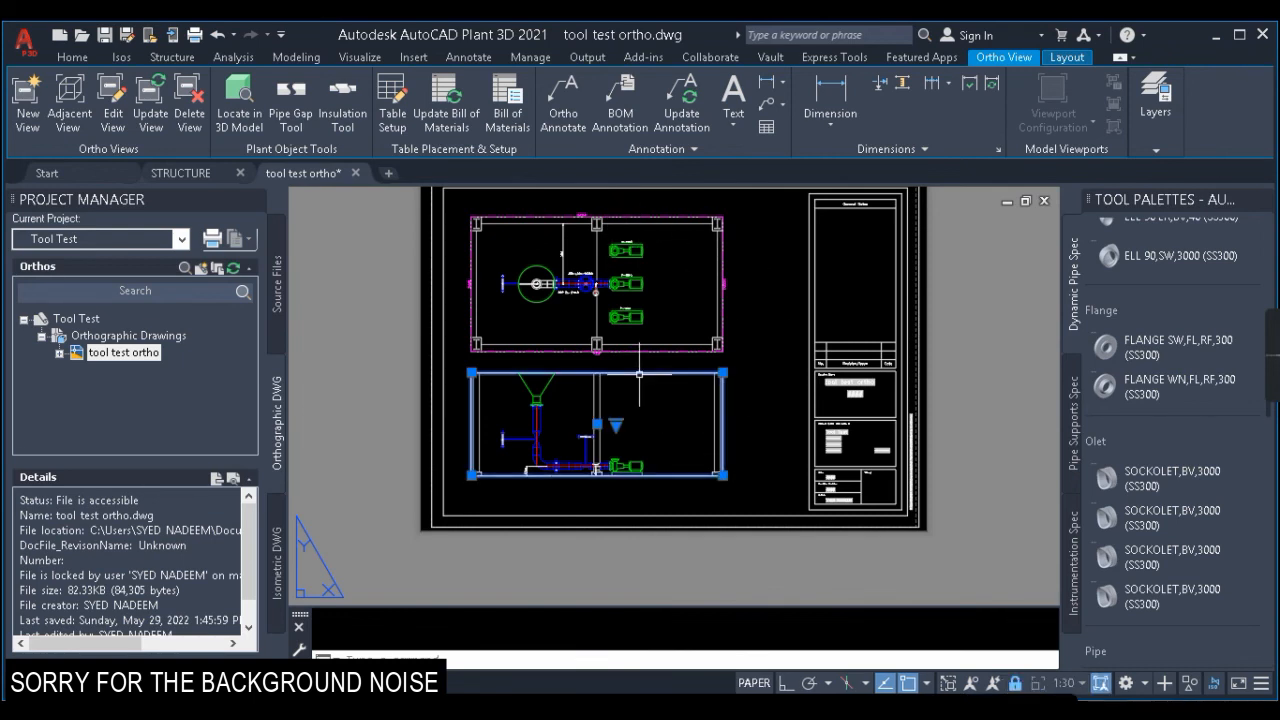
click(72, 94)
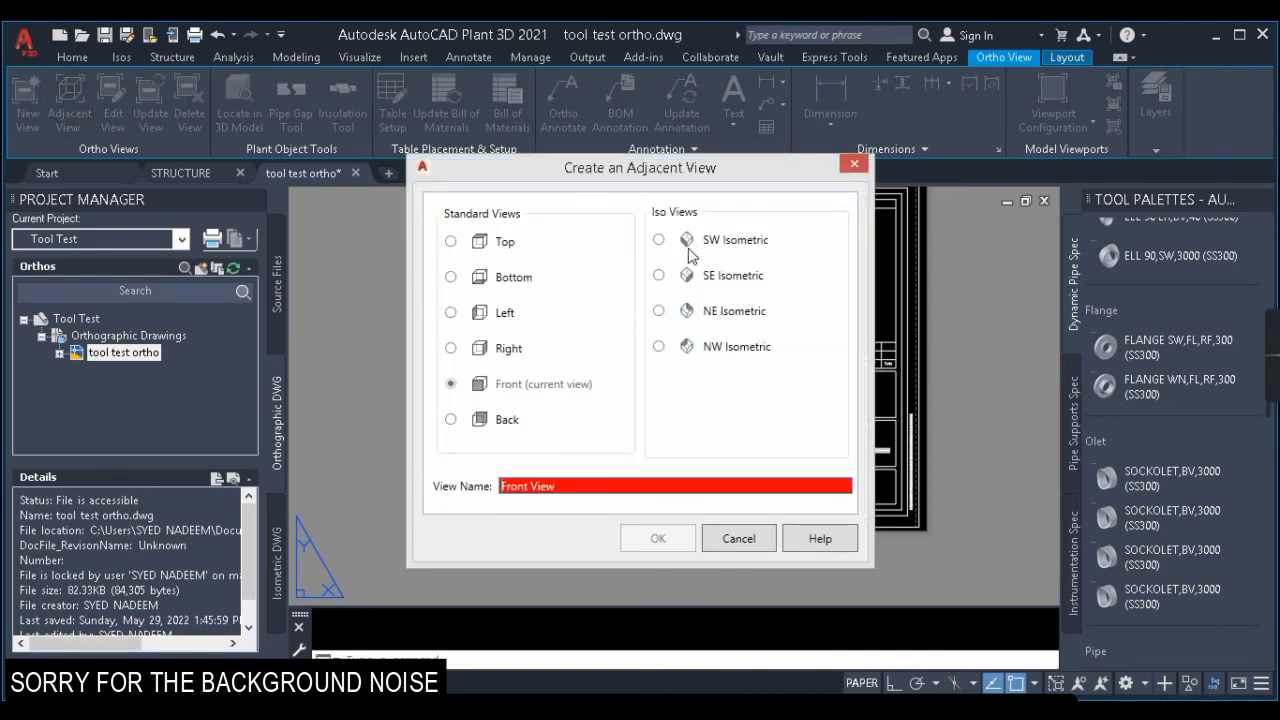
click(658, 241)
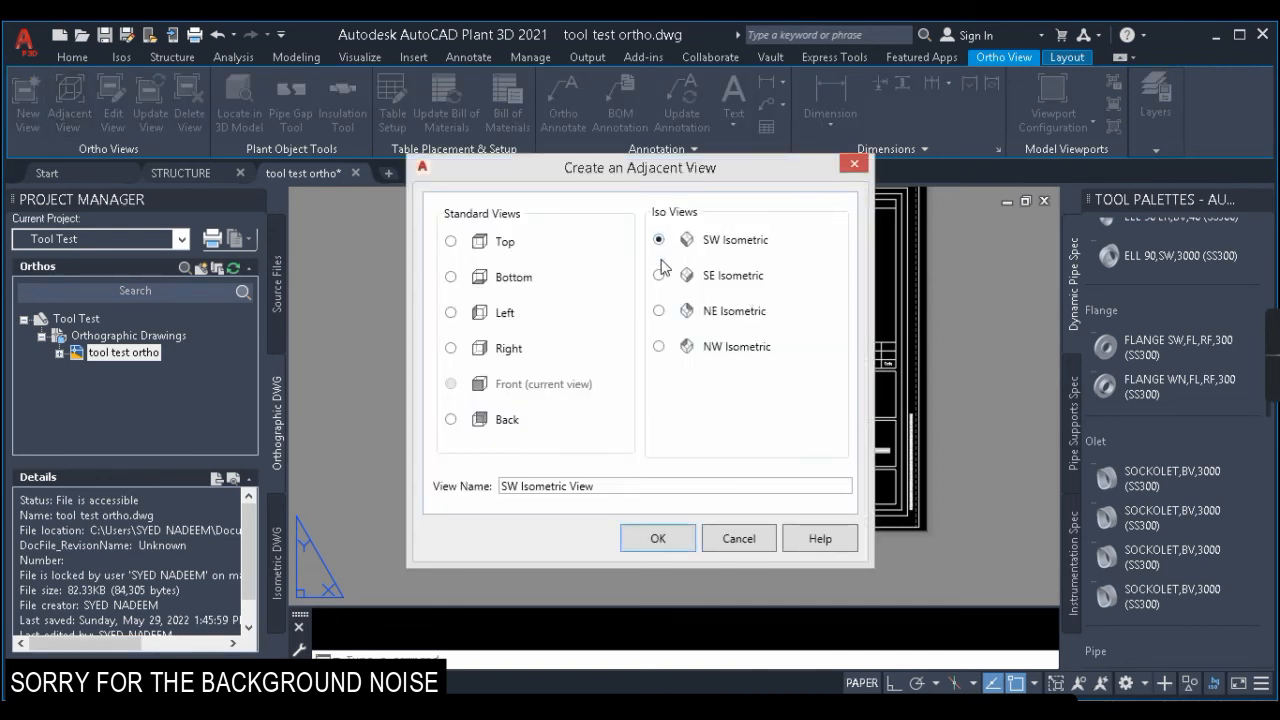
click(653, 539)
scroll(560, 465, down, 4)
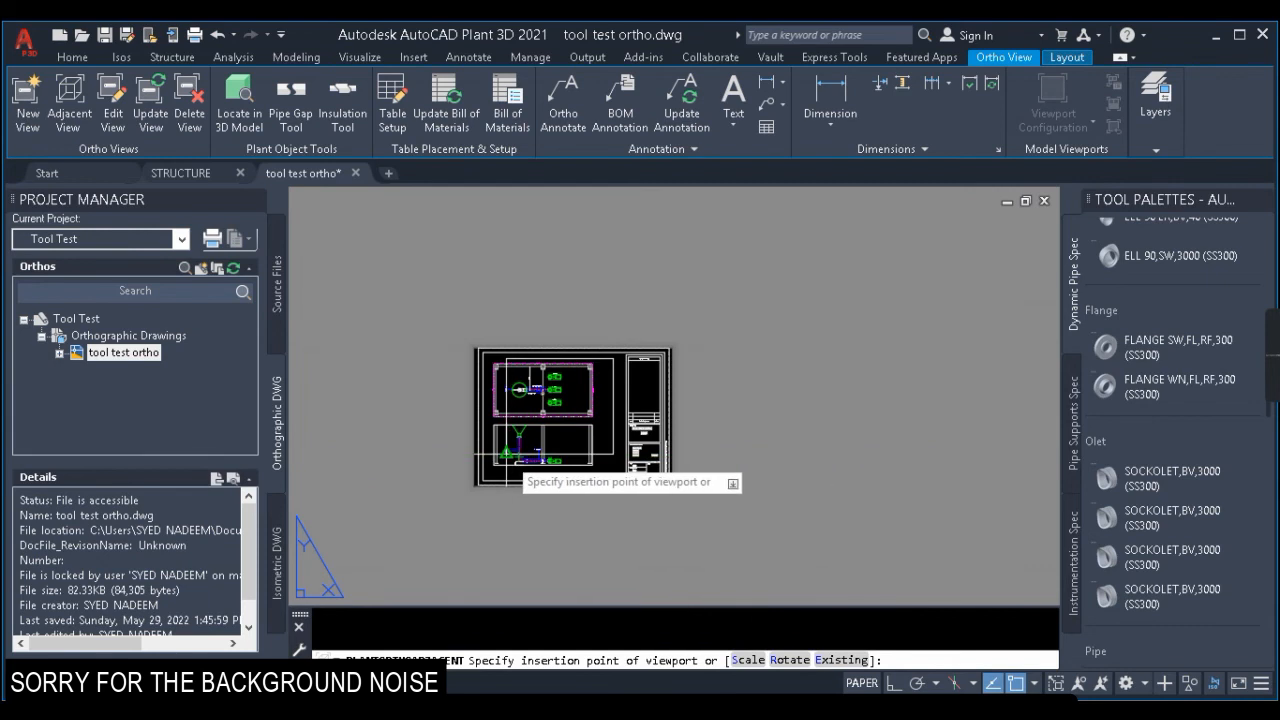
click(690, 456)
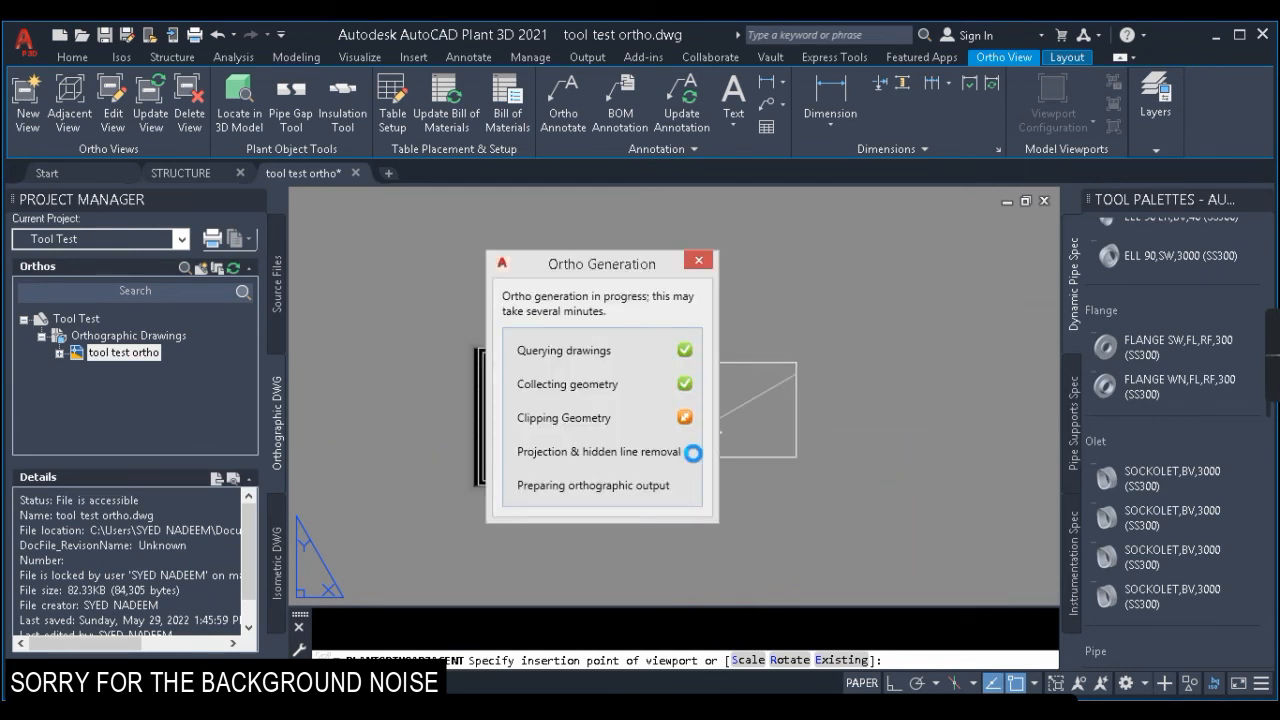
Step: Try to extend the front view's ortho cube upward so that it encloses the full height of the vessel
scroll(727, 424, up, 6)
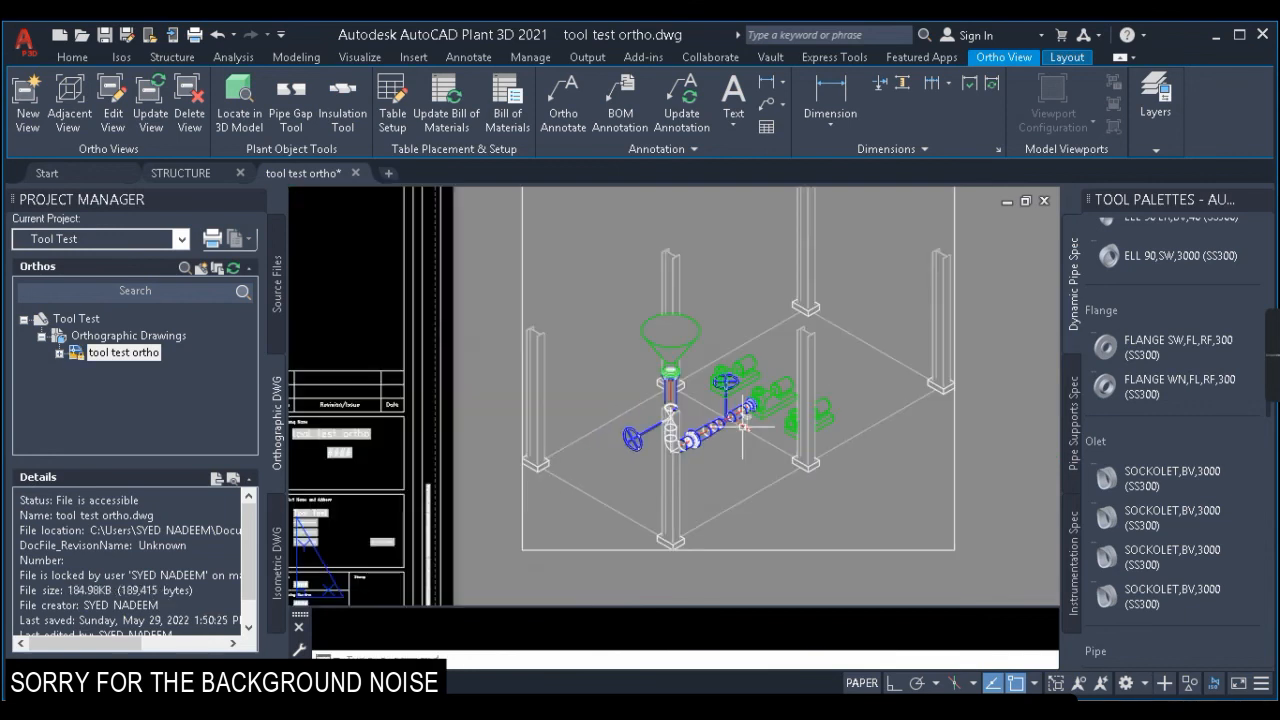
scroll(890, 383, down, 6)
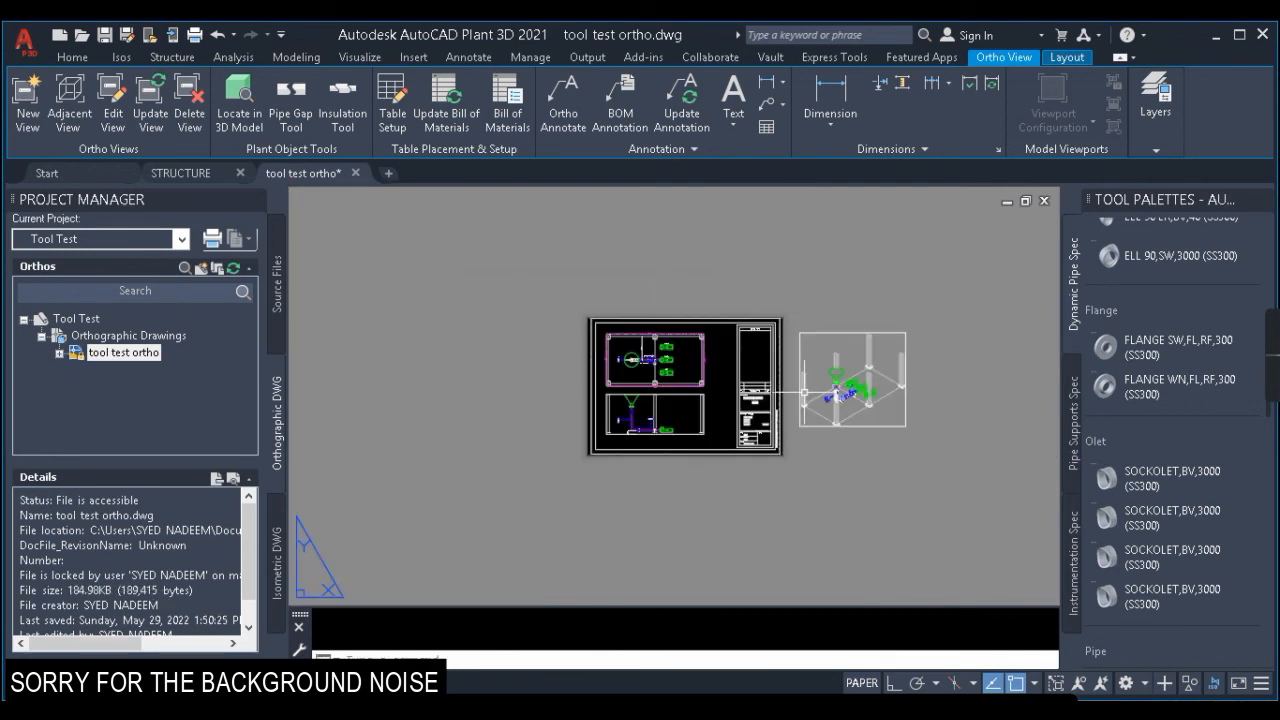
scroll(858, 384, up, 4)
scroll(880, 362, down, 5)
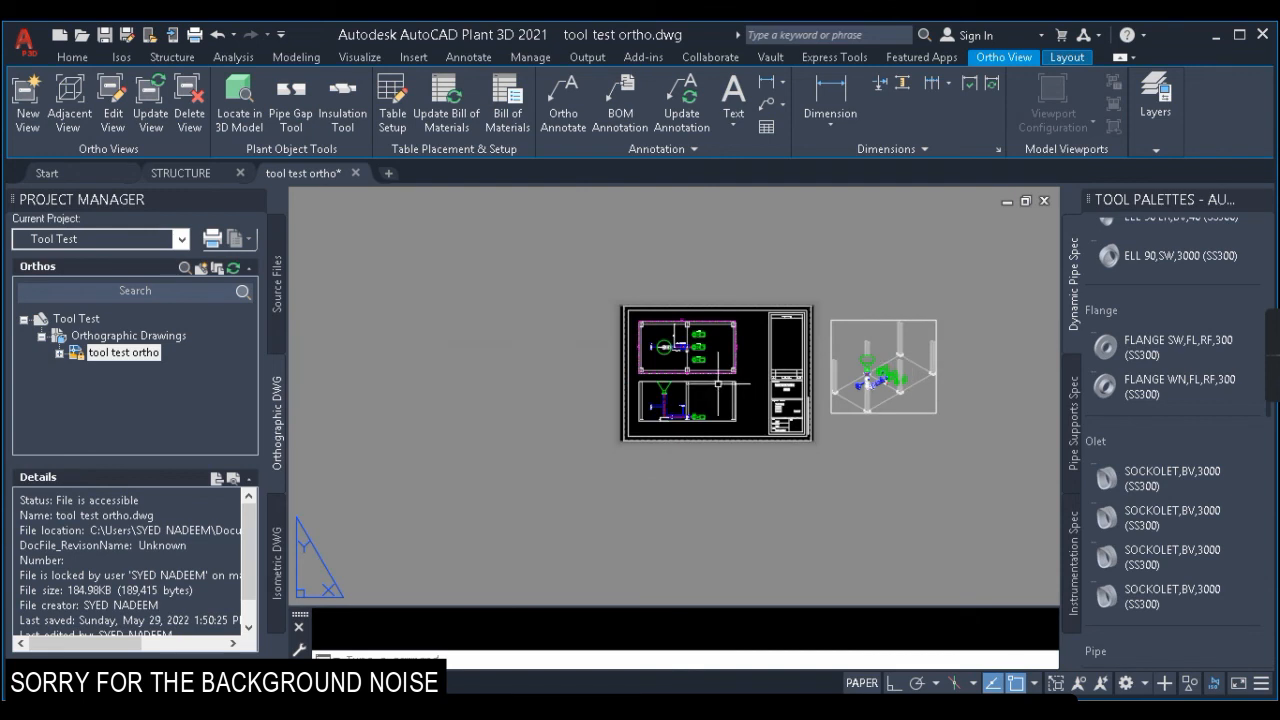
scroll(718, 381, up, 8)
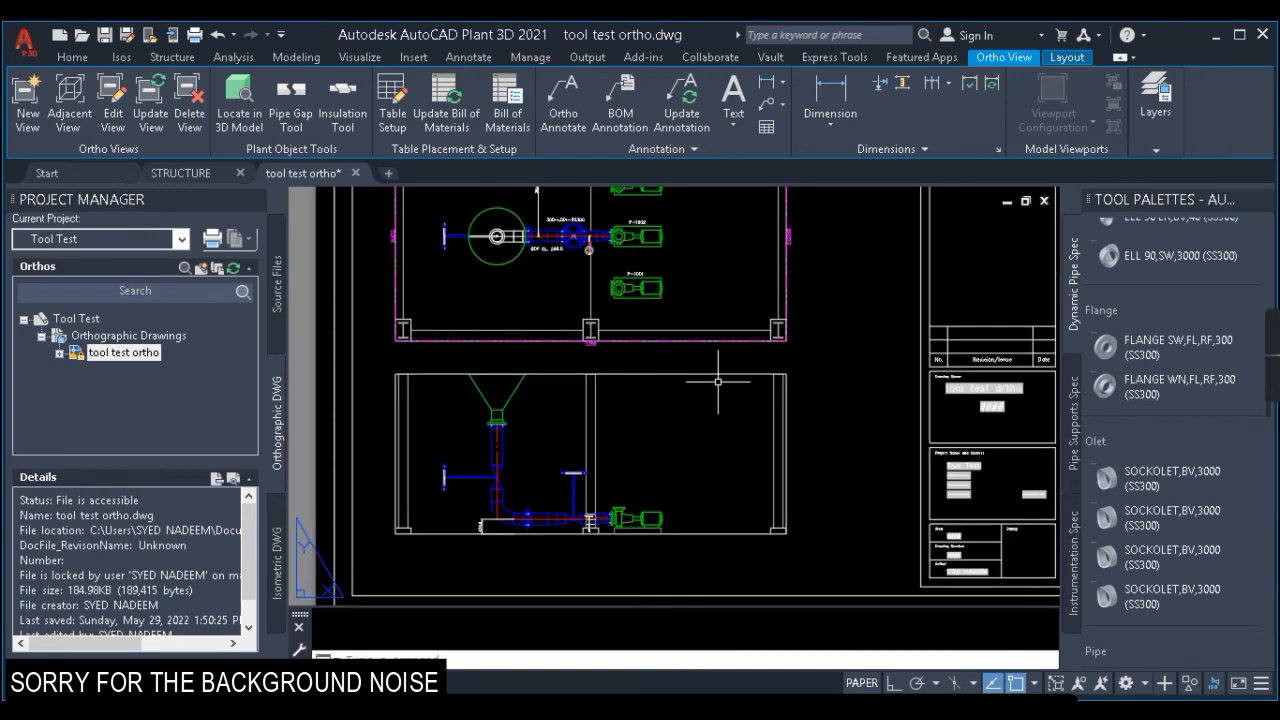
click(551, 372)
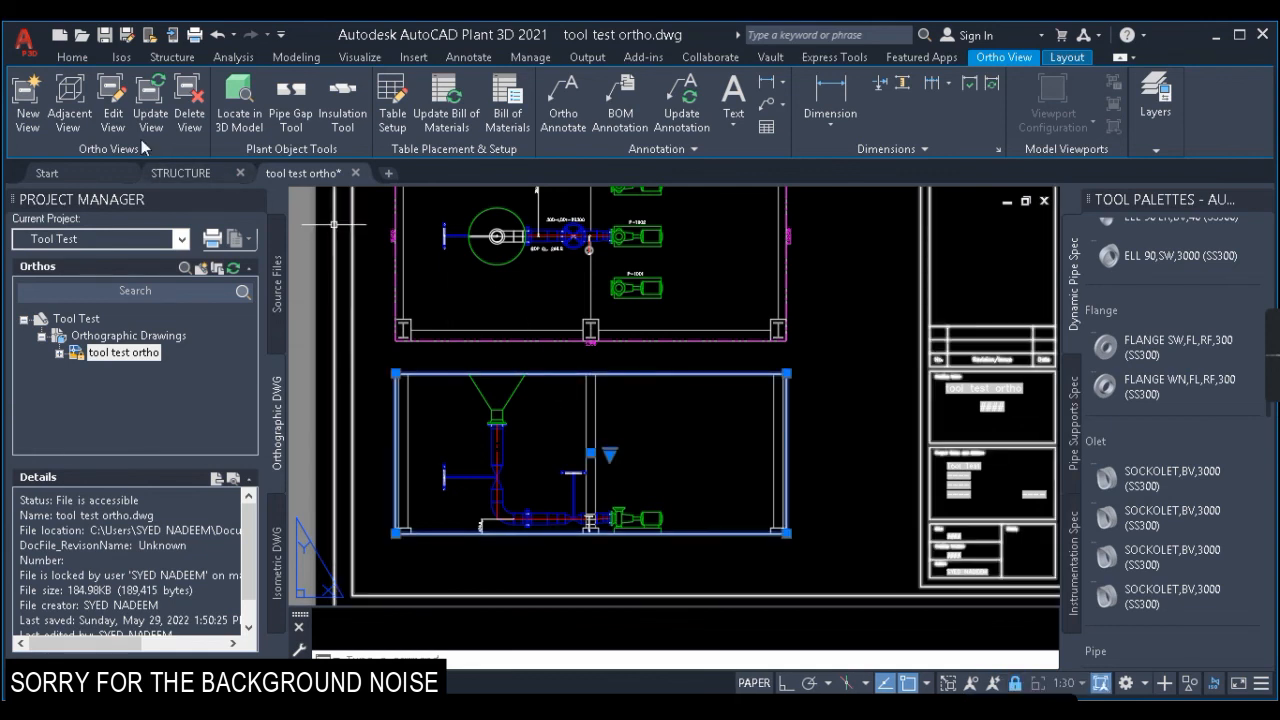
click(113, 104)
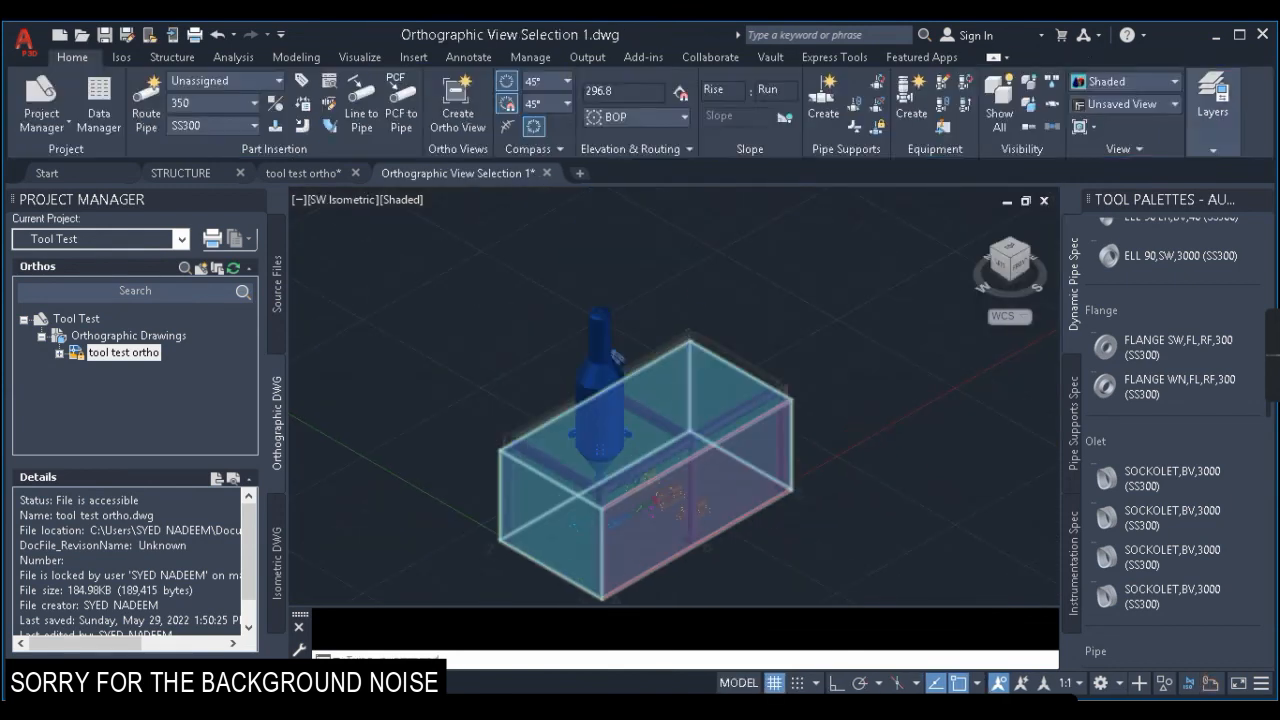
click(645, 427)
click(736, 287)
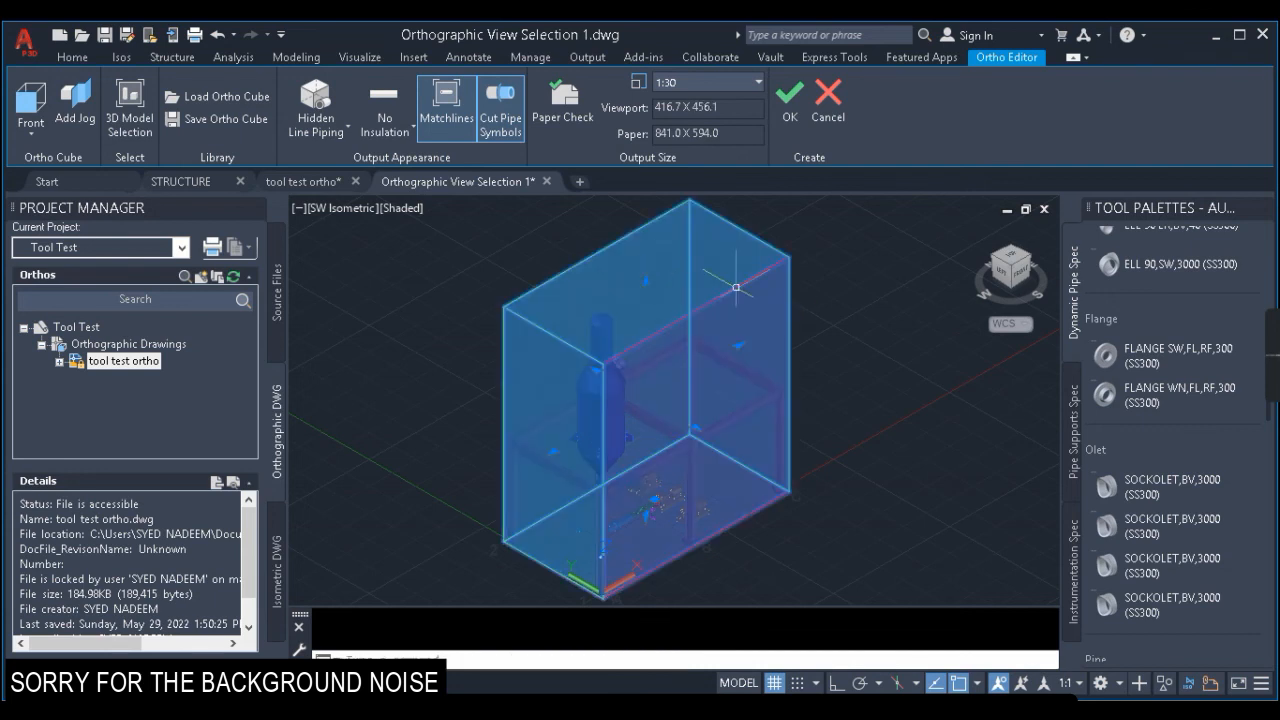
click(789, 100)
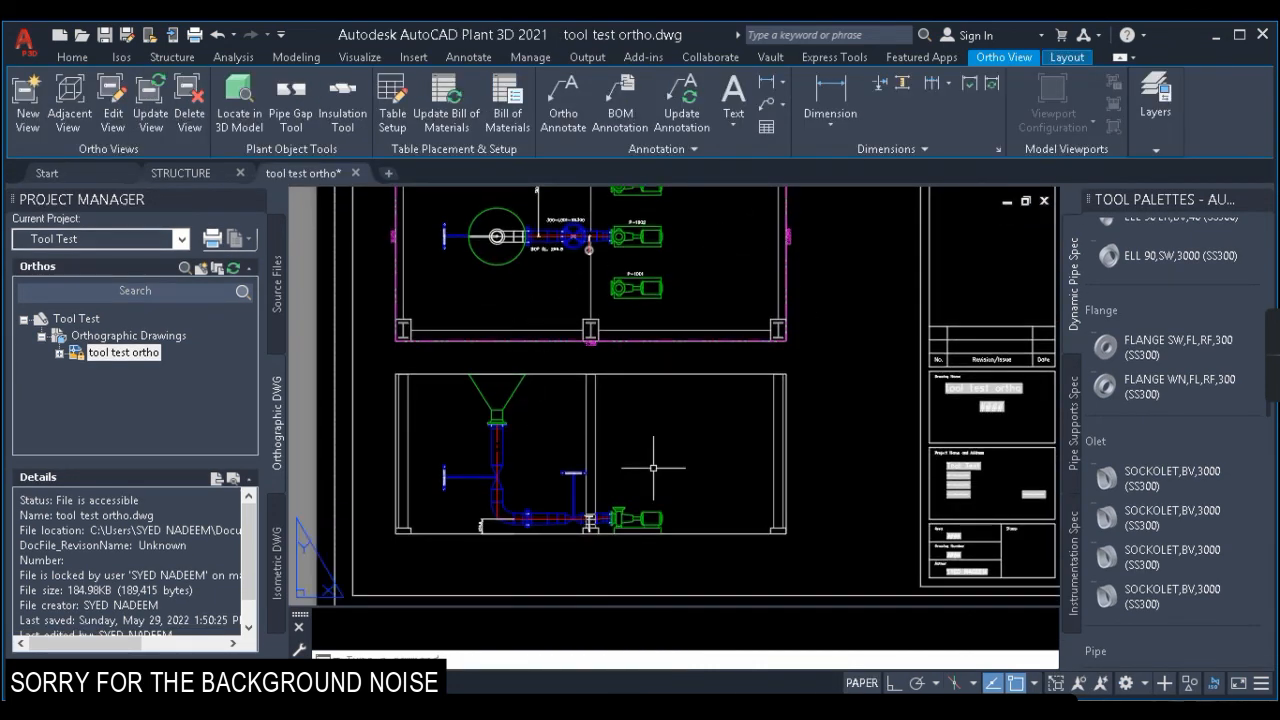
scroll(581, 451, down, 6)
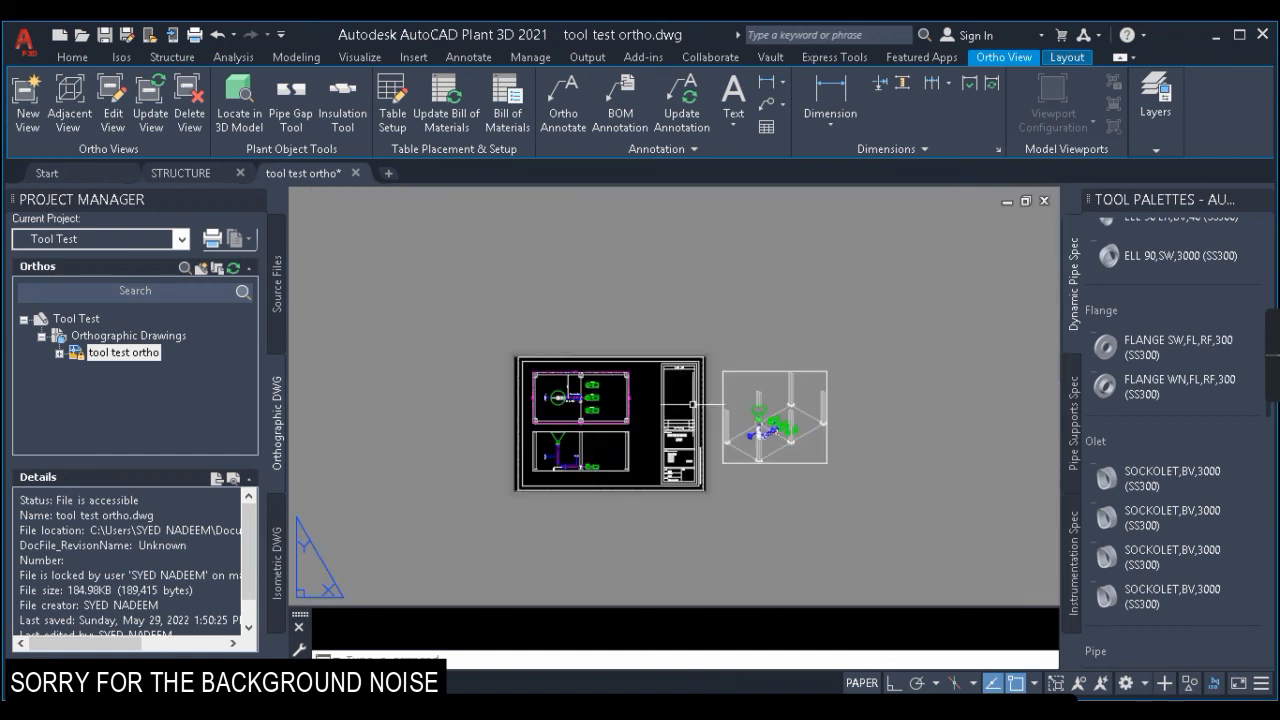
scroll(812, 402, up, 4)
scroll(829, 375, down, 4)
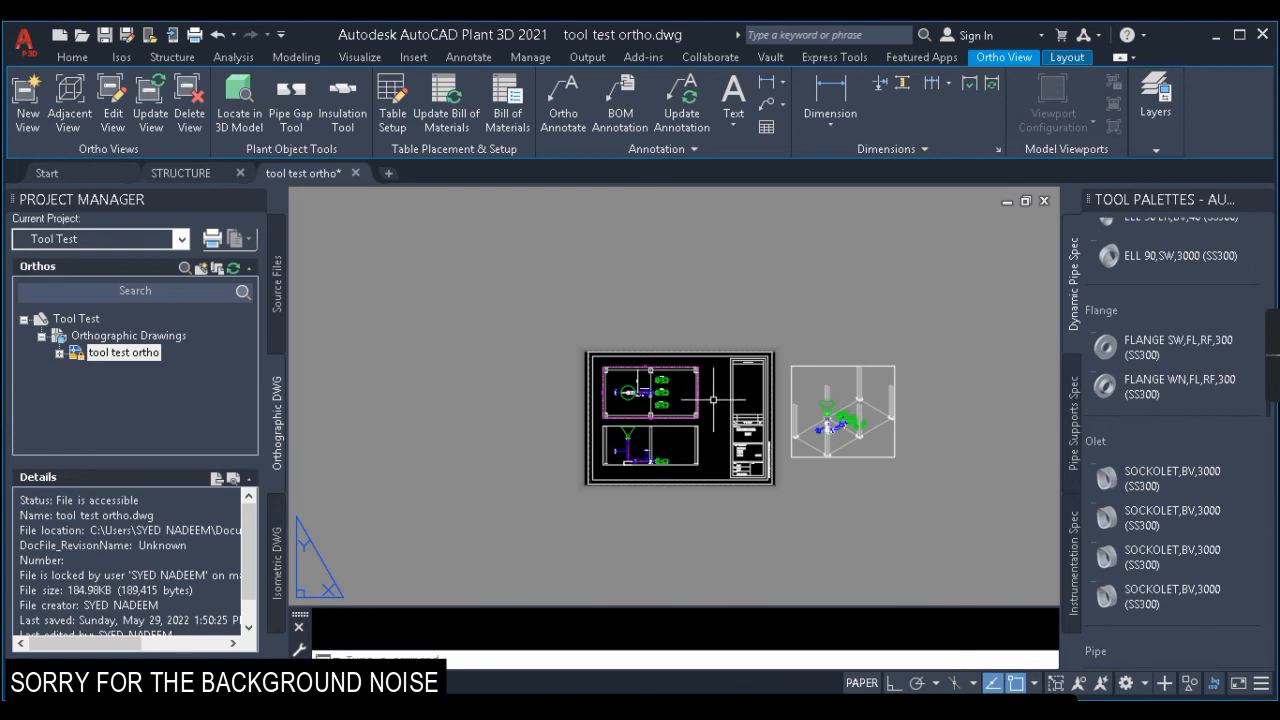
scroll(713, 399, up, 2)
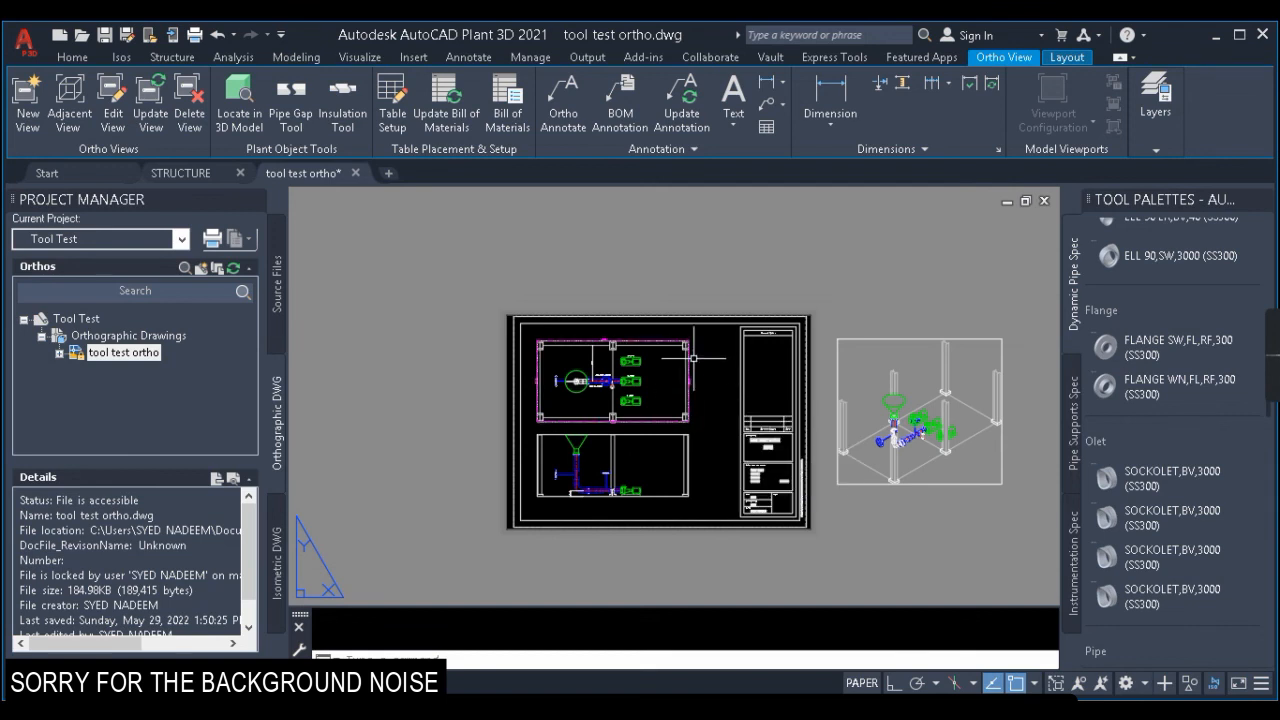
scroll(642, 348, up, 6)
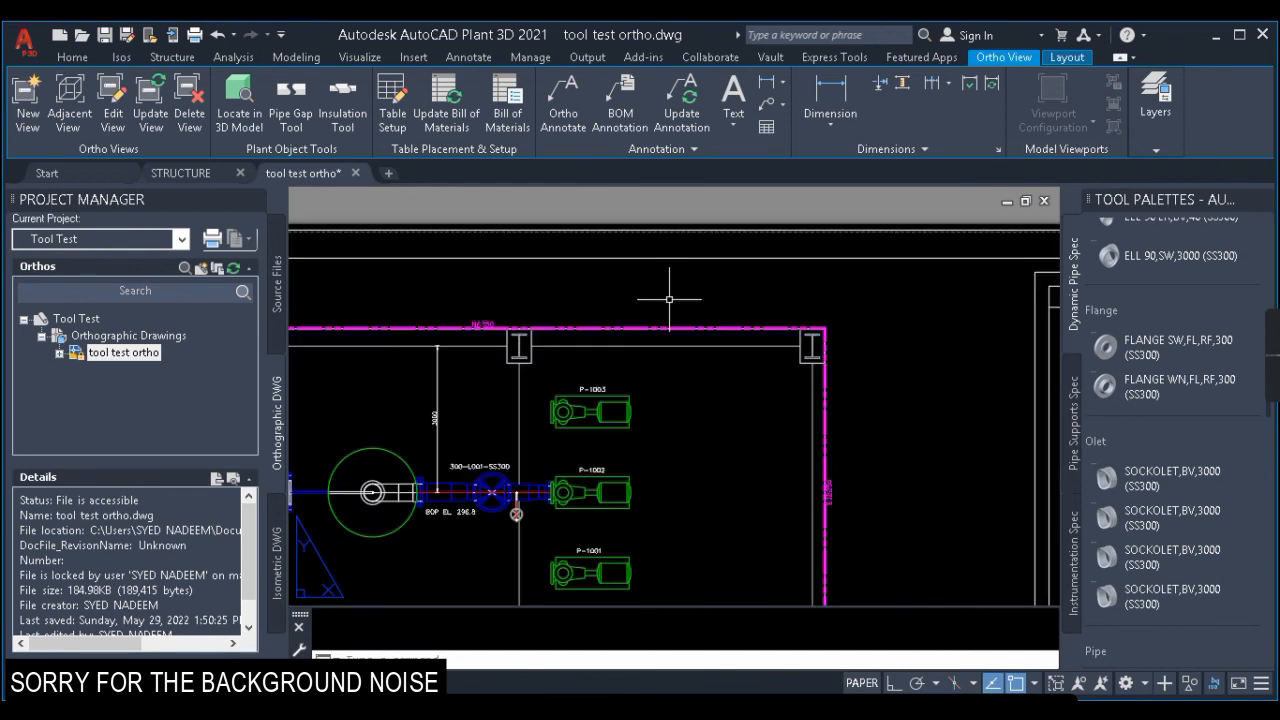